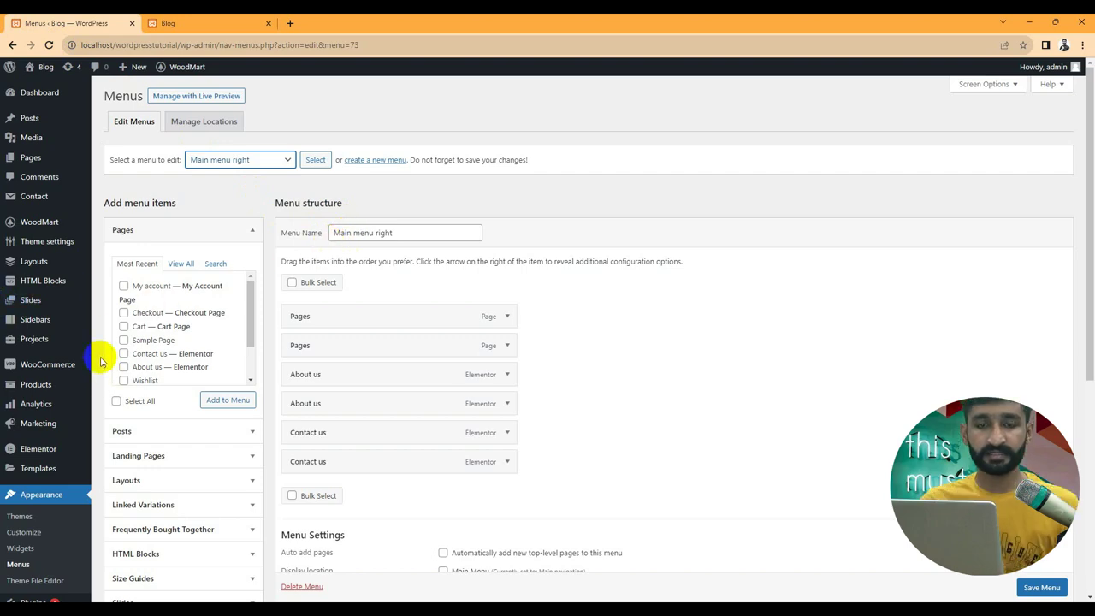
# Step: Review the storefront home page from the header down to the About our WoodMart store section
pyautogui.click(227, 24)
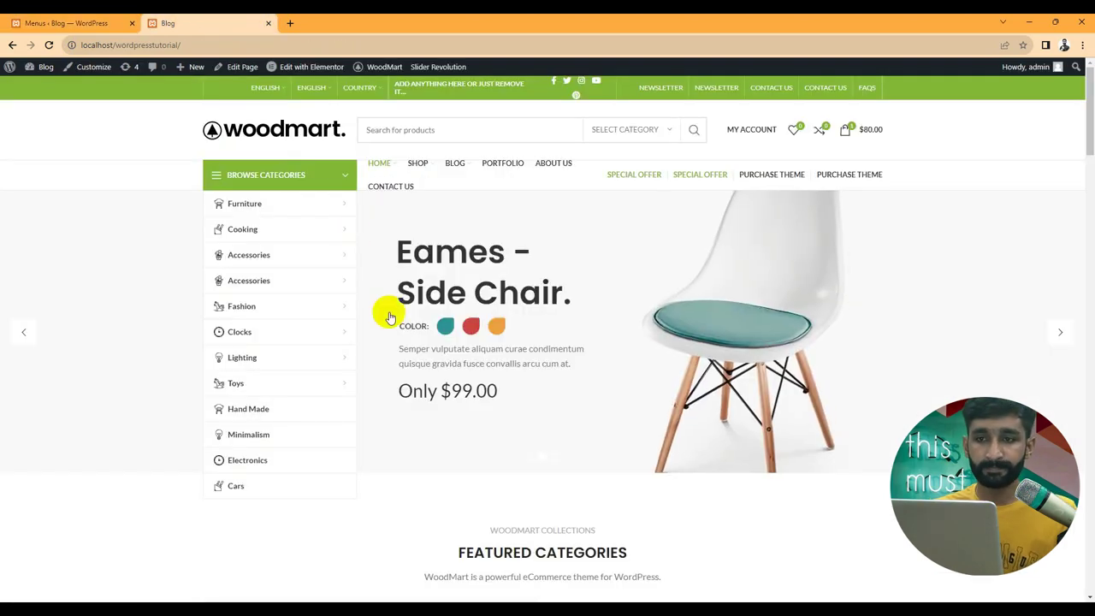
pyautogui.scroll(-14, 389, 321)
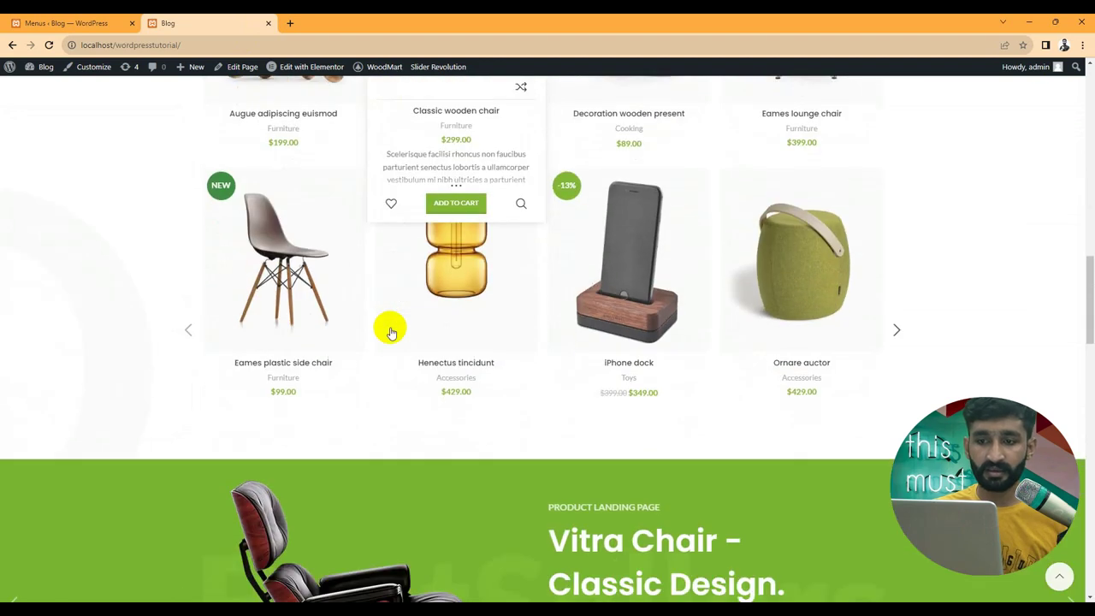
pyautogui.scroll(-4, 390, 330)
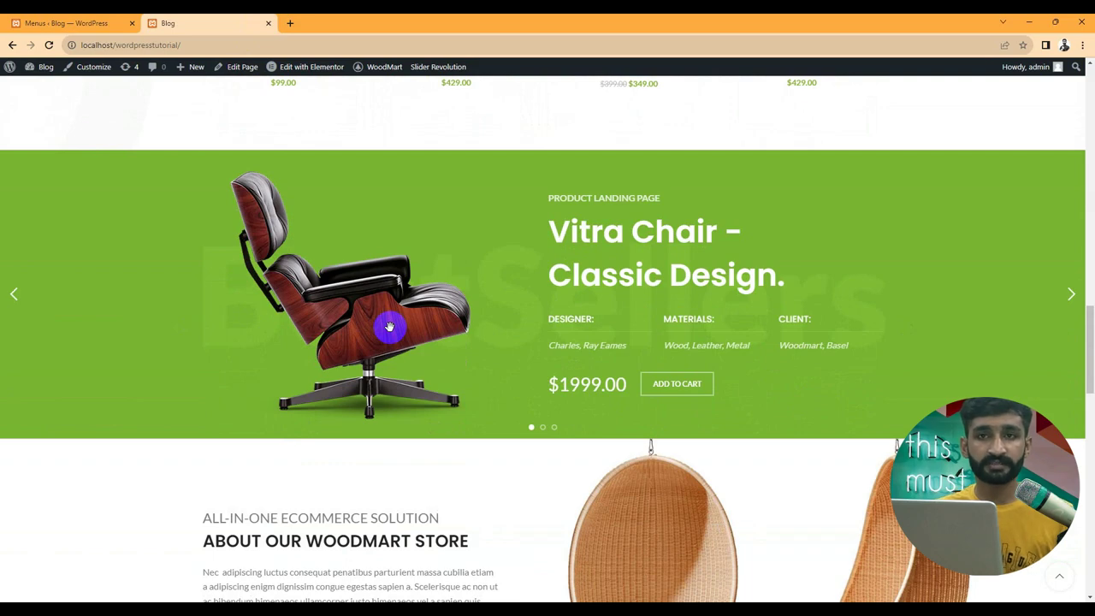
pyautogui.scroll(-4, 390, 326)
pyautogui.scroll(12, 390, 326)
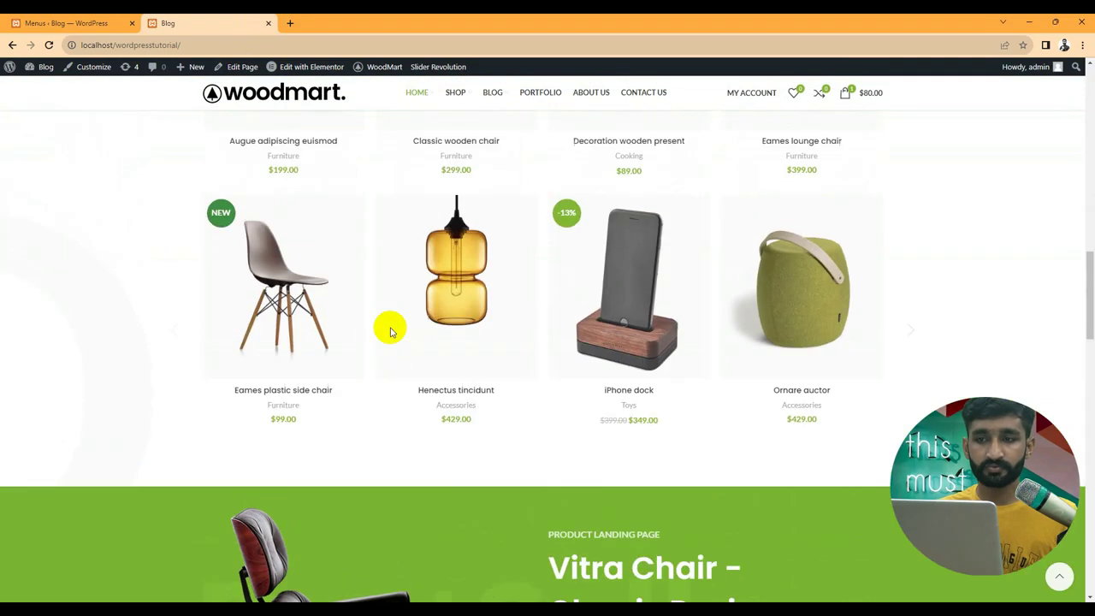
pyautogui.scroll(6, 388, 323)
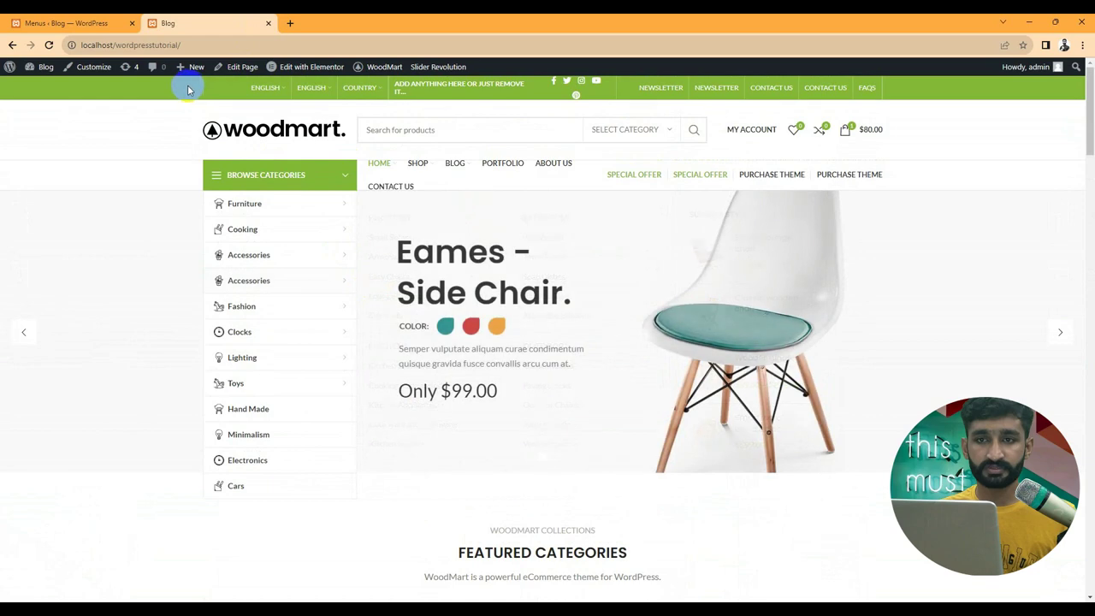
# Step: Leave the menu editor without saving and open the General Layout section of the WoodMart theme settings
pyautogui.click(101, 17)
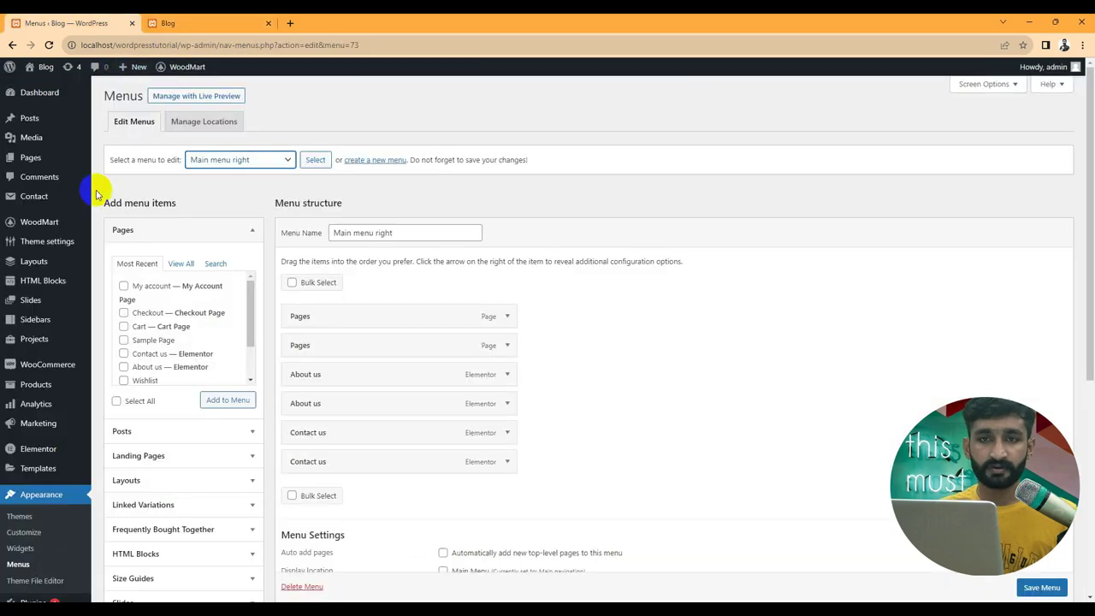
pyautogui.click(66, 246)
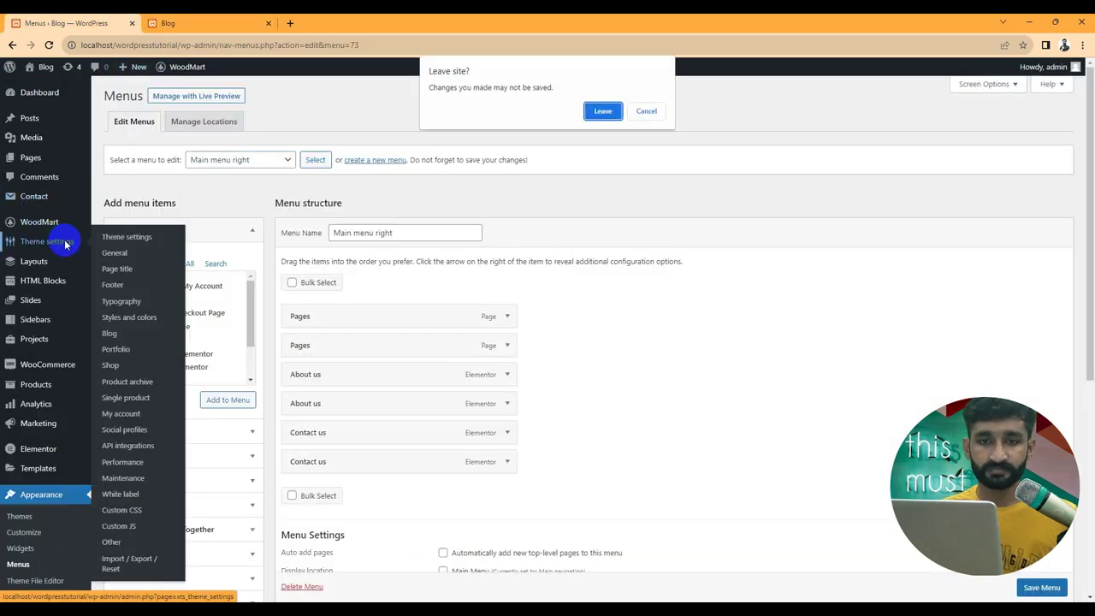
pyautogui.click(599, 109)
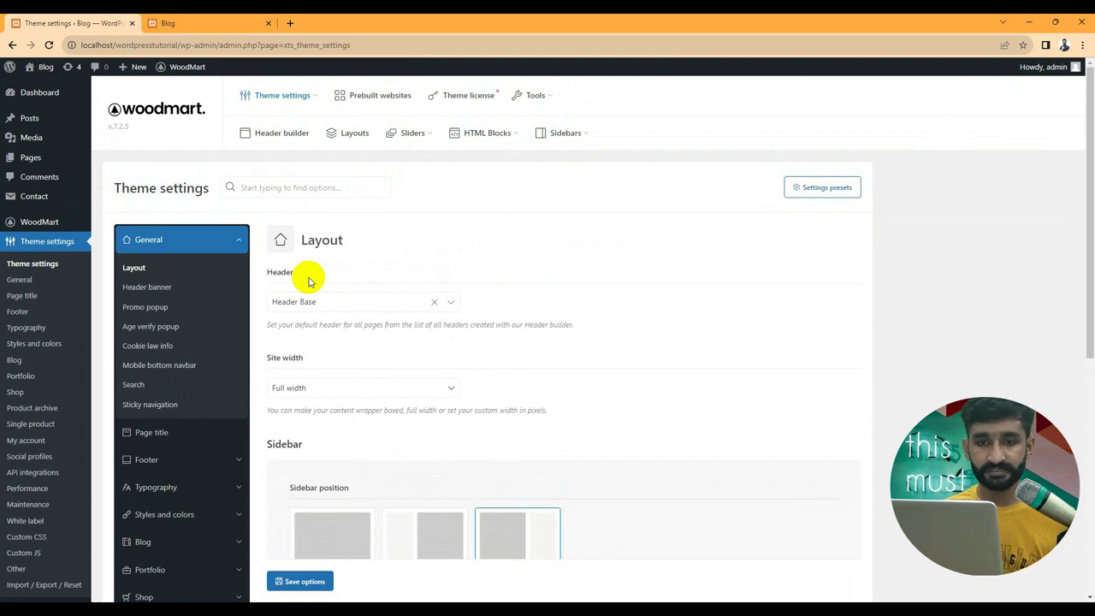
pyautogui.click(176, 247)
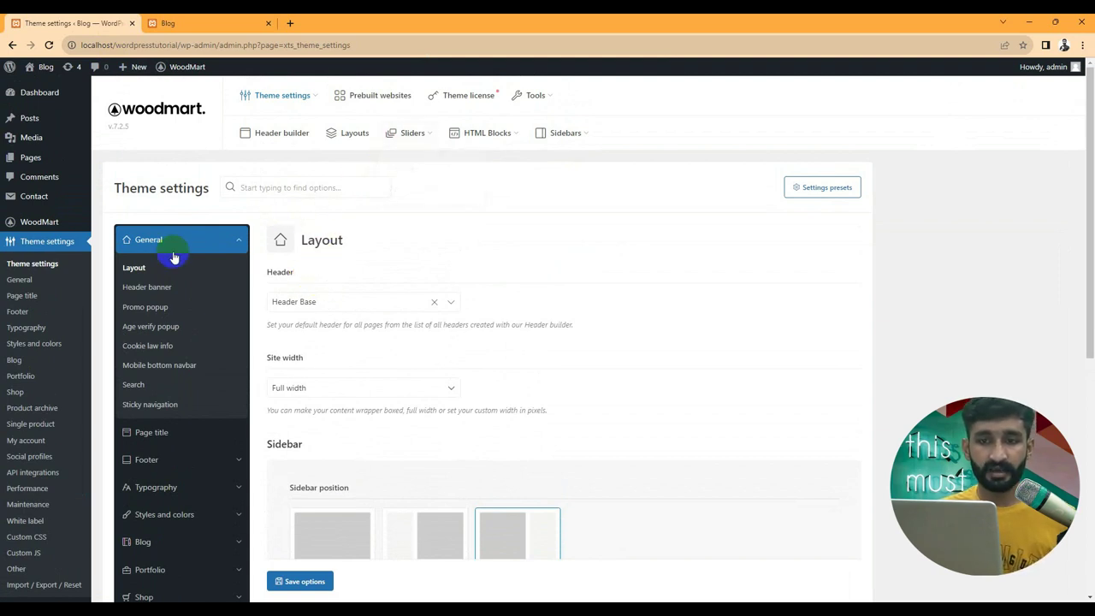
pyautogui.scroll(-1, 218, 267)
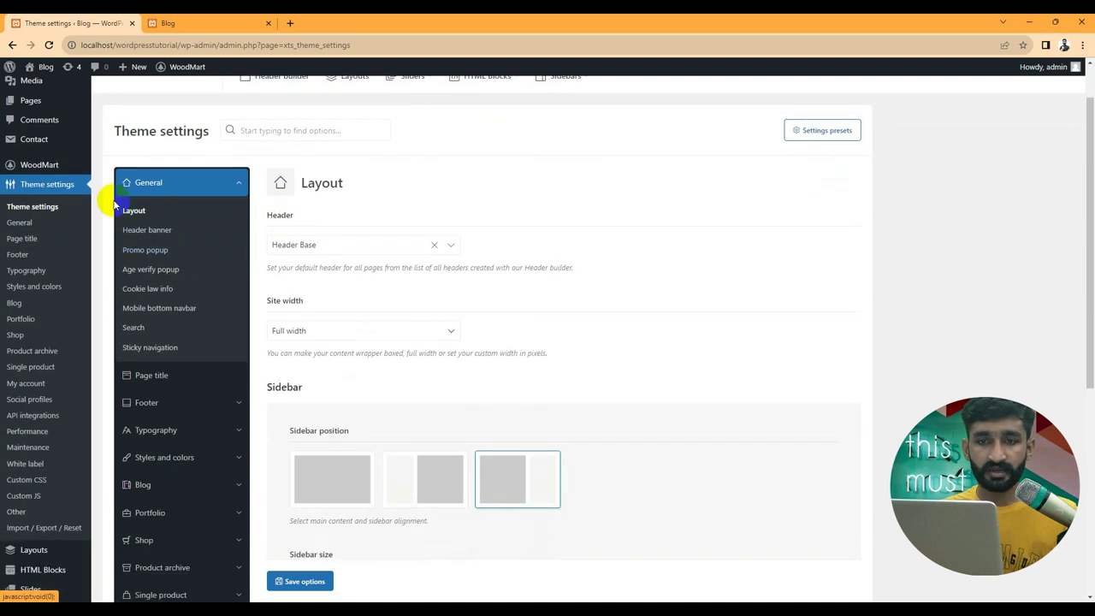
# Step: Save Header Overlap as the site's default header and reload the storefront to check it
pyautogui.click(353, 246)
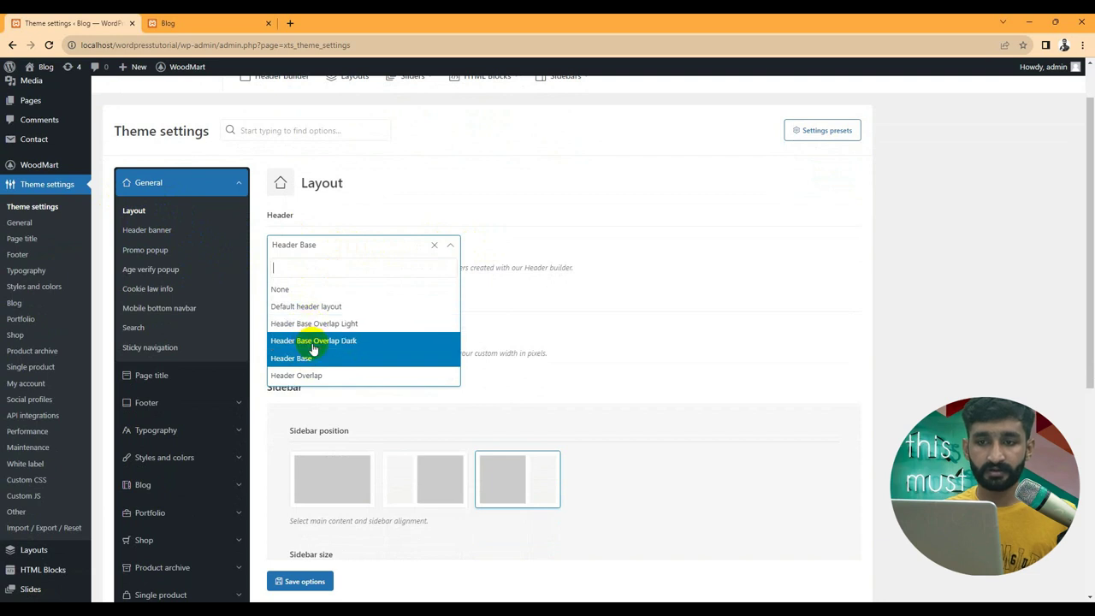
pyautogui.click(314, 376)
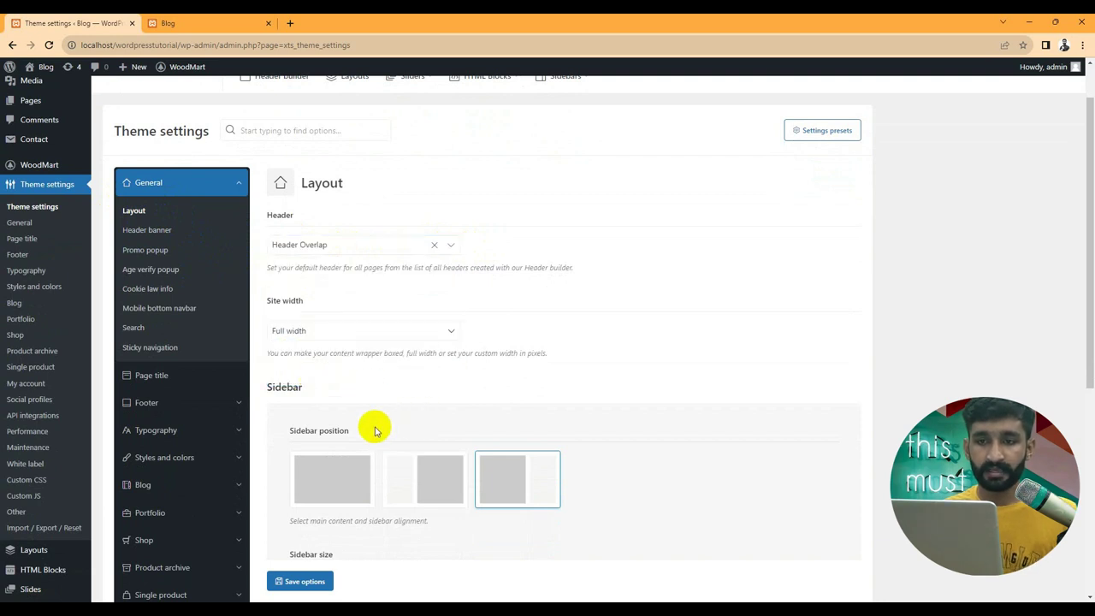
pyautogui.scroll(-1, 320, 277)
pyautogui.click(301, 588)
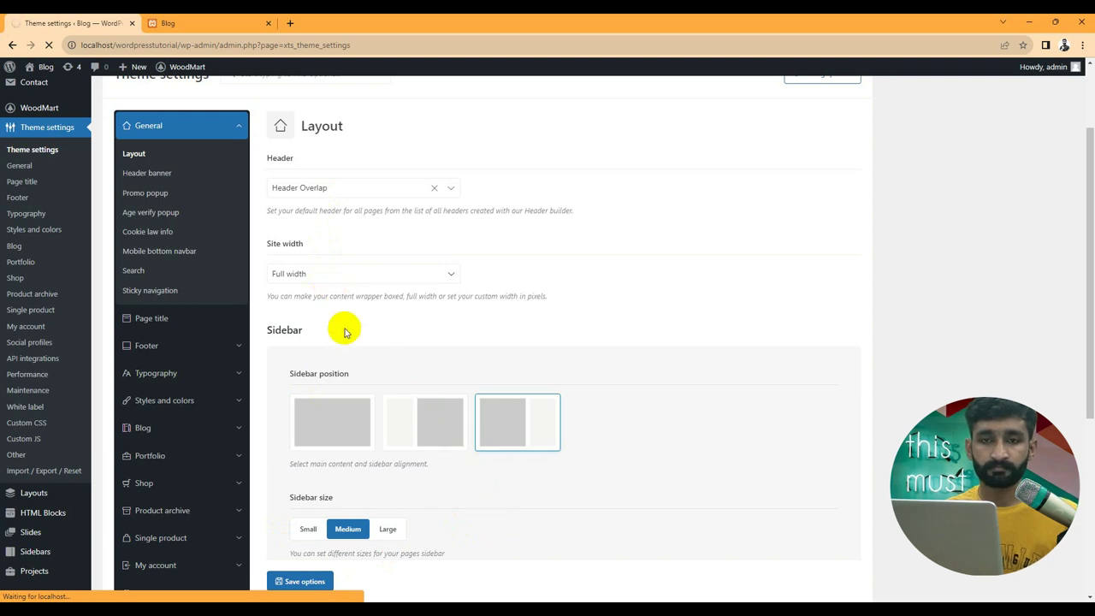
pyautogui.scroll(-3, 351, 377)
pyautogui.scroll(4, 208, 418)
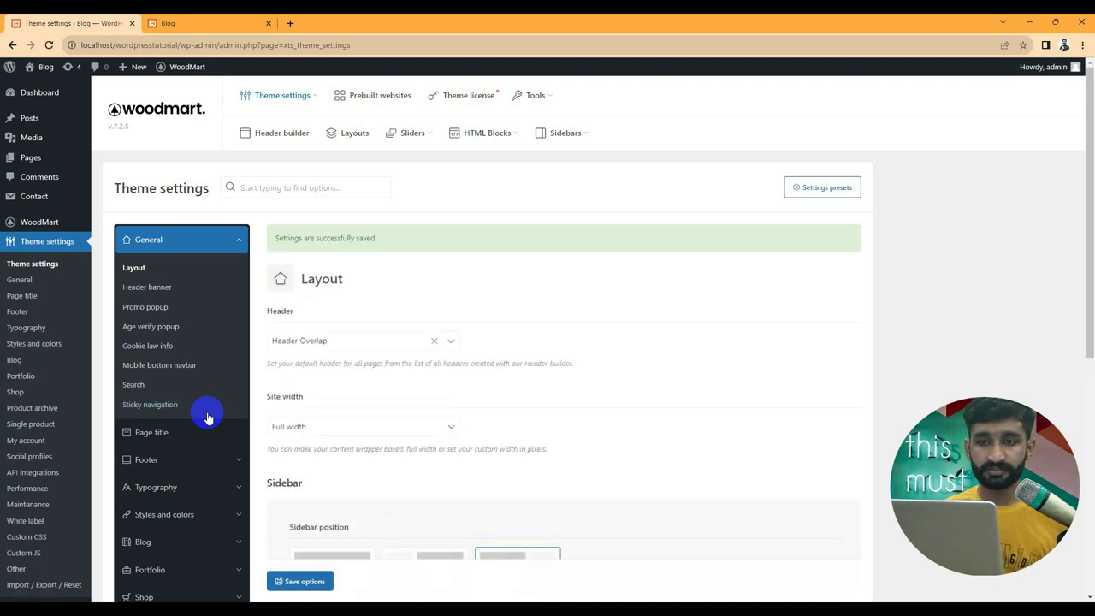
pyautogui.click(172, 23)
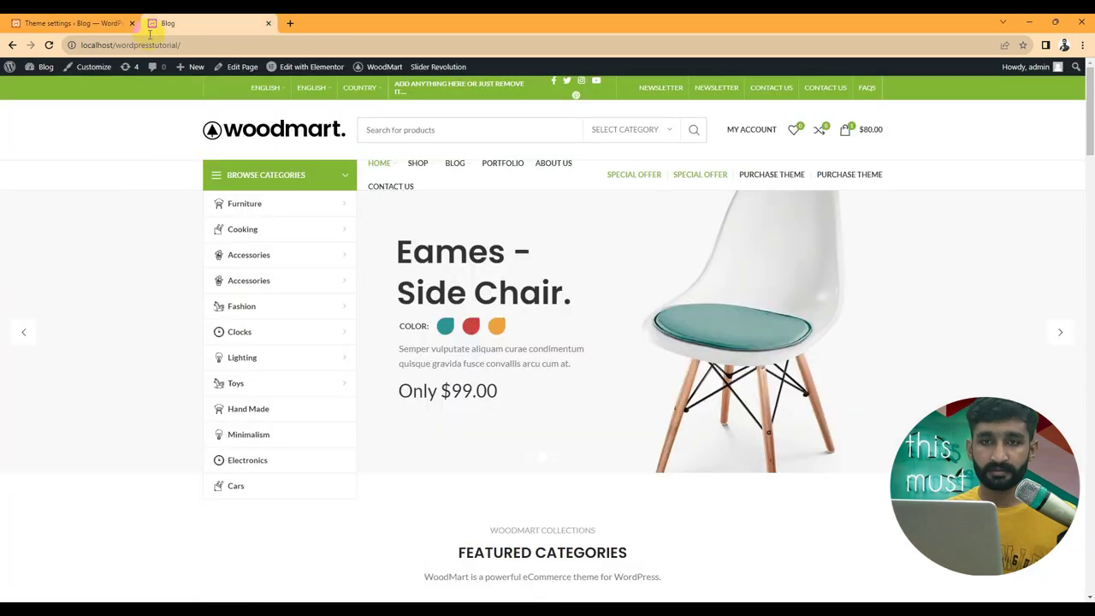
pyautogui.click(48, 44)
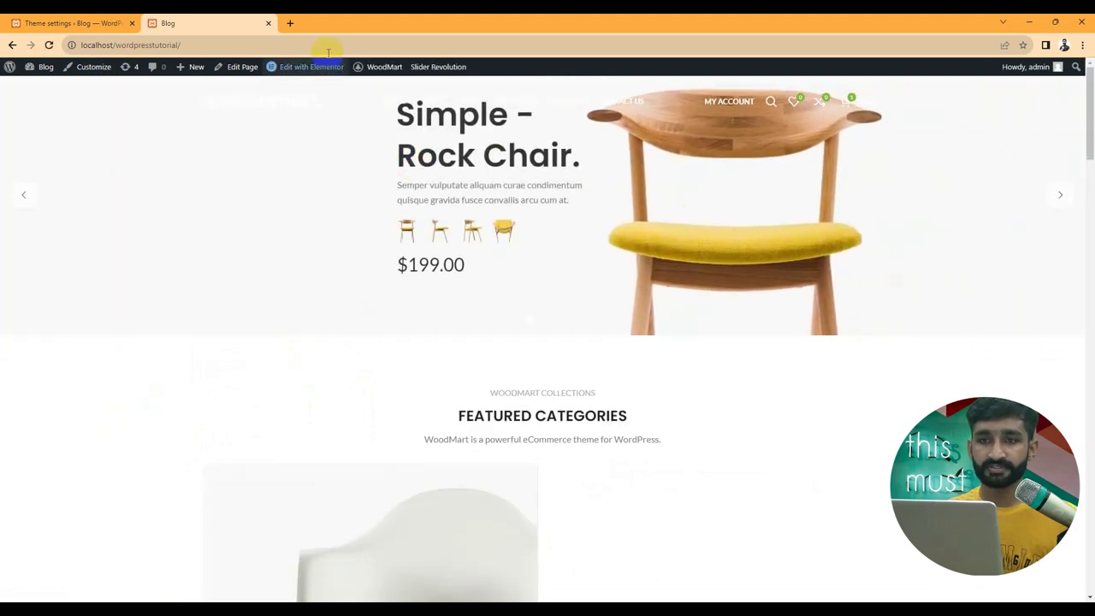
# Step: Set the default header back to Header Base in the theme's layout settings and save the options
pyautogui.click(73, 23)
pyautogui.click(368, 342)
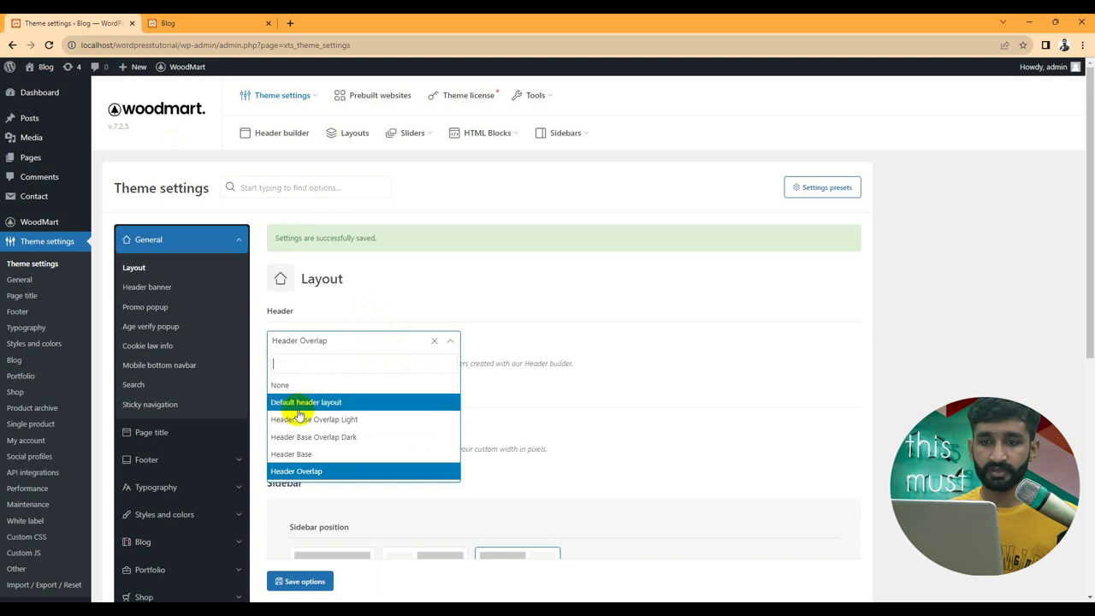
pyautogui.click(292, 454)
pyautogui.scroll(-2, 318, 442)
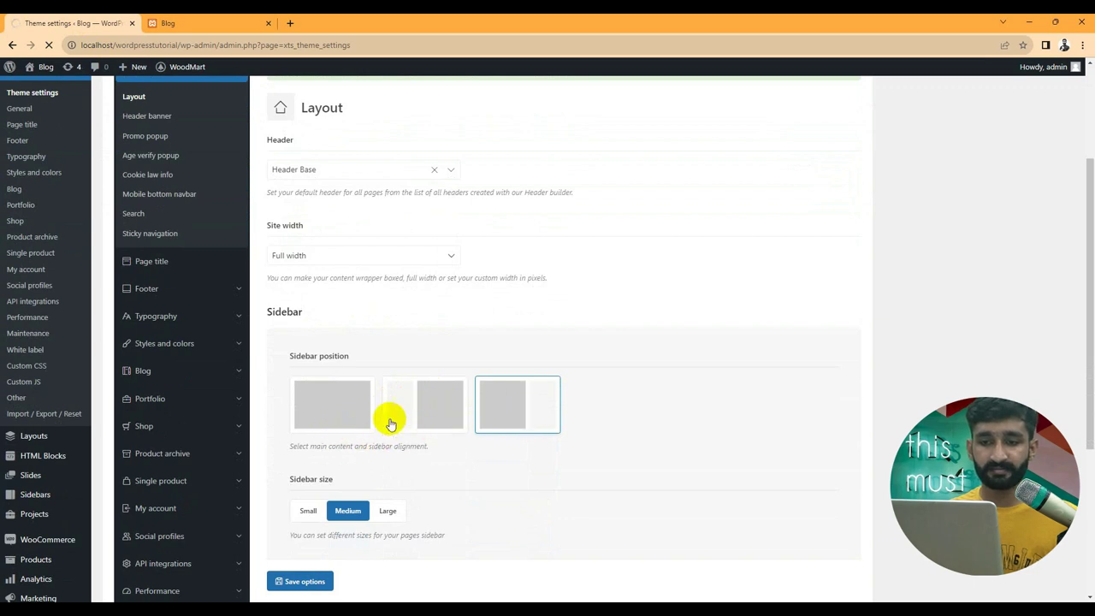
pyautogui.scroll(1, 388, 422)
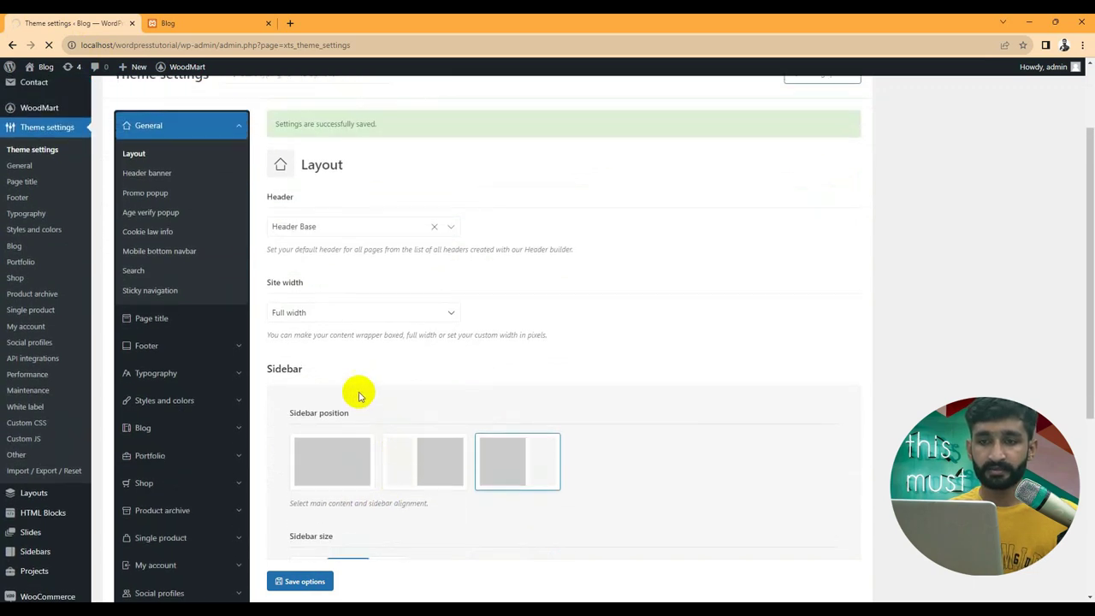
# Step: Try the Wide (1600 px) site width in the layout settings and look over the other width options
pyautogui.click(293, 315)
pyautogui.press('Escape')
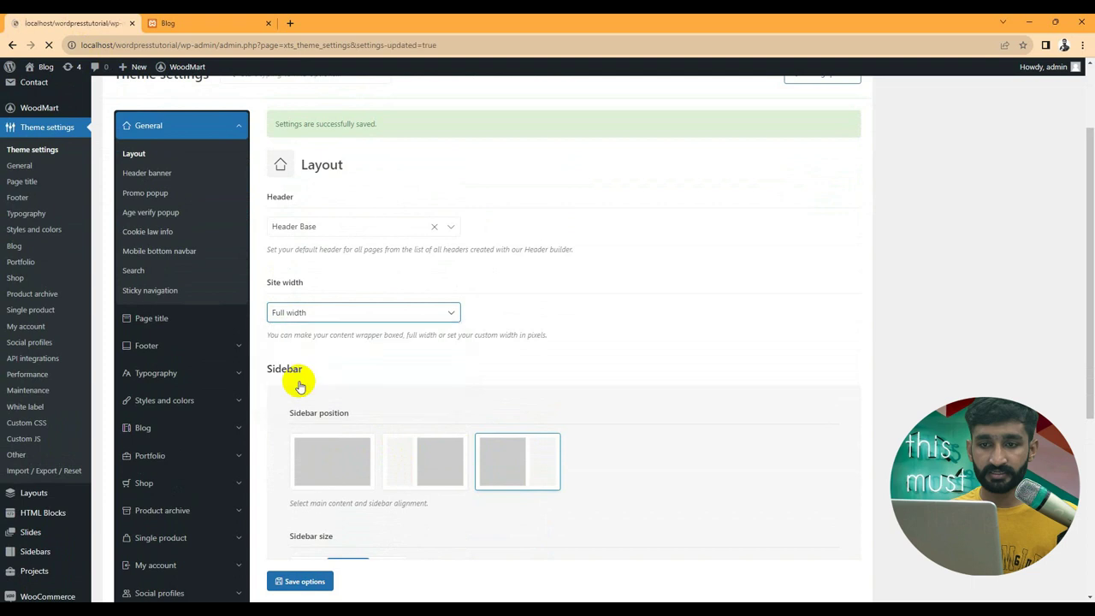
pyautogui.scroll(2, 325, 368)
pyautogui.scroll(-3, 349, 352)
pyautogui.click(320, 251)
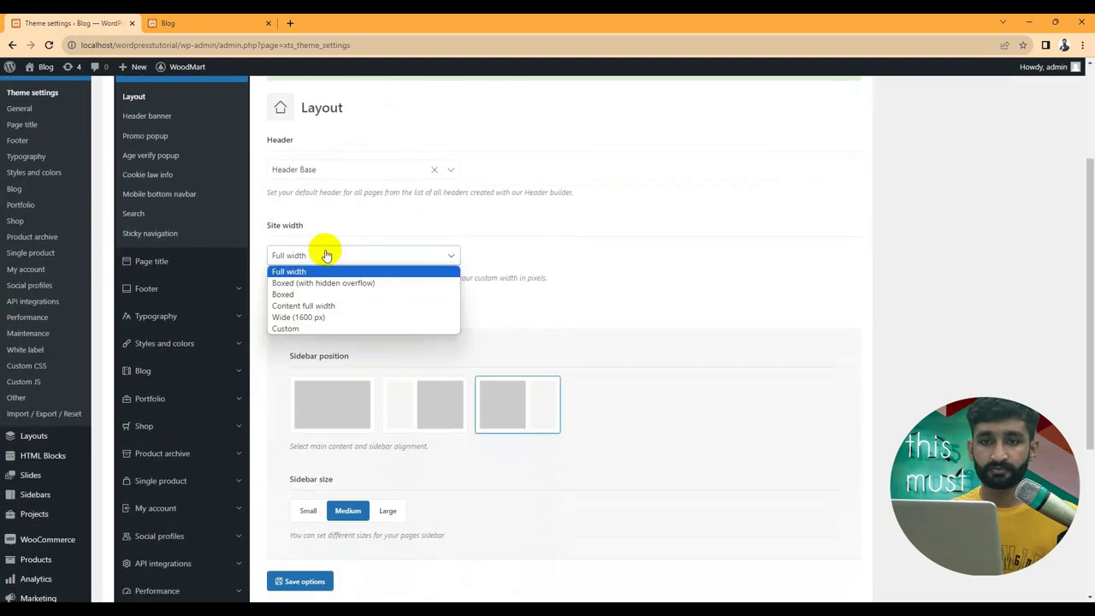
pyautogui.click(323, 317)
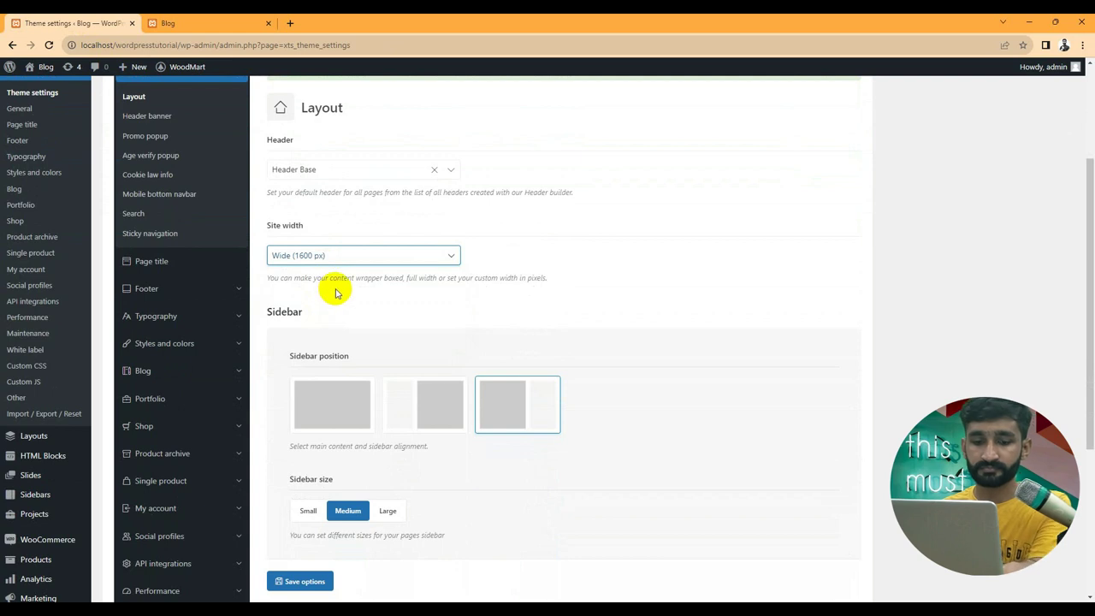
pyautogui.press('super')
pyautogui.click(317, 252)
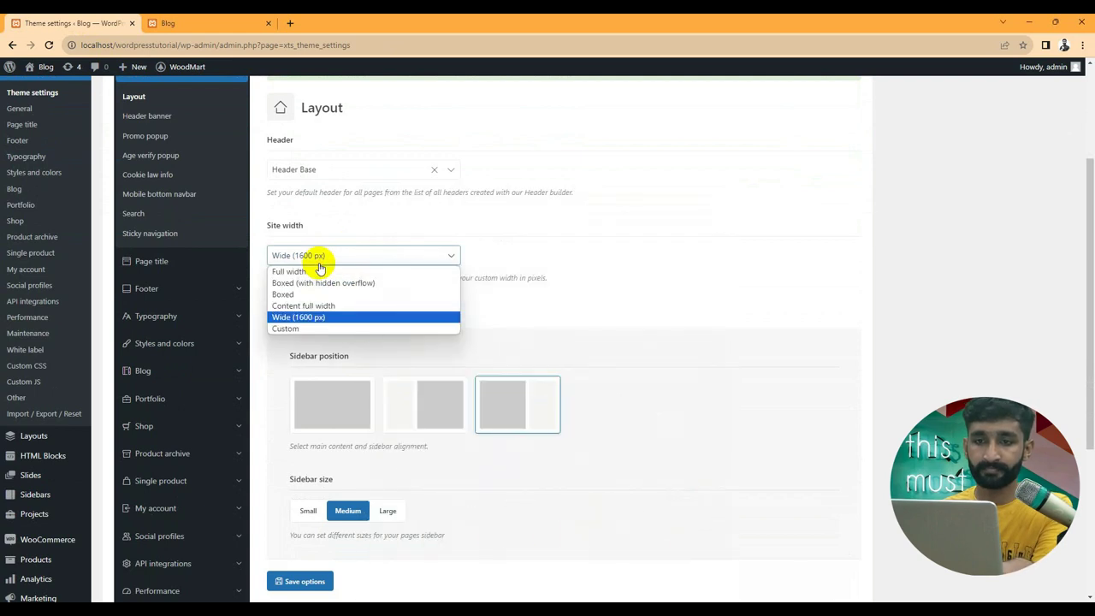
pyautogui.click(514, 262)
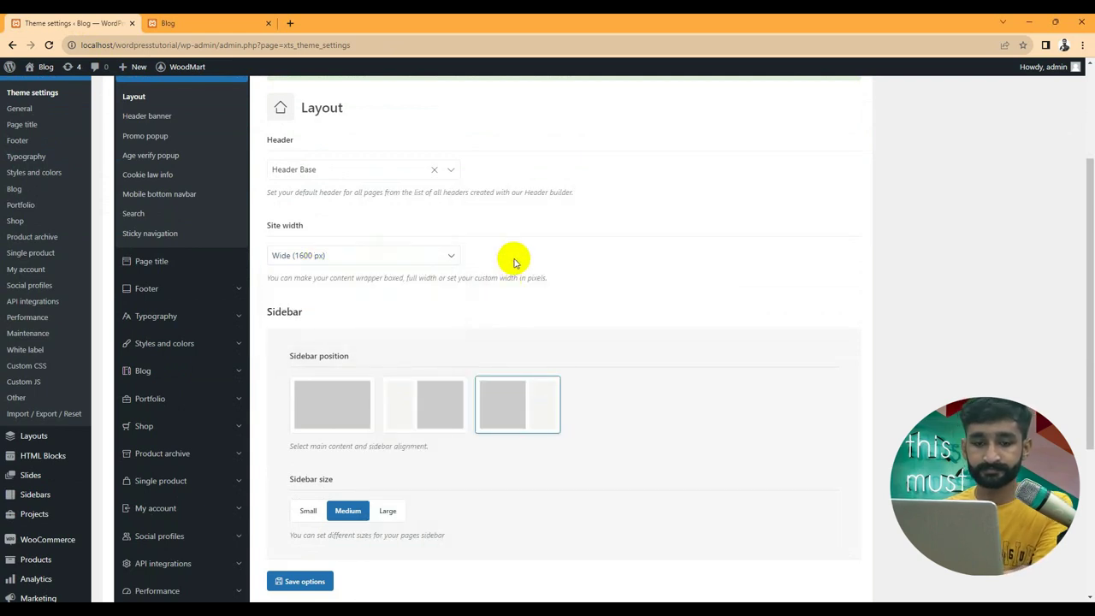
pyautogui.press('super')
pyautogui.click(774, 189)
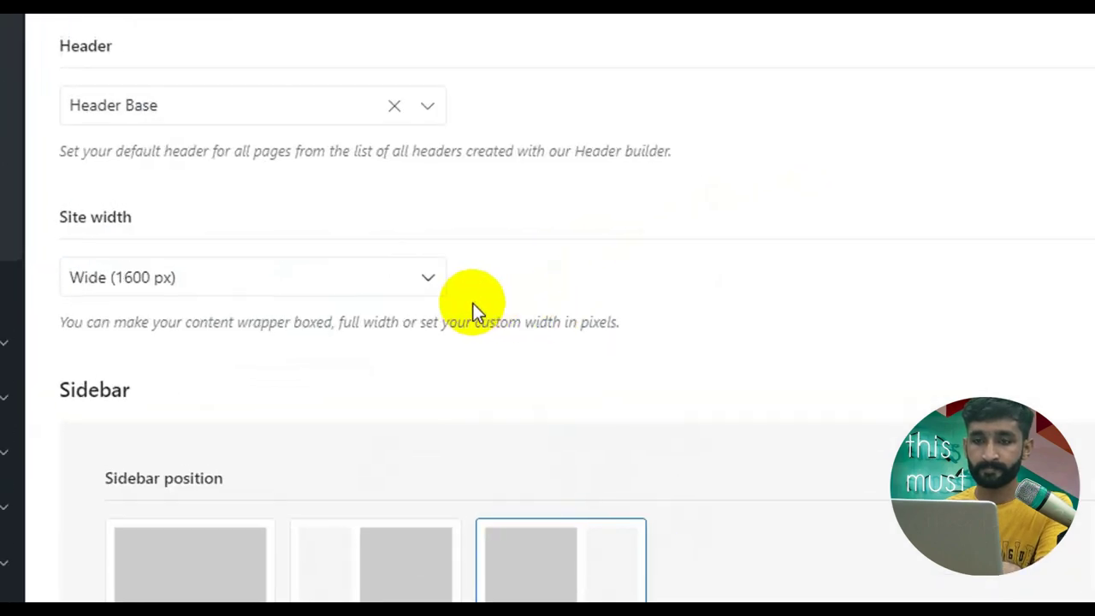
# Step: Try a Custom site width, first raising and then lowering the custom width in pixels
pyautogui.click(396, 256)
pyautogui.click(363, 323)
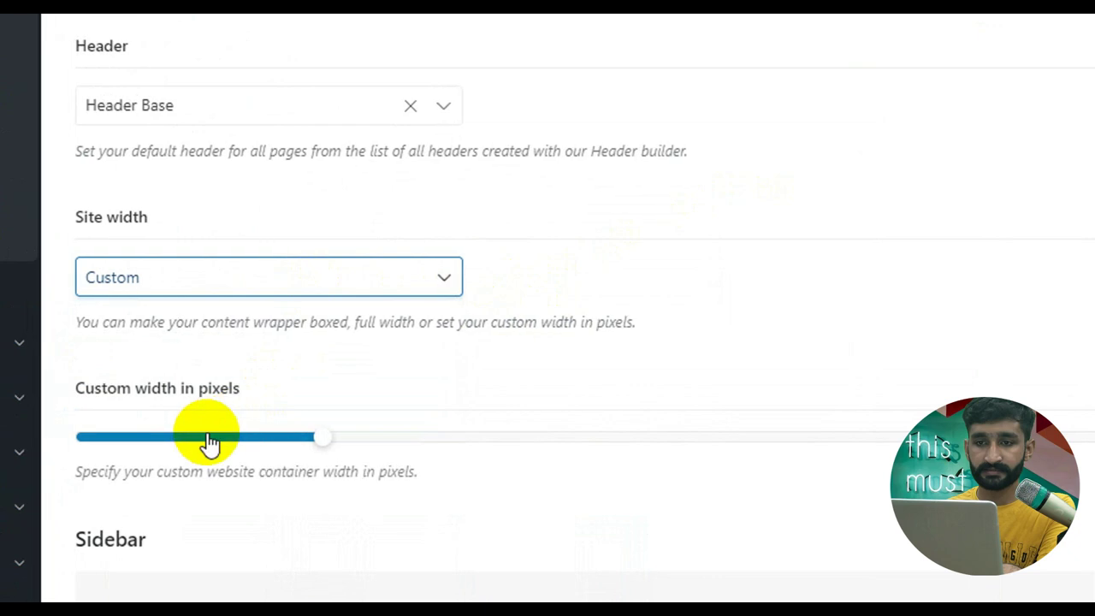
pyautogui.moveTo(321, 437); pyautogui.dragTo(587, 450)
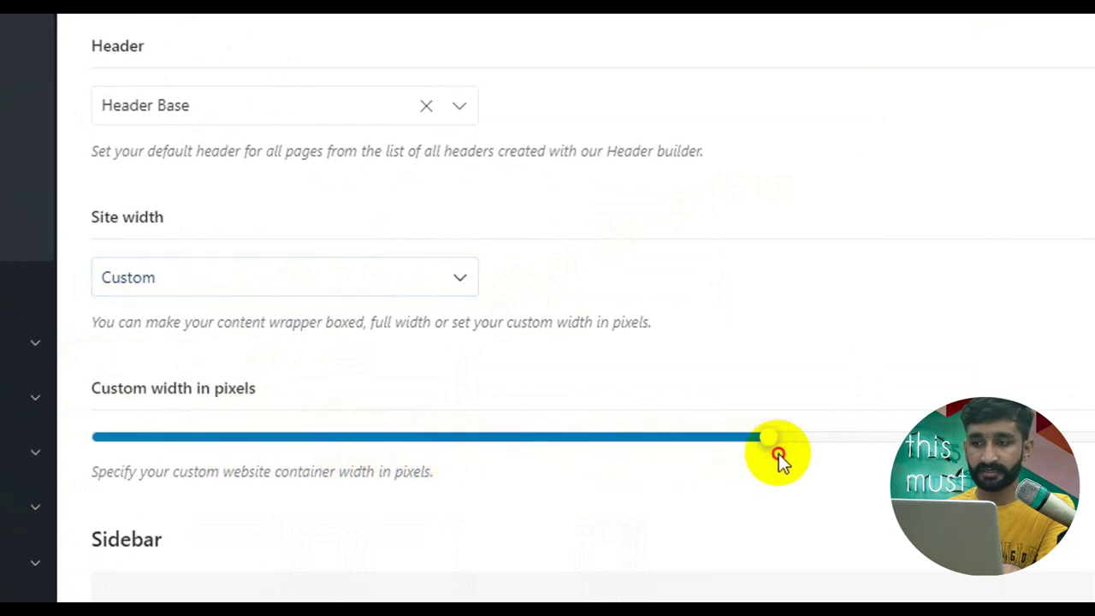
pyautogui.moveTo(779, 453); pyautogui.dragTo(211, 435)
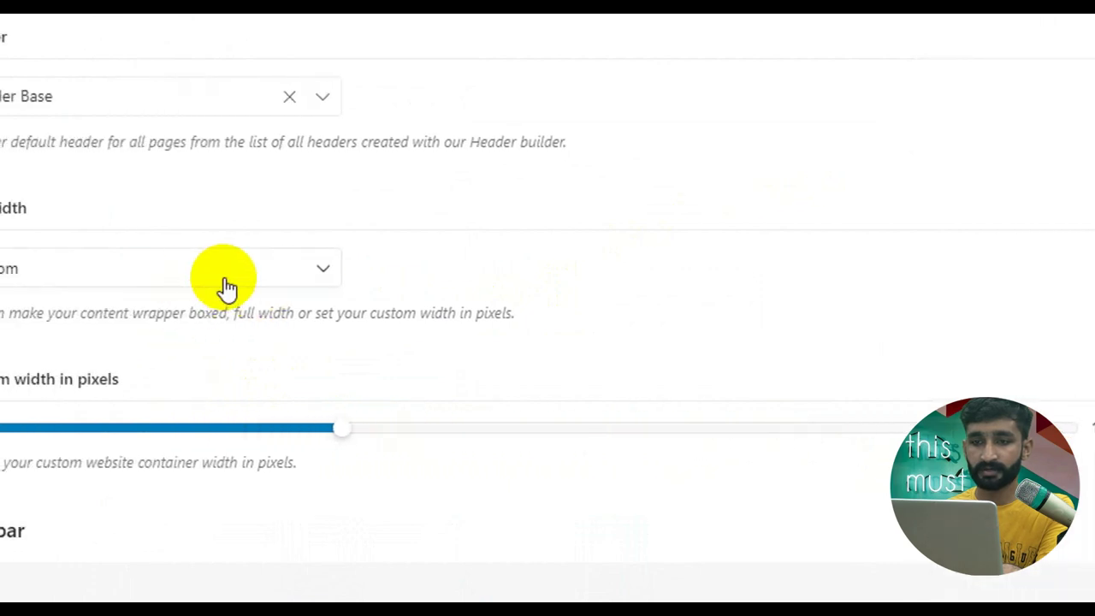
# Step: Switch the site width to Wide (1600 px) once more and return it to Full width
pyautogui.click(40, 278)
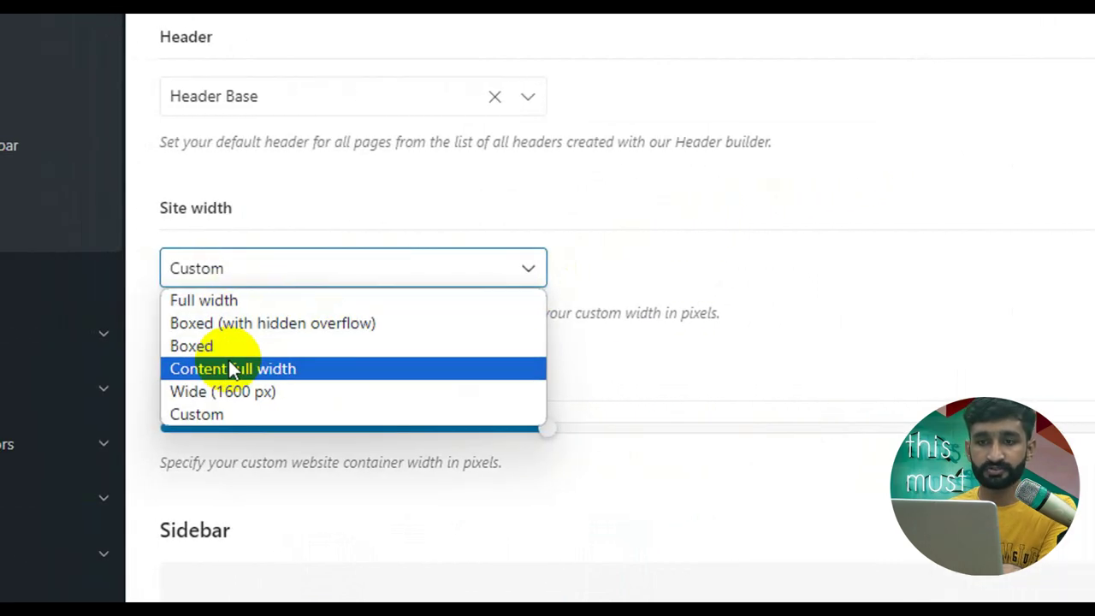
pyautogui.click(264, 391)
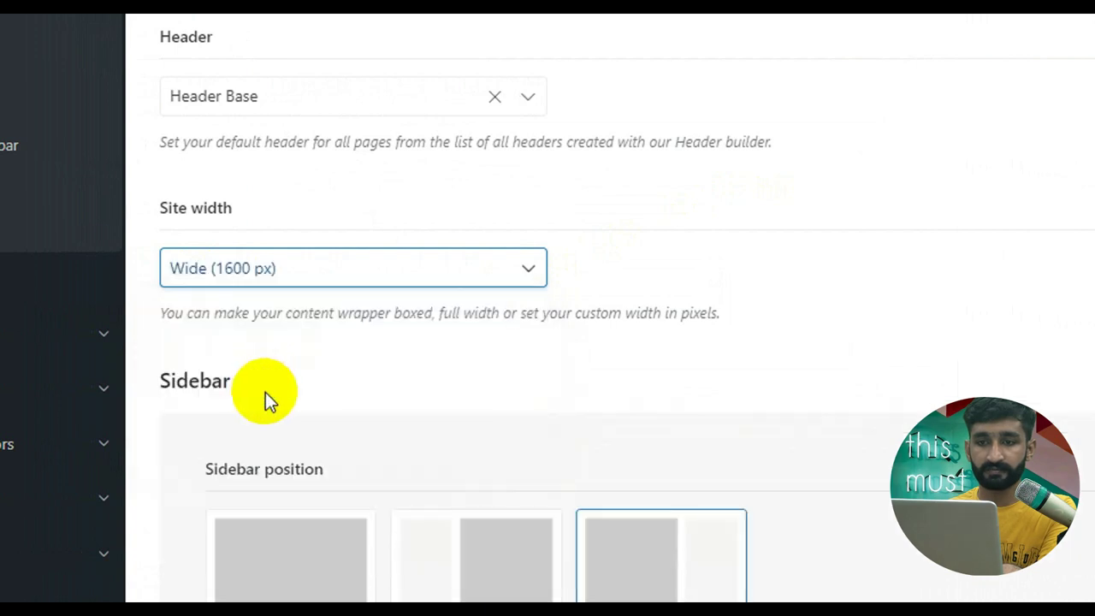
pyautogui.click(316, 282)
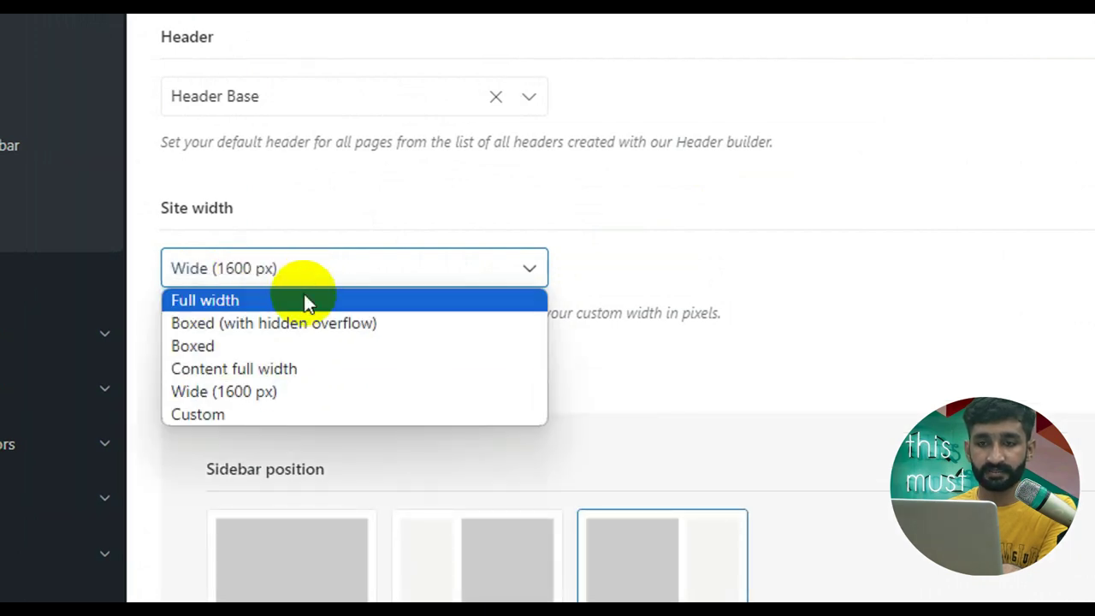
pyautogui.click(299, 304)
# Step: Try the Small and Medium sidebar sizes and set the sidebar size to Large
pyautogui.scroll(-3, 342, 449)
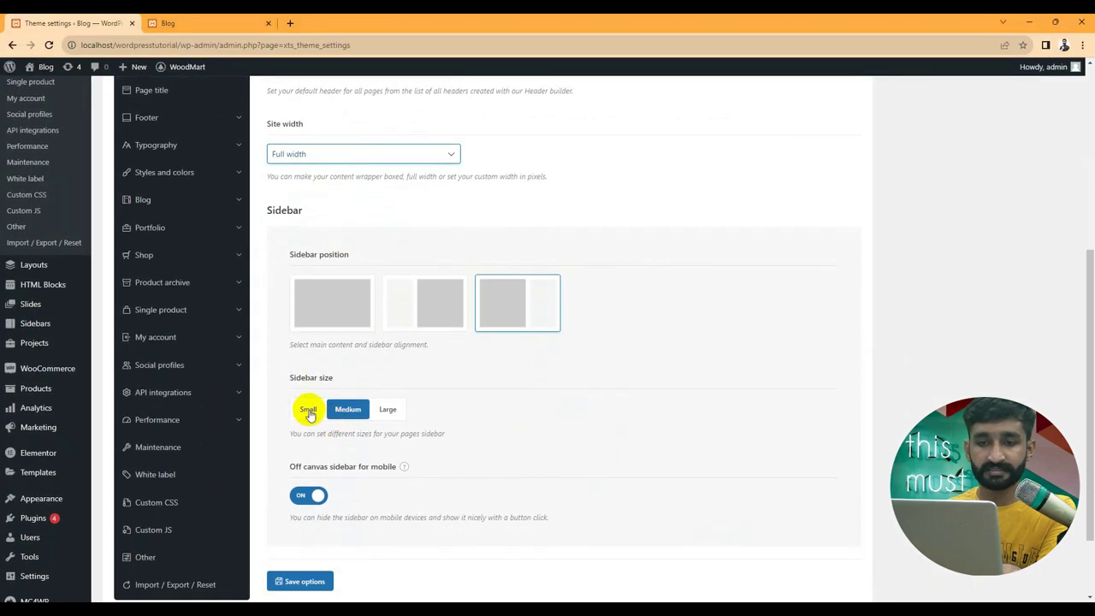
pyautogui.click(308, 410)
pyautogui.click(347, 410)
pyautogui.click(387, 410)
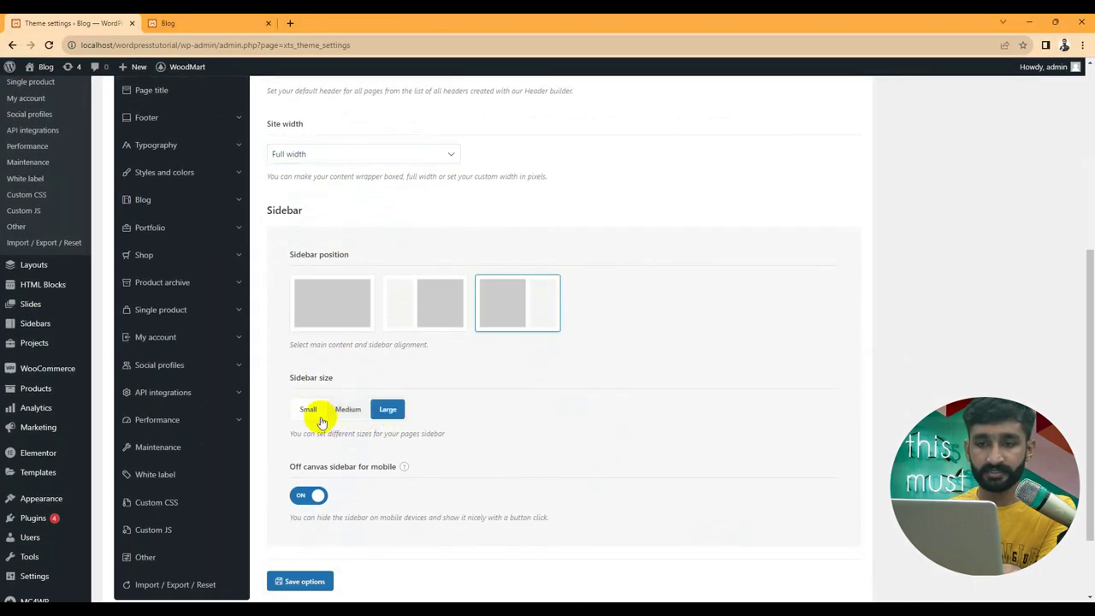
# Step: View the storefront's Shop page to check where its filter sidebar sits, and return to the theme settings
pyautogui.click(233, 23)
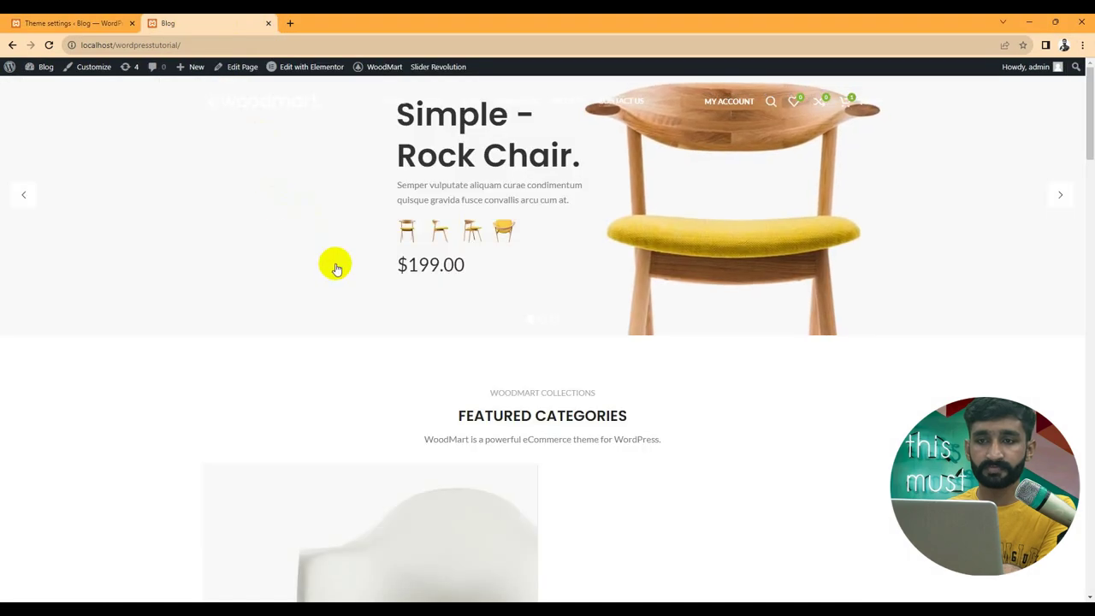
pyautogui.moveTo(425, 103)
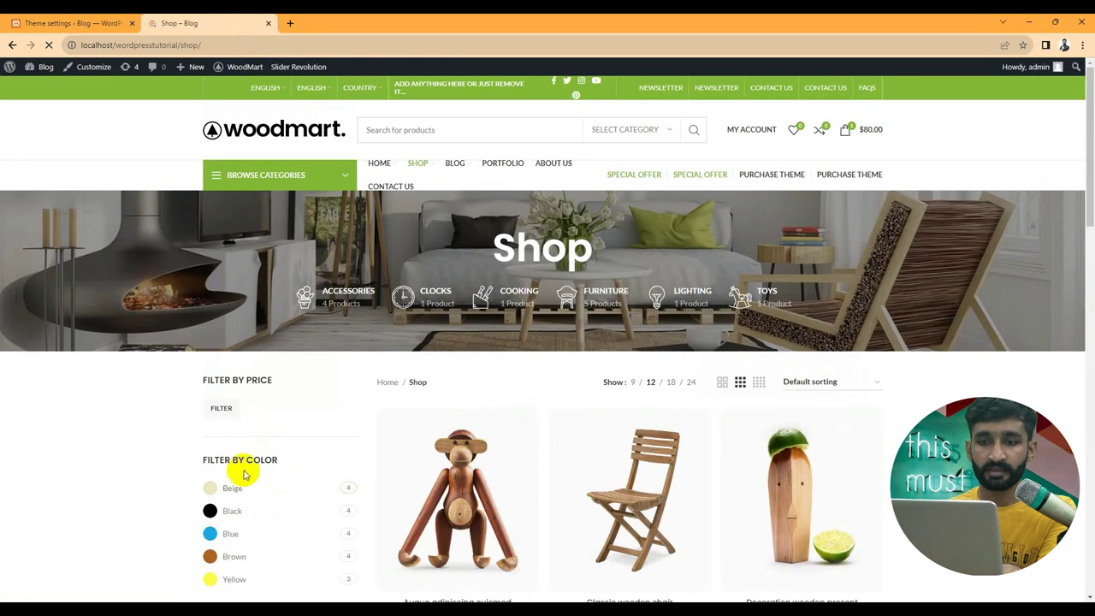
pyautogui.scroll(-5, 245, 472)
pyautogui.click(79, 18)
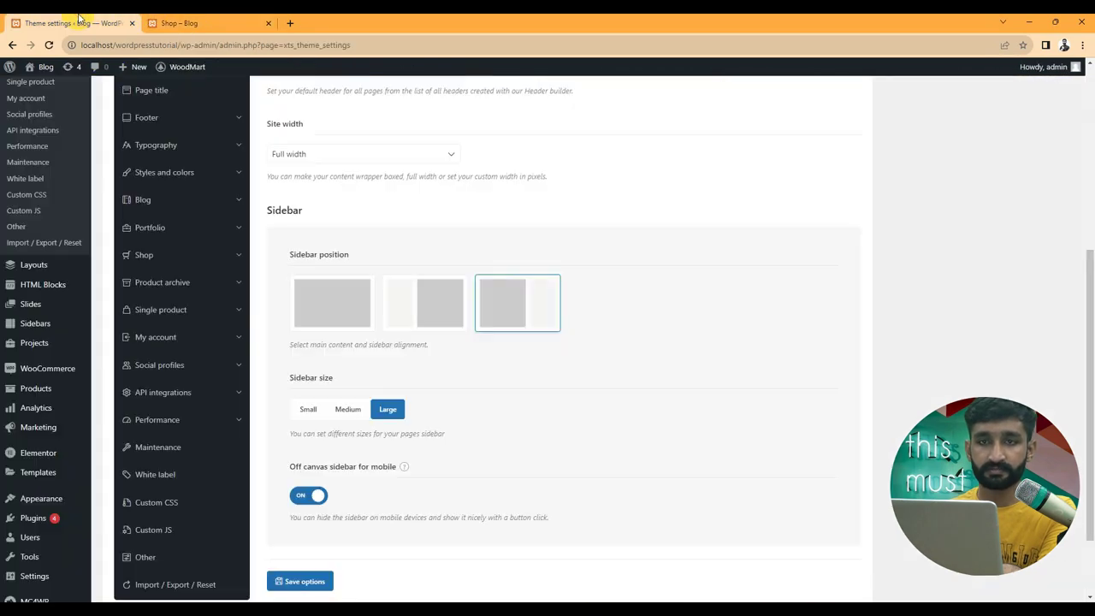
# Step: Compare the left and right sidebar positions in the layout settings and set the sidebar to the left
pyautogui.click(434, 313)
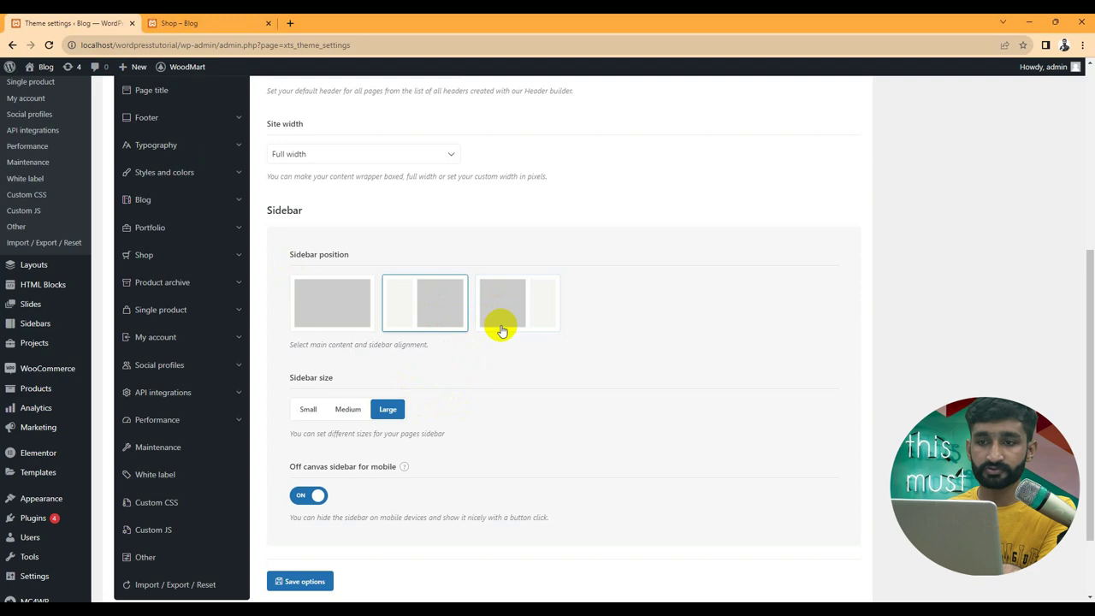
pyautogui.click(501, 330)
pyautogui.click(453, 296)
# Step: Check the sidebar layout on the storefront's Shop and Blog pages and return to the theme settings
pyautogui.click(198, 24)
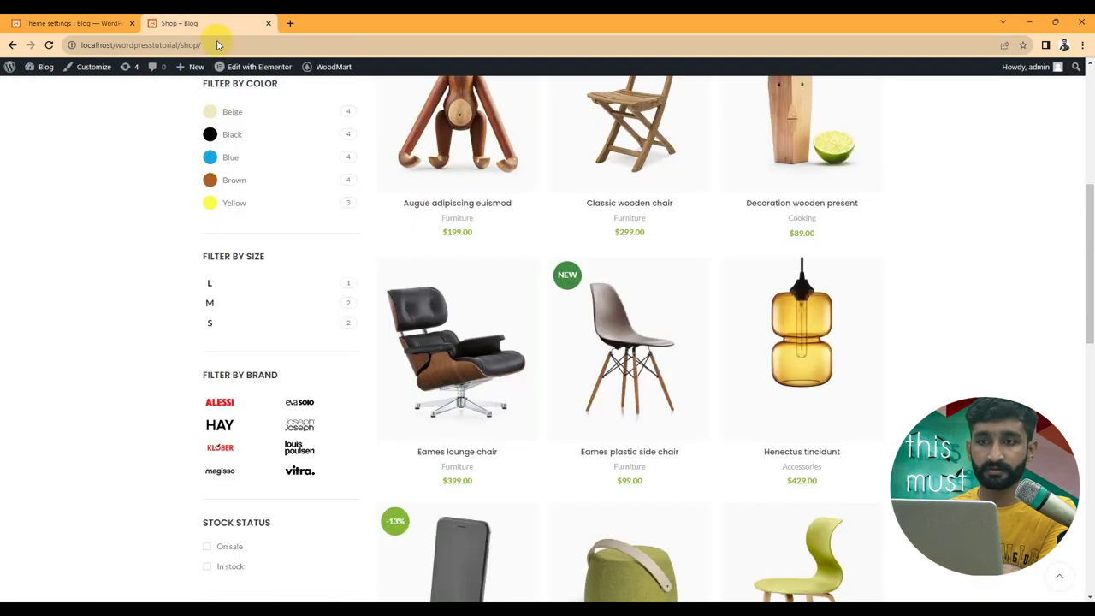
pyautogui.scroll(5, 655, 447)
pyautogui.moveTo(454, 171)
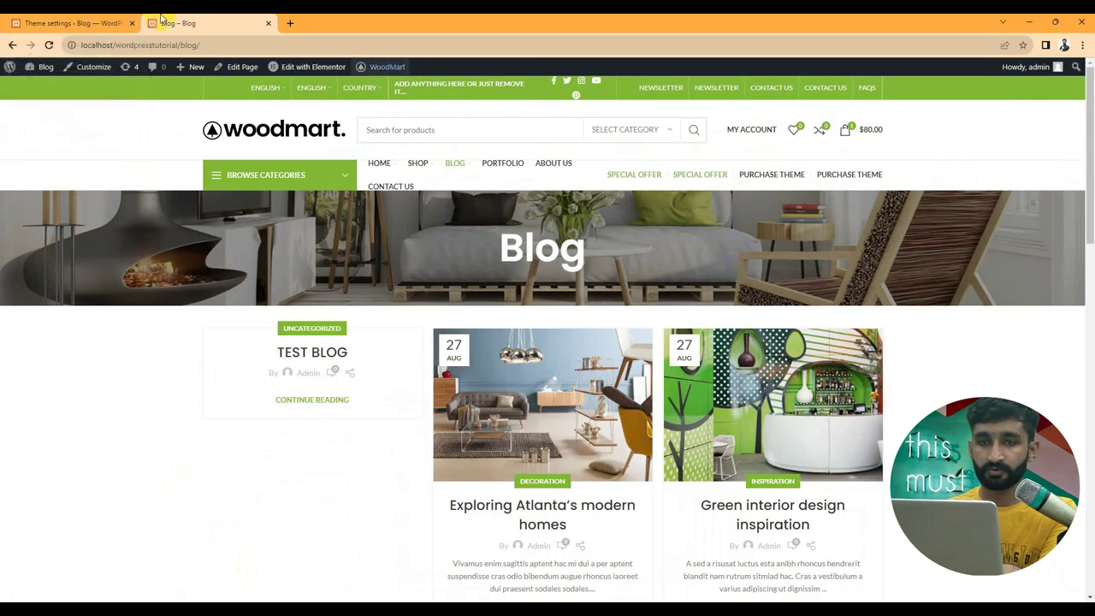
pyautogui.click(111, 23)
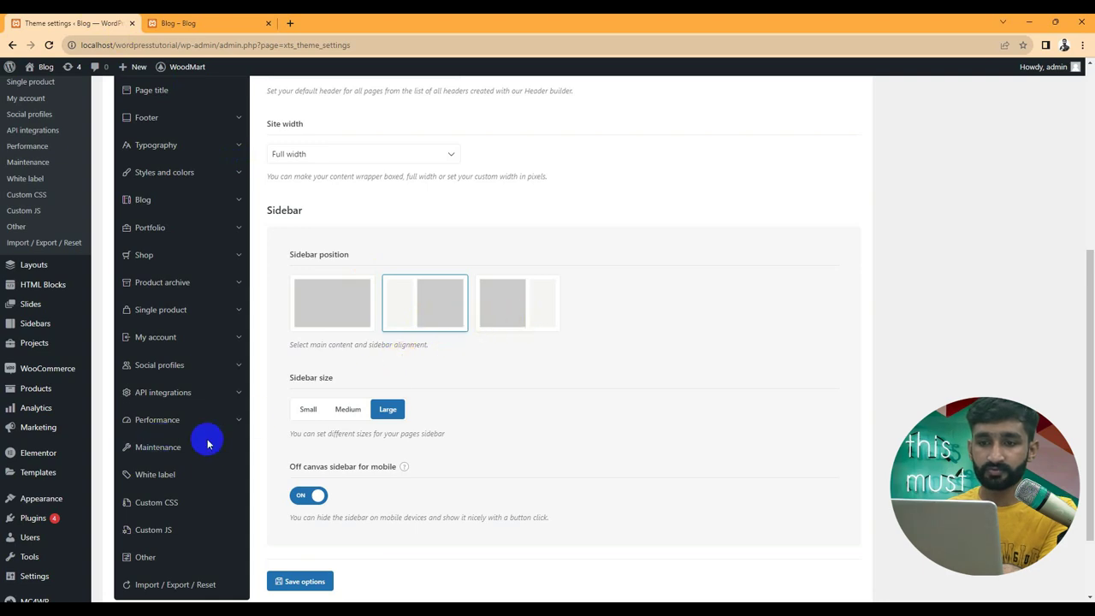
# Step: Review the remaining layout options, including the off canvas sidebar for mobile
pyautogui.scroll(-2, 354, 412)
pyautogui.scroll(5, 354, 413)
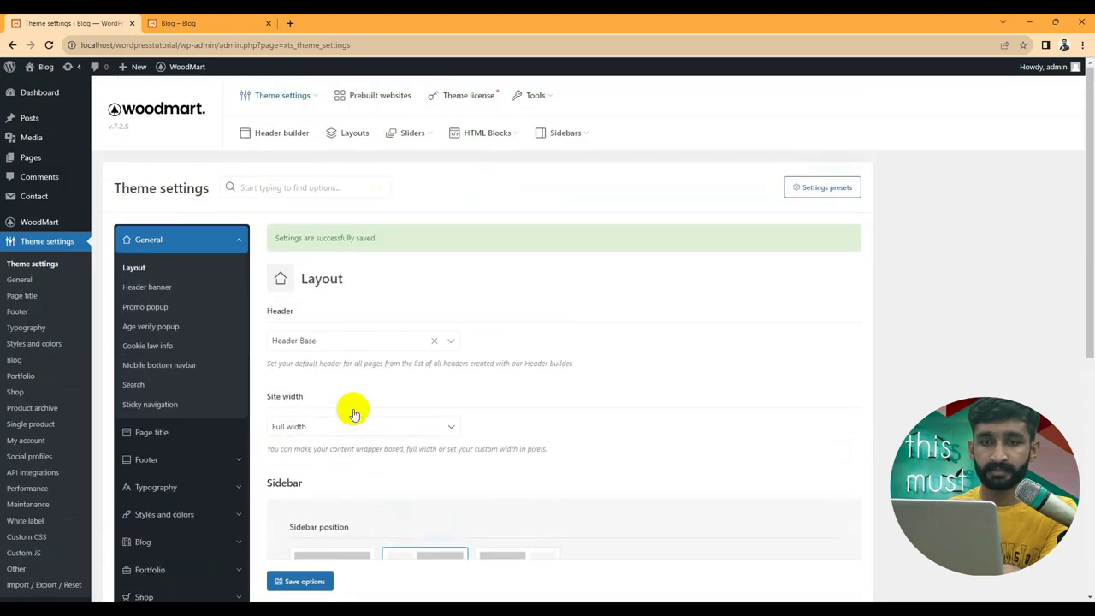
pyautogui.scroll(-5, 355, 414)
pyautogui.tripleClick(331, 375)
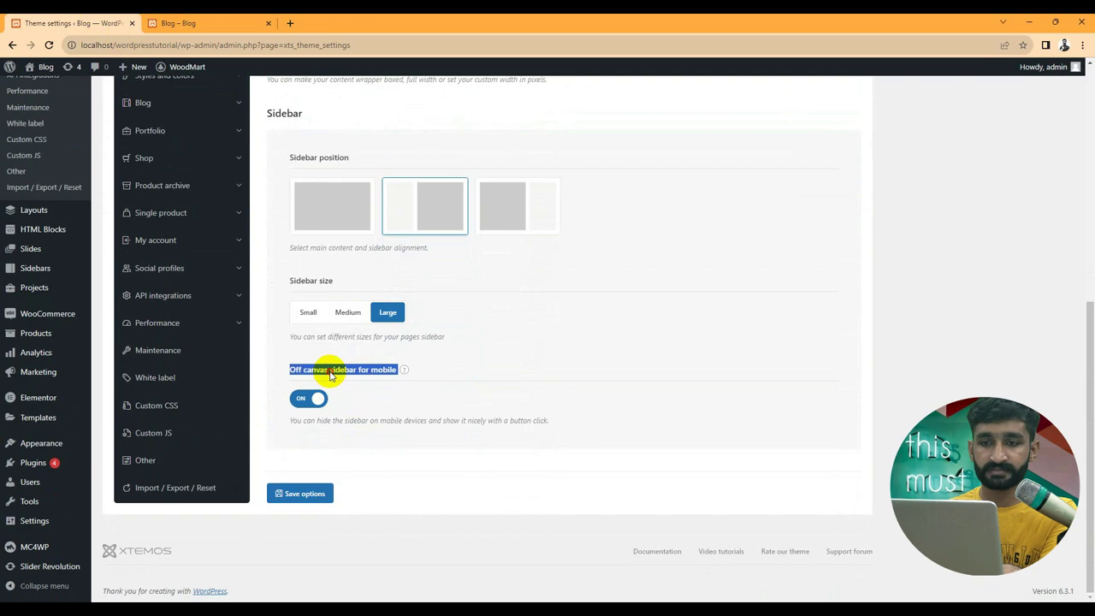
pyautogui.scroll(5, 379, 399)
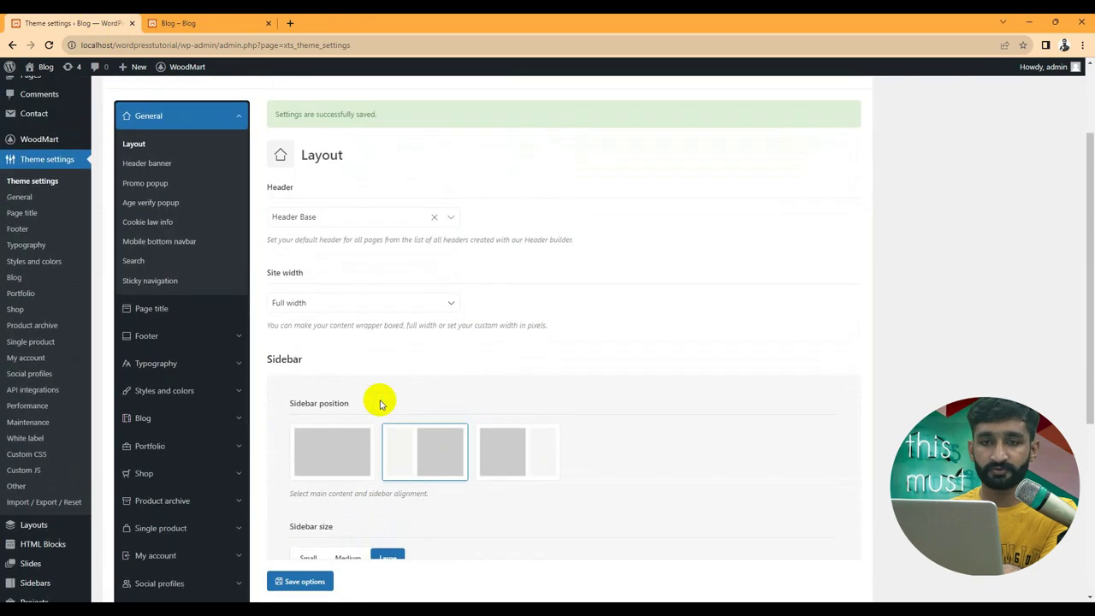
# Step: Open the Header banner settings and turn the header banner on
pyautogui.click(150, 248)
pyautogui.scroll(-4, 362, 325)
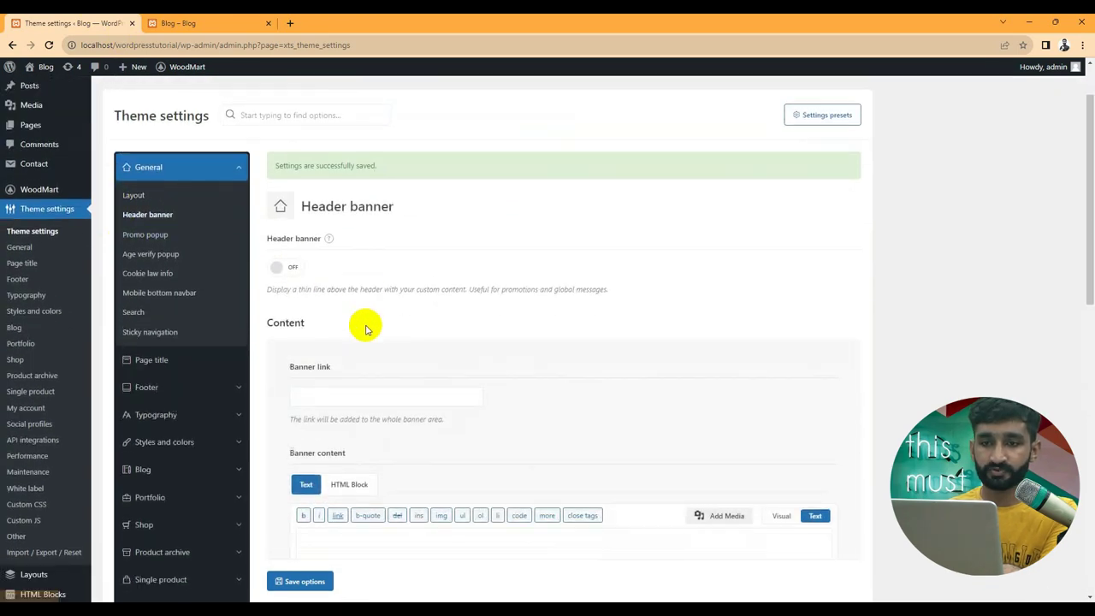
pyautogui.scroll(3, 411, 325)
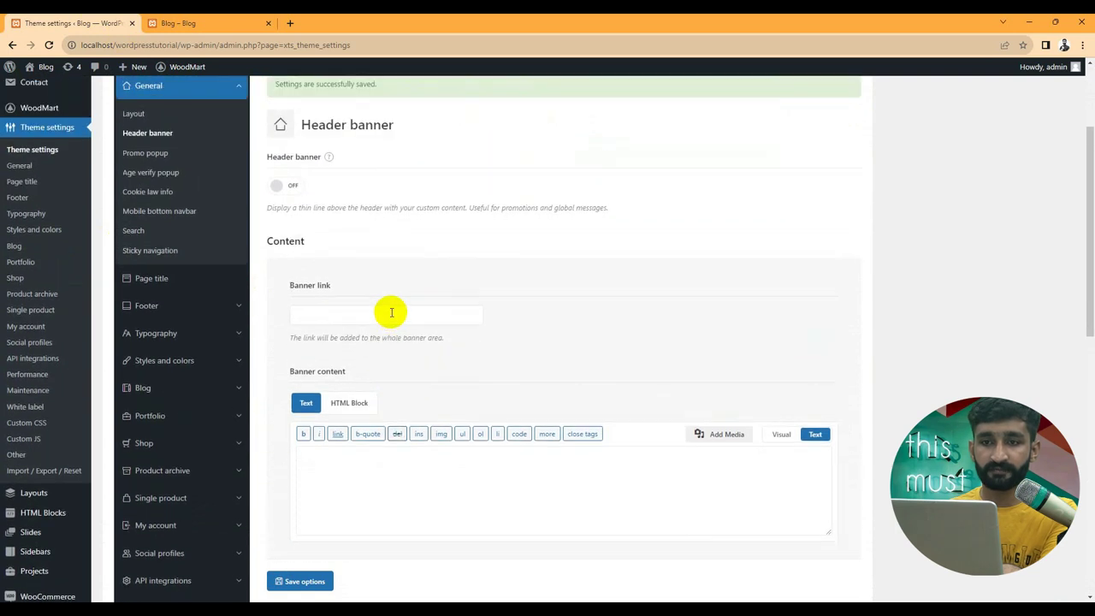
pyautogui.click(282, 184)
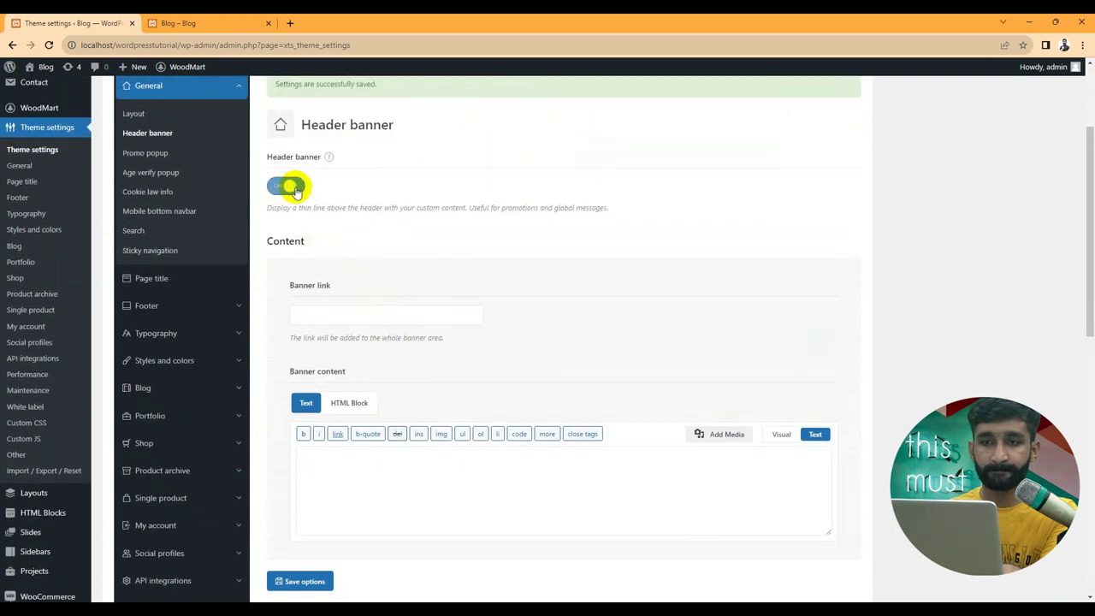
# Step: Look over the banner link and banner content fields of the header banner
pyautogui.scroll(-1, 321, 285)
pyautogui.click(318, 257)
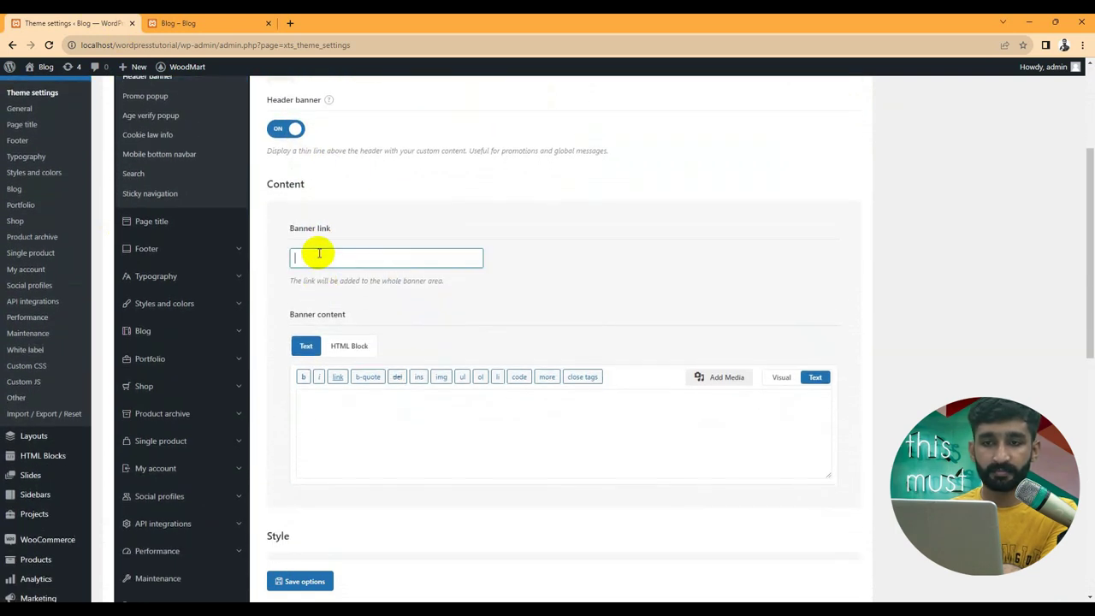
pyautogui.click(369, 409)
pyautogui.scroll(-5, 373, 403)
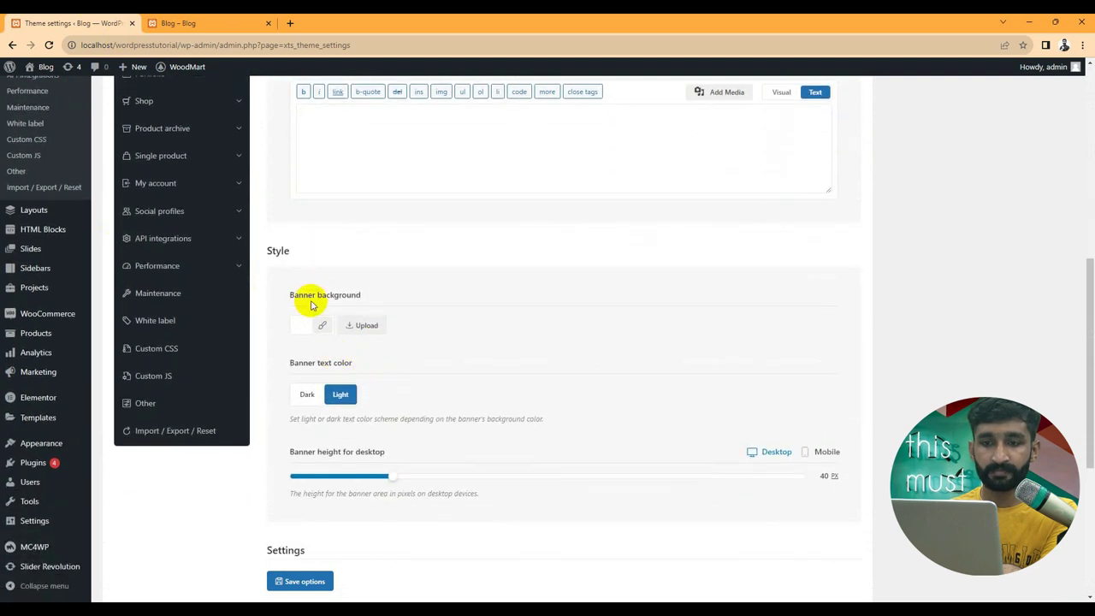
# Step: Look at the upload and media library choices for the banner background and close them without selecting an image
pyautogui.moveTo(311, 301); pyautogui.dragTo(342, 346)
pyautogui.click(362, 327)
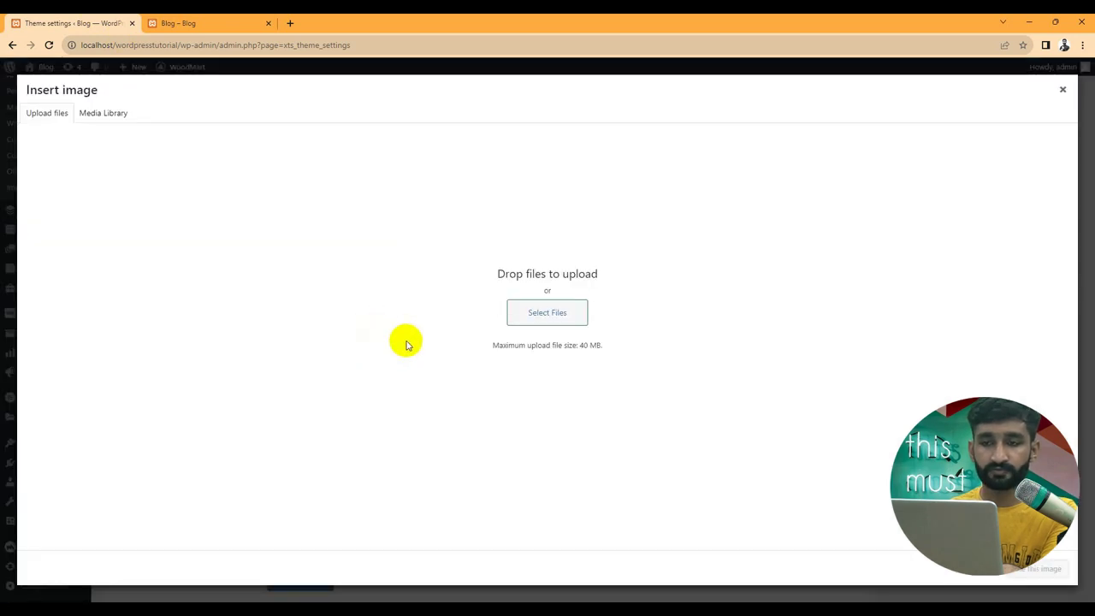
pyautogui.click(112, 121)
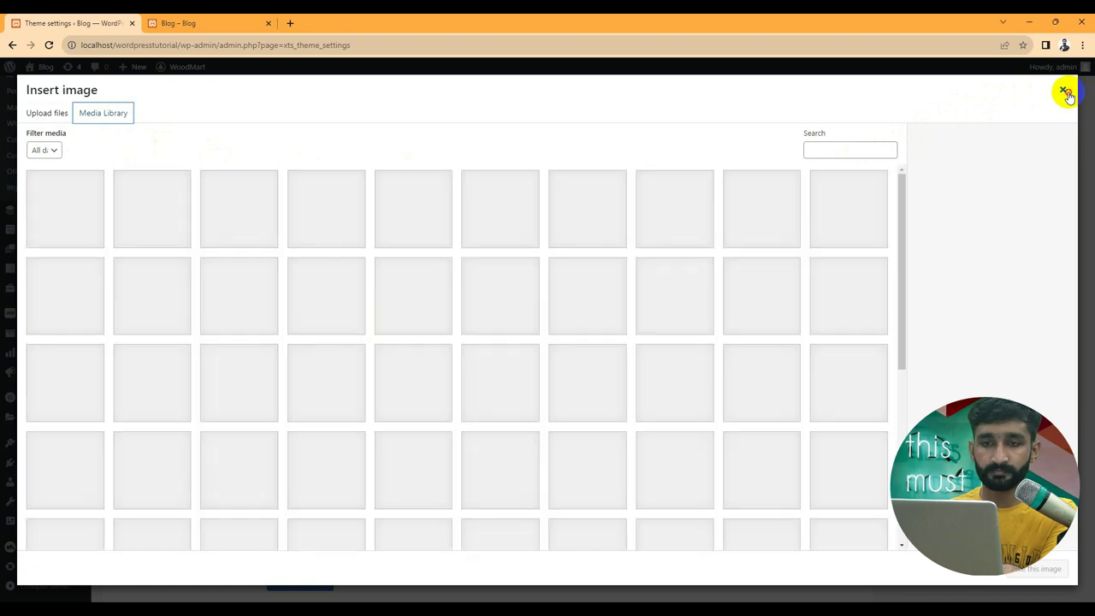
pyautogui.click(1063, 90)
# Step: Try the Dark banner text color and switch it back to Light
pyautogui.scroll(-2, 360, 325)
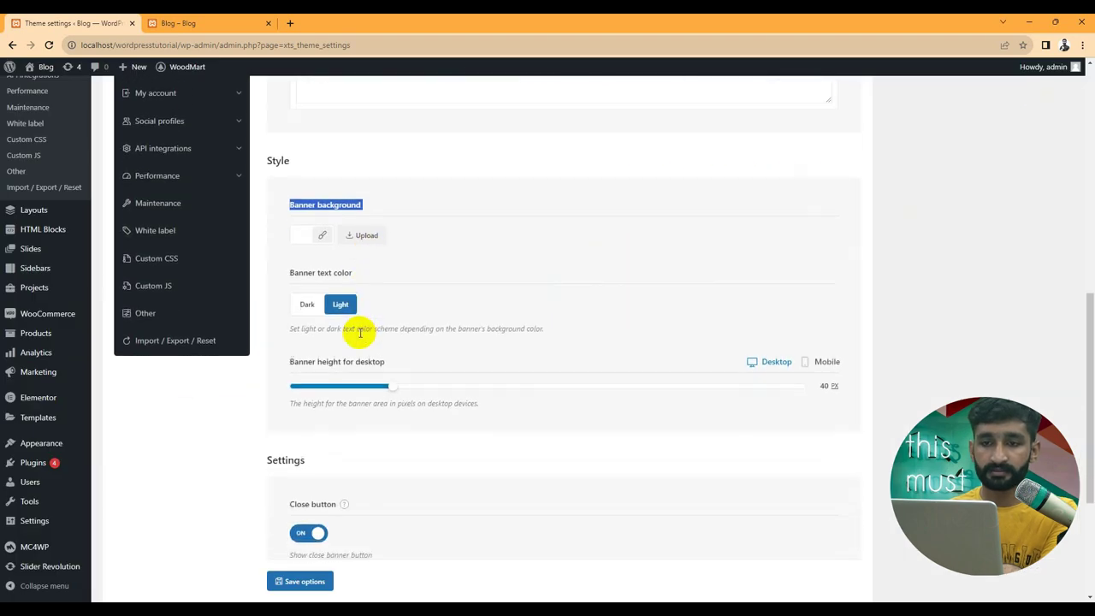
pyautogui.click(310, 286)
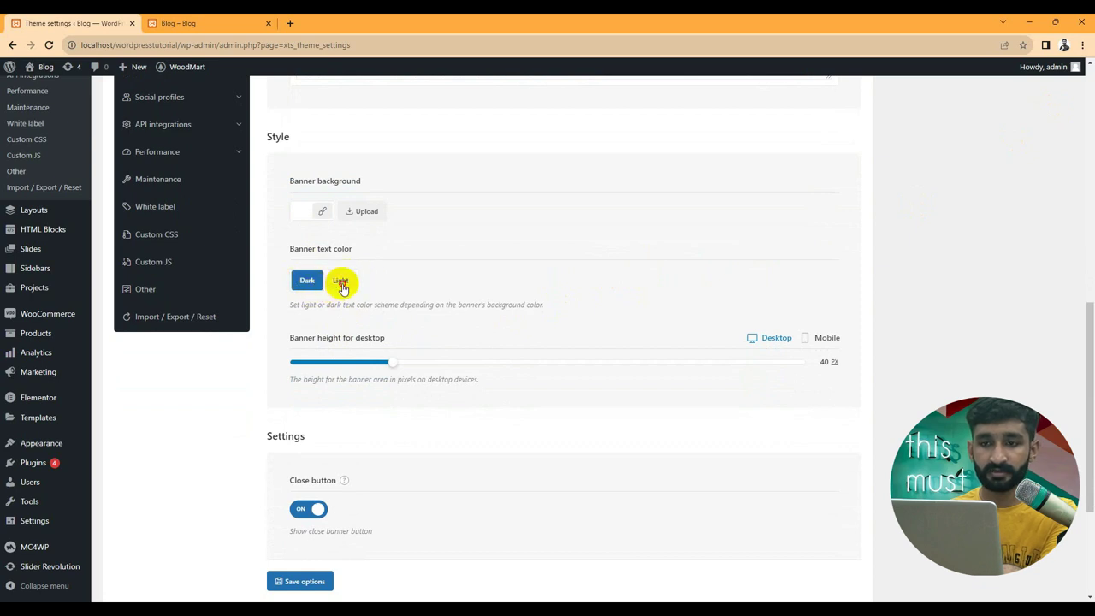
pyautogui.click(341, 282)
pyautogui.tripleClick(347, 304)
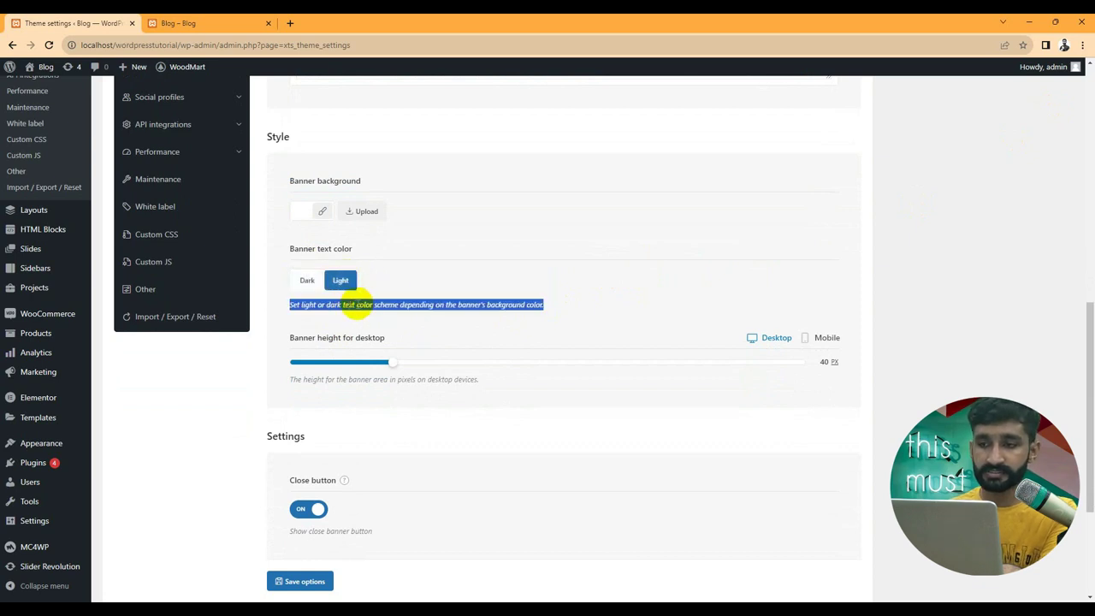
# Step: Review the banner height, close button and banner version settings of the header banner
pyautogui.scroll(-2, 357, 291)
pyautogui.scroll(1, 389, 249)
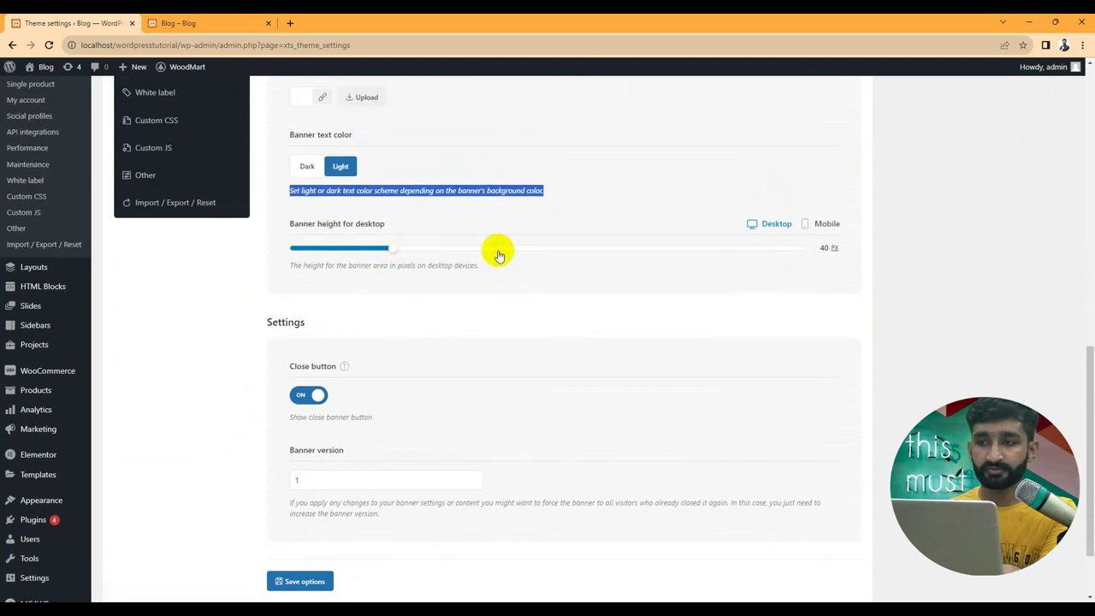
pyautogui.scroll(-1, 482, 280)
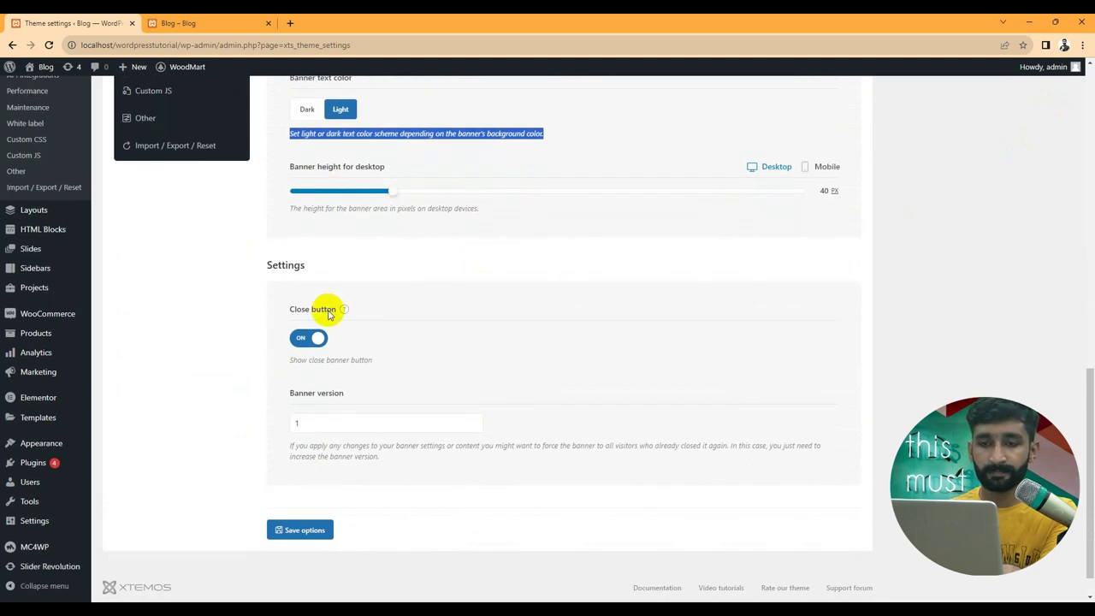
pyautogui.tripleClick(301, 310)
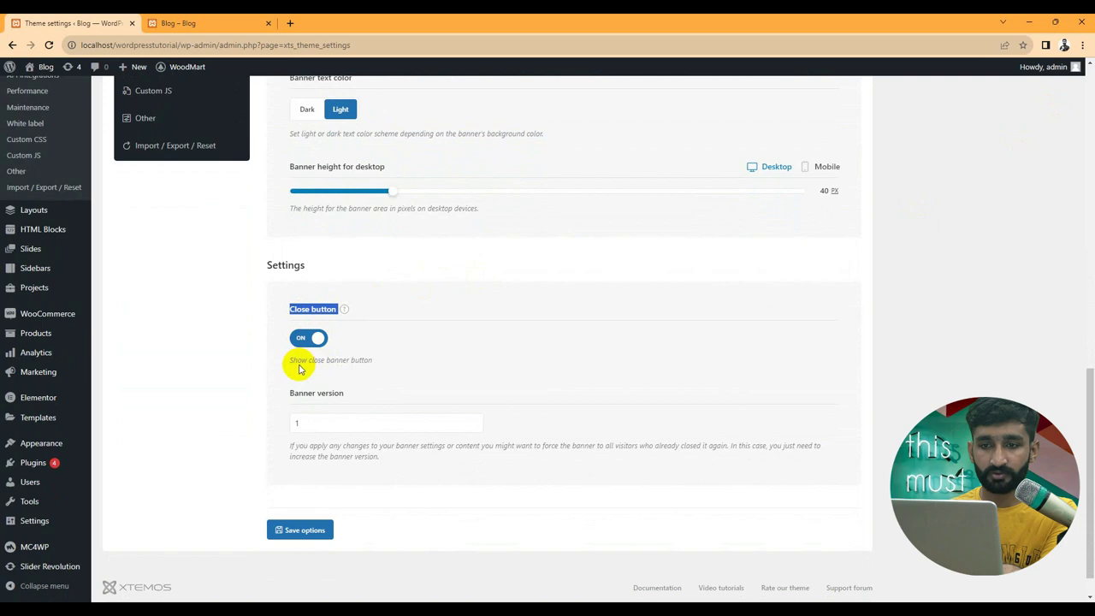
pyautogui.click(347, 368)
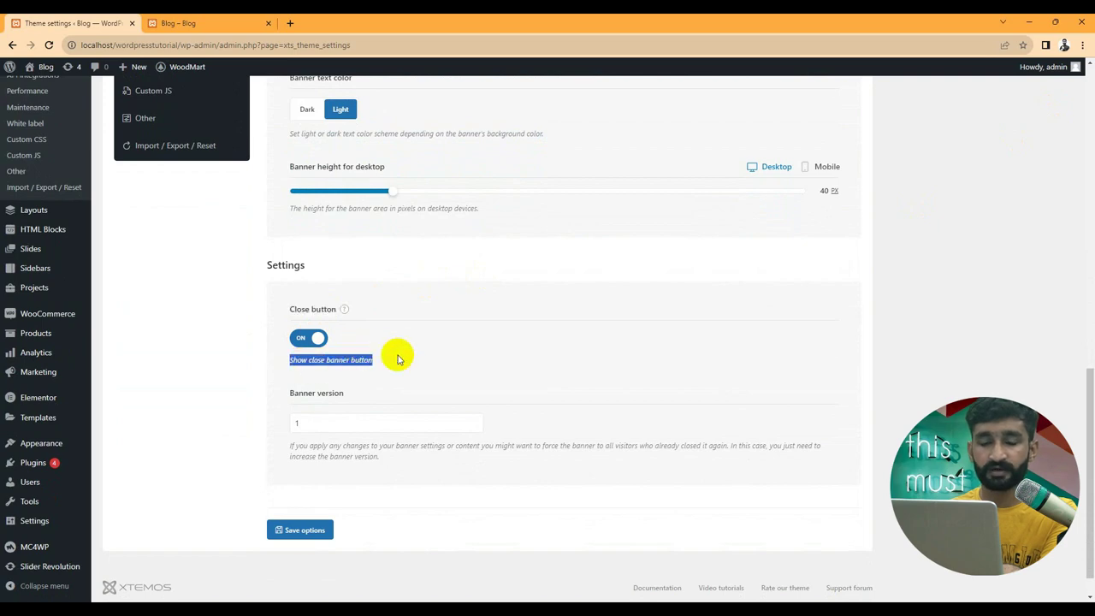
pyautogui.scroll(1, 396, 355)
pyautogui.scroll(3, 425, 336)
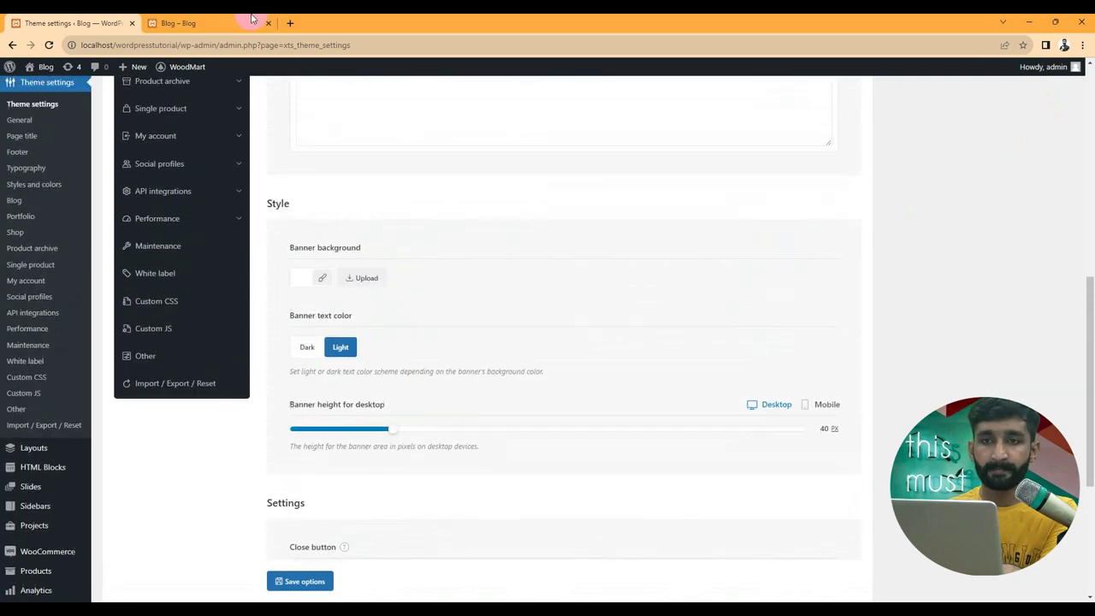
# Step: Look at the header area on the storefront's Blog page and return to the theme settings
pyautogui.hotkey('ctrl', 'Tab')
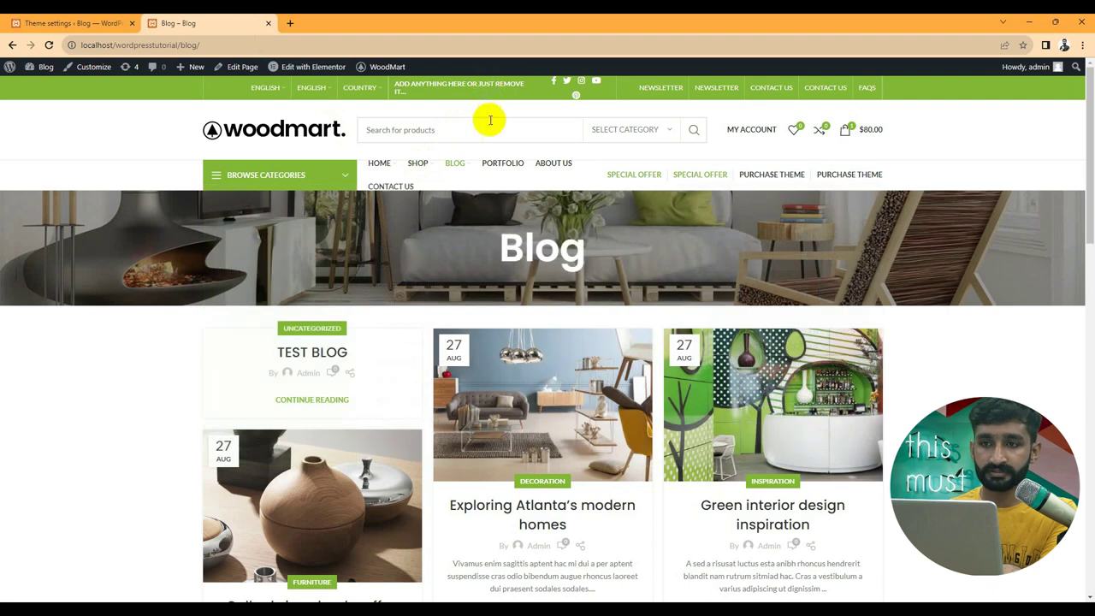
pyautogui.moveTo(383, 164)
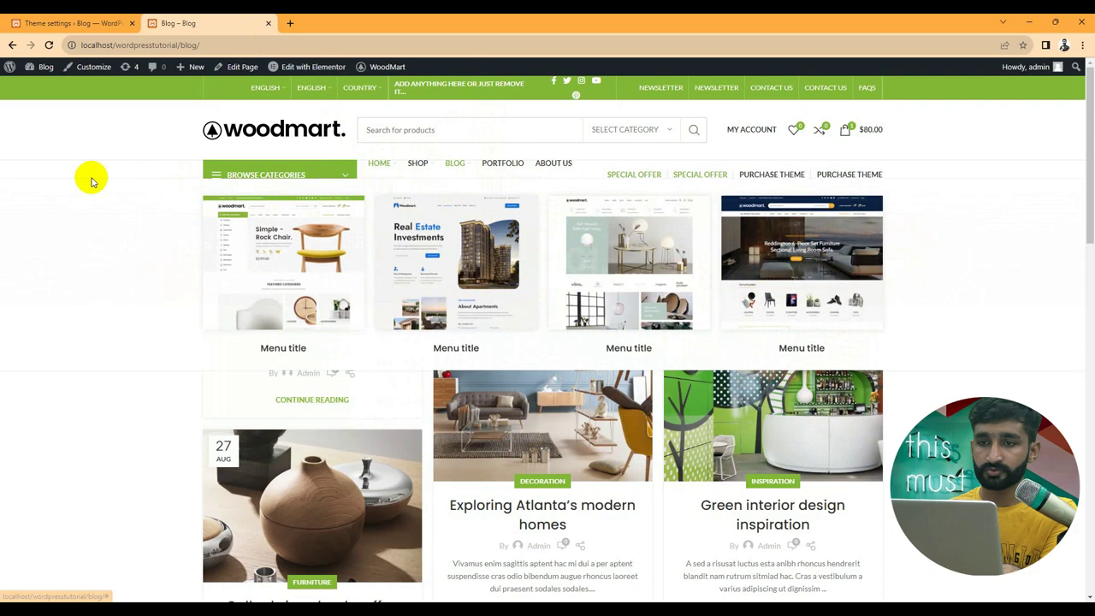
pyautogui.moveTo(88, 333); pyautogui.dragTo(128, 19)
pyautogui.click(126, 21)
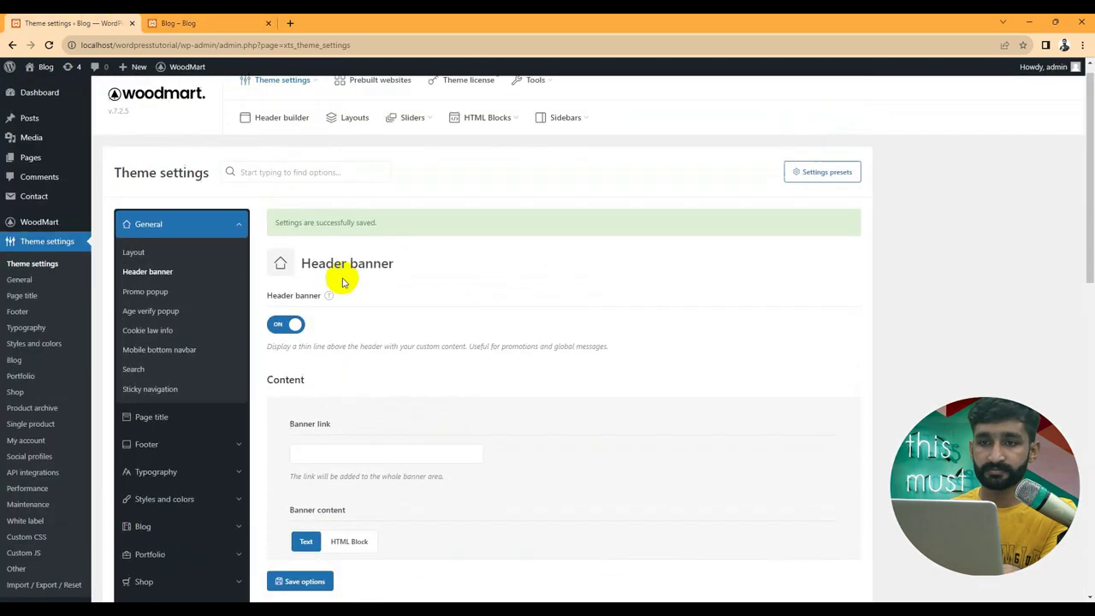
# Step: Set the banner link to "#" and enter "test" as the banner content
pyautogui.scroll(-4, 325, 325)
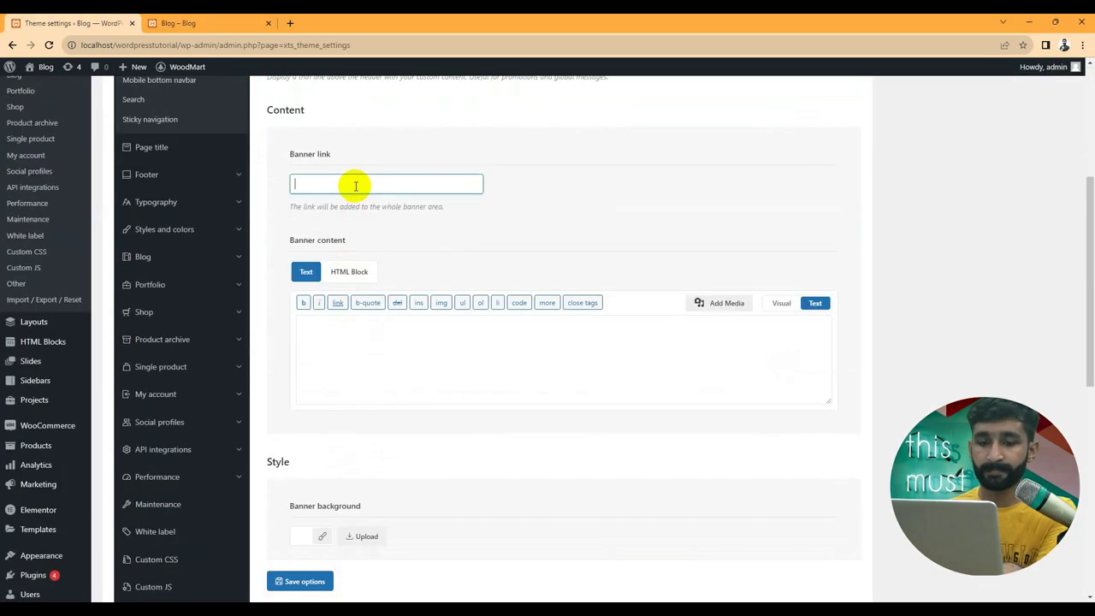
pyautogui.write('#')
pyautogui.click(395, 371)
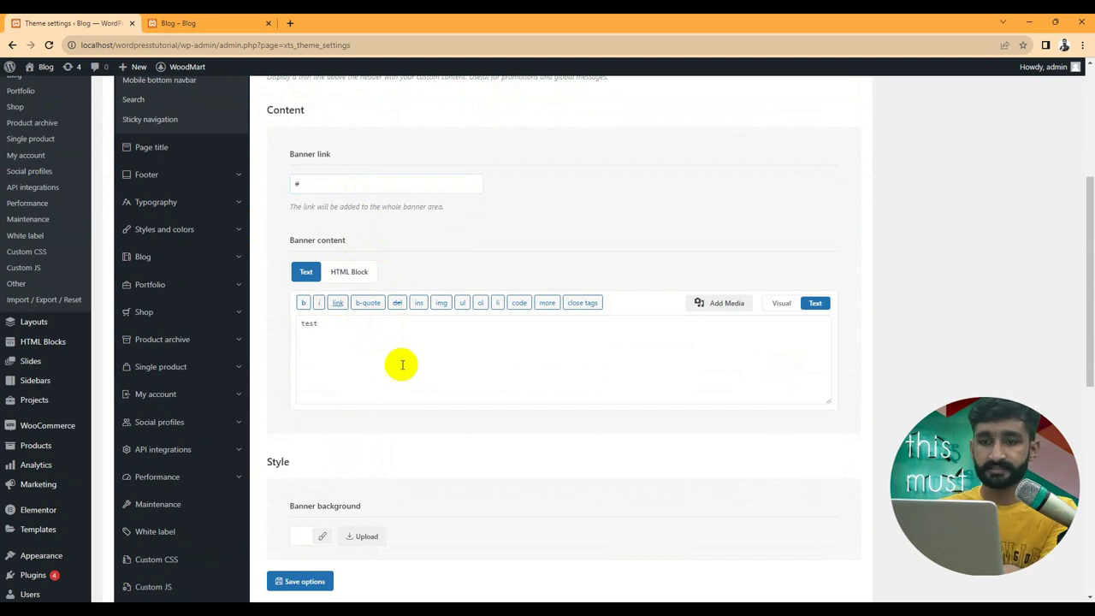
# Step: Try HTML Block as the banner content type, browse the available blocks and switch back to Text
pyautogui.click(349, 272)
pyautogui.click(356, 305)
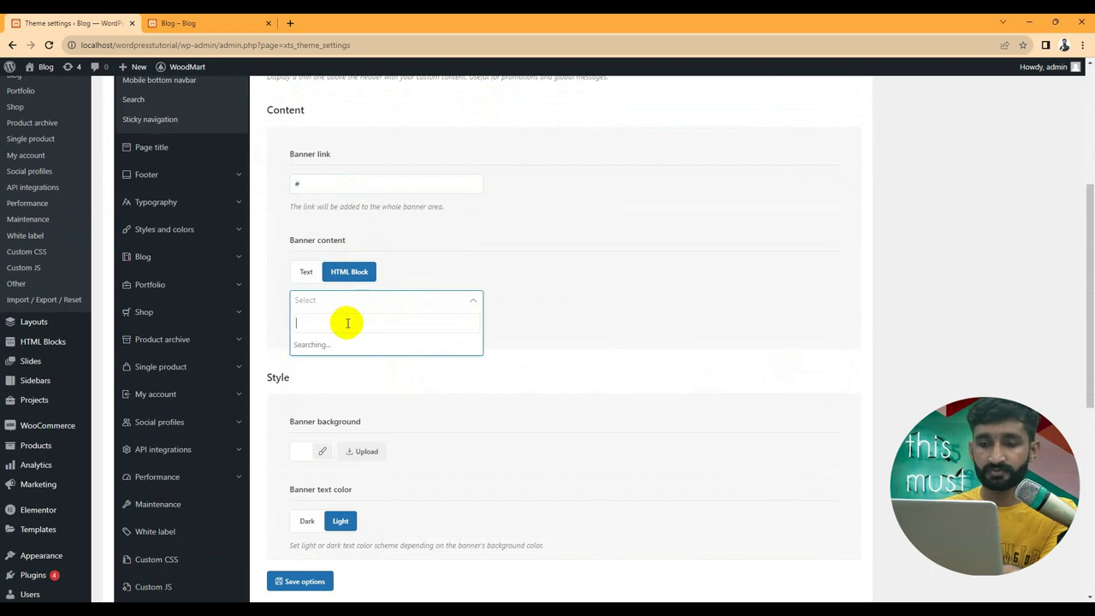
pyautogui.scroll(-5, 402, 360)
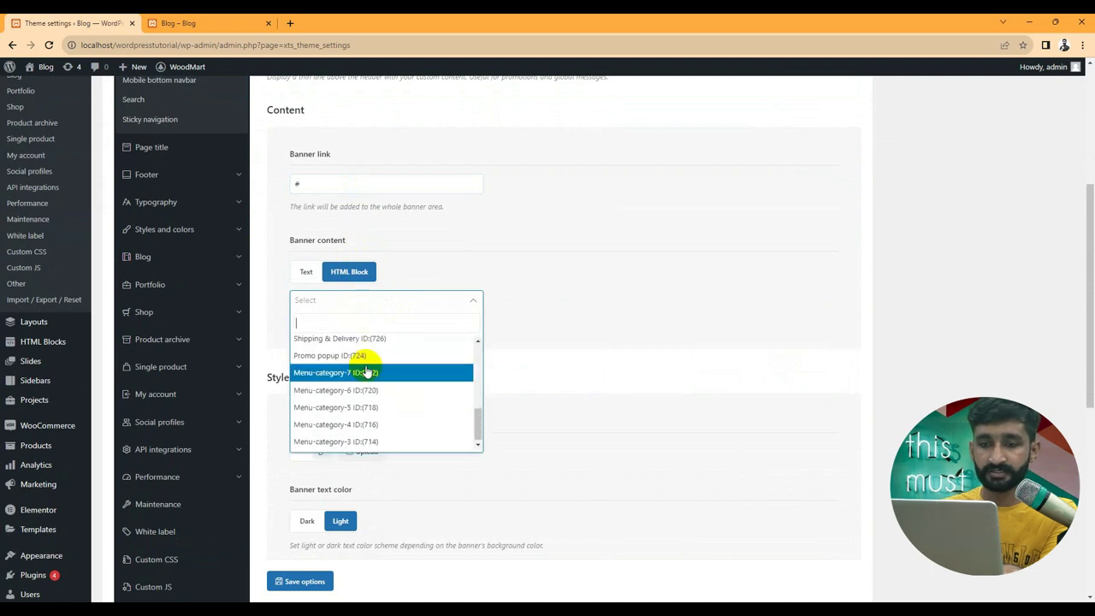
pyautogui.click(306, 272)
pyautogui.click(367, 360)
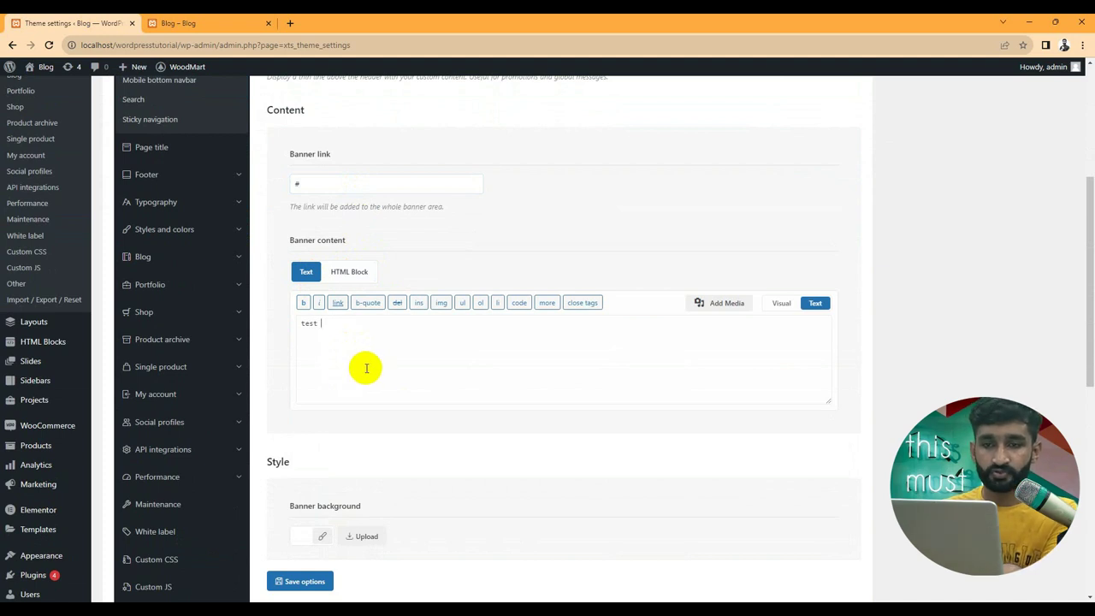
# Step: Set the header banner's background to the home office desk image from the media library
pyautogui.scroll(-3, 332, 402)
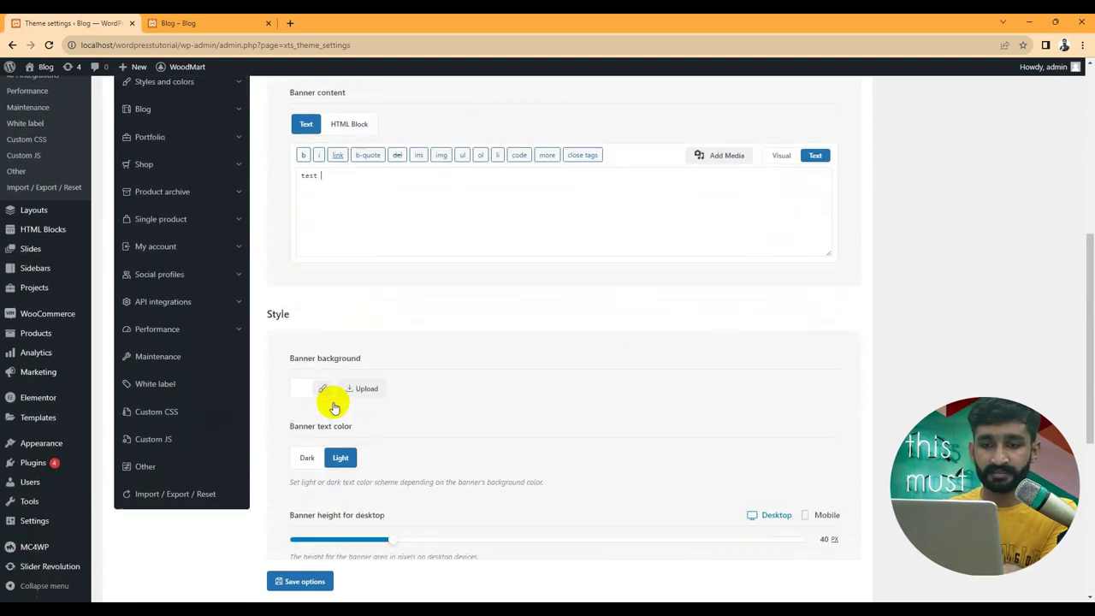
pyautogui.click(361, 362)
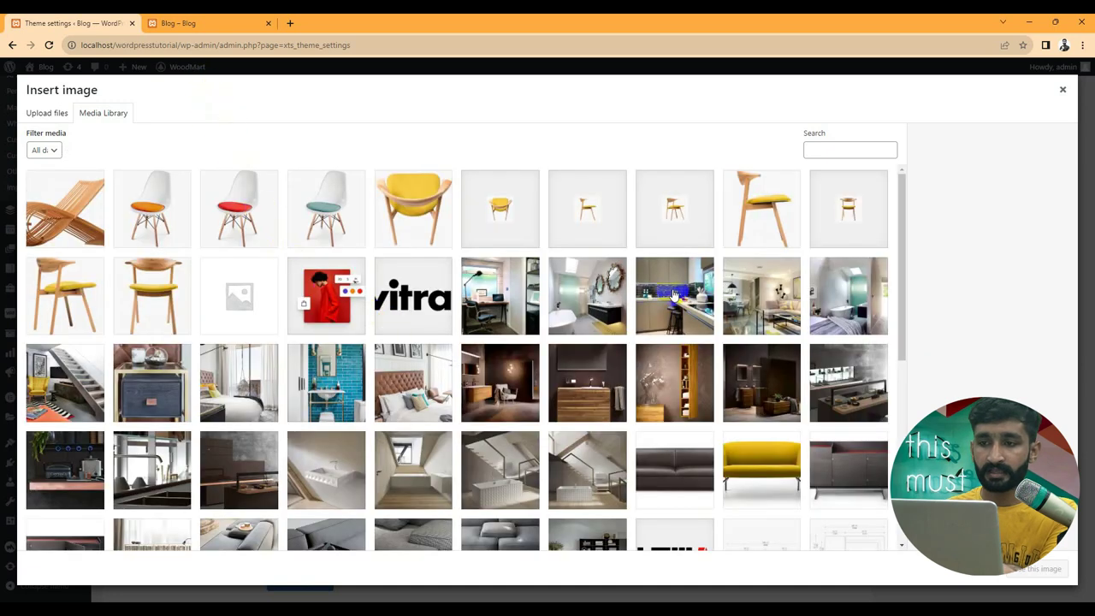
pyautogui.click(744, 289)
pyautogui.click(501, 296)
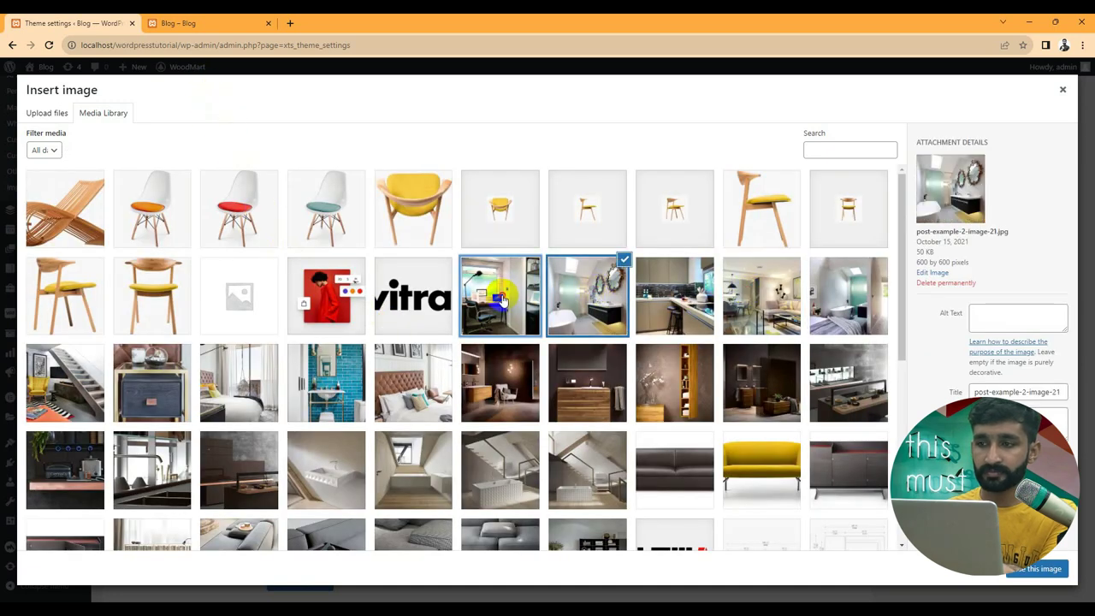
pyautogui.click(1043, 569)
pyautogui.scroll(-1, 633, 488)
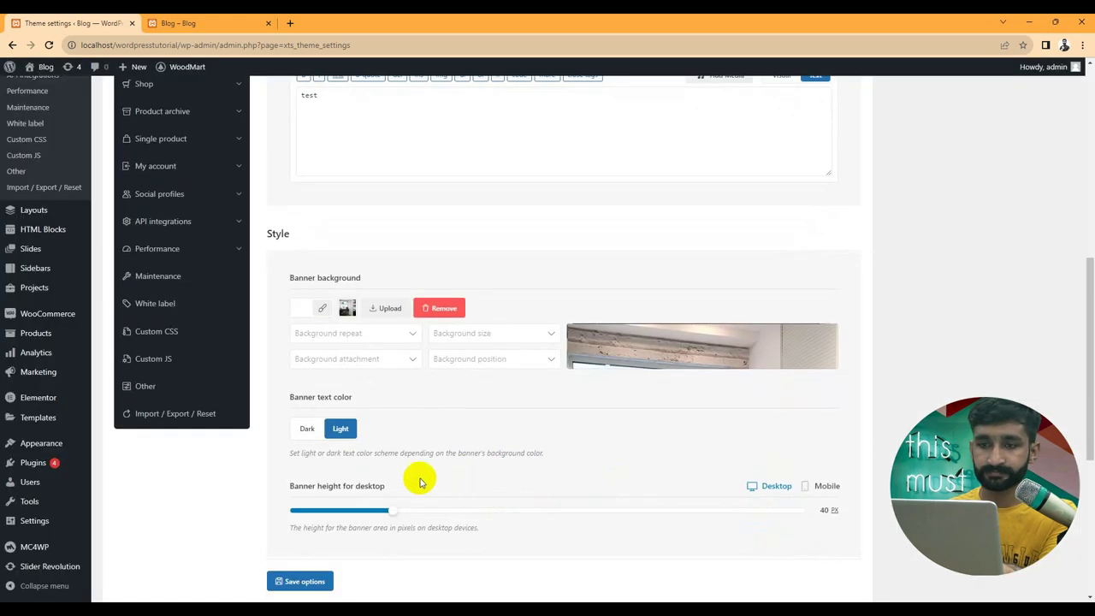
# Step: Set the banner text color to Dark and the desktop banner height to 47 px, and save the options
pyautogui.scroll(-1, 402, 475)
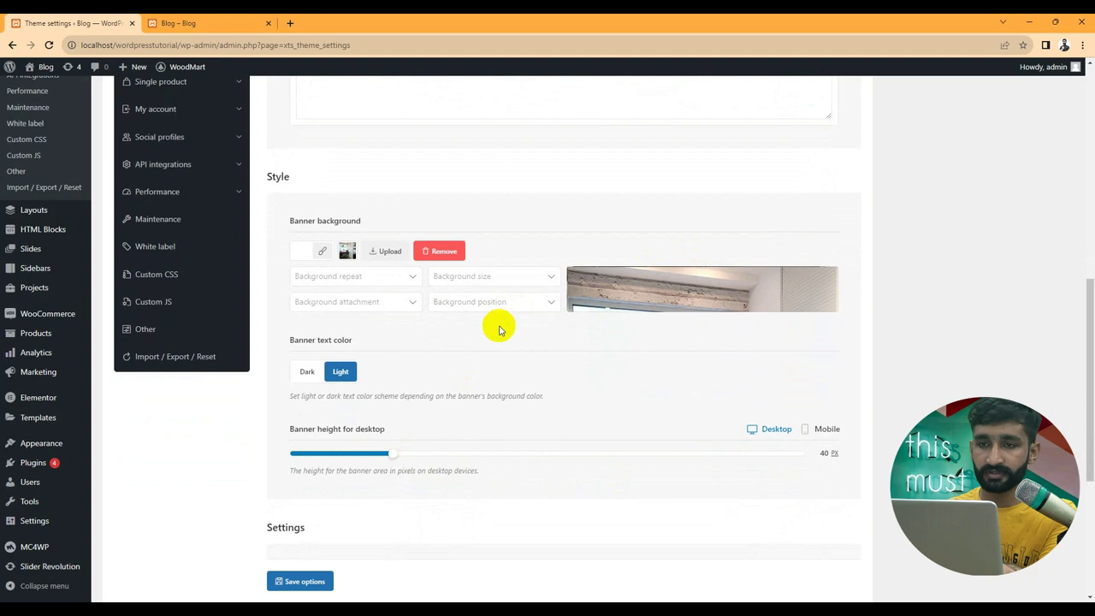
pyautogui.scroll(2, 499, 325)
pyautogui.scroll(-1, 393, 411)
pyautogui.scroll(-1, 368, 402)
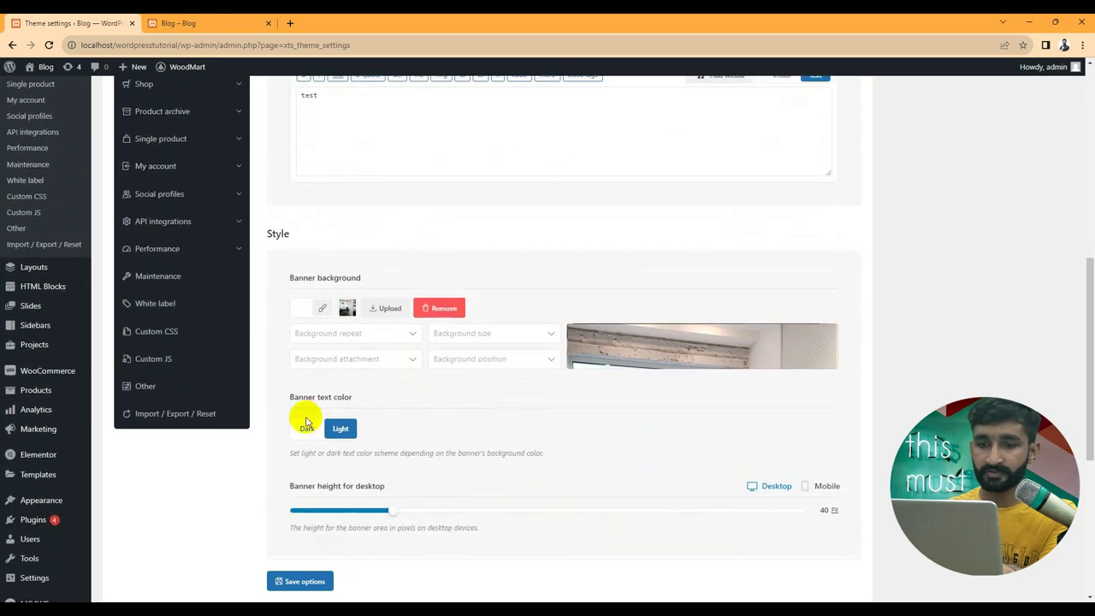
pyautogui.click(306, 423)
pyautogui.scroll(-2, 402, 437)
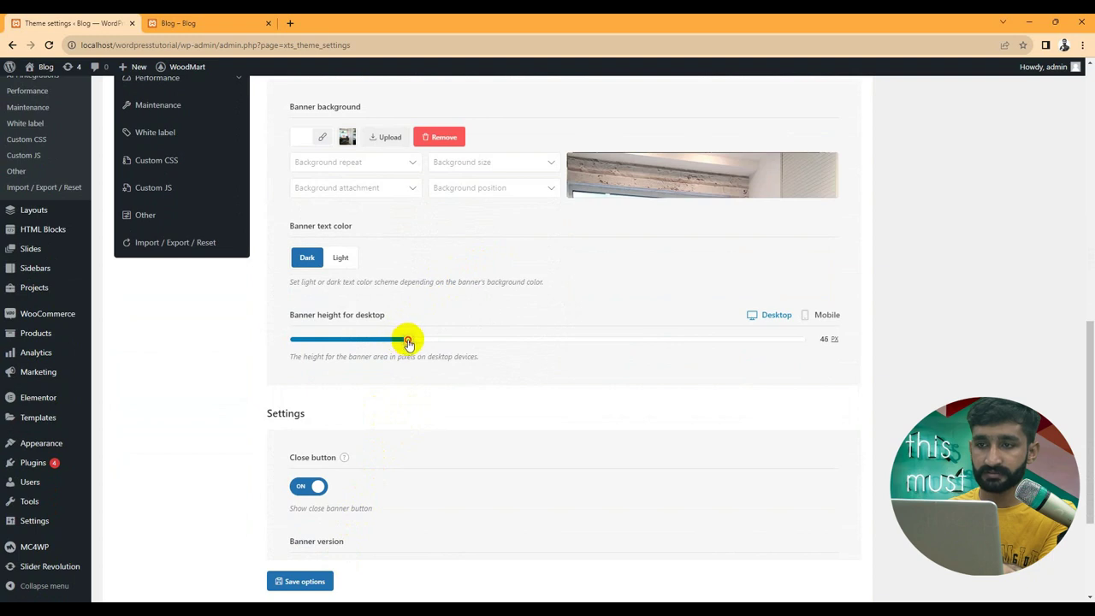
pyautogui.click(319, 582)
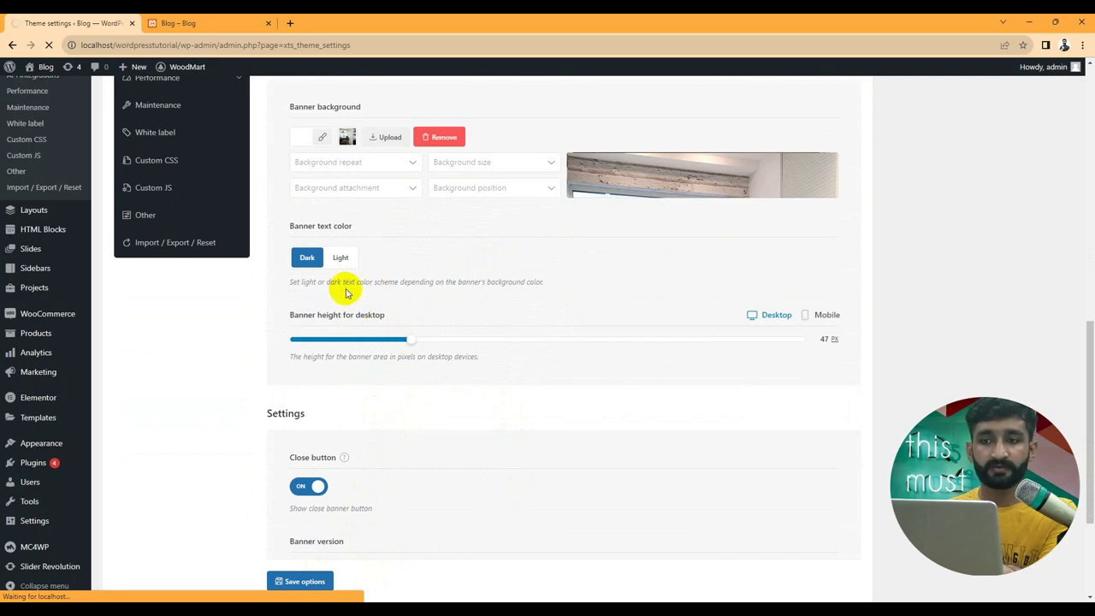
# Step: Reload the storefront's Blog page to check the header banner, and return to the theme settings
pyautogui.hotkey('ctrl', 'Tab')
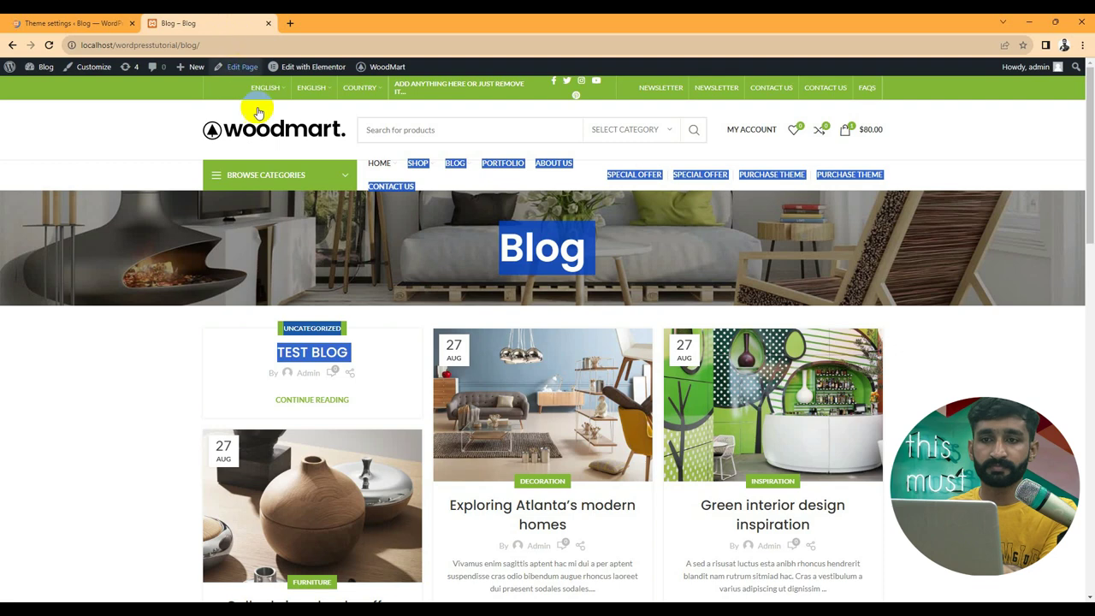
pyautogui.click(49, 45)
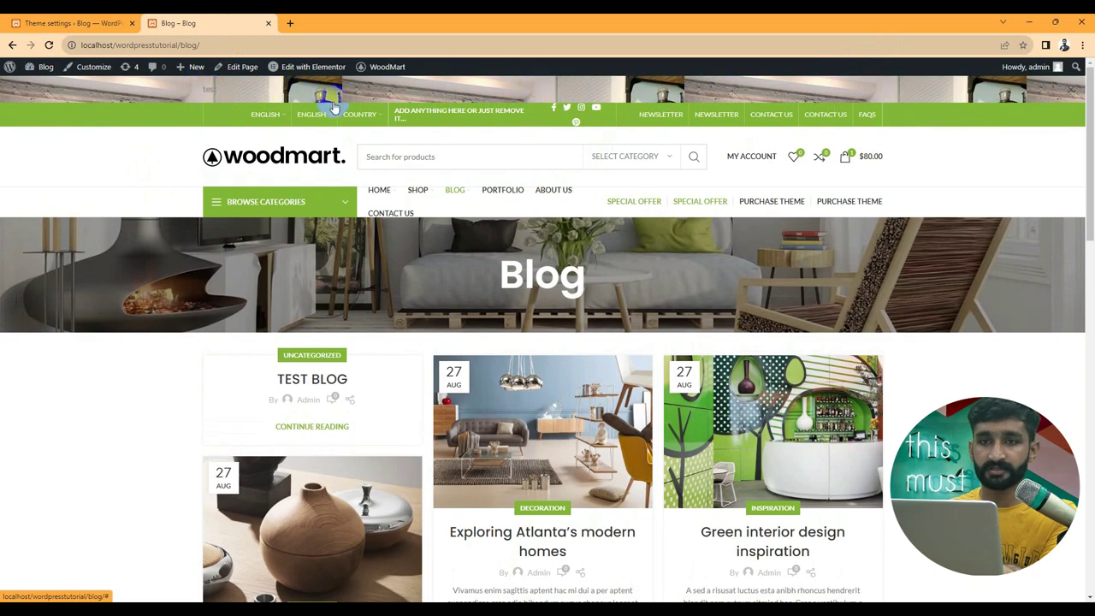
pyautogui.click(103, 23)
# Step: Set the banner background repeat to No Repeat and open the background size choices
pyautogui.scroll(-7, 471, 313)
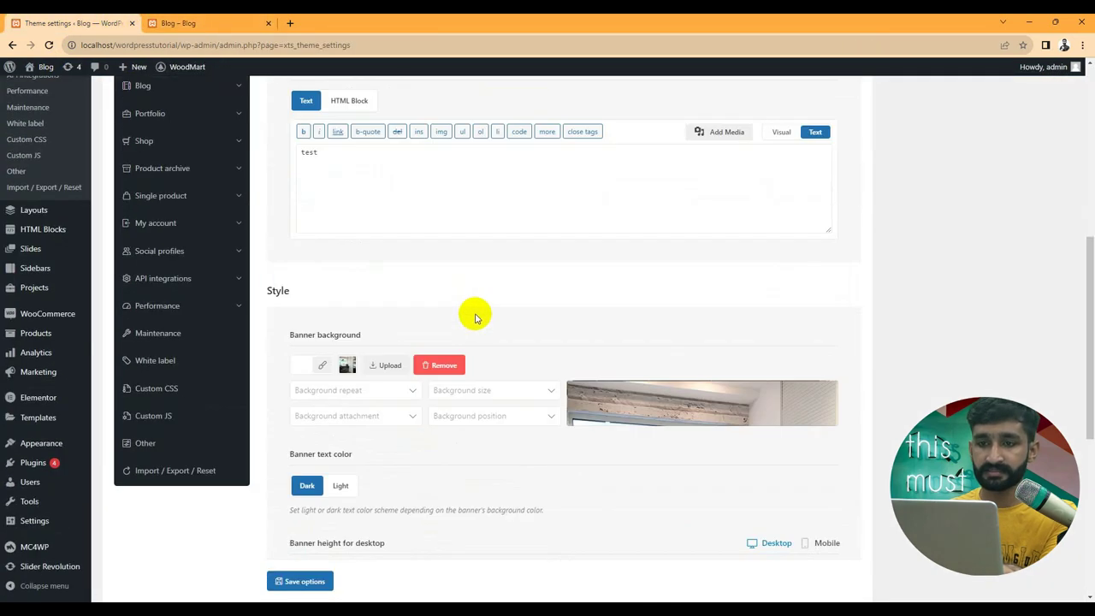
pyautogui.click(381, 276)
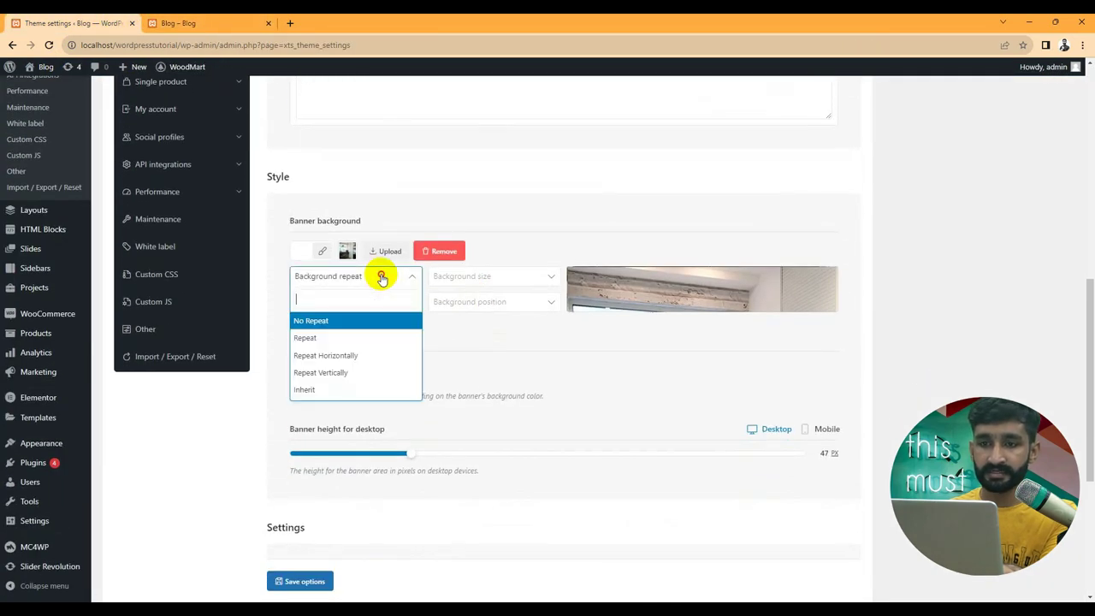
pyautogui.click(335, 320)
pyautogui.click(502, 277)
# Step: Dismiss the banner on the storefront's Blog page with its close control and return to the theme settings
pyautogui.click(210, 23)
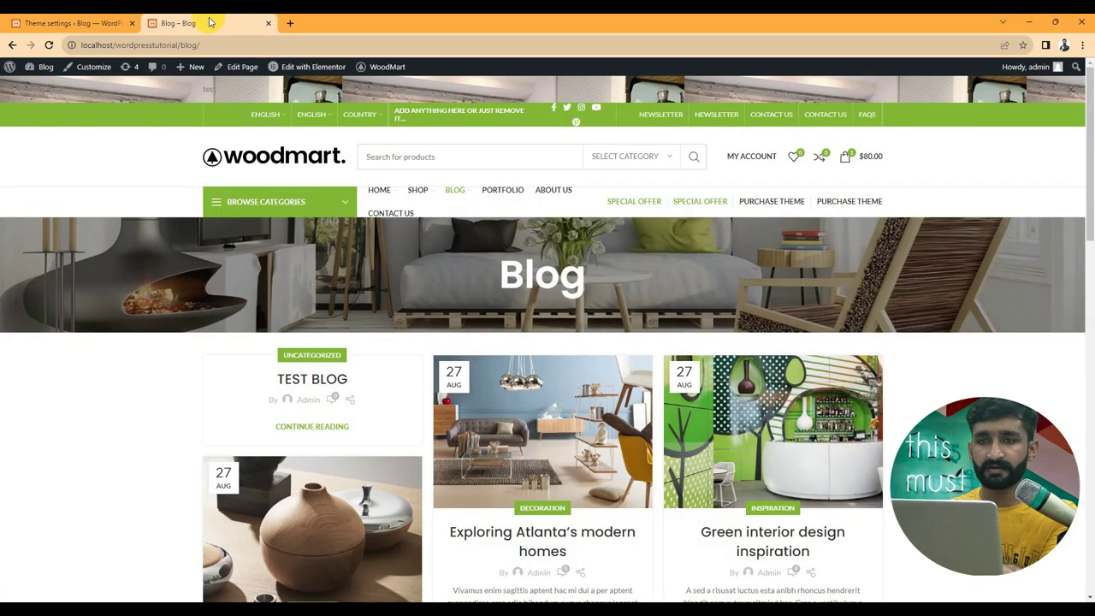
pyautogui.click(1076, 91)
pyautogui.click(86, 24)
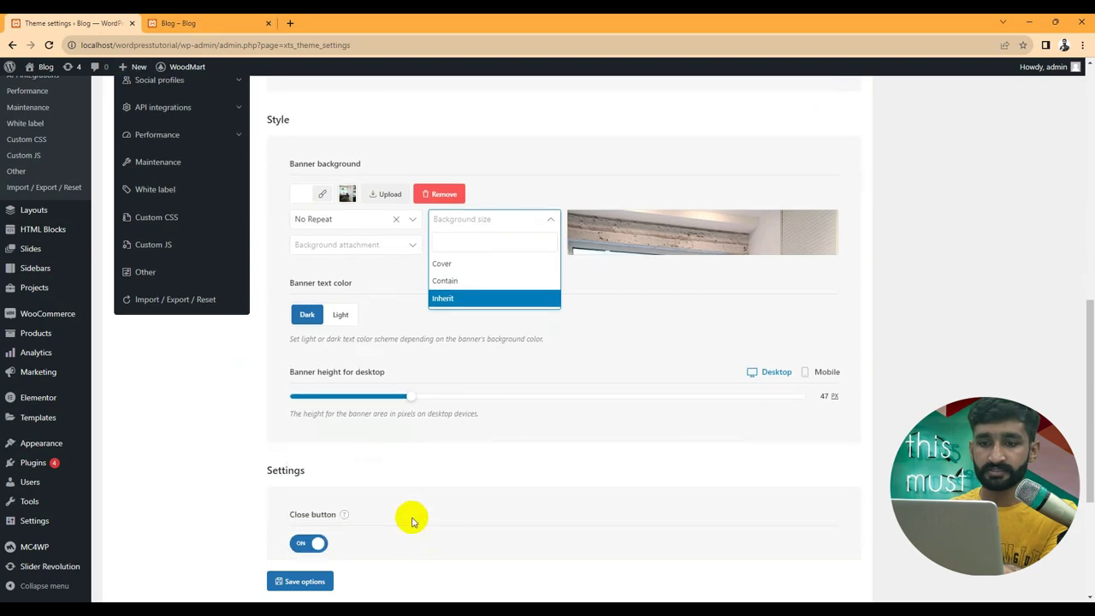
# Step: Turn off the header banner and save the options
pyautogui.scroll(10, 384, 367)
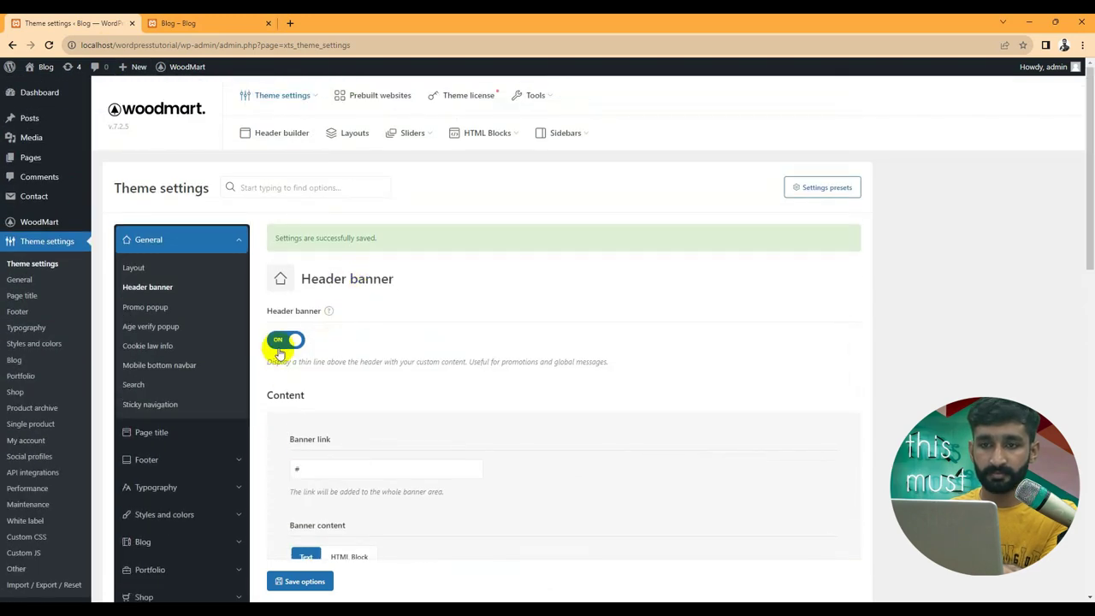
pyautogui.scroll(-6, 291, 354)
pyautogui.scroll(4, 317, 334)
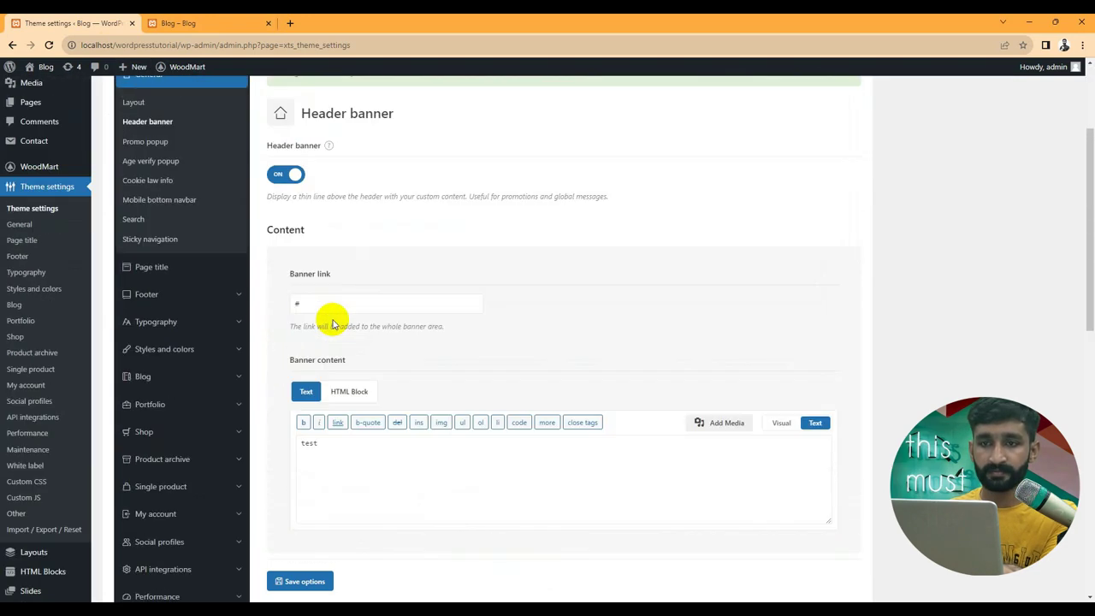
pyautogui.click(291, 175)
pyautogui.click(323, 583)
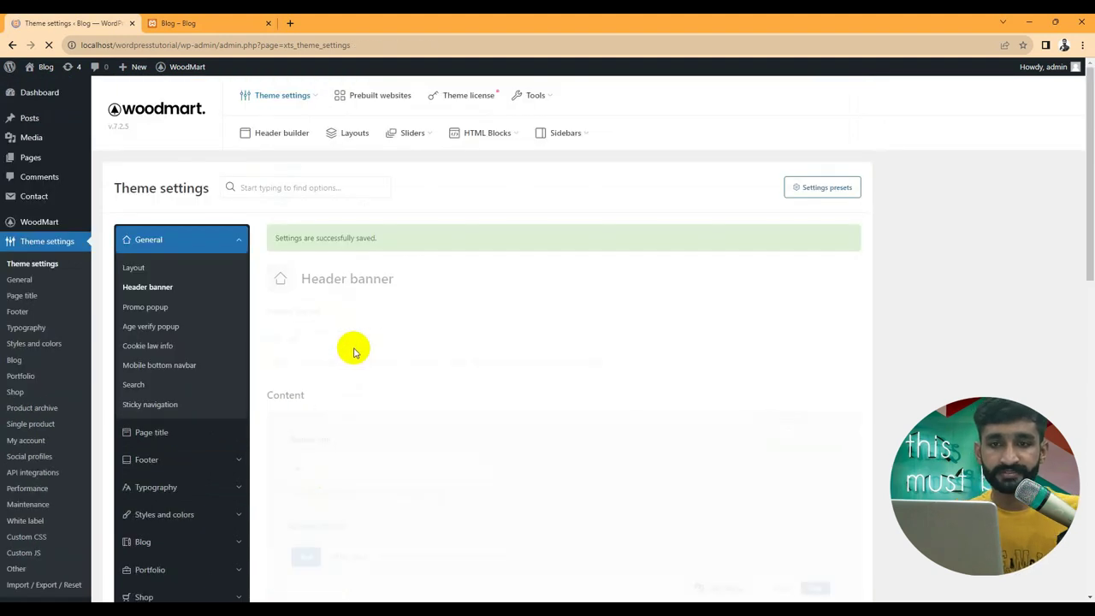
# Step: Open the Promo popup settings and review the enable and popup content options
pyautogui.click(184, 311)
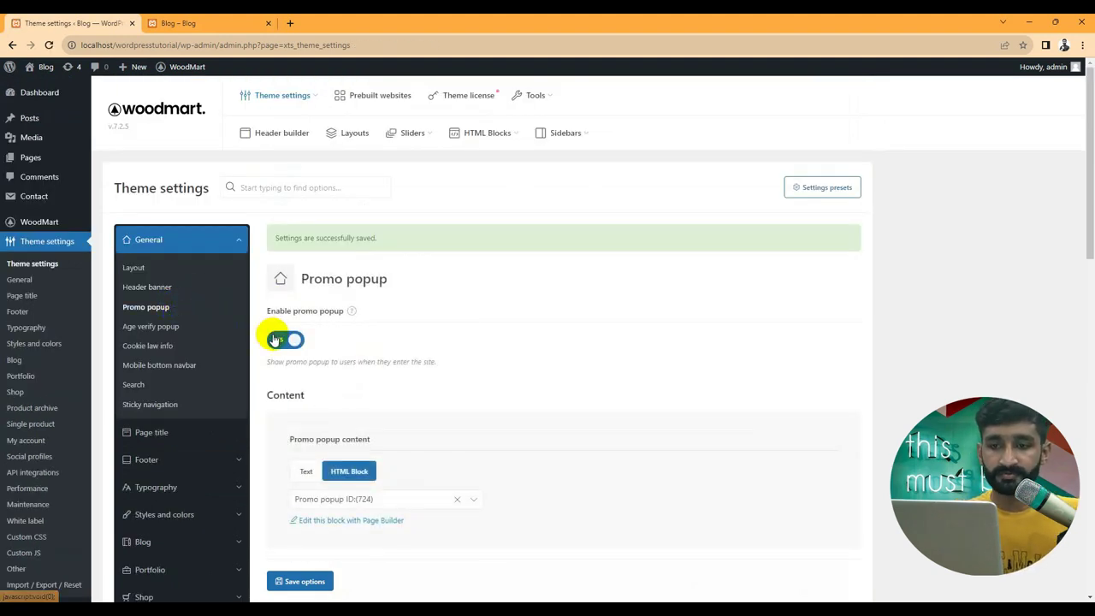
pyautogui.scroll(-1, 257, 342)
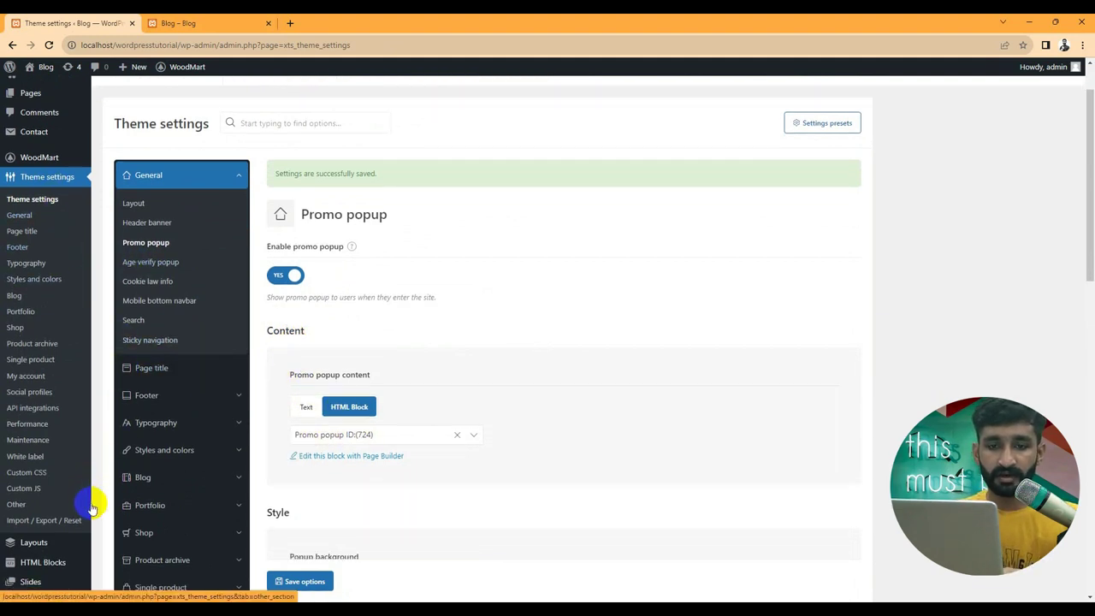
pyautogui.scroll(-2, 60, 471)
# Step: Open the HTML Blocks list in a new tab, edit the Menu Shop features block with Elementor and dismiss the notification
pyautogui.moveTo(51, 455)
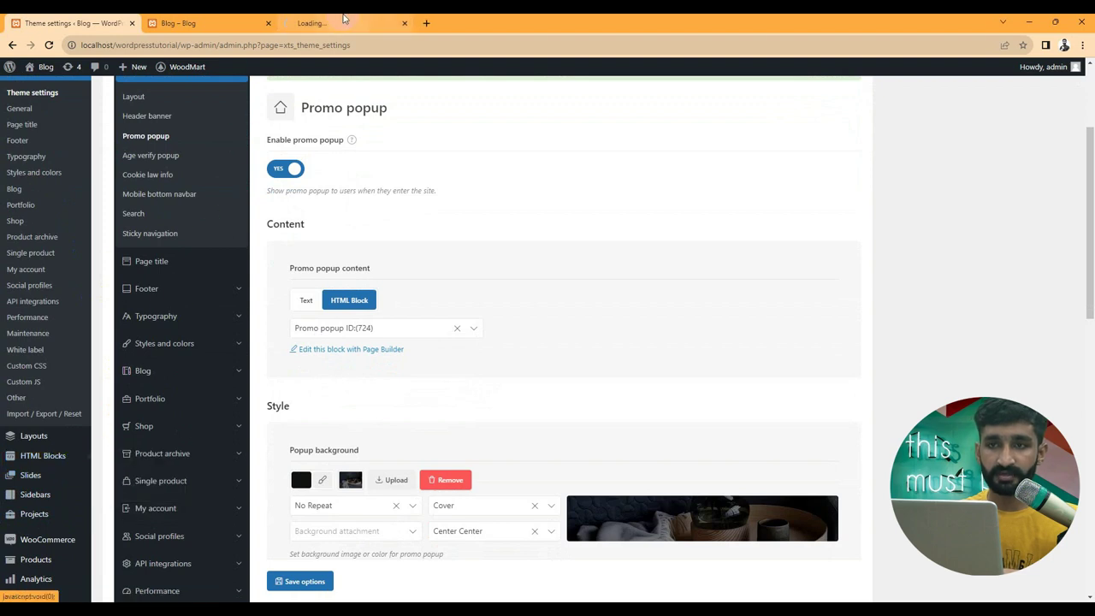
pyautogui.click(342, 18)
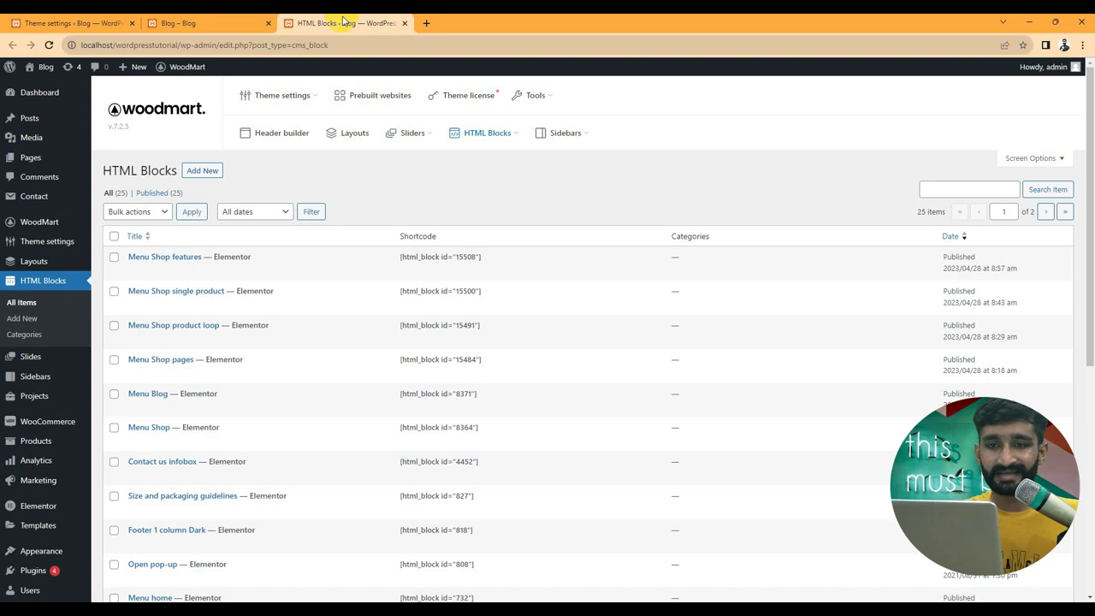
pyautogui.moveTo(251, 271)
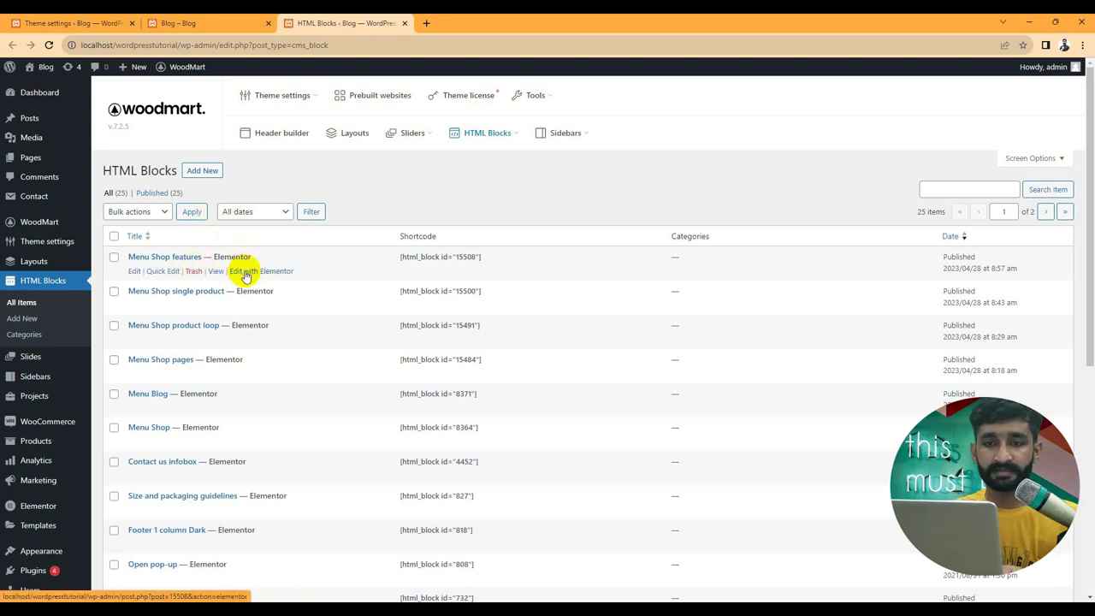
pyautogui.click(462, 23)
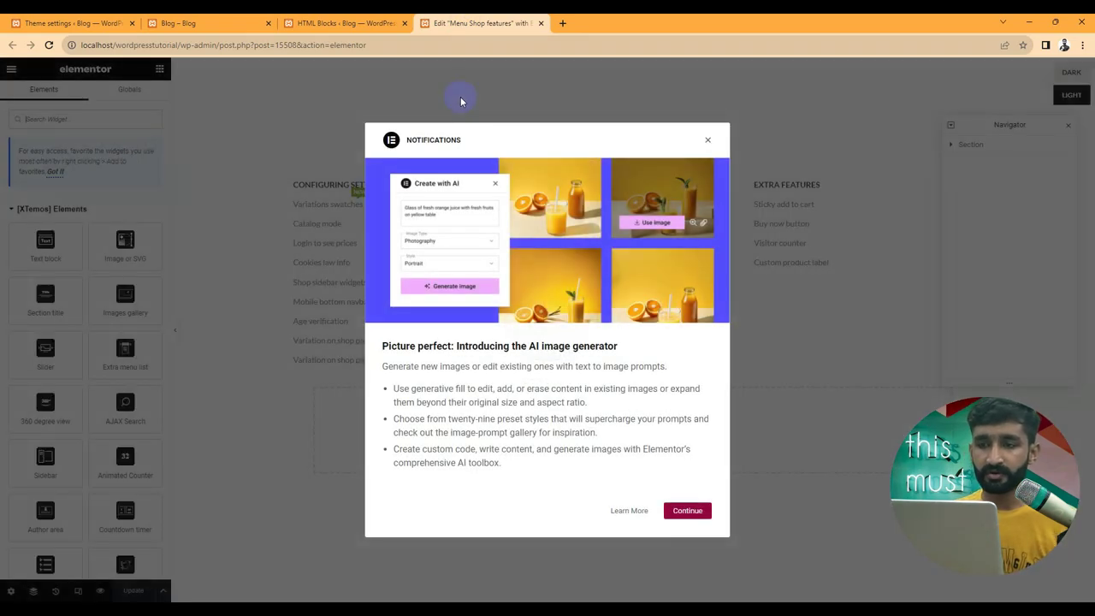
pyautogui.click(687, 510)
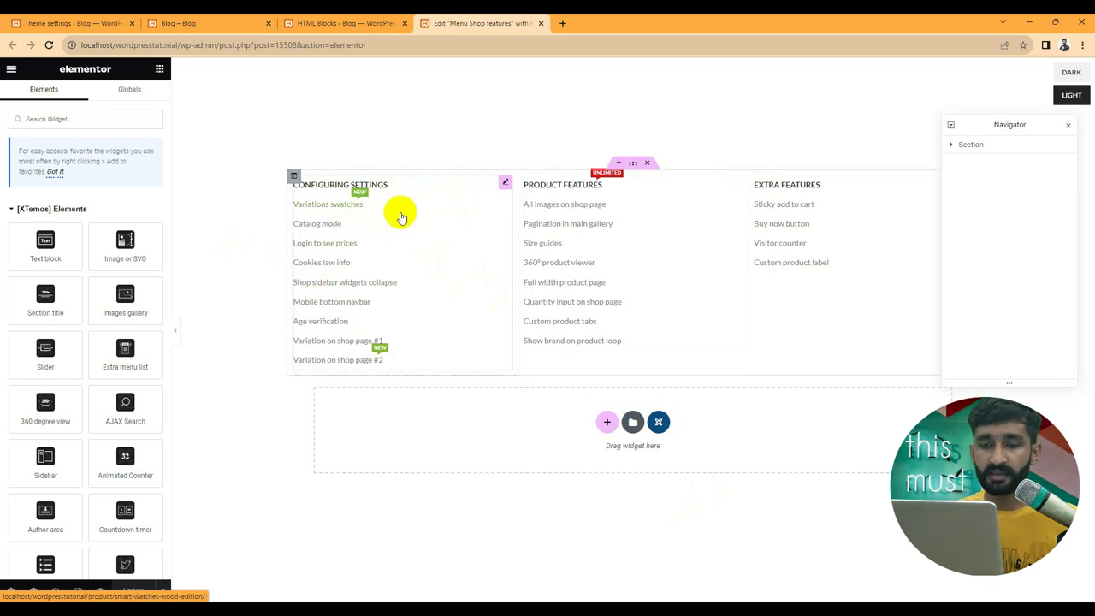
# Step: Open the Configuring Settings menu list for editing and look at its Variations swatches item
pyautogui.click(506, 185)
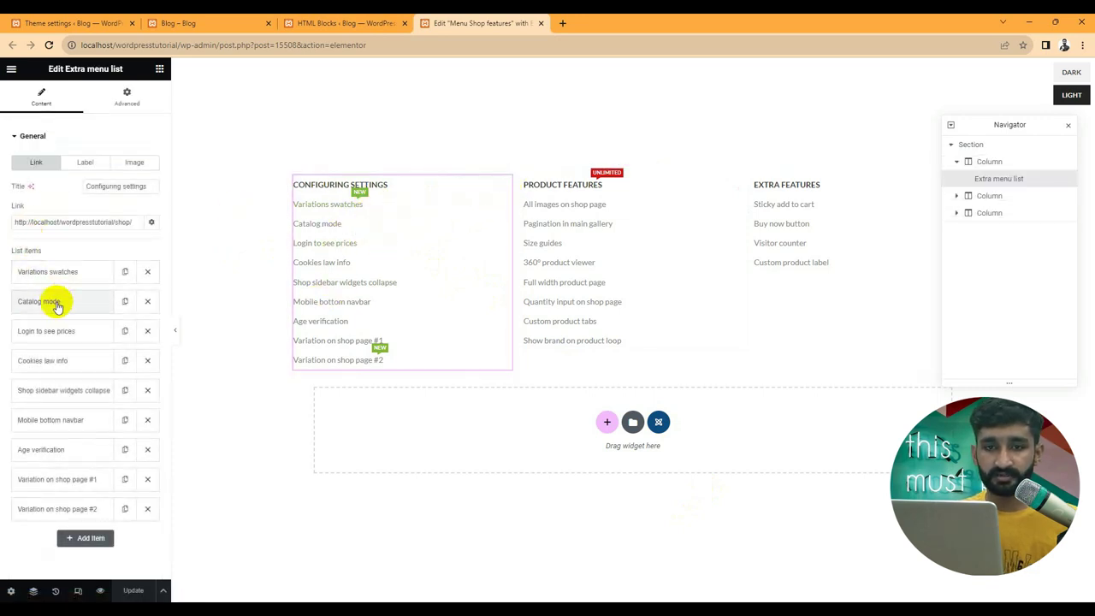
pyautogui.click(53, 272)
pyautogui.click(53, 272)
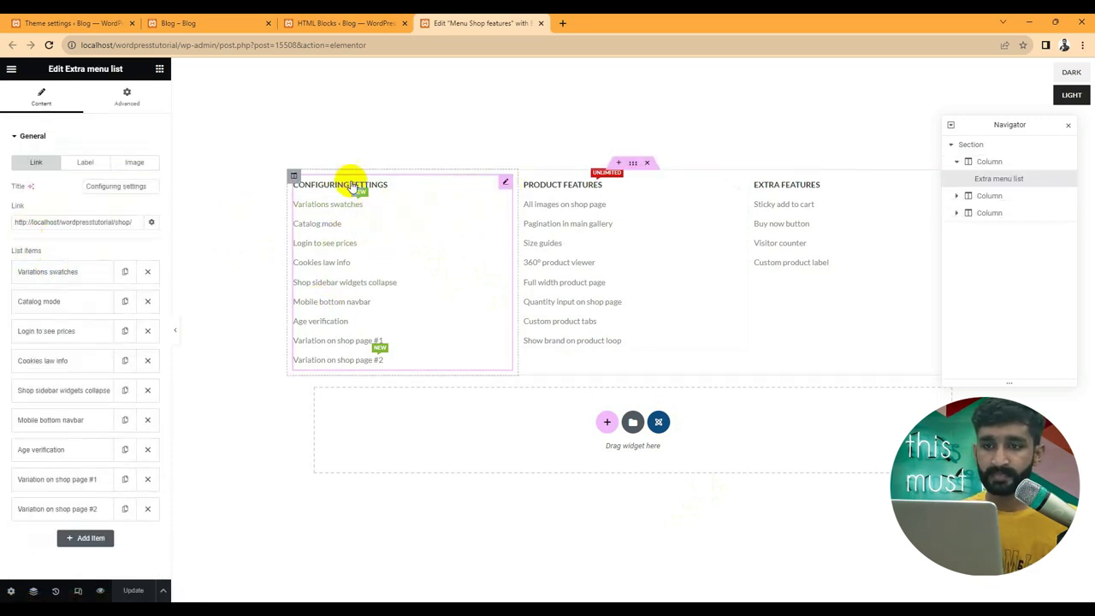
# Step: Move the Configuring Settings column between Product Features and Extra Features, update the block and select the Product Features menu list
pyautogui.moveTo(289, 171); pyautogui.dragTo(617, 207)
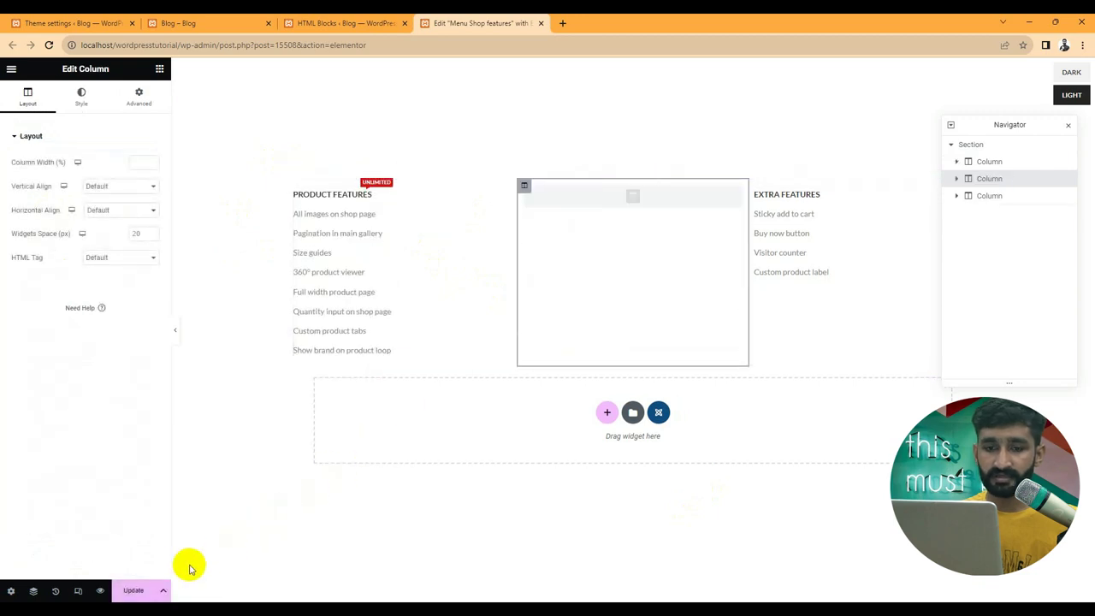
pyautogui.click(135, 589)
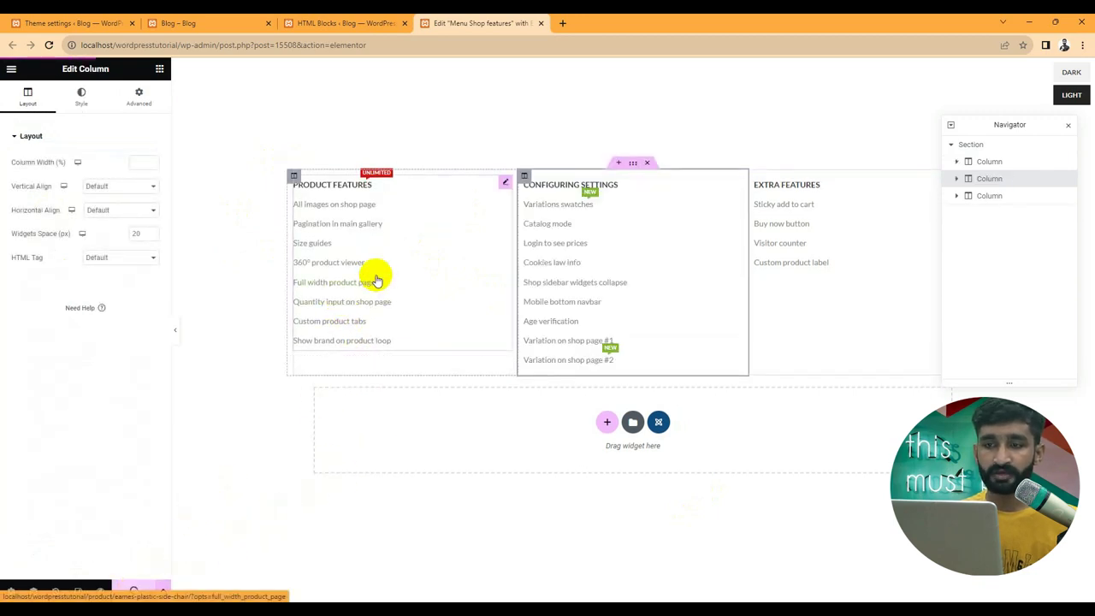
pyautogui.click(428, 241)
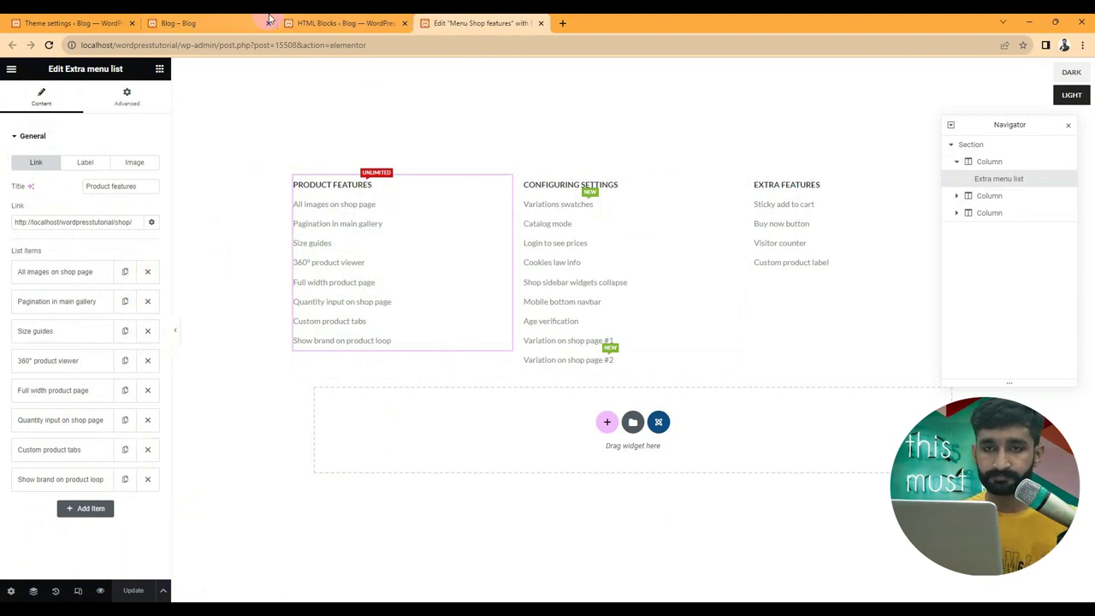
# Step: Close the Elementor editor, look through the HTML Blocks list and return to the theme settings
pyautogui.click(541, 24)
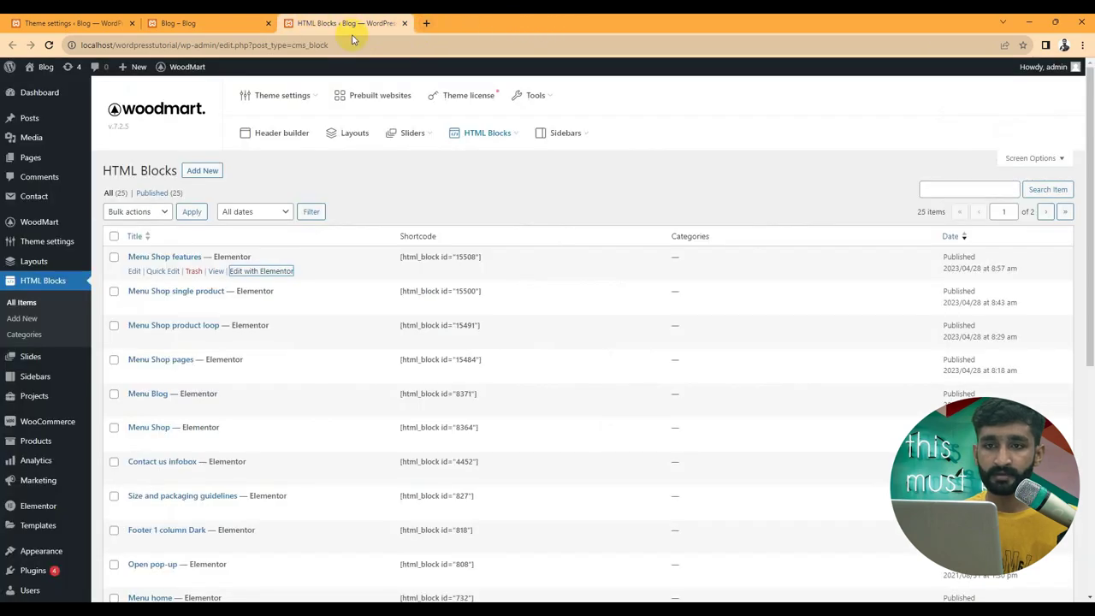
pyautogui.scroll(-4, 287, 264)
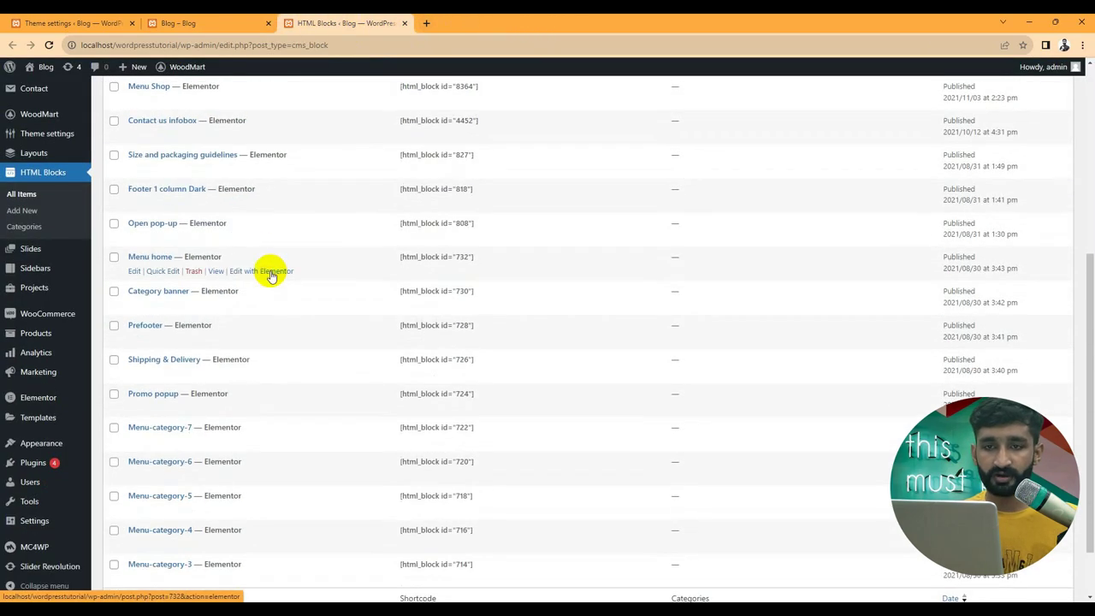
pyautogui.hotkey('ctrl', 'shift', 'Tab')
pyautogui.hotkey('ctrl', 'shift', 'Tab')
# Step: Review the promo popup's background, text color, width, mobile visibility and display timing settings
pyautogui.scroll(-3, 418, 291)
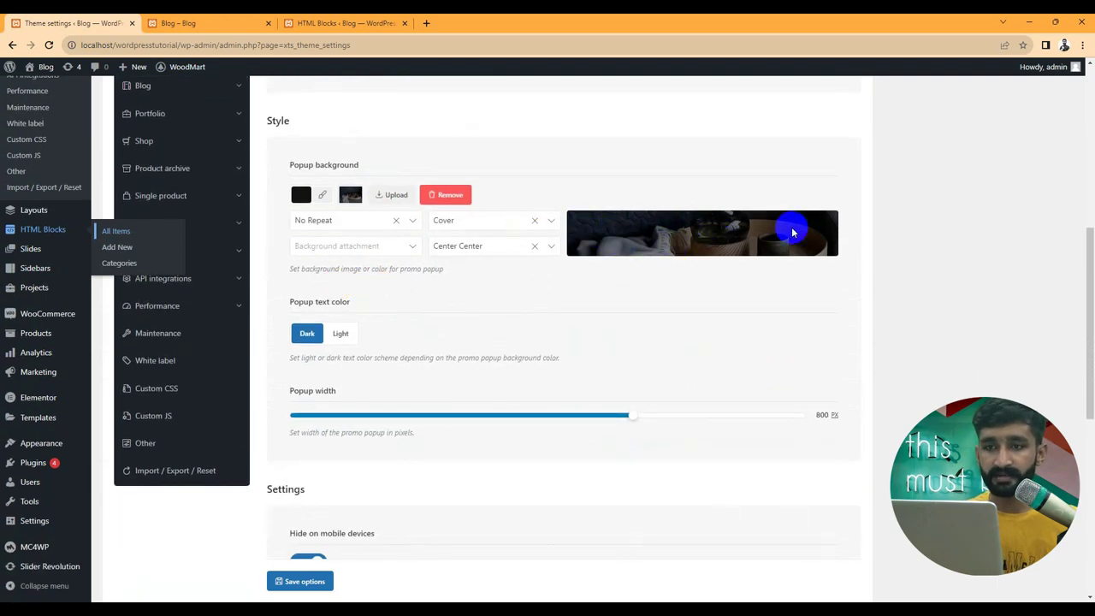
pyautogui.scroll(1, 685, 231)
pyautogui.tripleClick(315, 280)
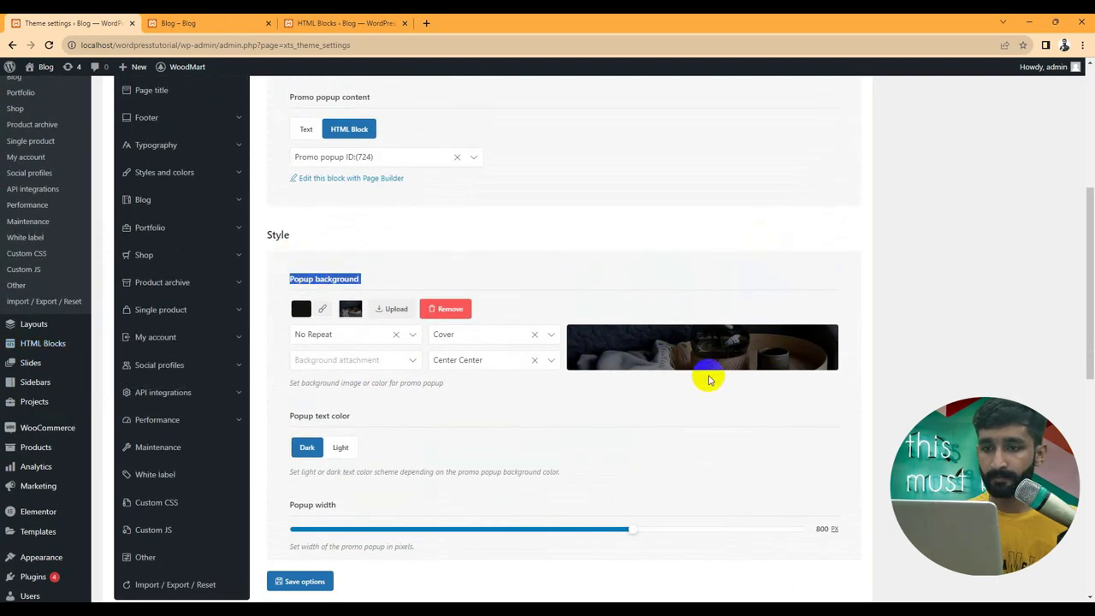
pyautogui.scroll(-1, 693, 377)
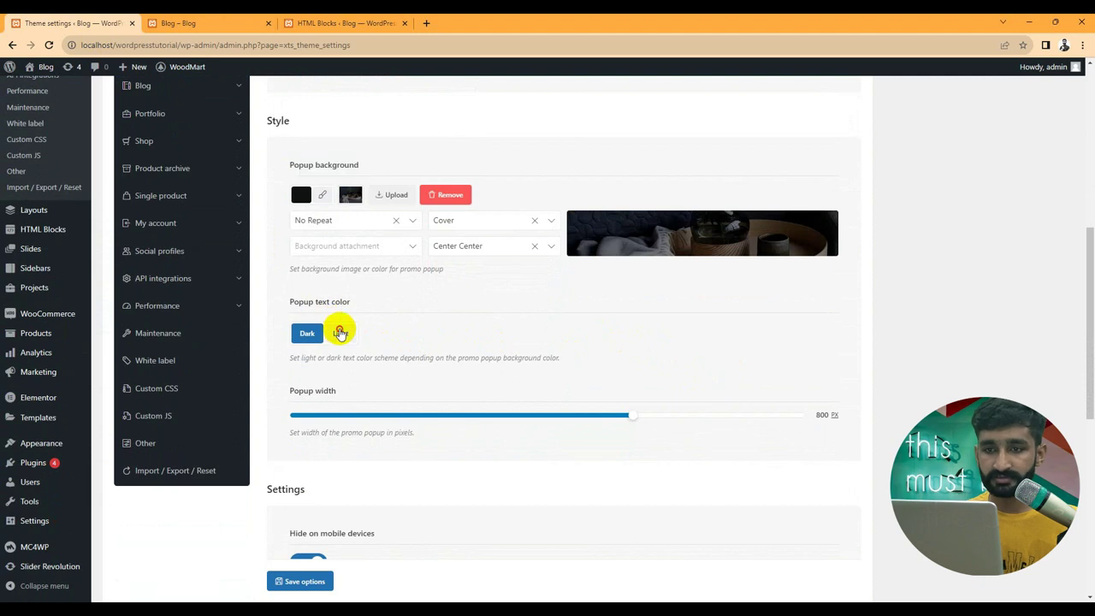
pyautogui.scroll(-1, 651, 433)
pyautogui.scroll(-1, 445, 410)
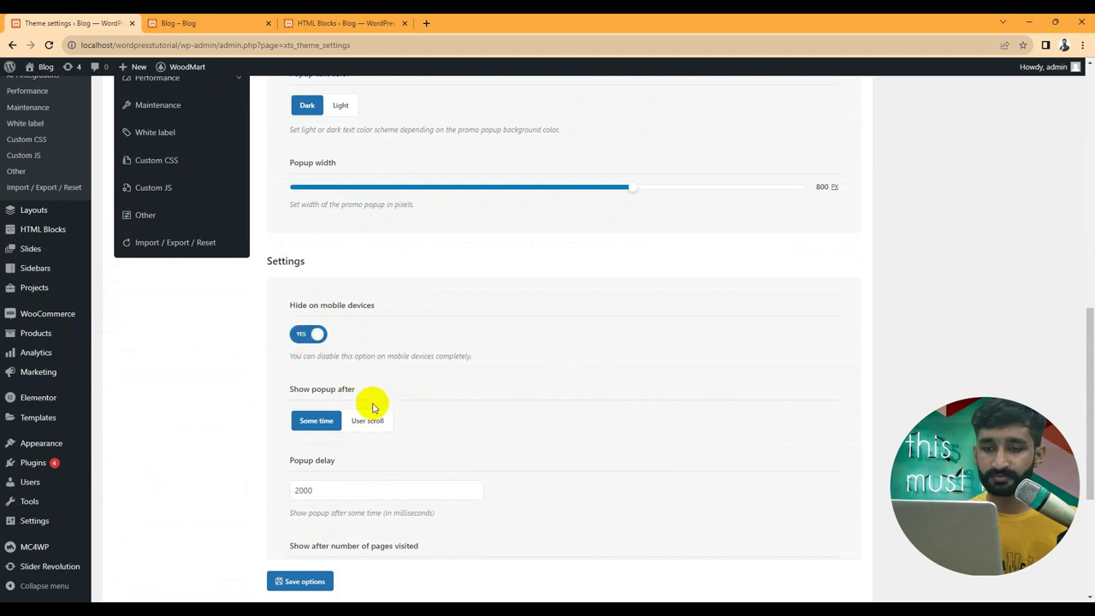
# Step: Review the promo popup's remaining display settings, trying 3 visited pages before it shows and returning the value to 0
pyautogui.scroll(-1, 367, 397)
pyautogui.scroll(-2, 362, 313)
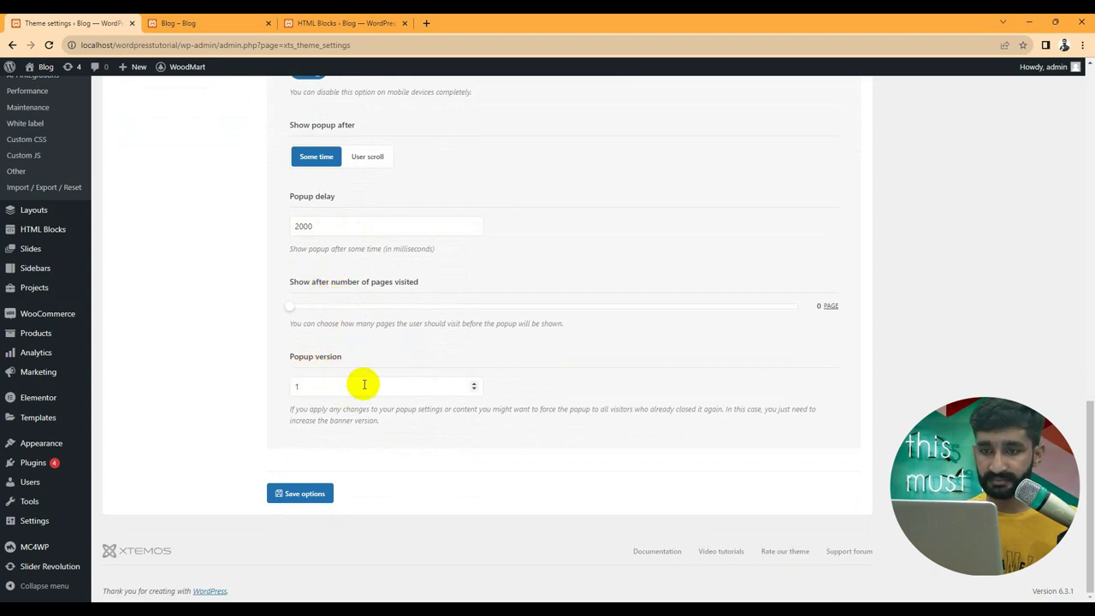
pyautogui.scroll(1, 364, 385)
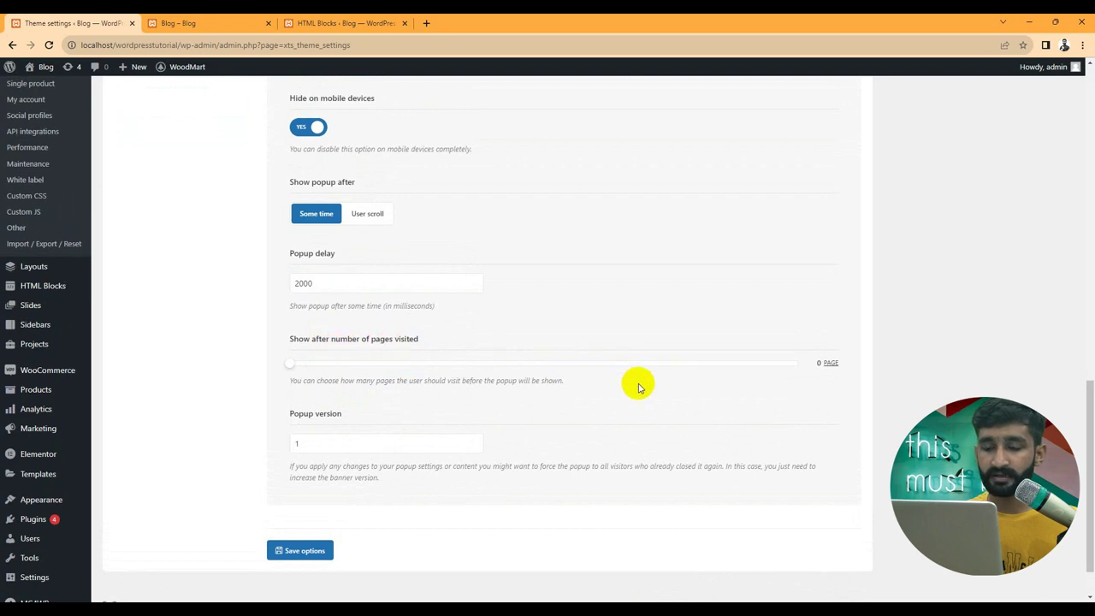
pyautogui.moveTo(289, 364); pyautogui.dragTo(419, 368)
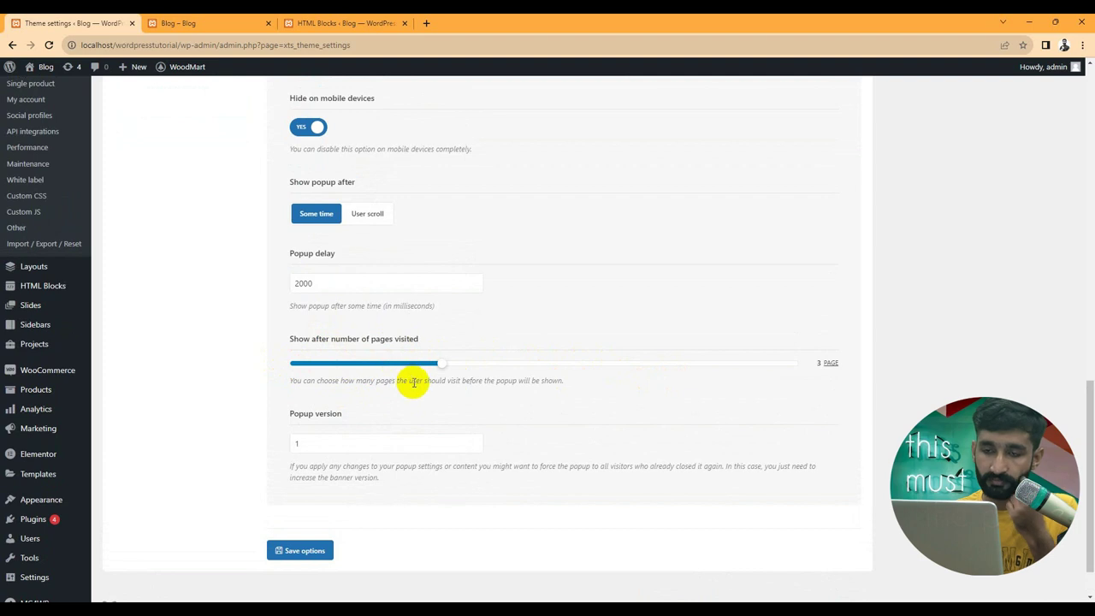
pyautogui.moveTo(393, 366); pyautogui.dragTo(261, 372)
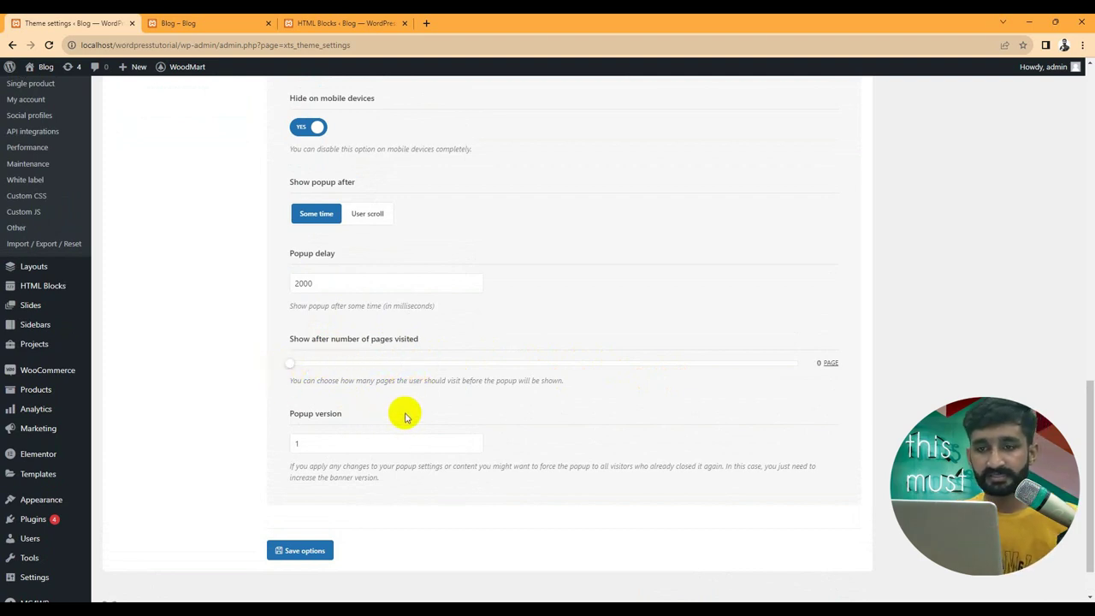
# Step: Look at the Age verify popup and Cookie law info sections of the general settings
pyautogui.scroll(10, 342, 466)
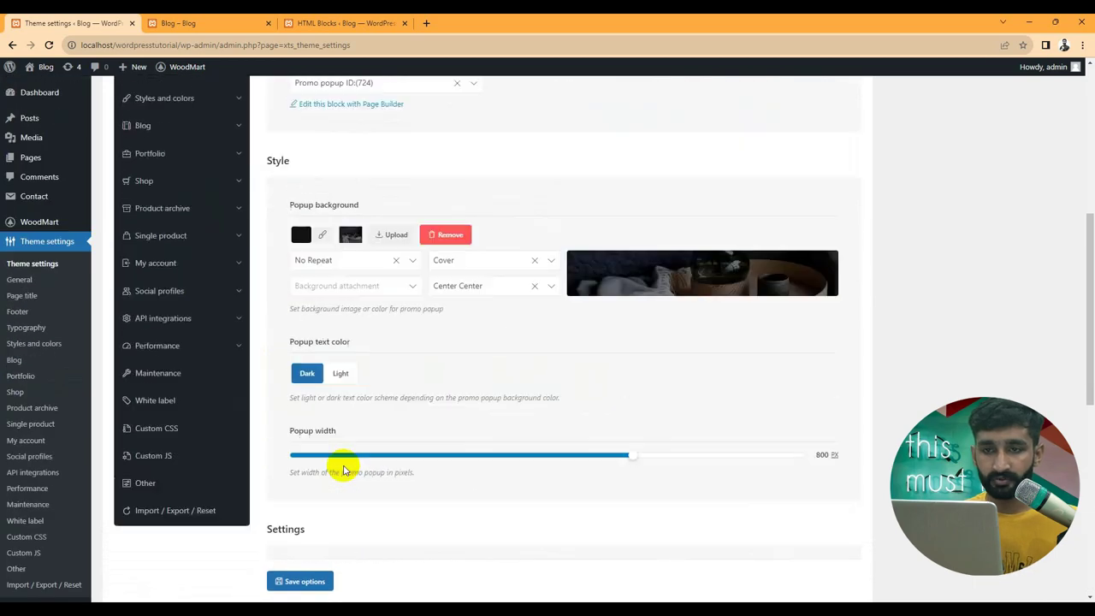
pyautogui.scroll(3, 285, 360)
pyautogui.click(167, 330)
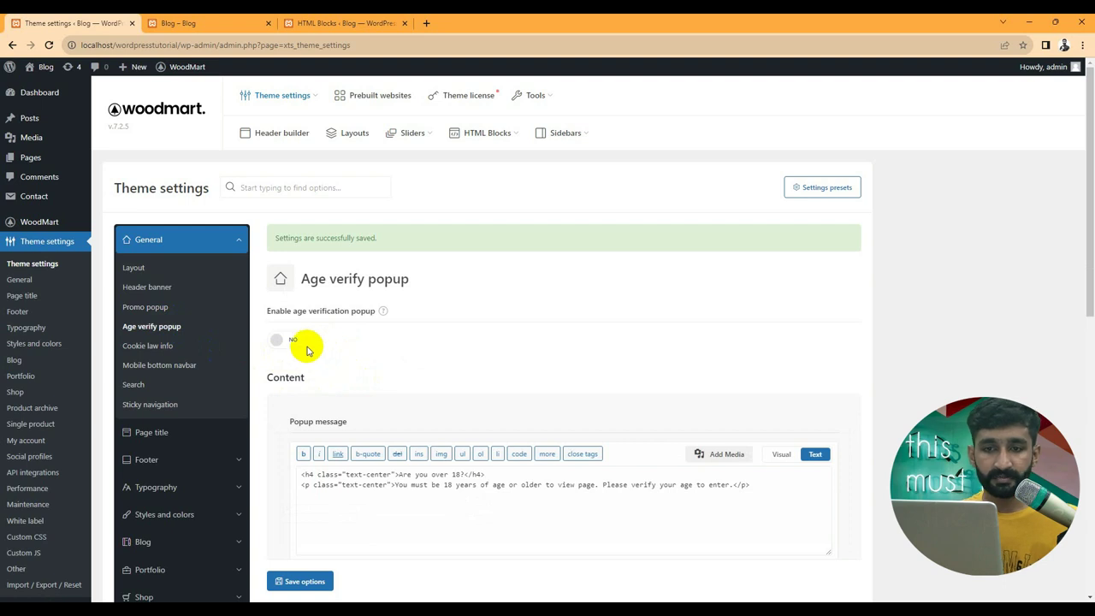
pyautogui.click(190, 348)
# Step: Review the Mobile bottom navbar settings, including its labels, selected buttons and custom button fields
pyautogui.click(195, 377)
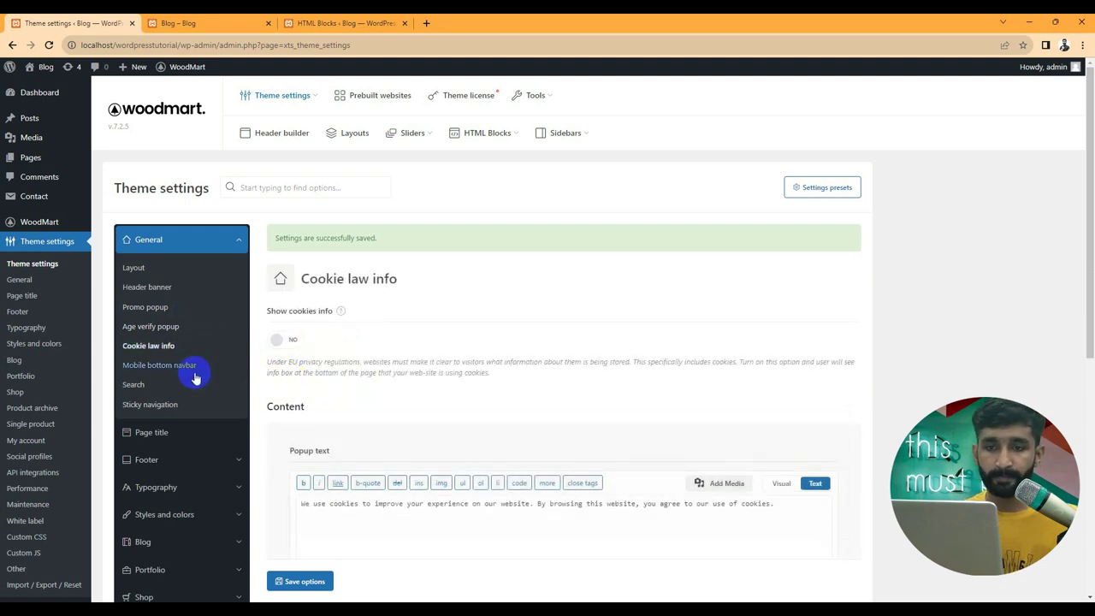
pyautogui.scroll(-3, 325, 379)
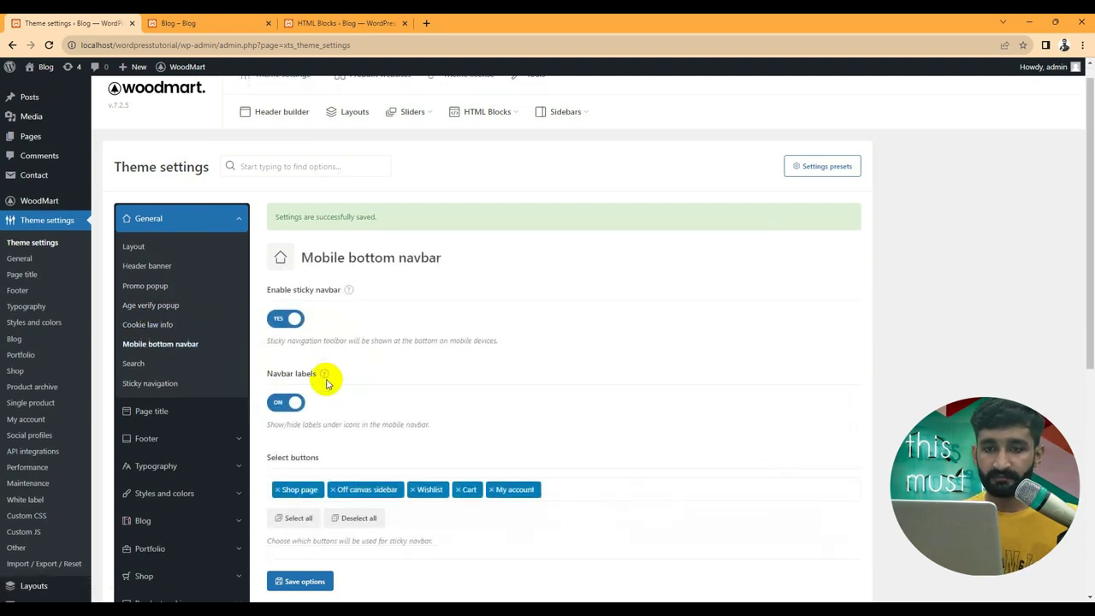
pyautogui.scroll(-2, 325, 385)
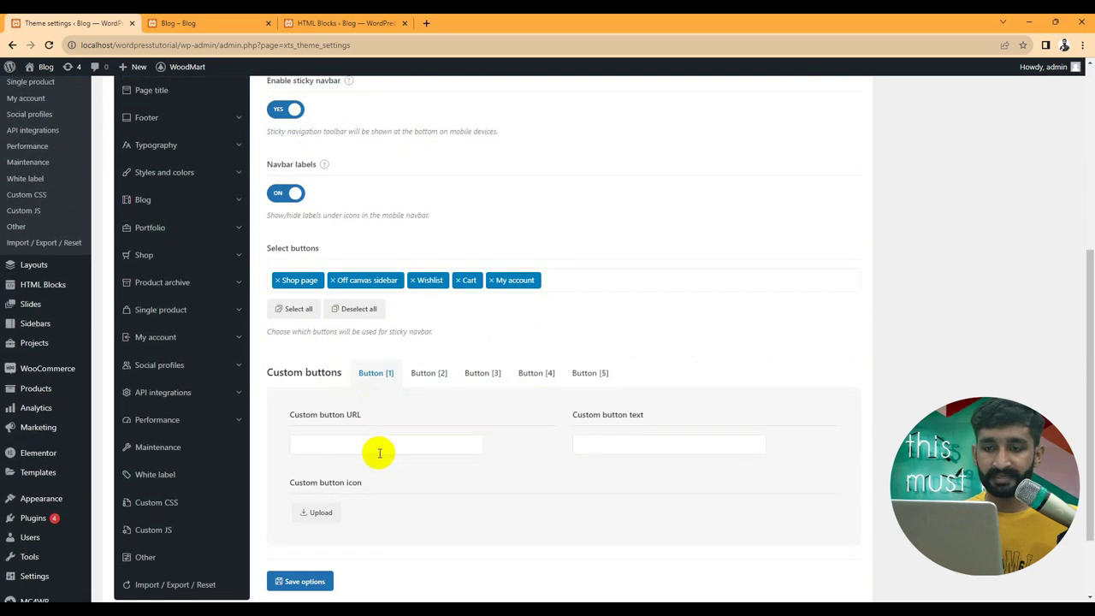
pyautogui.scroll(5, 378, 445)
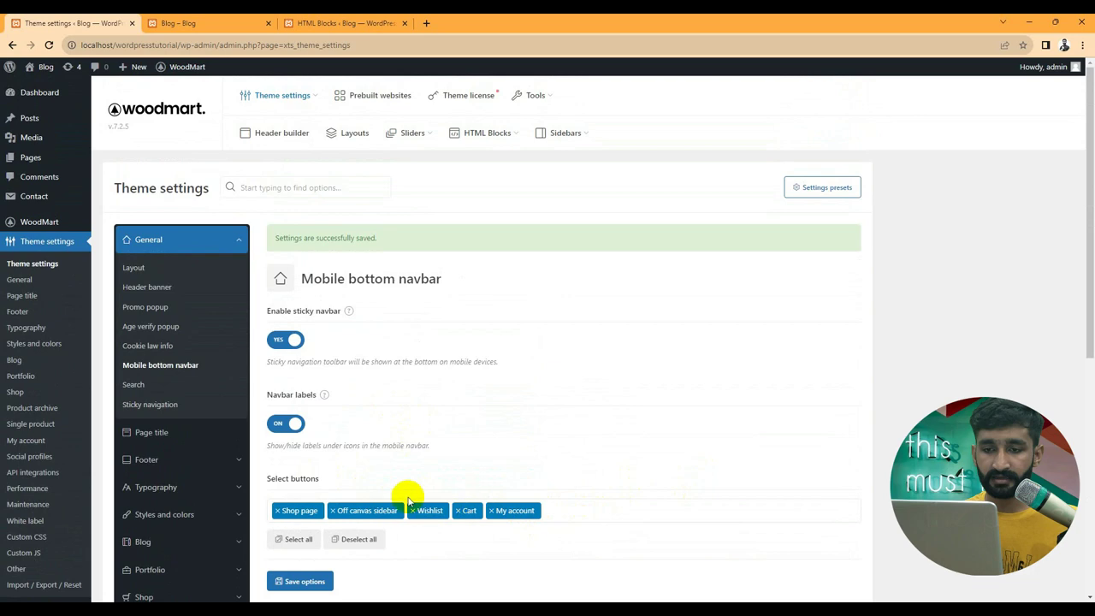
# Step: Inspect the storefront's Blog page in the browser's mobile view to check the bottom navbar, and close the developer tools
pyautogui.click(202, 20)
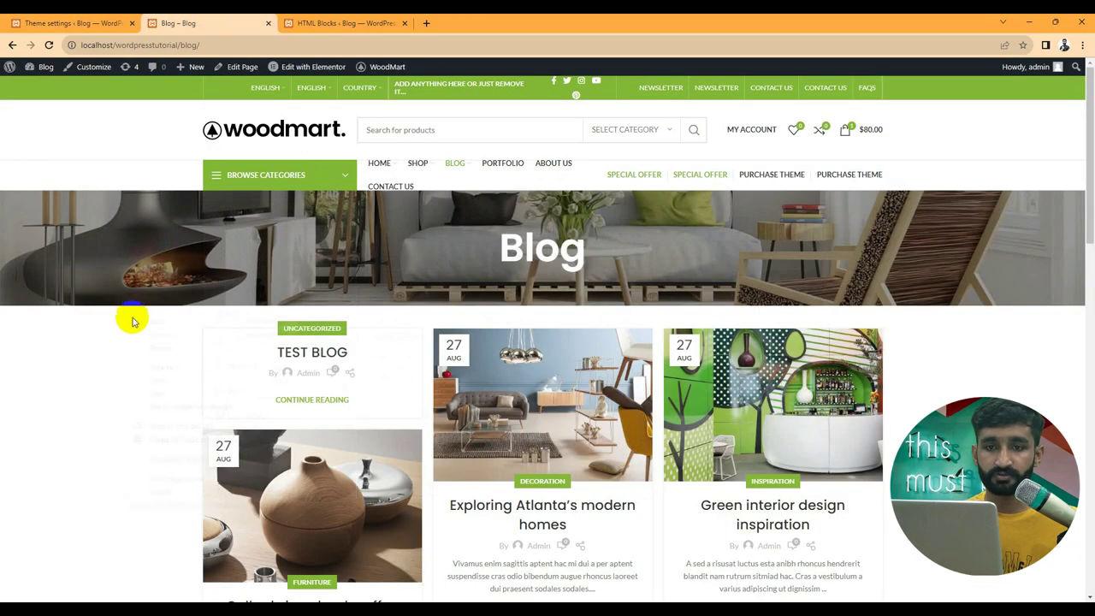
pyautogui.rightClick(135, 316)
pyautogui.click(210, 482)
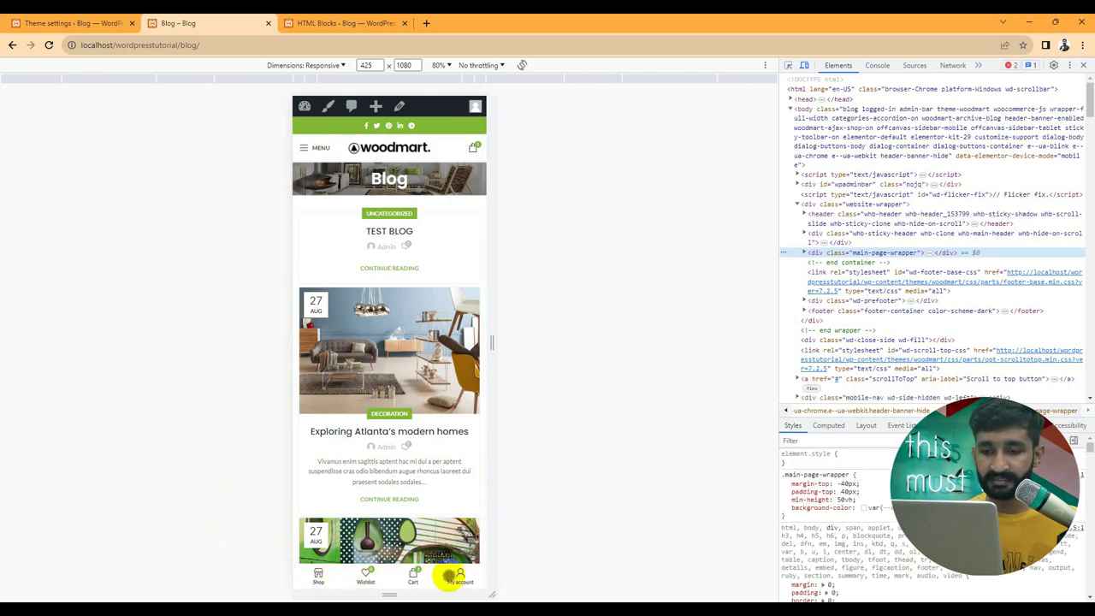
pyautogui.click(1085, 66)
# Step: Return to the theme settings and look through the buttons available for the mobile bottom navbar and the custom button fields
pyautogui.click(72, 24)
pyautogui.scroll(-3, 335, 481)
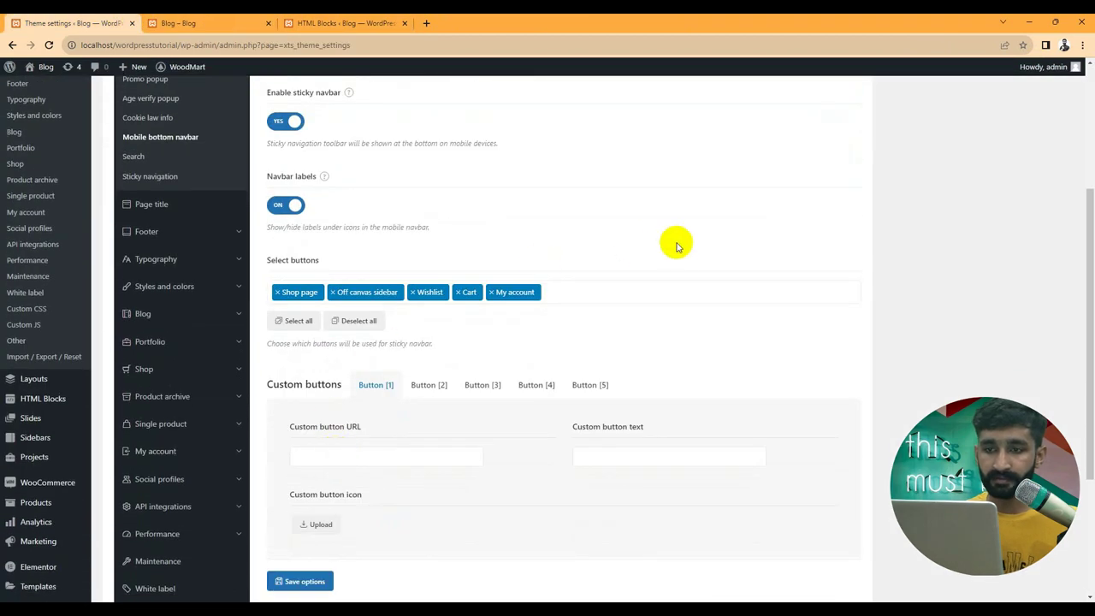
pyautogui.click(648, 291)
pyautogui.scroll(-3, 396, 339)
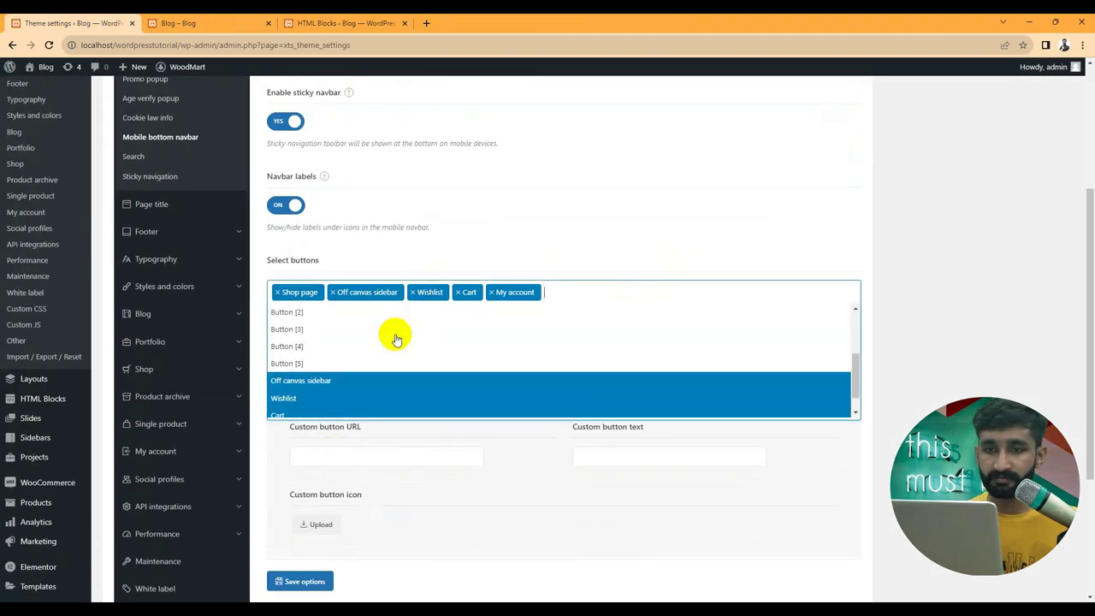
pyautogui.scroll(-1, 399, 359)
pyautogui.click(835, 204)
pyautogui.scroll(-2, 276, 344)
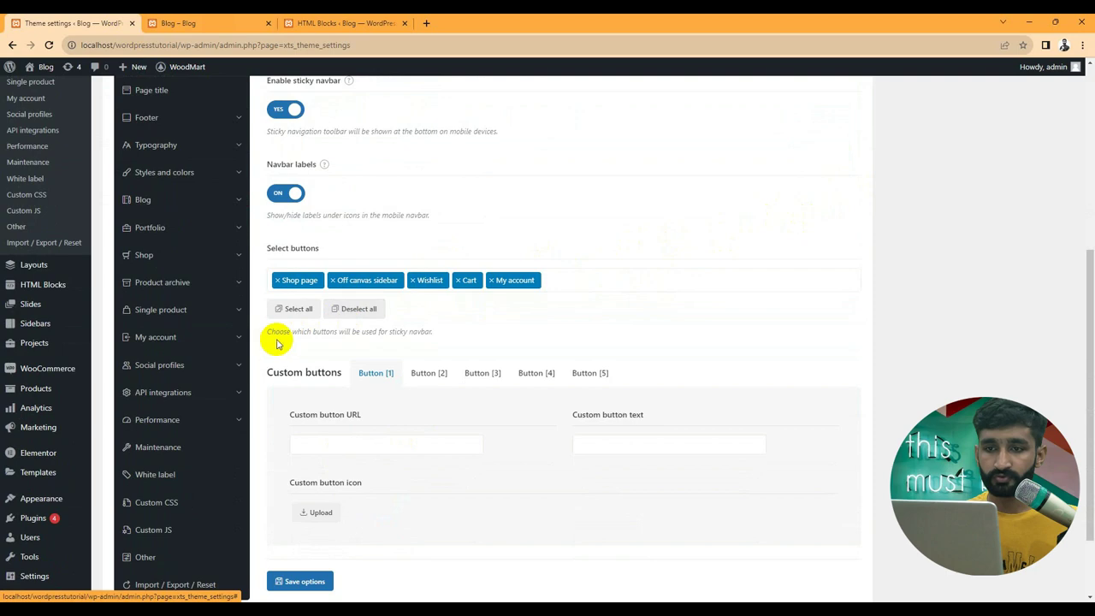
# Step: In the Search settings, try displaying blog results and disable it again, enable Relevanssi for AJAX search and review the full screen search options
pyautogui.scroll(3, 342, 351)
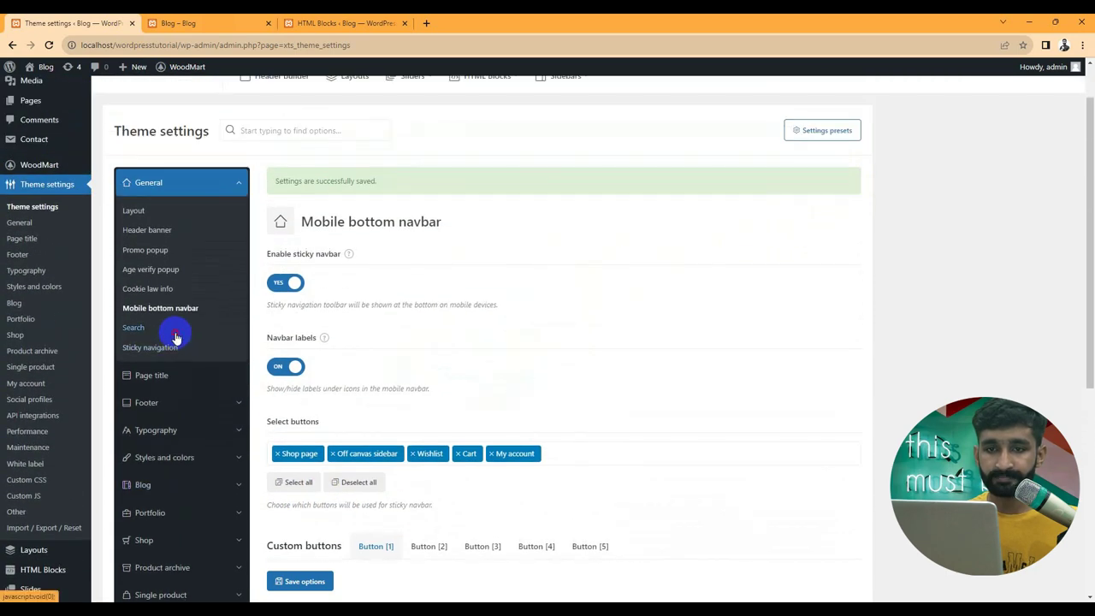
pyautogui.click(174, 333)
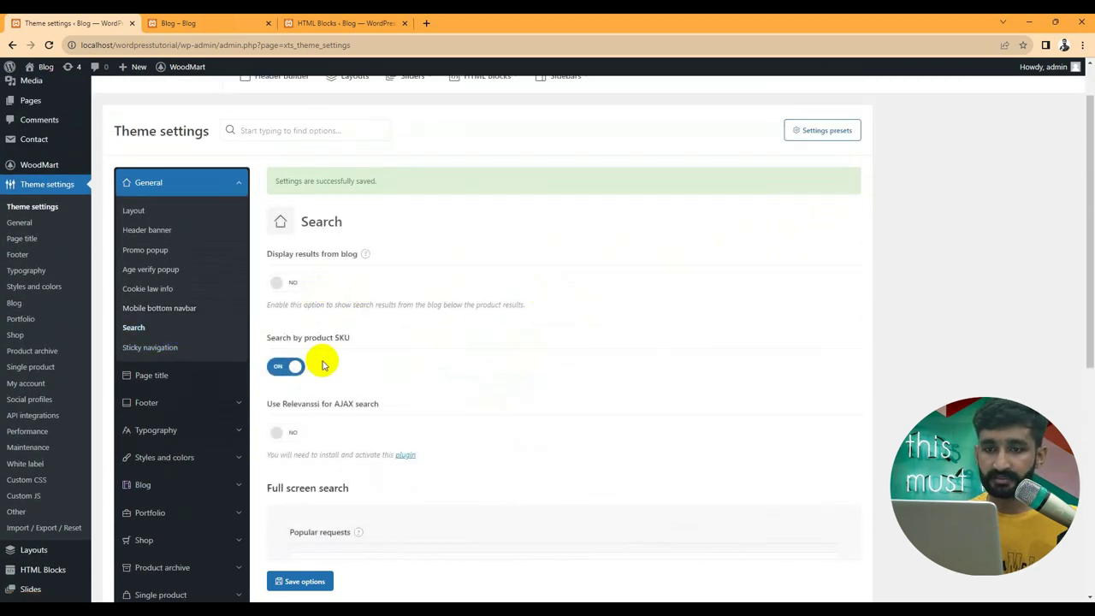
pyautogui.scroll(-2, 323, 365)
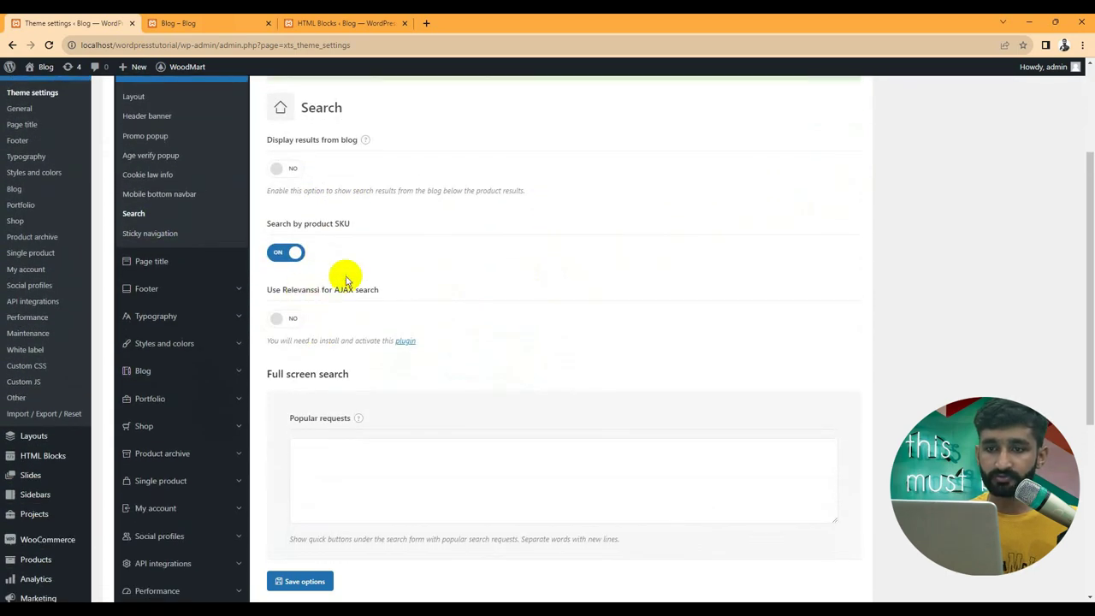
pyautogui.click(278, 169)
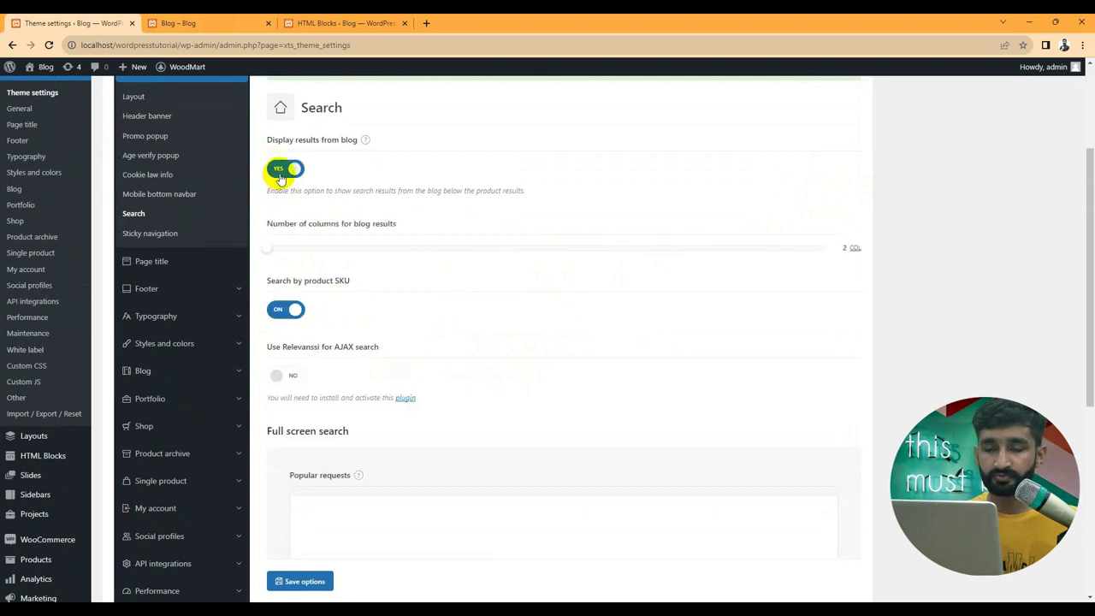
pyautogui.click(280, 174)
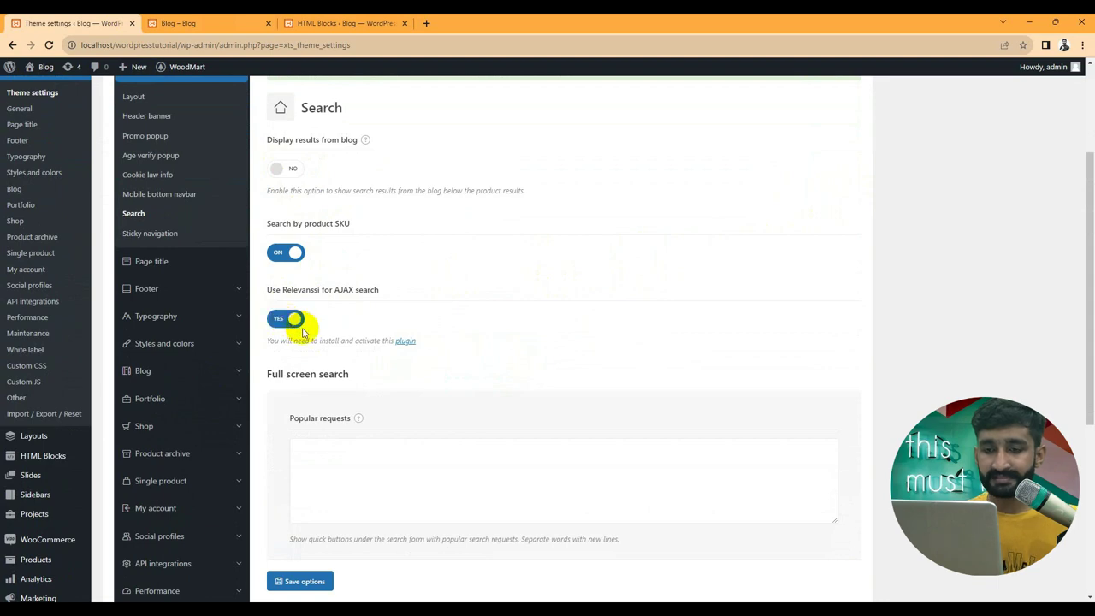
pyautogui.scroll(-4, 292, 499)
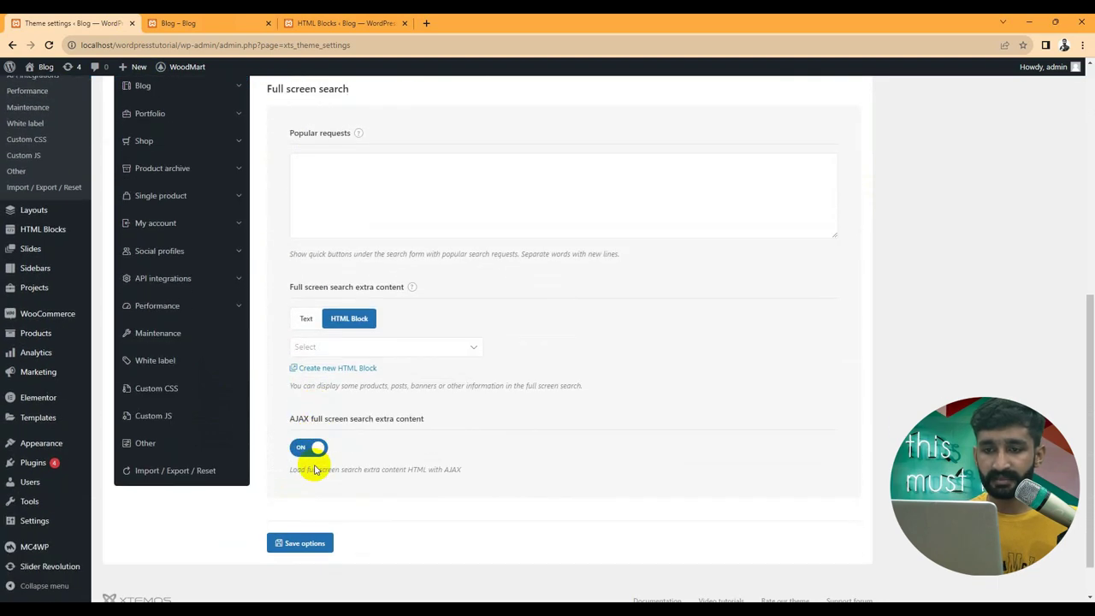
pyautogui.hotkey('ctrl', 's')
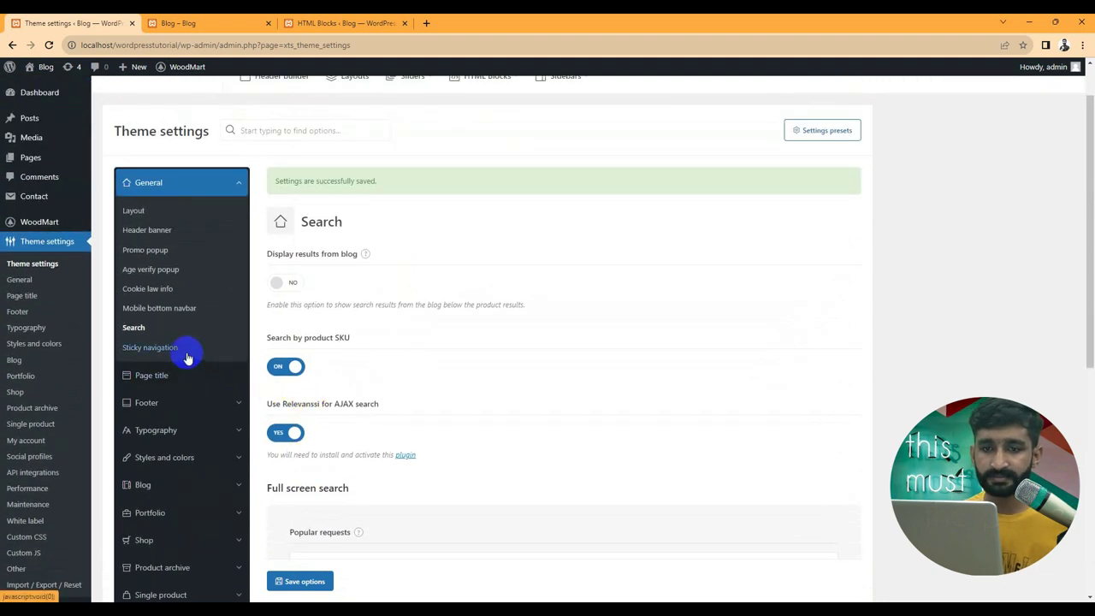
# Step: Open the Sticky navigation settings and select Main navigation as its menu
pyautogui.click(183, 349)
pyautogui.click(406, 335)
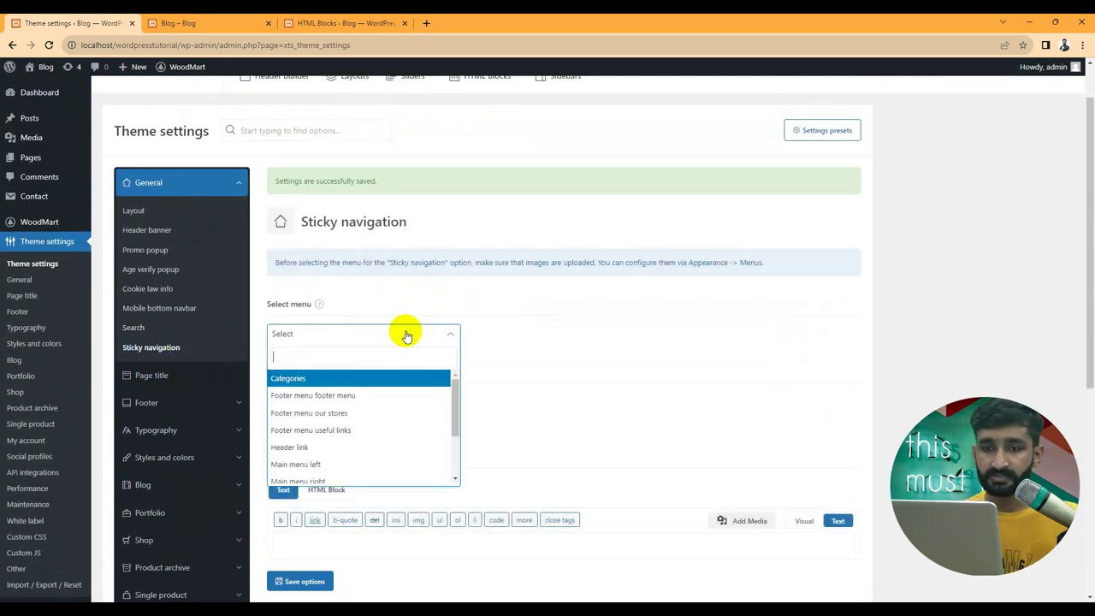
pyautogui.scroll(-2, 353, 398)
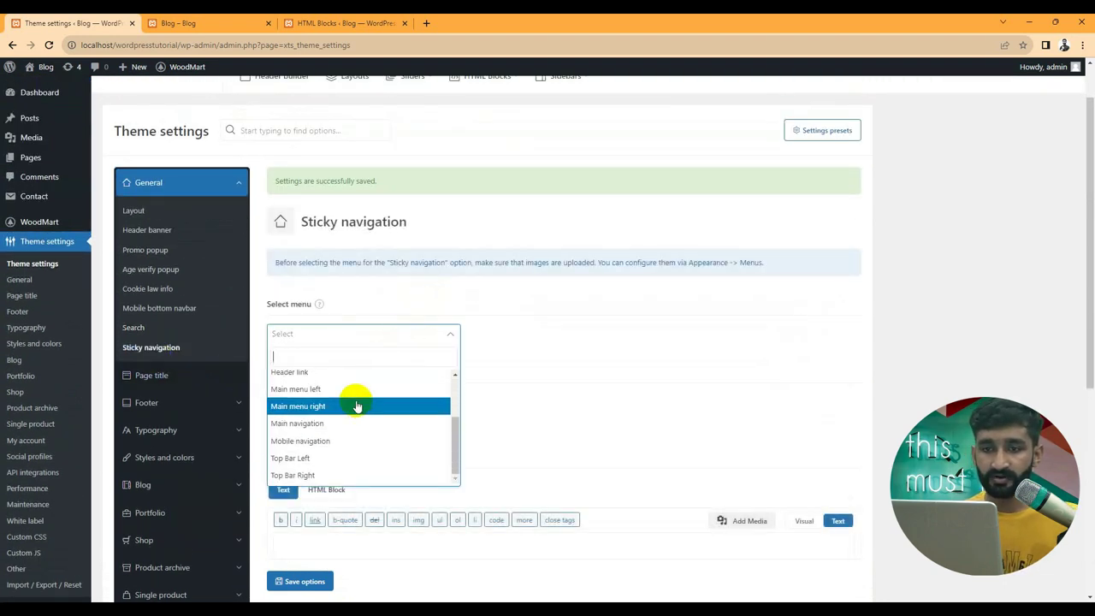
pyautogui.click(306, 424)
pyautogui.scroll(-1, 368, 376)
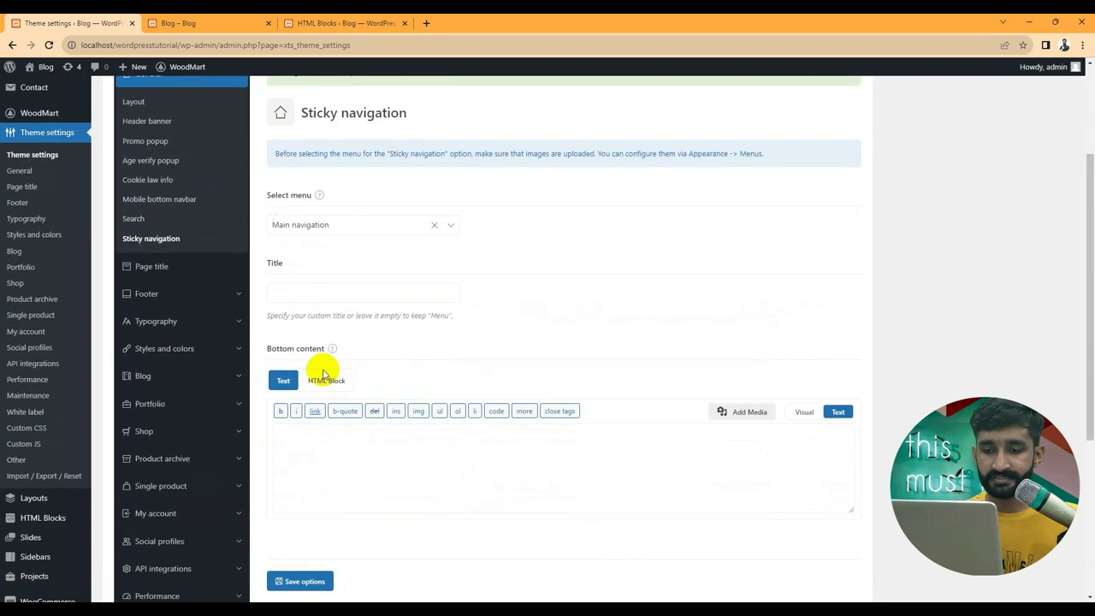
# Step: Leave the sticky navigation title empty, set its bottom content to HTML Block and look at the available blocks
pyautogui.click(292, 287)
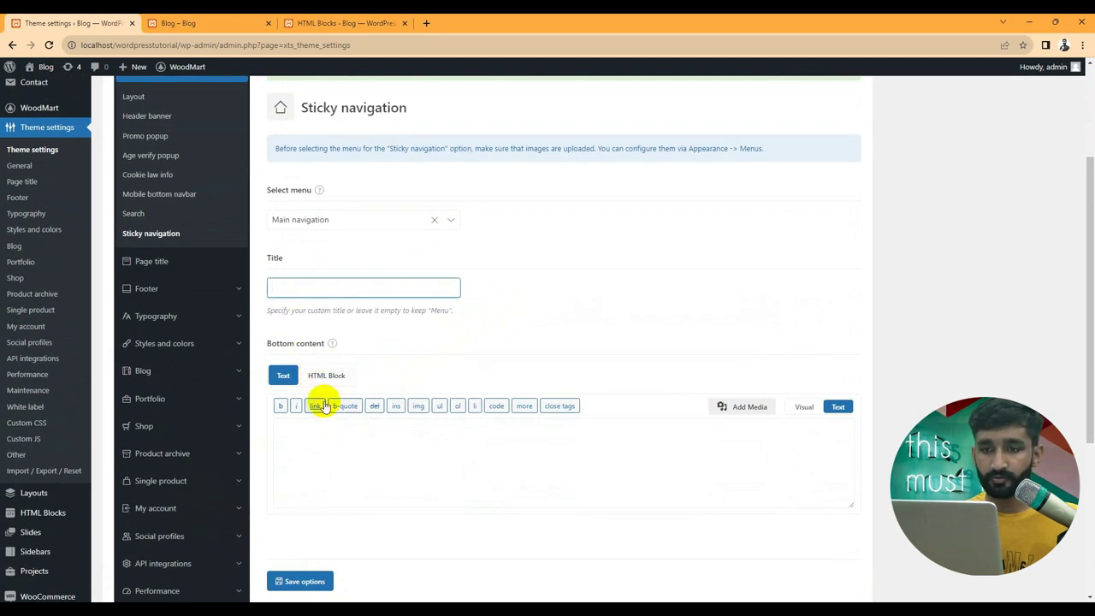
pyautogui.scroll(-1, 325, 406)
pyautogui.click(325, 328)
pyautogui.click(329, 359)
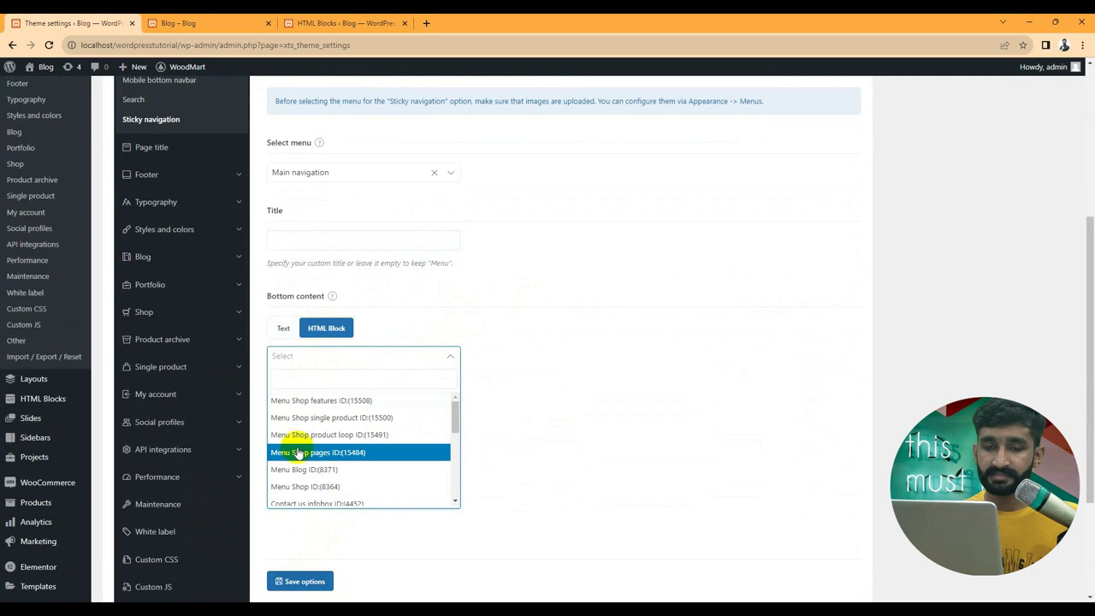
# Step: Open the Page title settings, choose the centered title design and review the size, background, text color and SEO options
pyautogui.click(168, 154)
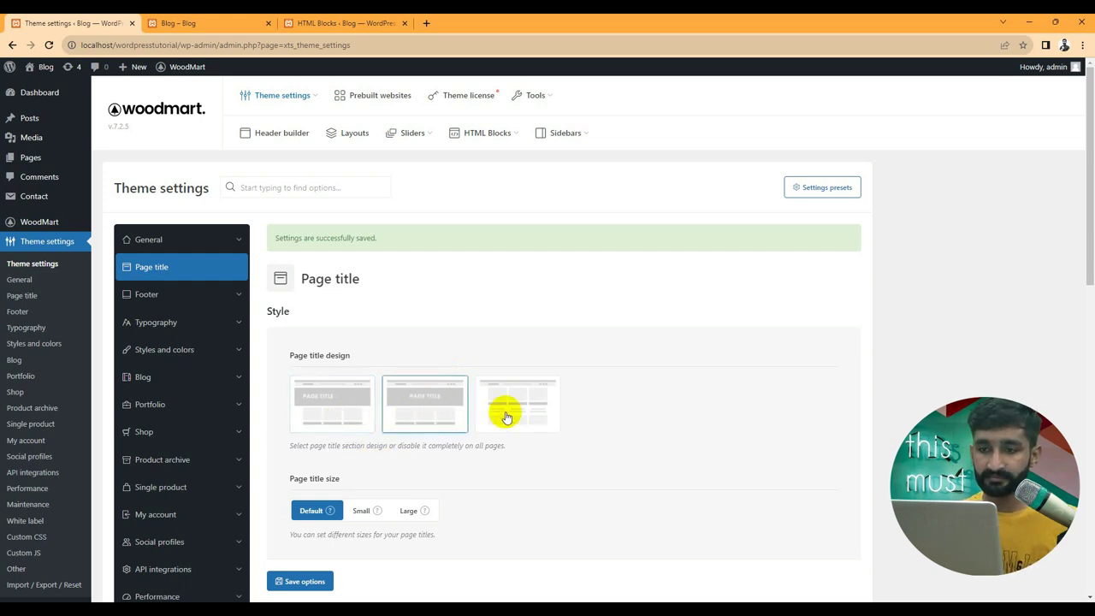
pyautogui.click(423, 403)
pyautogui.scroll(-3, 408, 416)
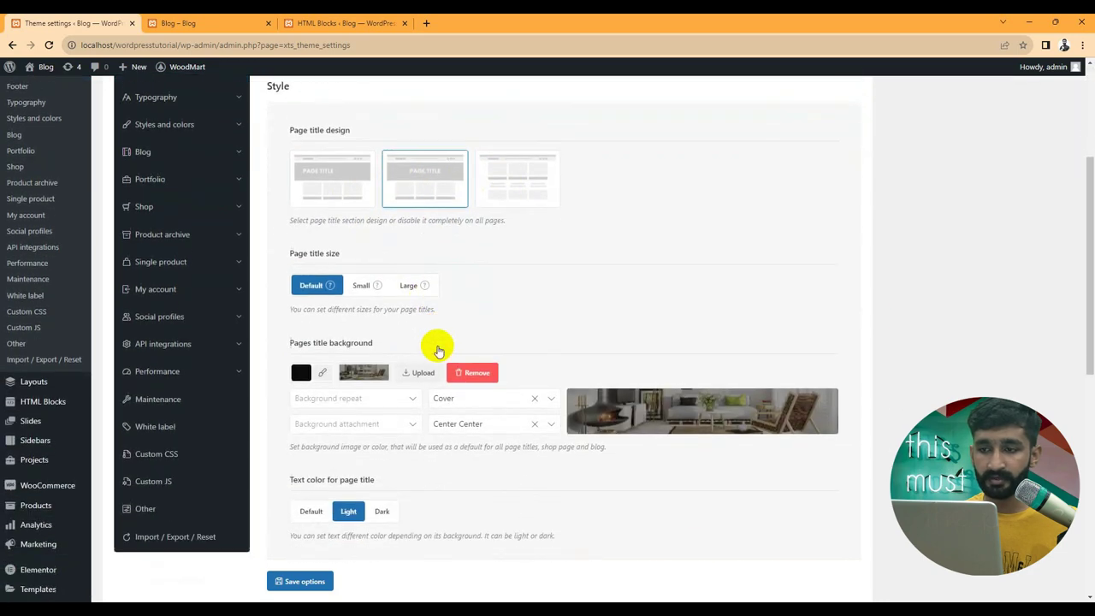
pyautogui.scroll(-1, 407, 394)
pyautogui.scroll(2, 411, 408)
pyautogui.scroll(-4, 381, 401)
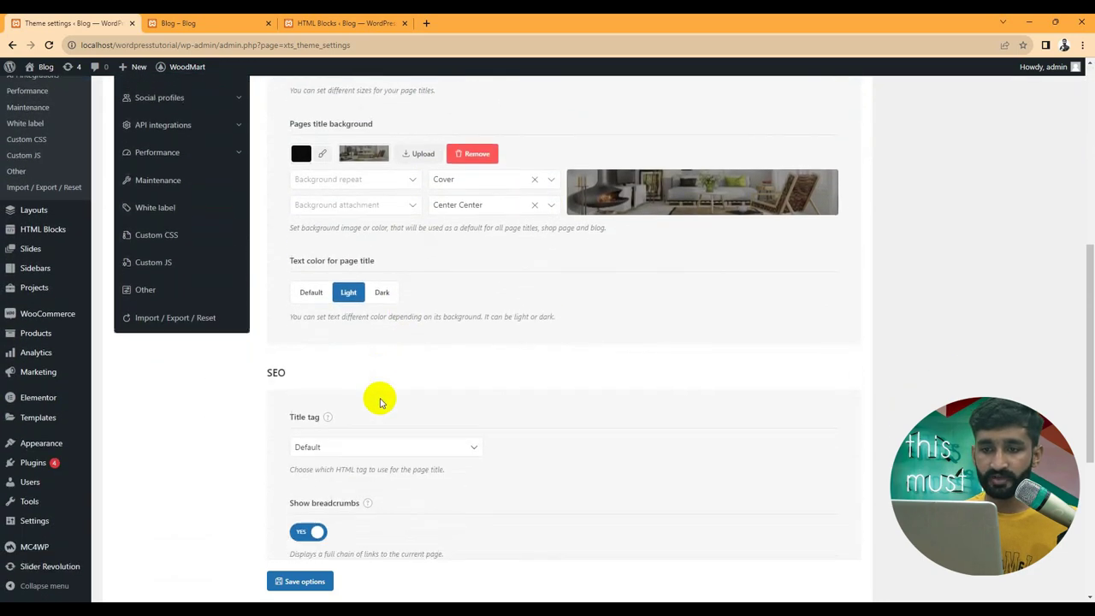
pyautogui.scroll(-1, 381, 404)
pyautogui.scroll(7, 379, 403)
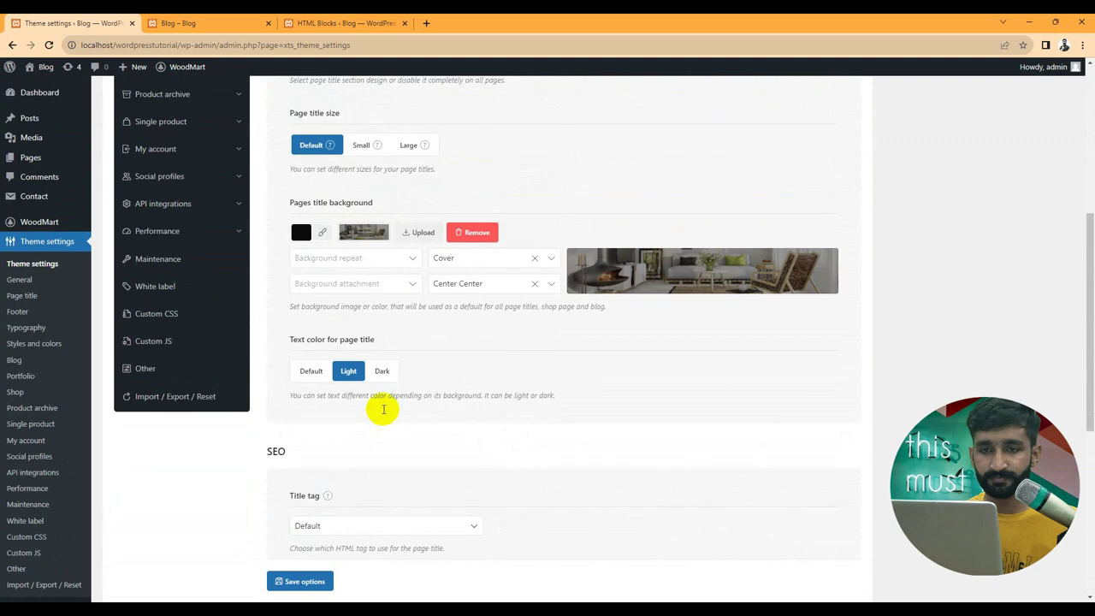
# Step: Open the Footer settings, try HTML Block as the footer content and switch it back to Widgets
pyautogui.click(184, 213)
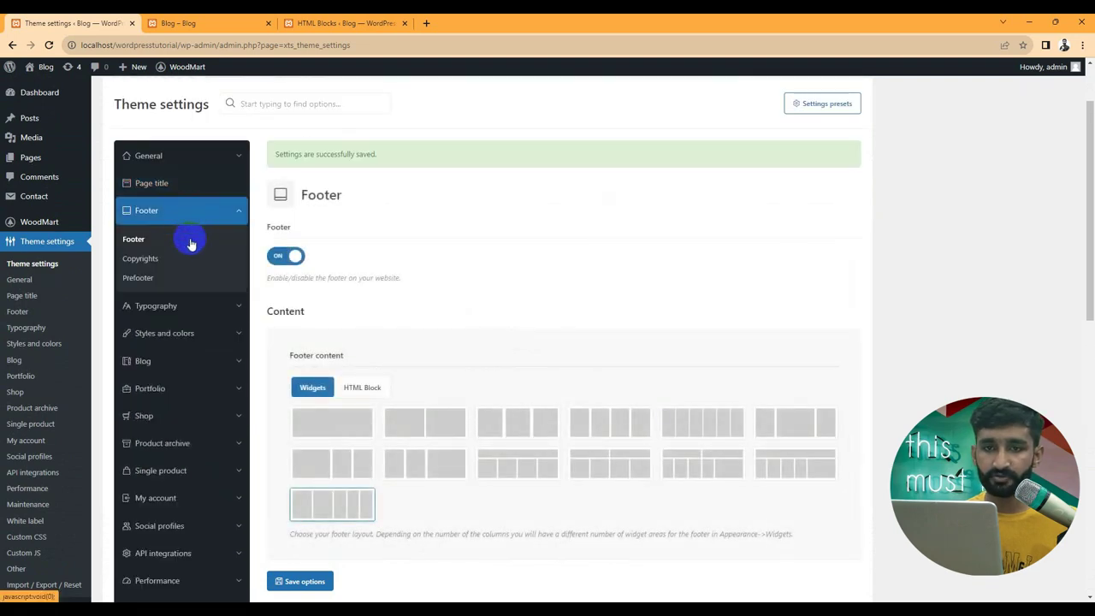
pyautogui.scroll(-3, 394, 362)
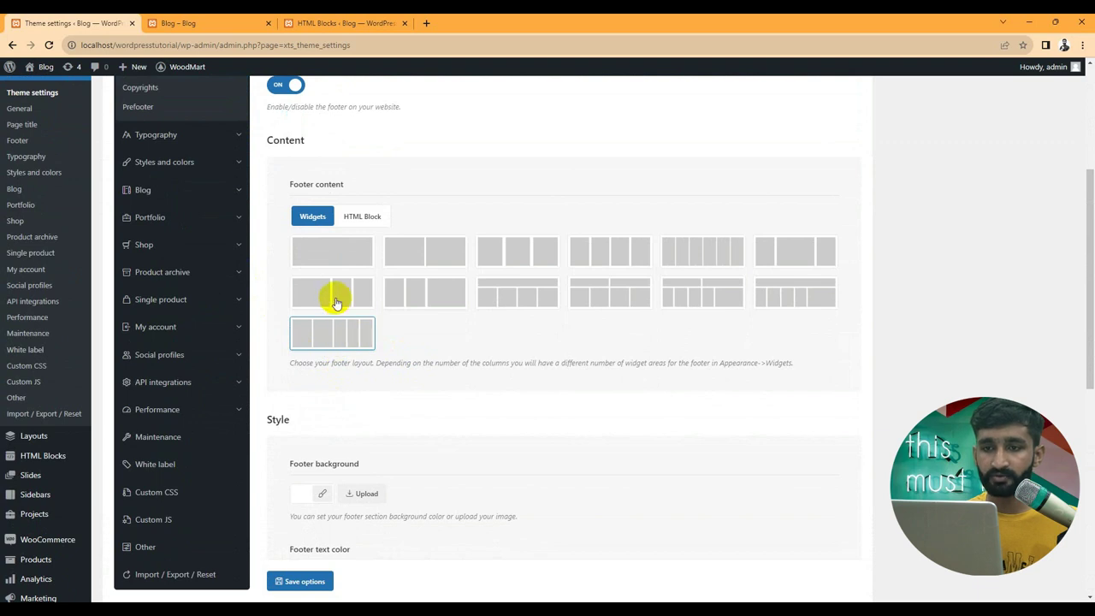
pyautogui.click(362, 217)
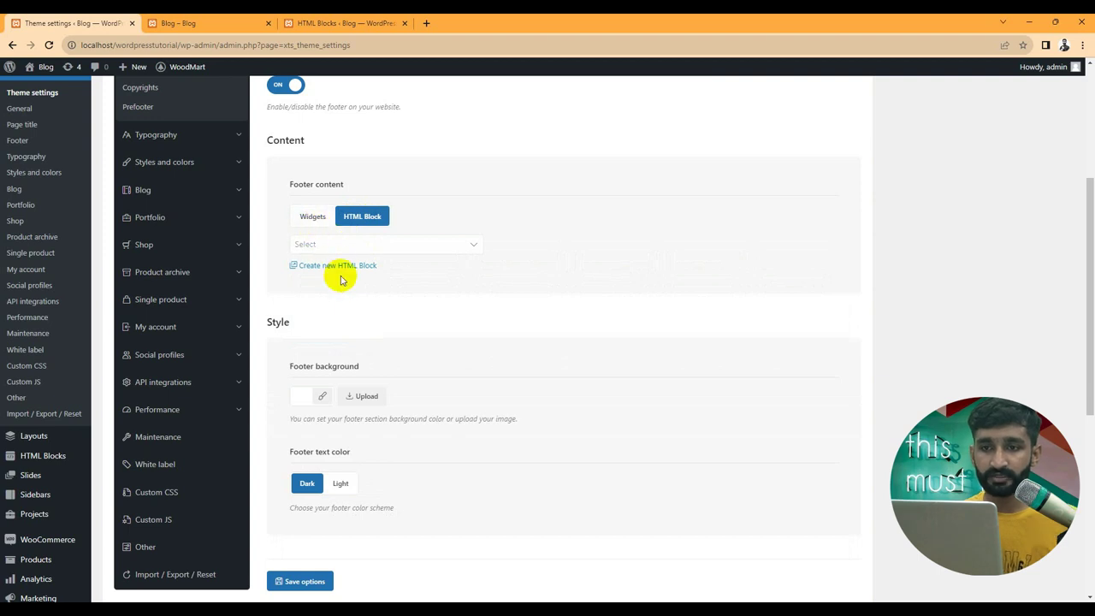
pyautogui.click(313, 218)
pyautogui.scroll(1, 321, 360)
pyautogui.scroll(2, 321, 359)
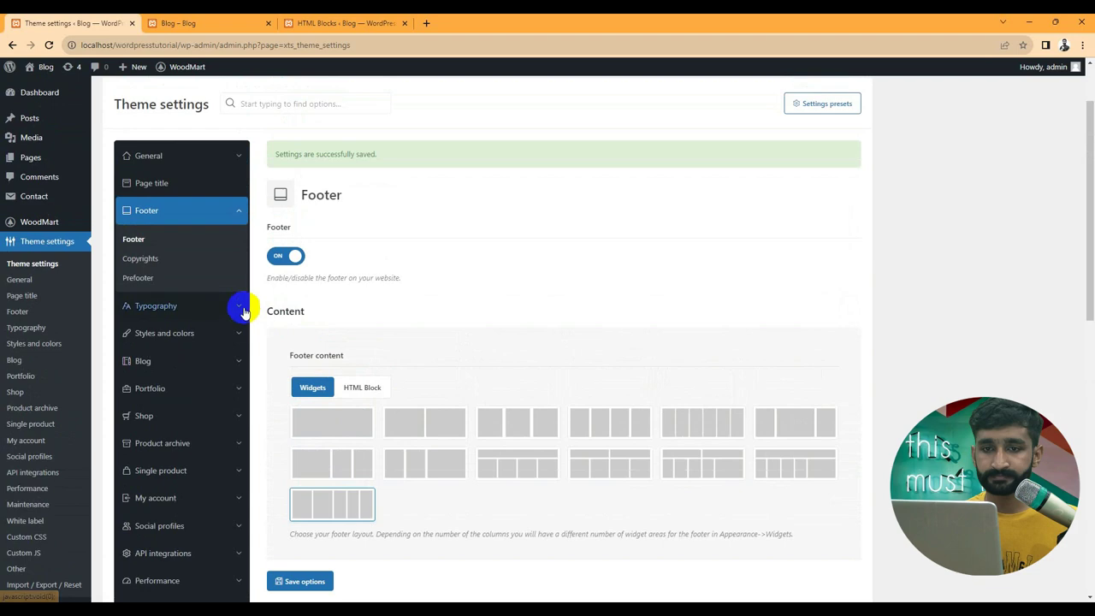
# Step: Open the Prefooter settings and look at the prefooter and footer area at the end of the Blog page
pyautogui.click(236, 305)
pyautogui.click(175, 212)
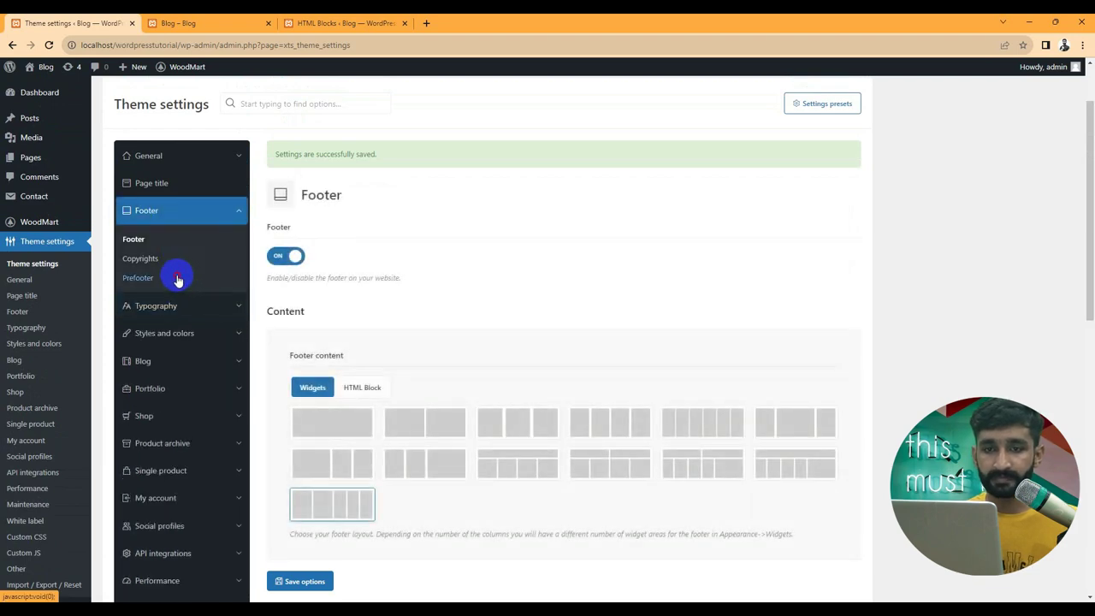
pyautogui.click(176, 278)
pyautogui.click(325, 23)
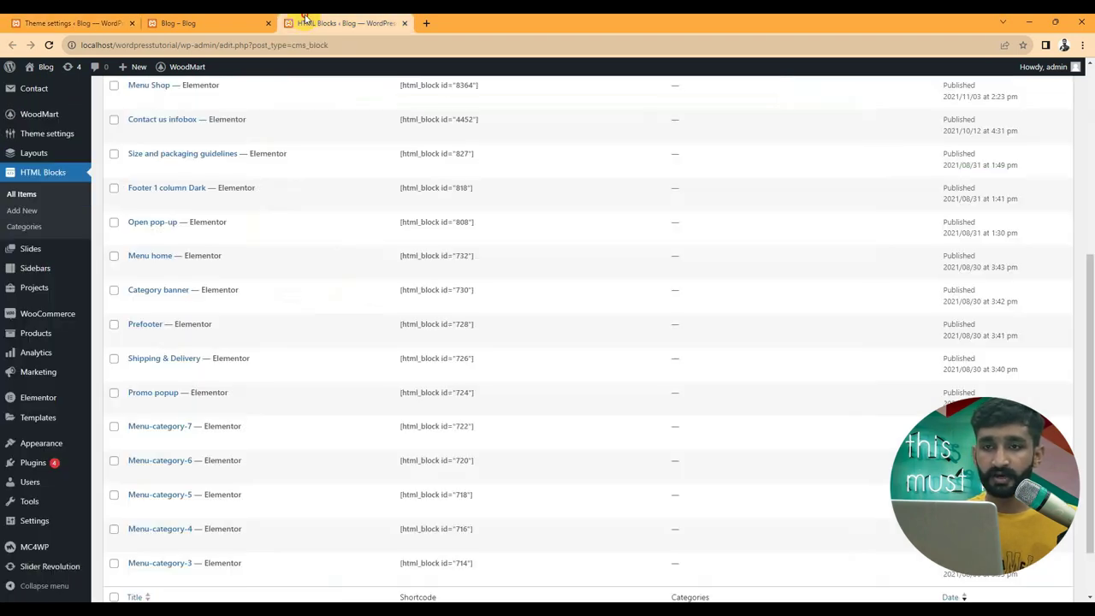
pyautogui.scroll(-1, 557, 476)
pyautogui.click(178, 23)
pyautogui.scroll(-8, 348, 379)
pyautogui.scroll(-6, 346, 374)
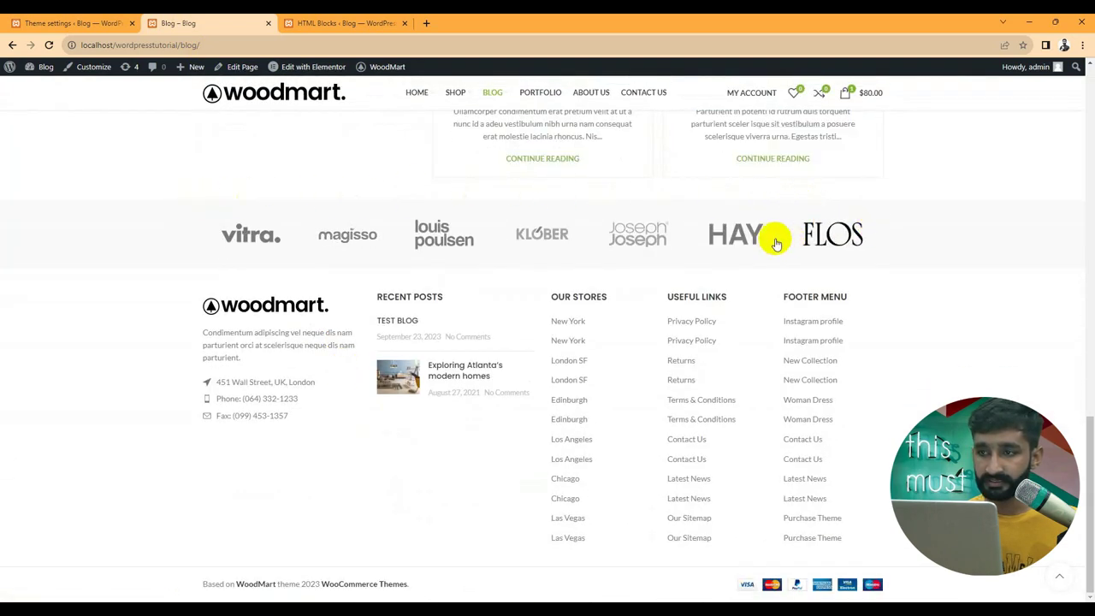
# Step: Compare the block chosen as prefooter content with the Prefooter shortcode in the HTML Blocks list and the live Blog page
pyautogui.click(79, 19)
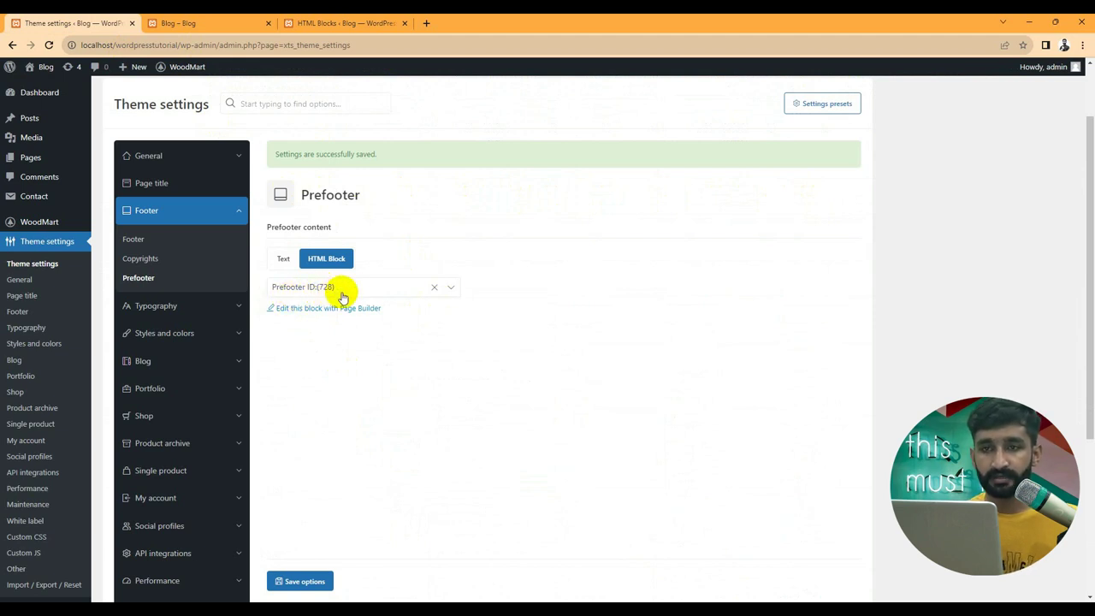
pyautogui.click(346, 24)
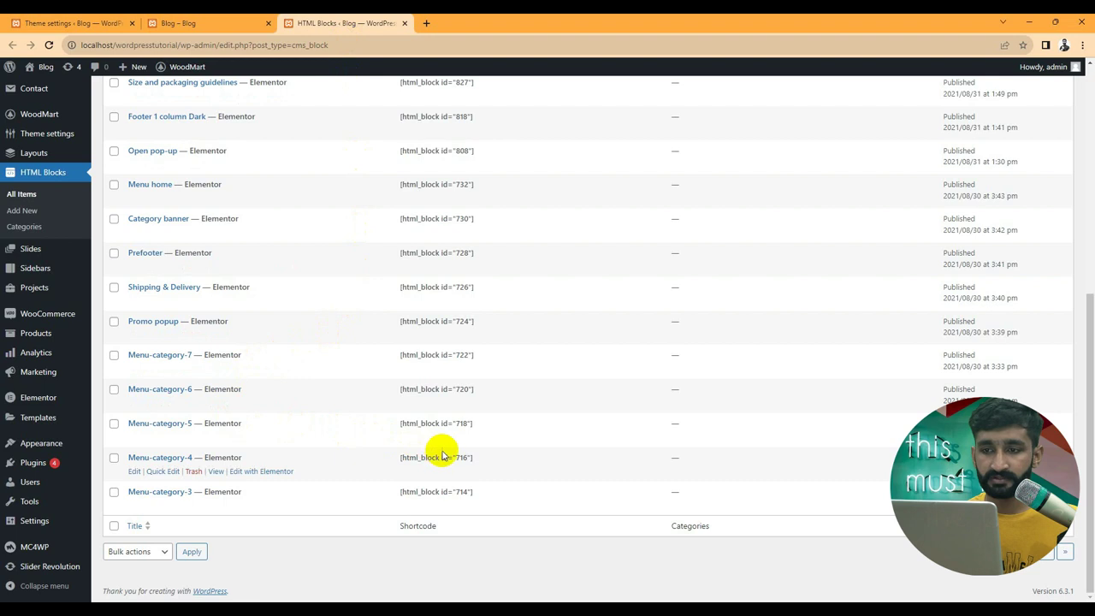
pyautogui.tripleClick(462, 253)
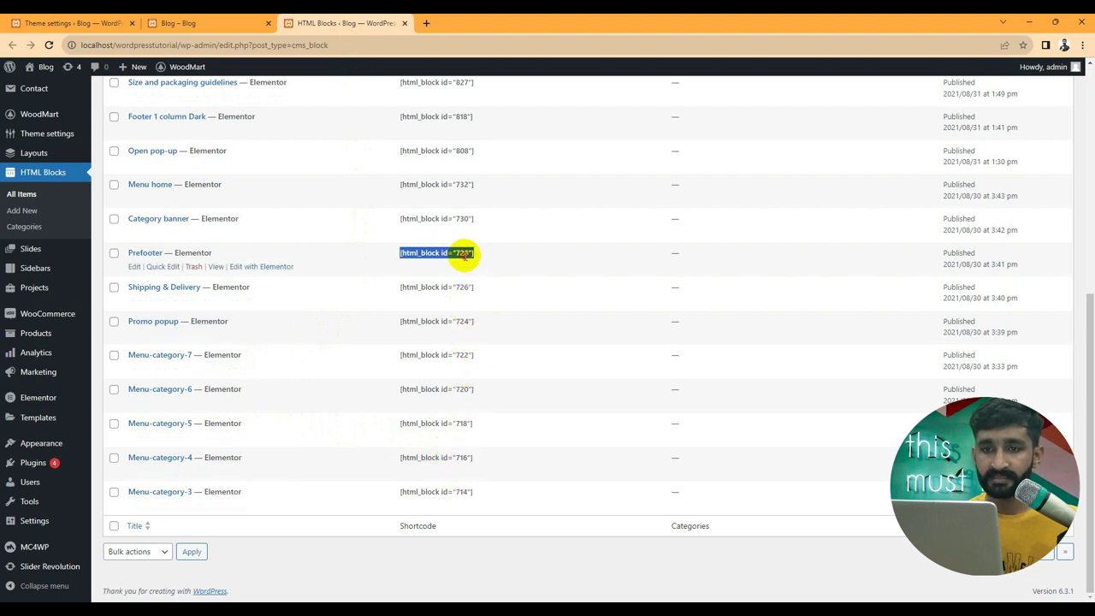
pyautogui.click(171, 23)
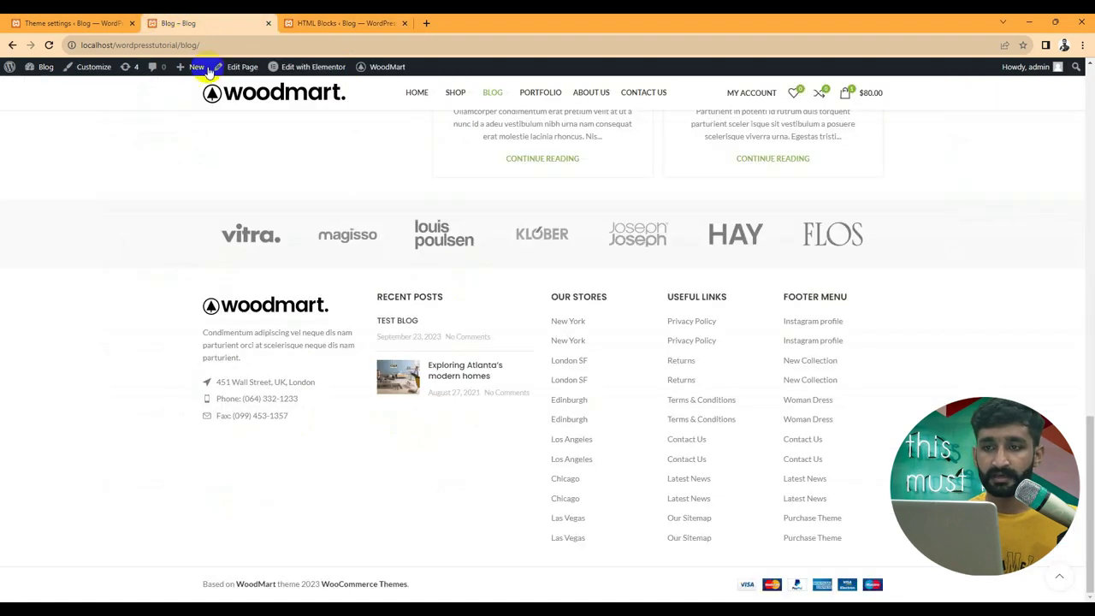
pyautogui.click(120, 23)
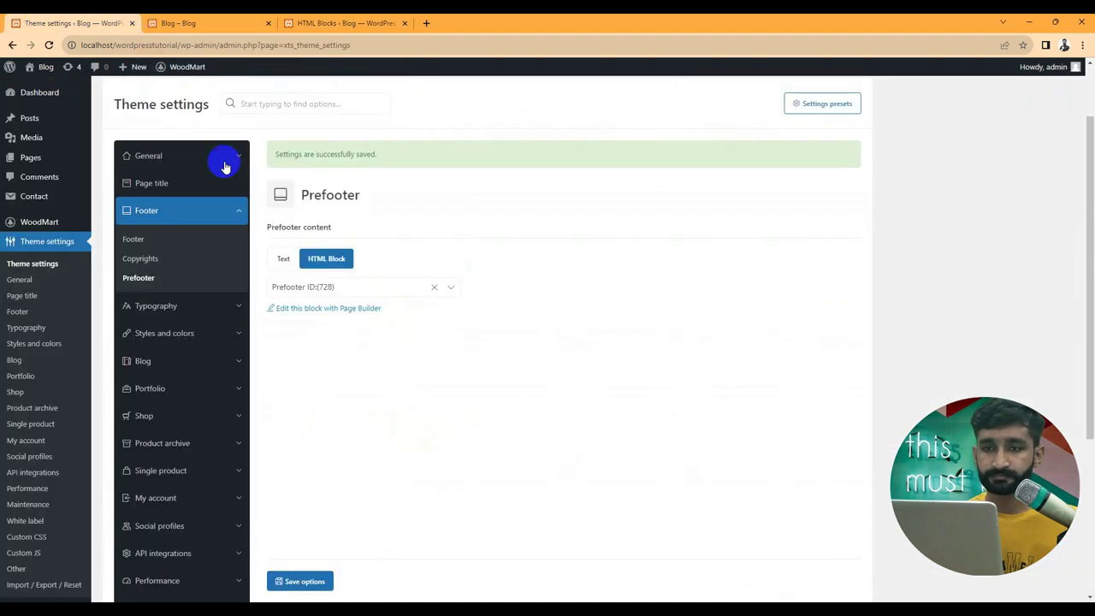
# Step: Try Text as the prefooter content and switch it back to HTML Block
pyautogui.click(283, 261)
pyautogui.click(297, 297)
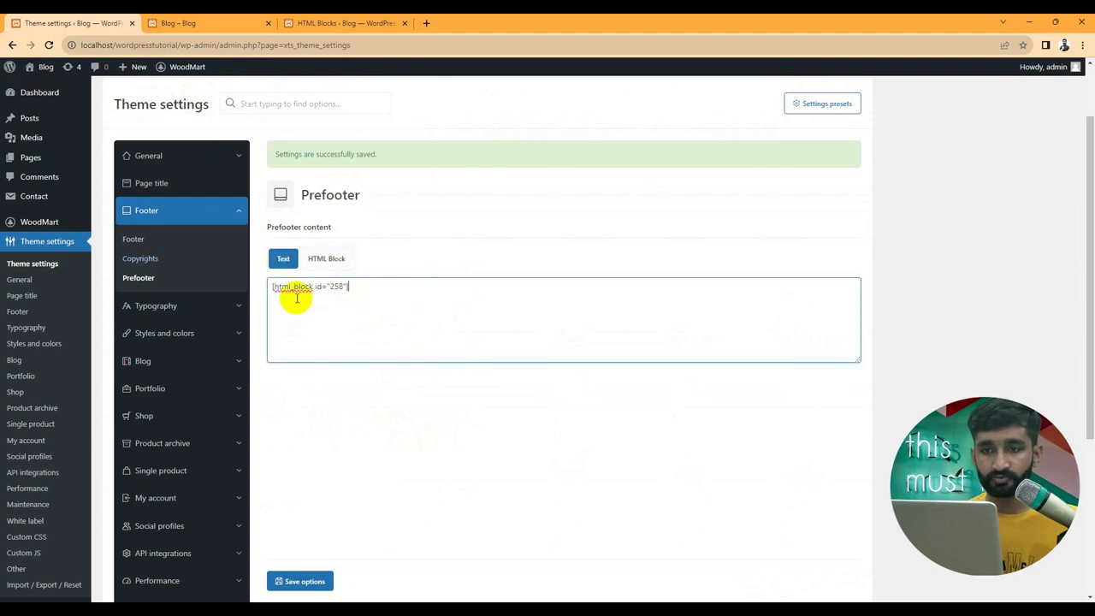
pyautogui.click(322, 260)
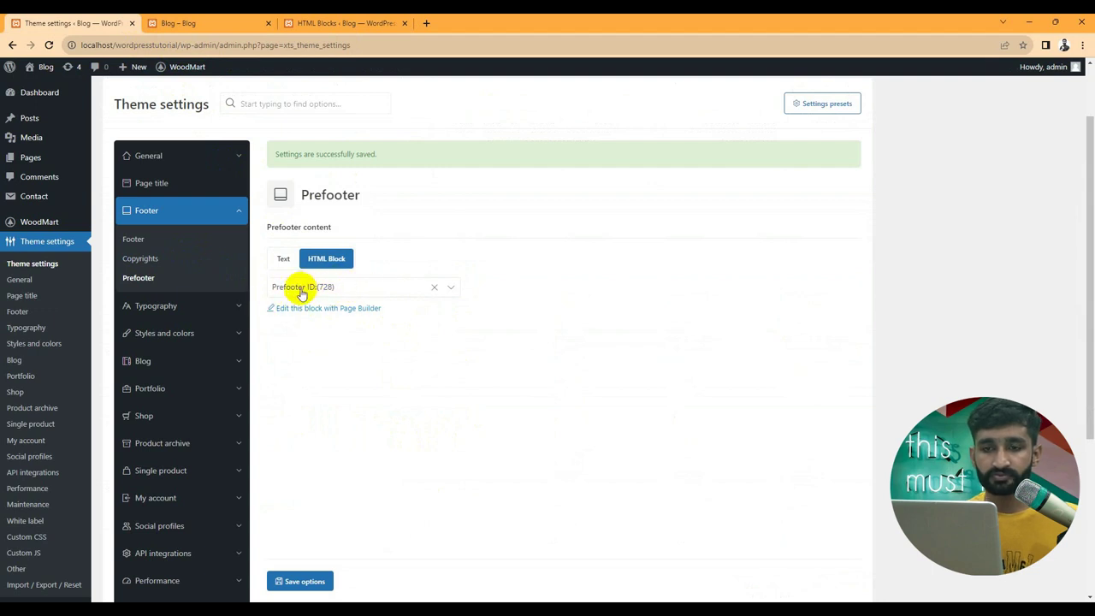
# Step: Open the basic Typography settings and review the text font's family, weight, subset choices, size and color
pyautogui.click(183, 306)
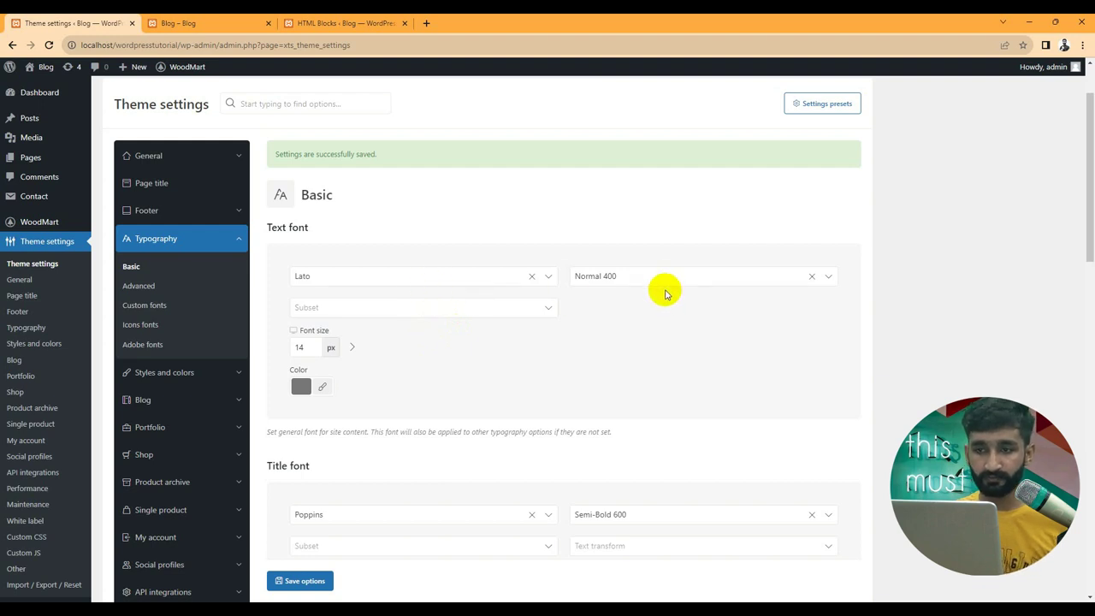
pyautogui.click(490, 313)
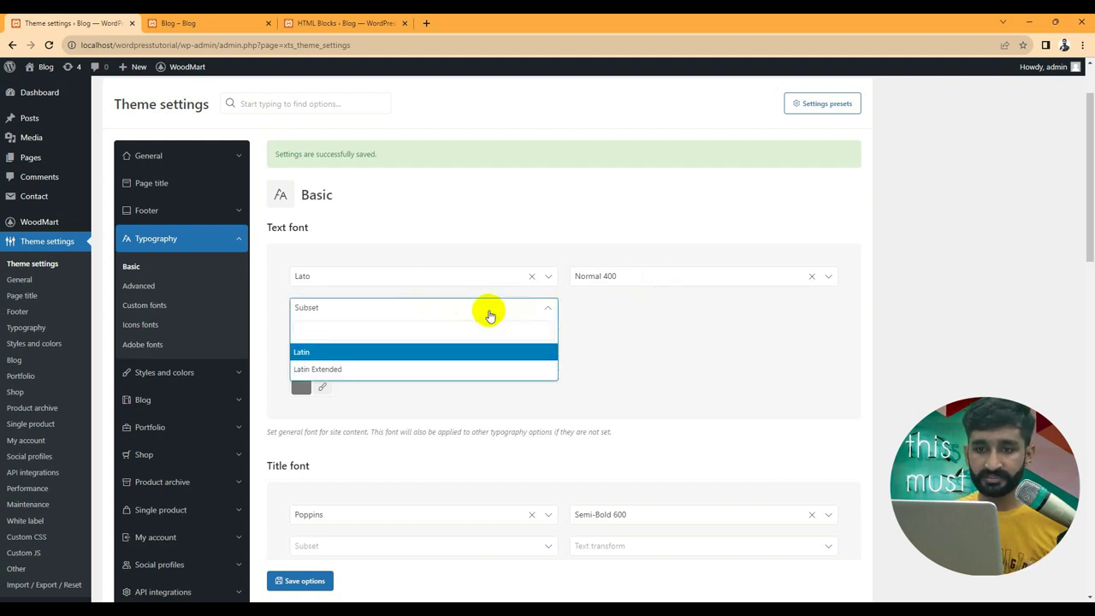
pyautogui.click(641, 322)
pyautogui.click(304, 347)
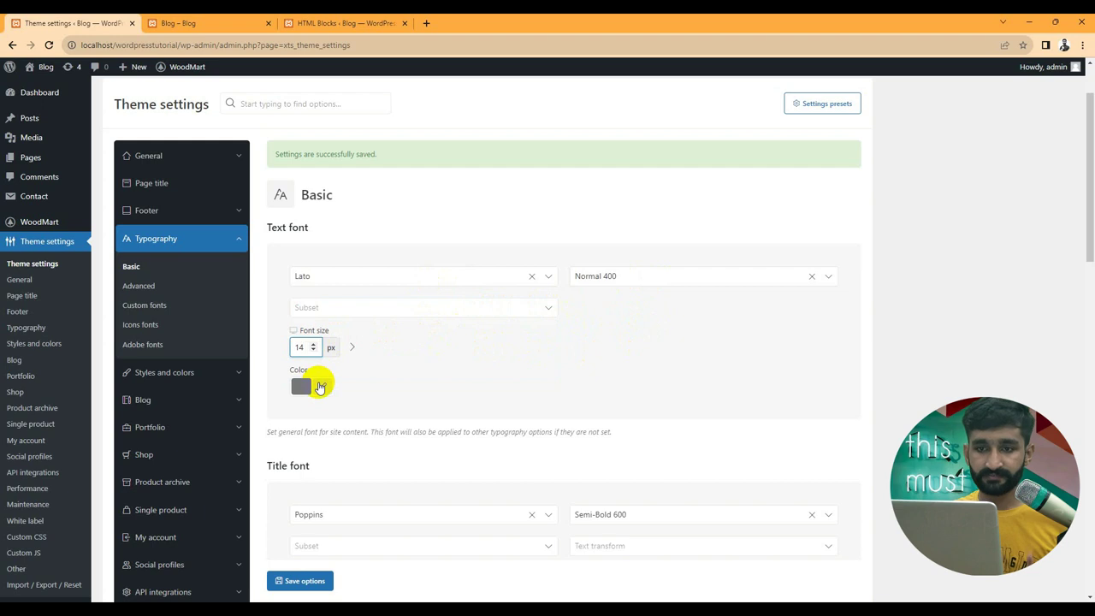
pyautogui.moveTo(268, 229); pyautogui.dragTo(308, 229)
# Step: Review the title font and entities names font options in the basic Typography settings
pyautogui.scroll(-2, 262, 542)
pyautogui.moveTo(268, 352); pyautogui.dragTo(310, 355)
pyautogui.scroll(-2, 360, 411)
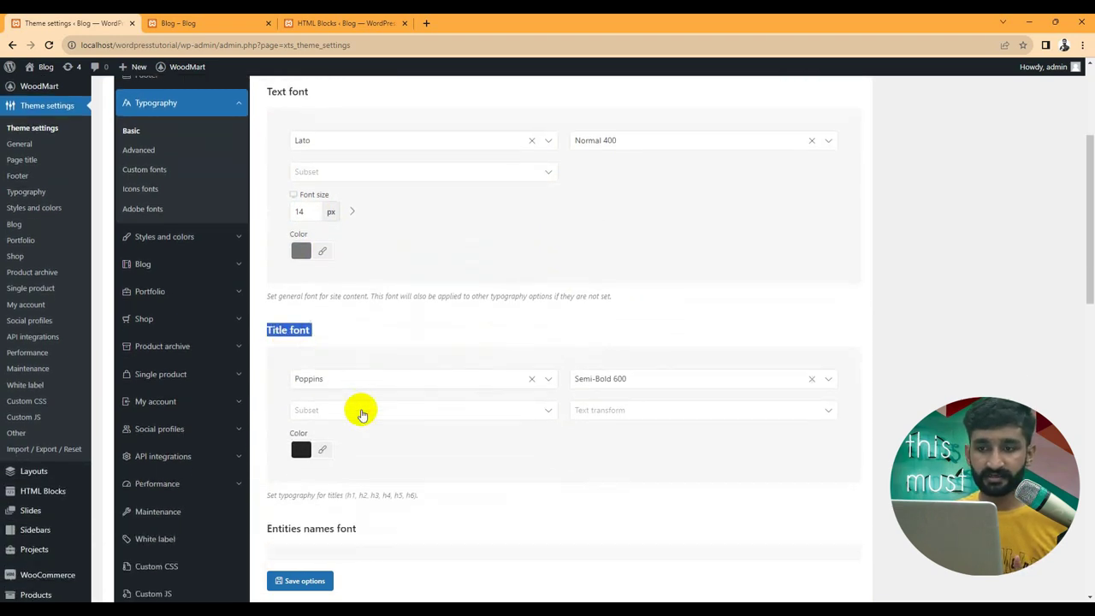
pyautogui.tripleClick(334, 383)
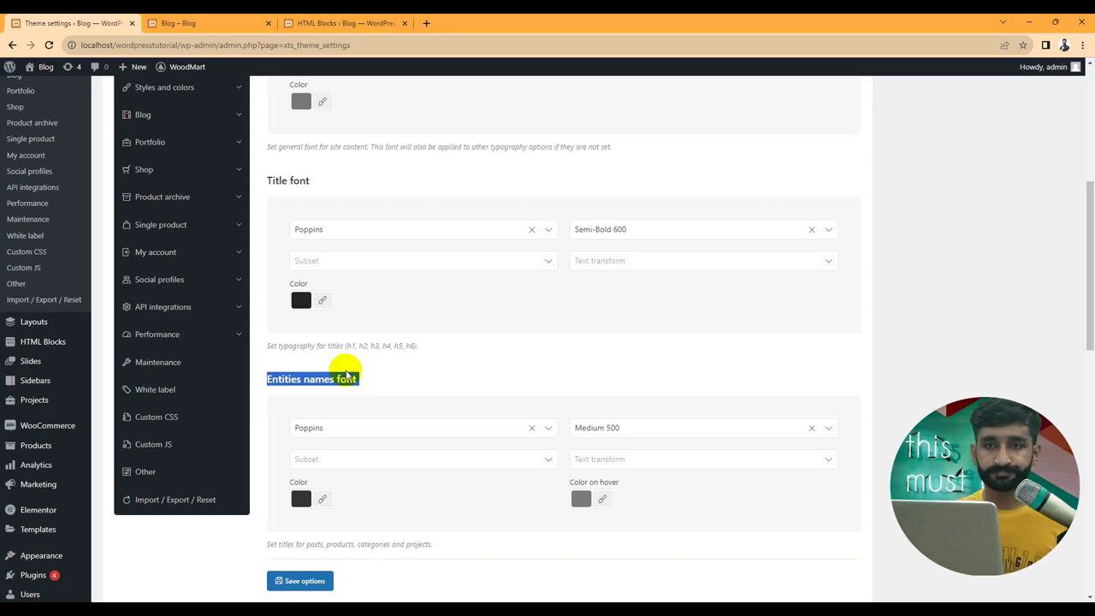
pyautogui.scroll(-1, 300, 283)
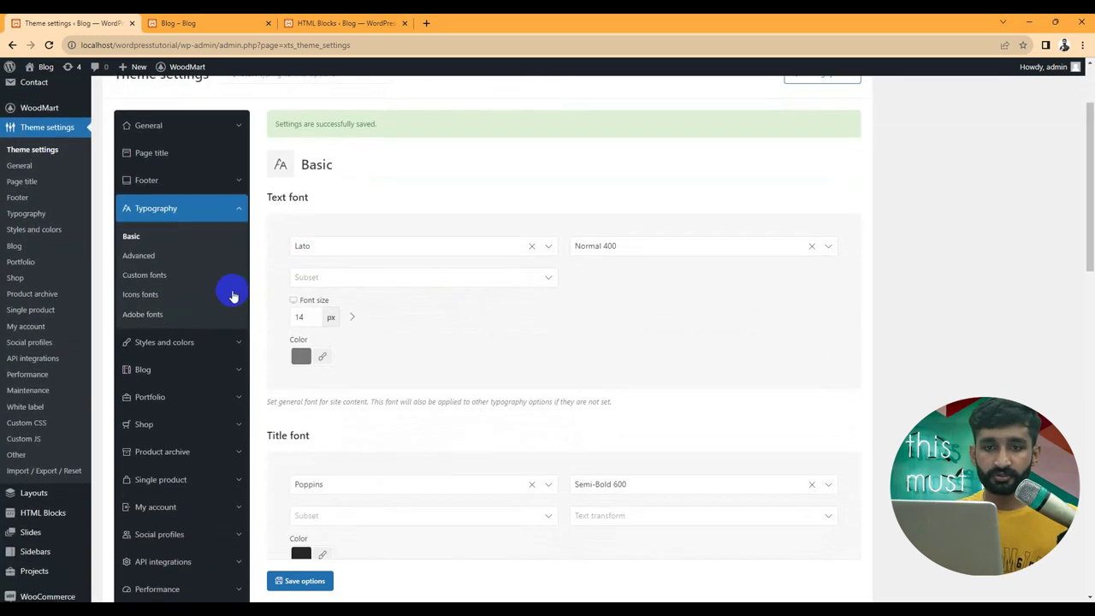
# Step: Look through the Advanced, Custom fonts, Icons fonts and Adobe fonts sections of the Typography settings
pyautogui.click(172, 259)
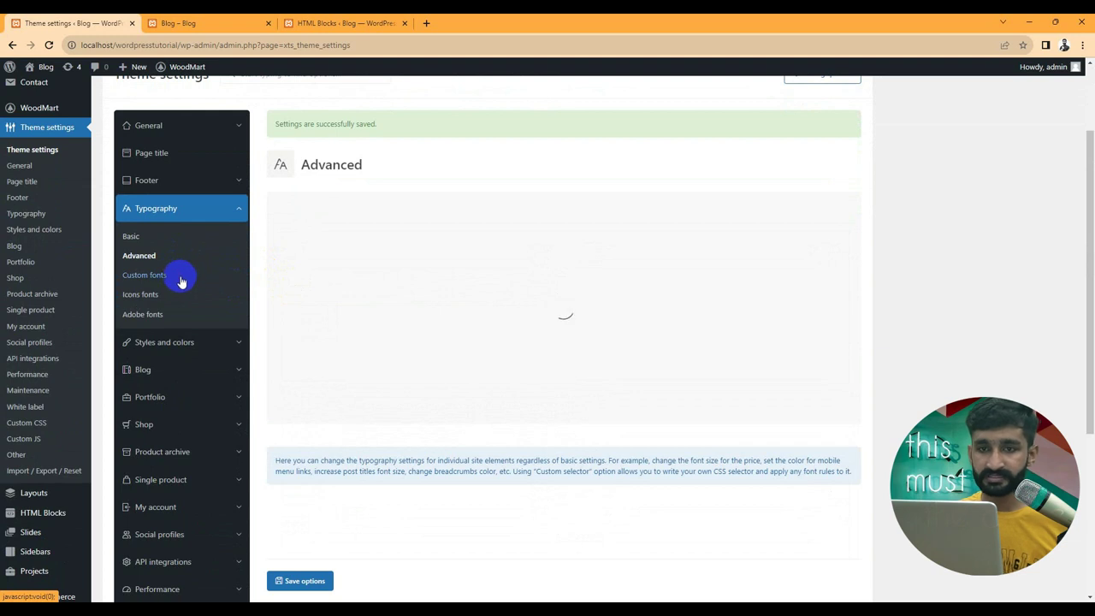
pyautogui.click(179, 279)
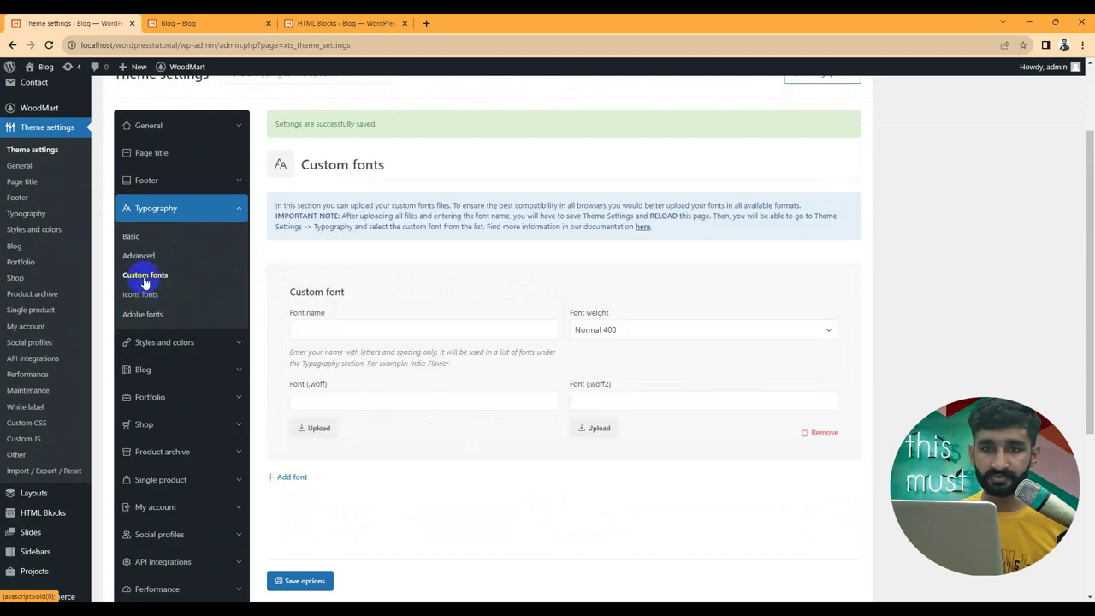
pyautogui.click(139, 294)
pyautogui.click(160, 314)
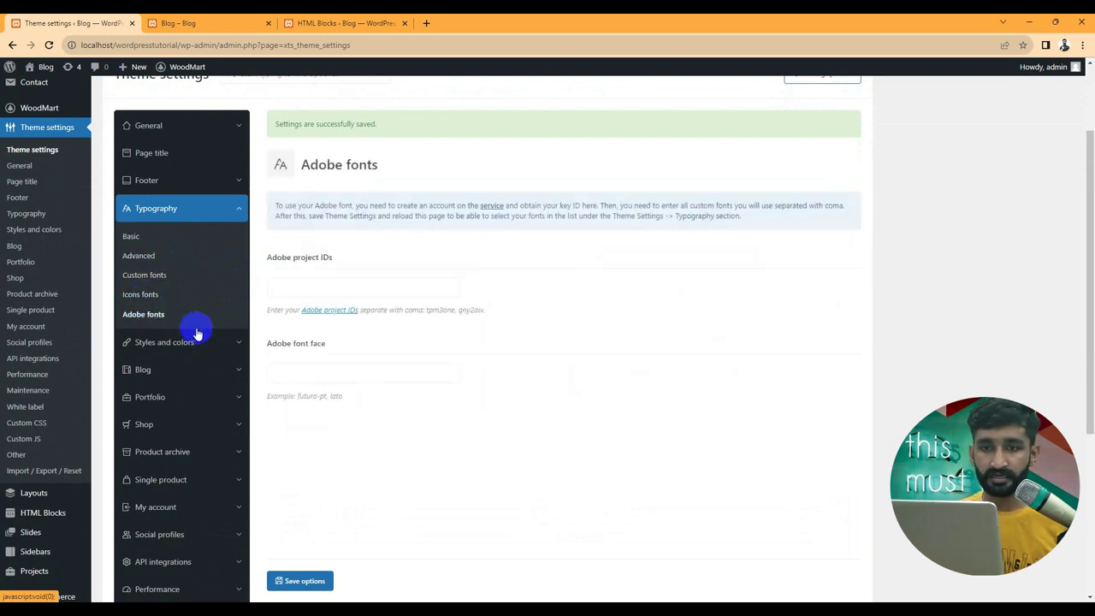
pyautogui.click(308, 377)
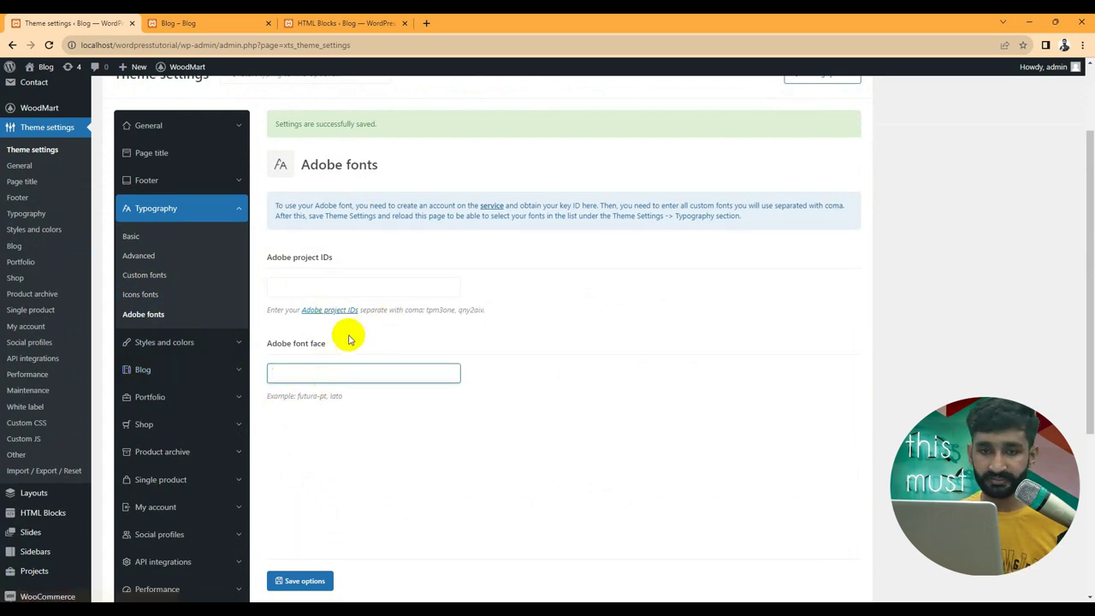
# Step: Look through the Styles, Colors, Pages background, Buttons, Forms and Notices sections of the Styles and colors settings
pyautogui.click(232, 342)
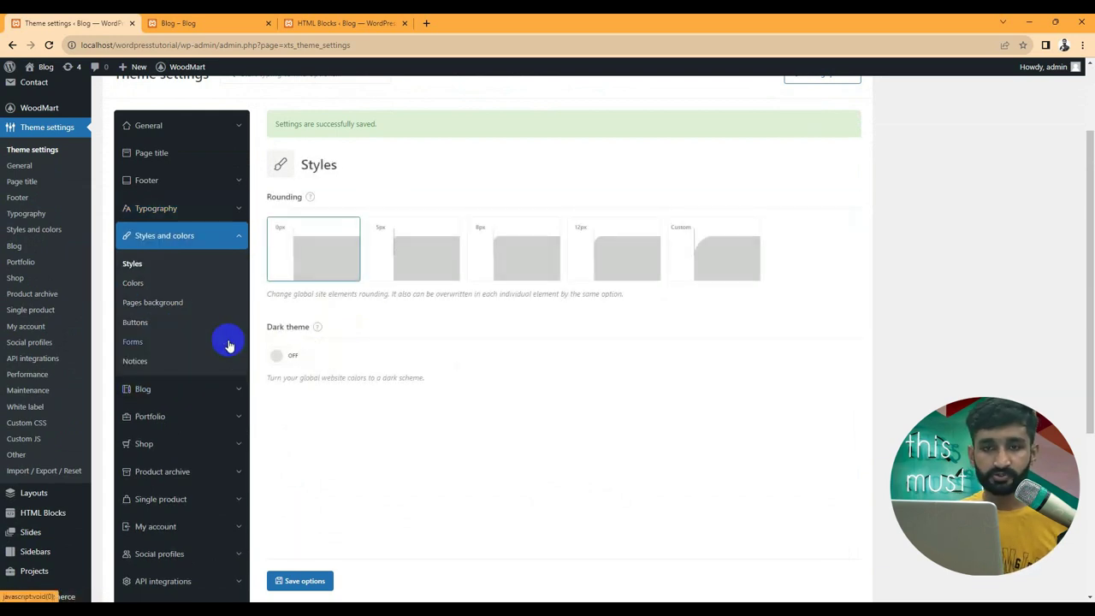
pyautogui.click(162, 287)
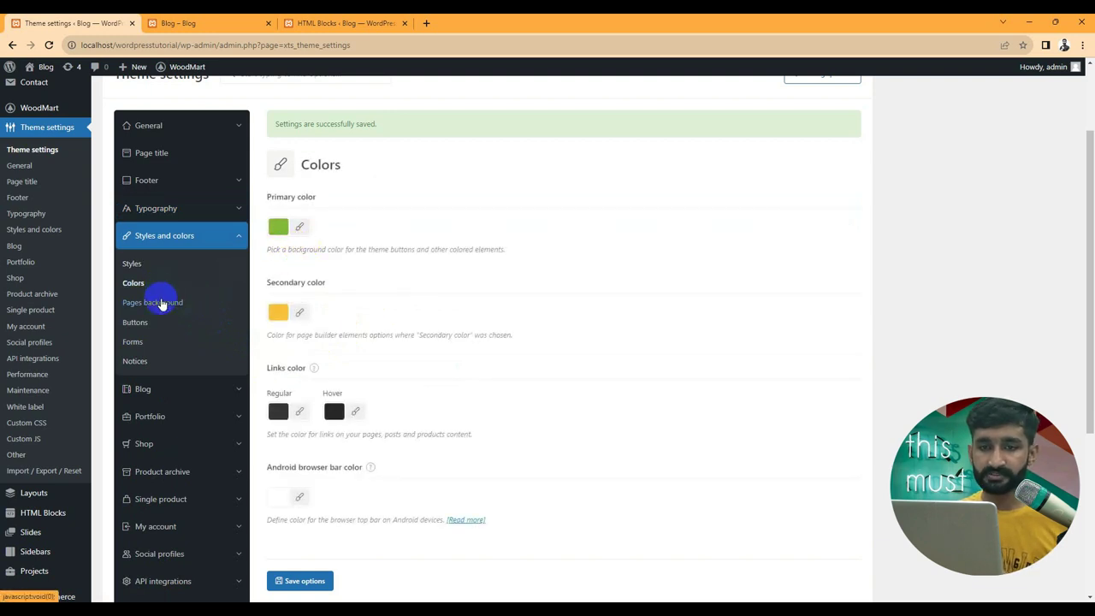
pyautogui.click(162, 305)
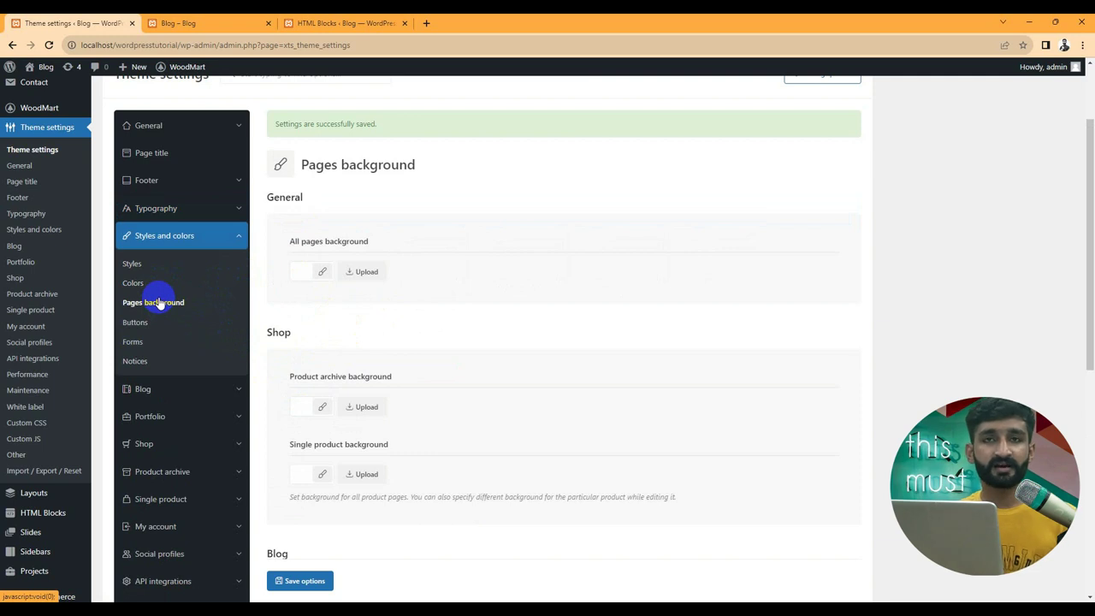
pyautogui.click(165, 324)
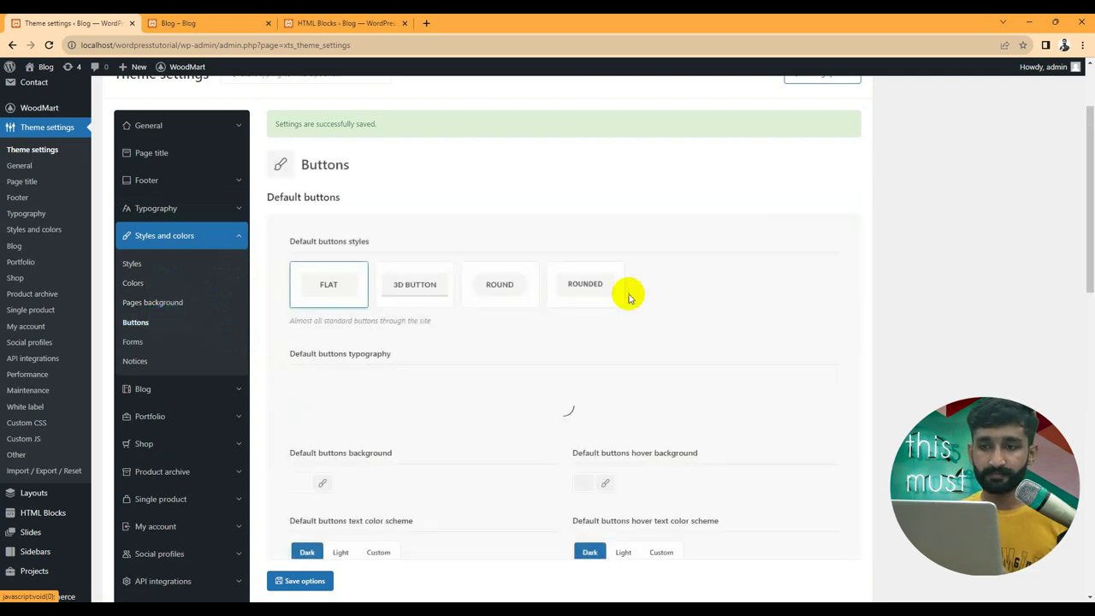
pyautogui.click(182, 342)
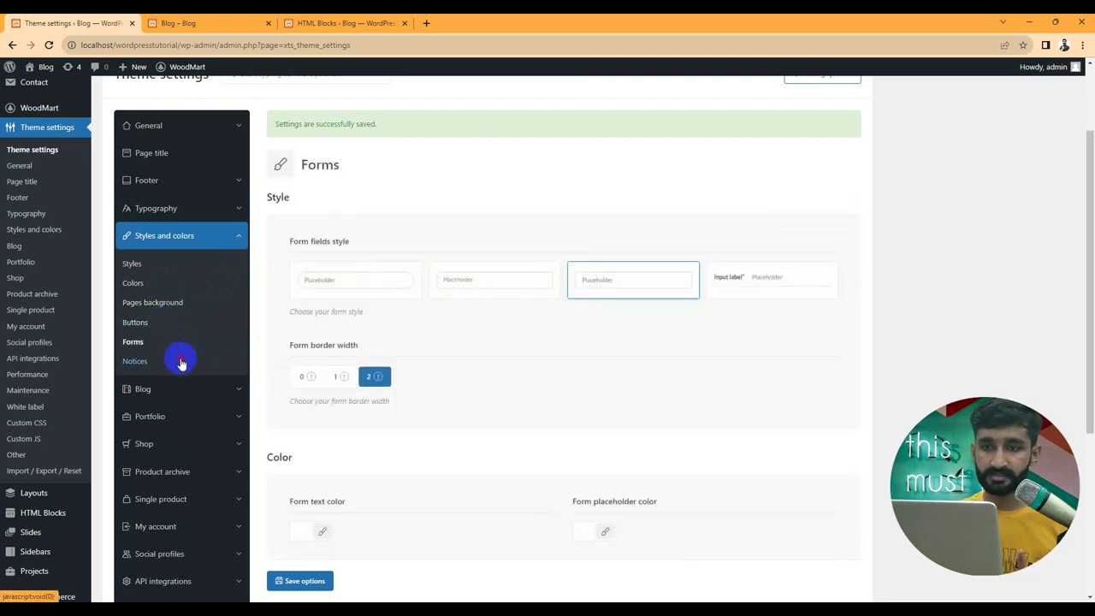
pyautogui.click(181, 361)
# Step: View the Blog layout and sidebar options, followed by the Portfolio page and URL slug options
pyautogui.scroll(-2, 183, 317)
pyautogui.click(181, 277)
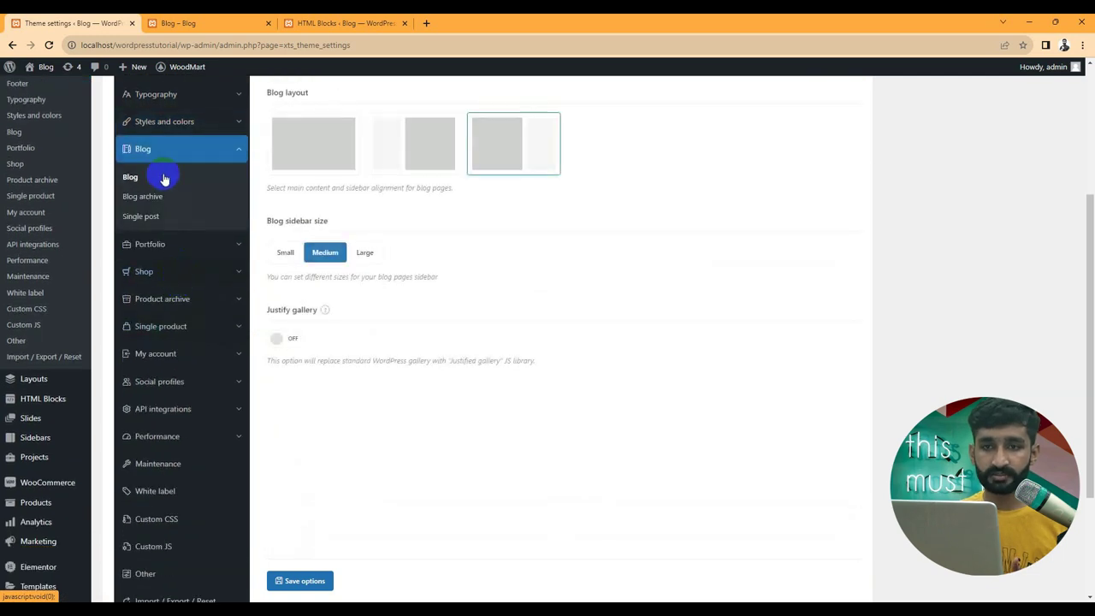
pyautogui.click(171, 245)
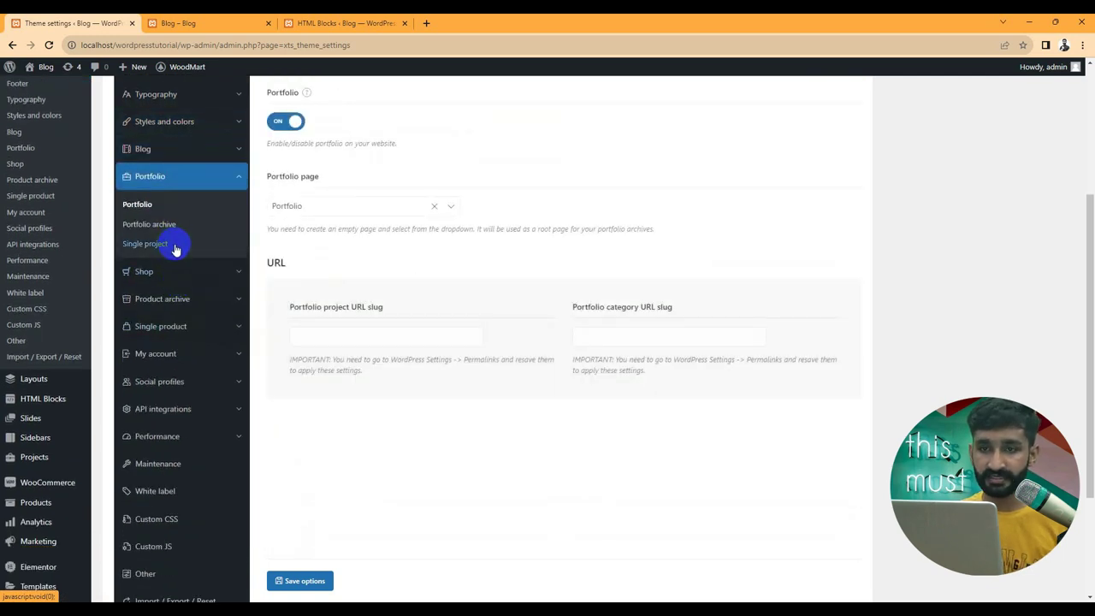
pyautogui.scroll(1, 180, 256)
# Step: Review the Shop settings for cart widget, SKU, catalog mode, size guides, price hiding and frequently bought together, and open the Variable products section
pyautogui.click(166, 326)
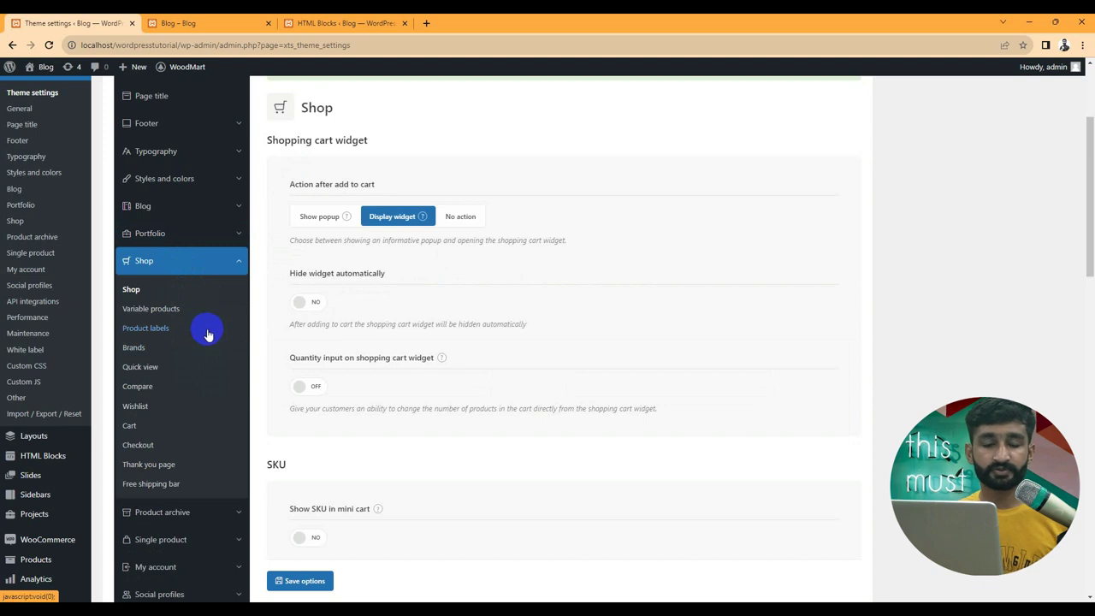
pyautogui.scroll(-2, 386, 241)
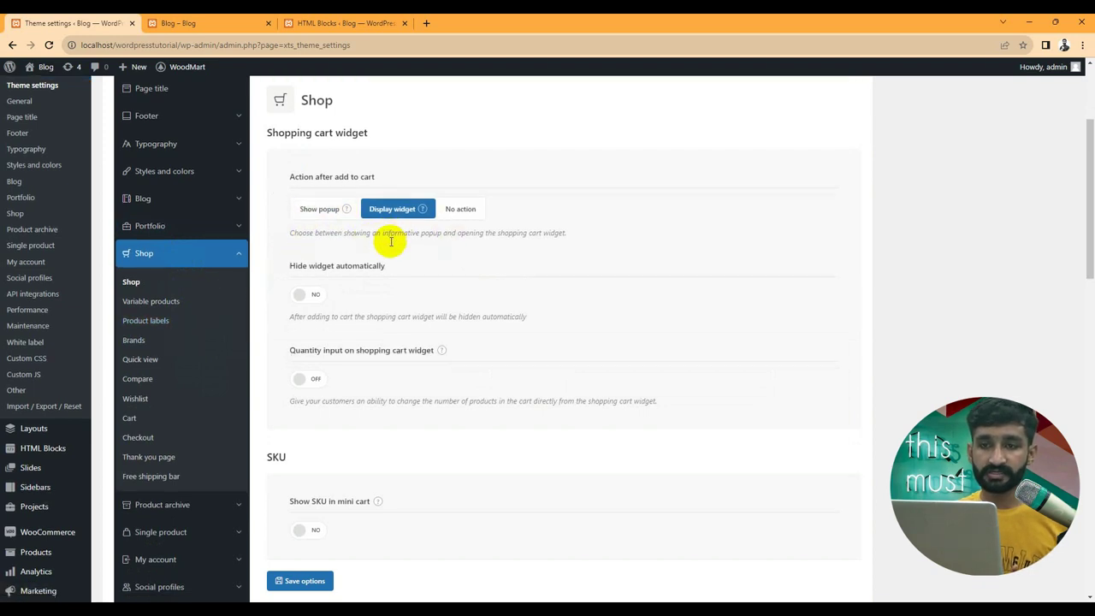
pyautogui.scroll(-3, 390, 246)
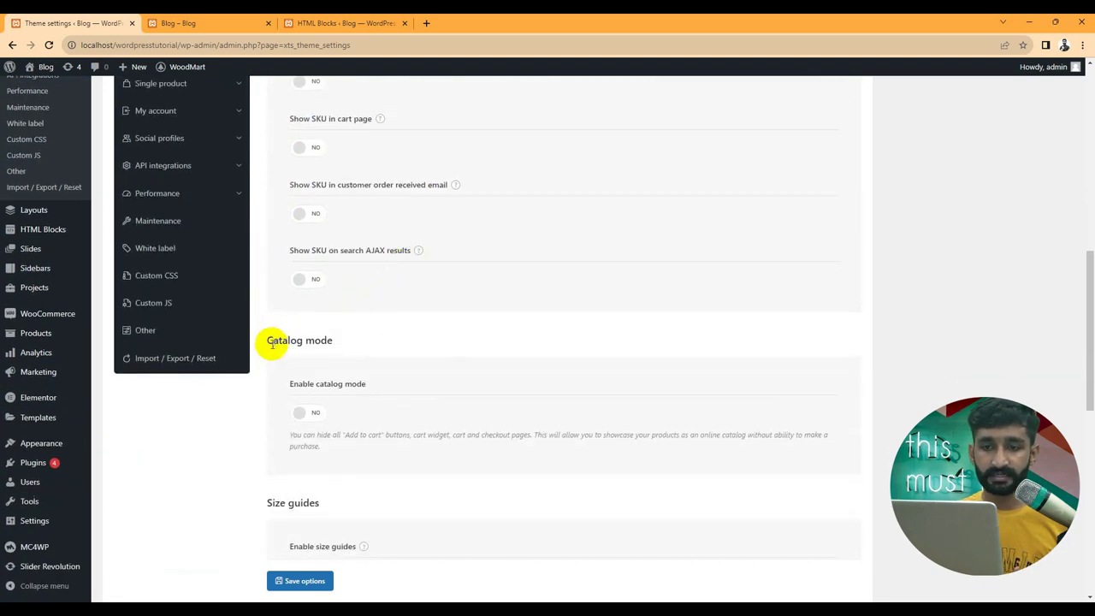
pyautogui.scroll(-2, 274, 340)
pyautogui.scroll(-3, 311, 355)
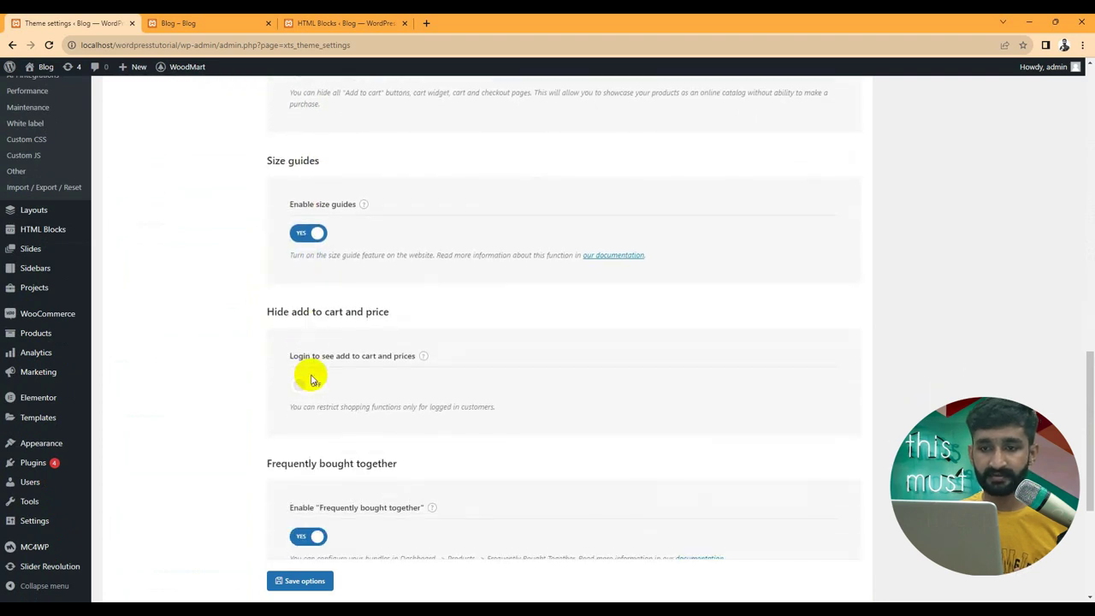
pyautogui.scroll(-3, 309, 313)
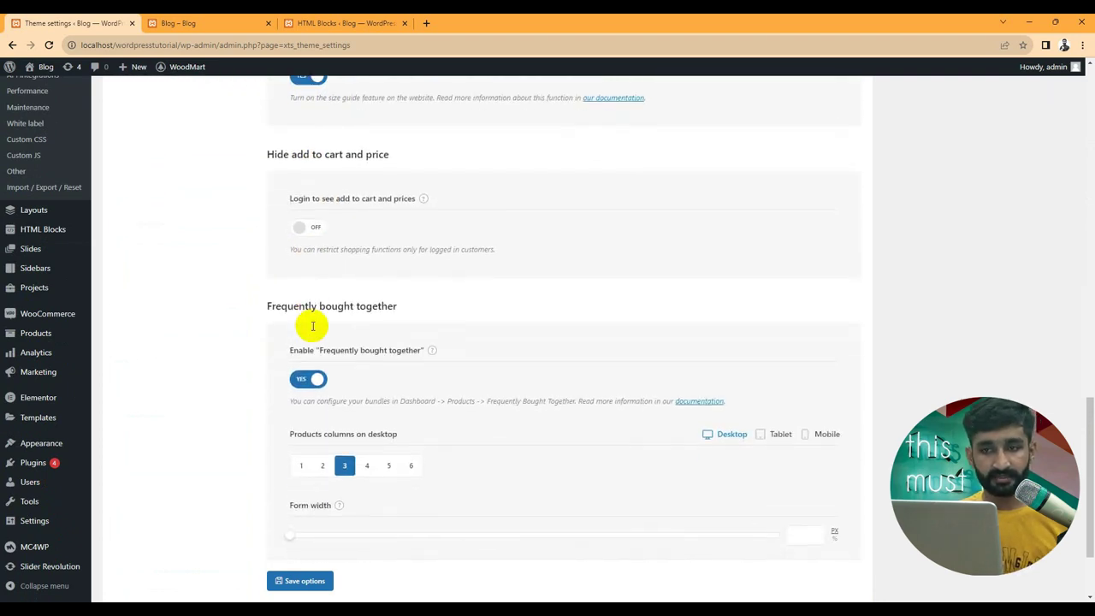
pyautogui.scroll(10, 313, 332)
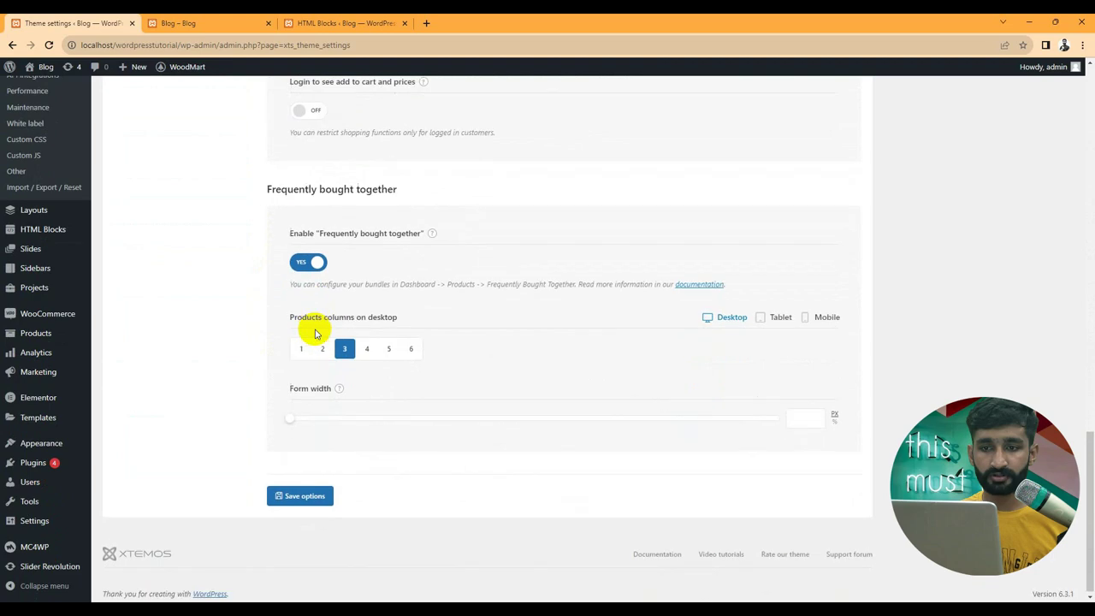
pyautogui.scroll(1, 180, 236)
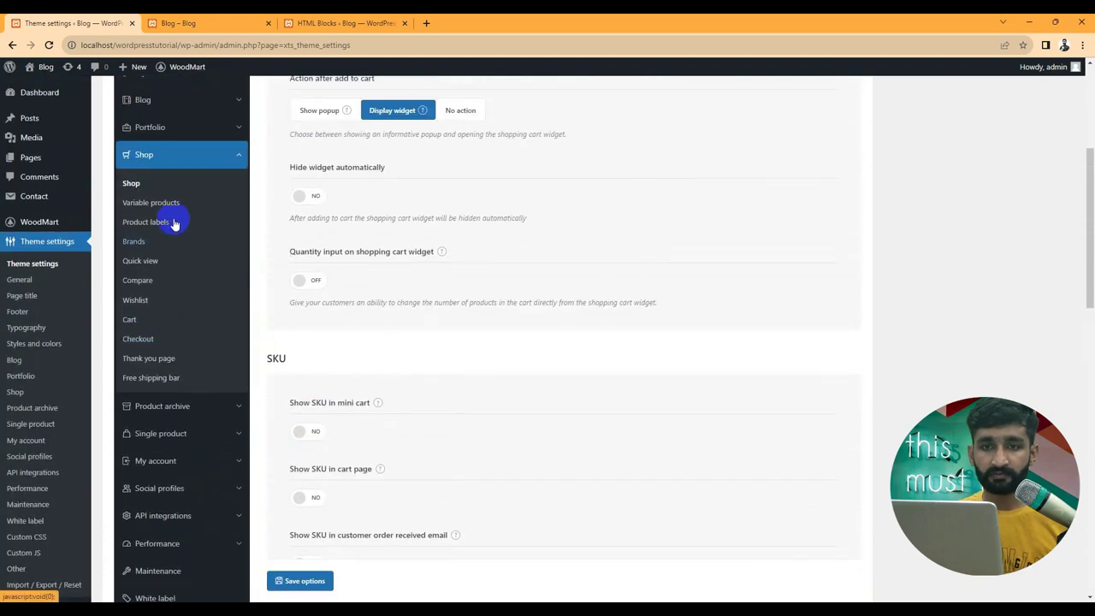
pyautogui.click(168, 206)
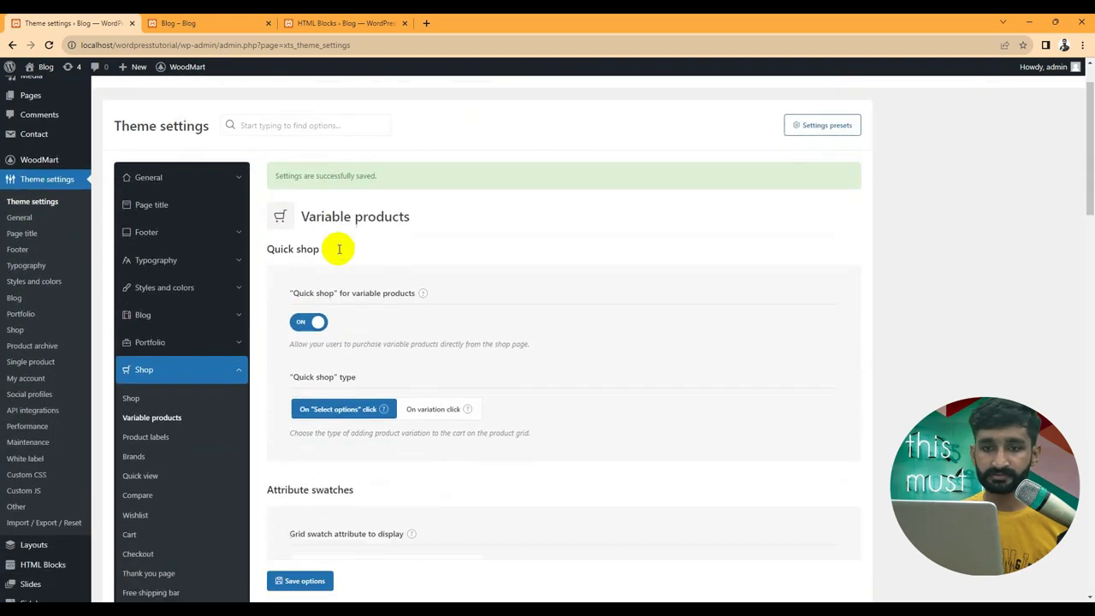
# Step: Look through the Product labels, Brands, Quick view, Compare and Wishlist sections of the Shop settings
pyautogui.click(171, 328)
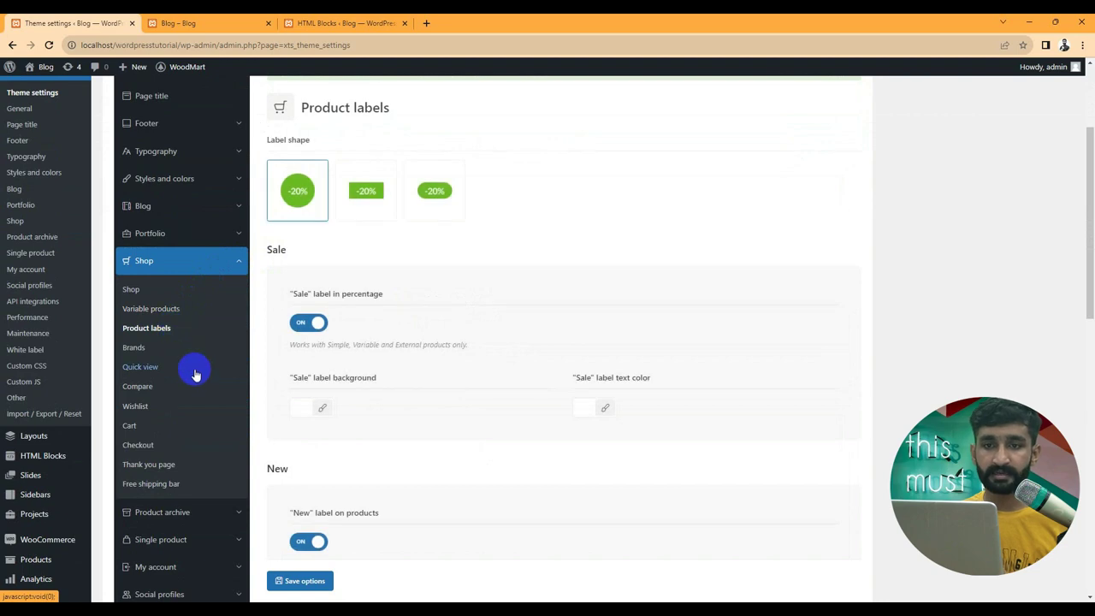
pyautogui.scroll(-8, 381, 363)
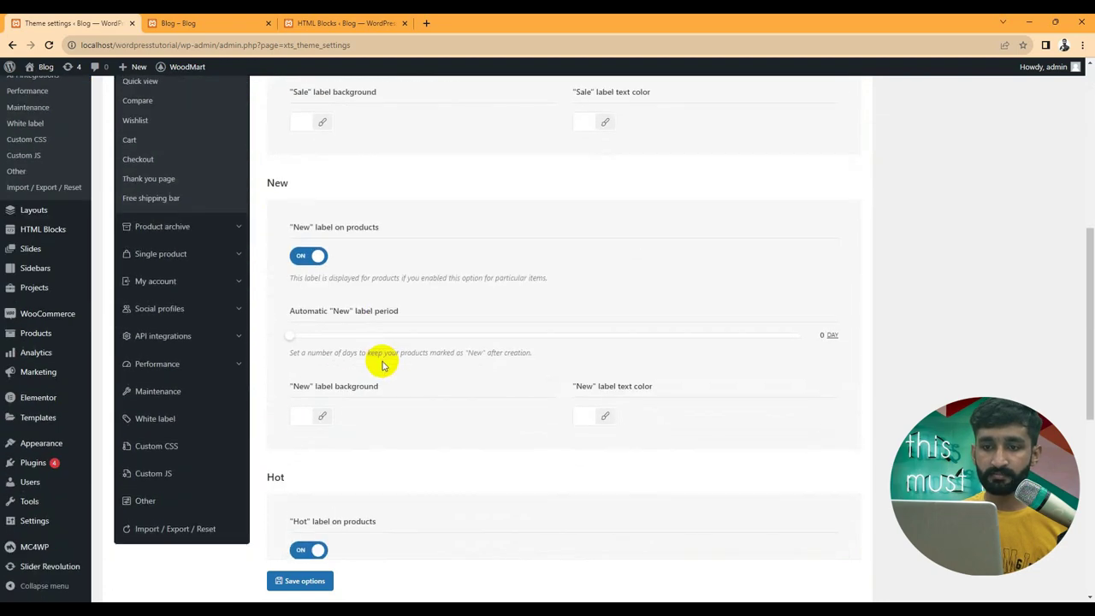
pyautogui.scroll(10, 382, 365)
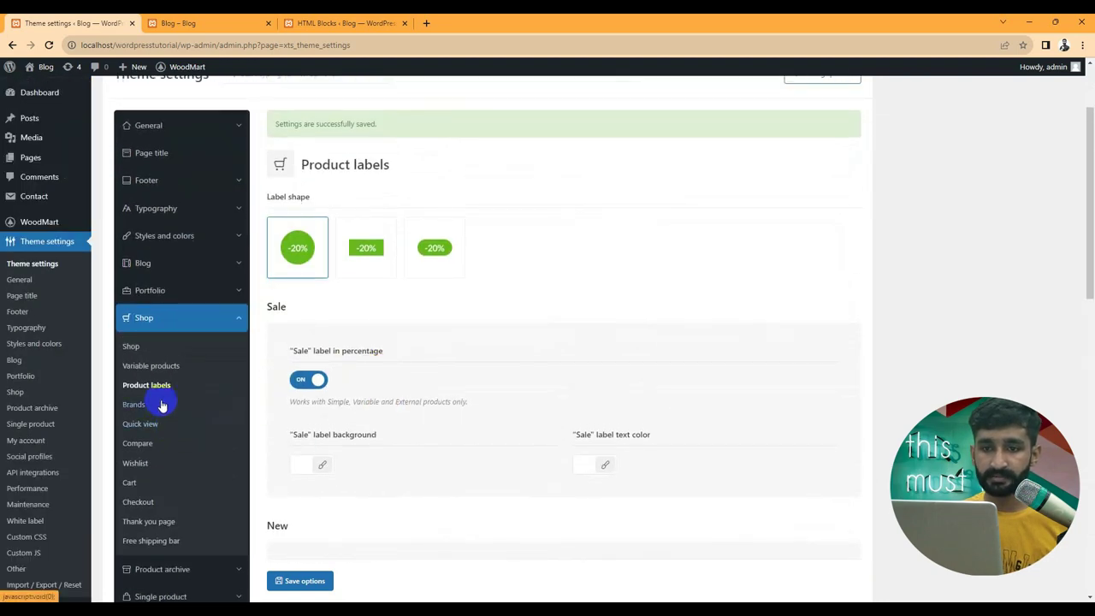
pyautogui.click(154, 405)
pyautogui.click(170, 424)
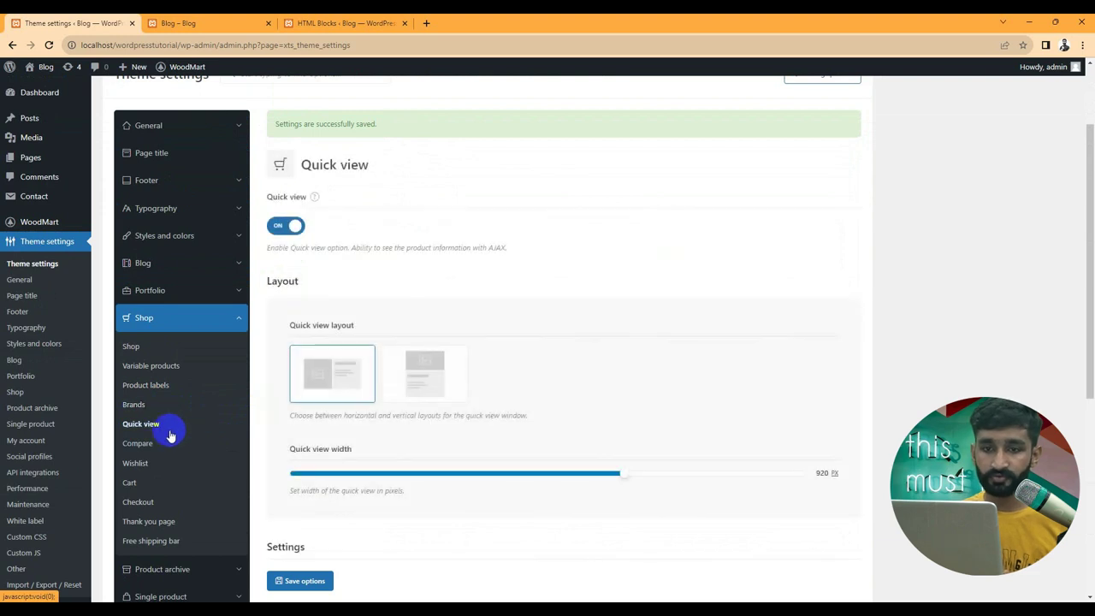
pyautogui.click(138, 443)
pyautogui.scroll(-2, 171, 427)
pyautogui.click(150, 350)
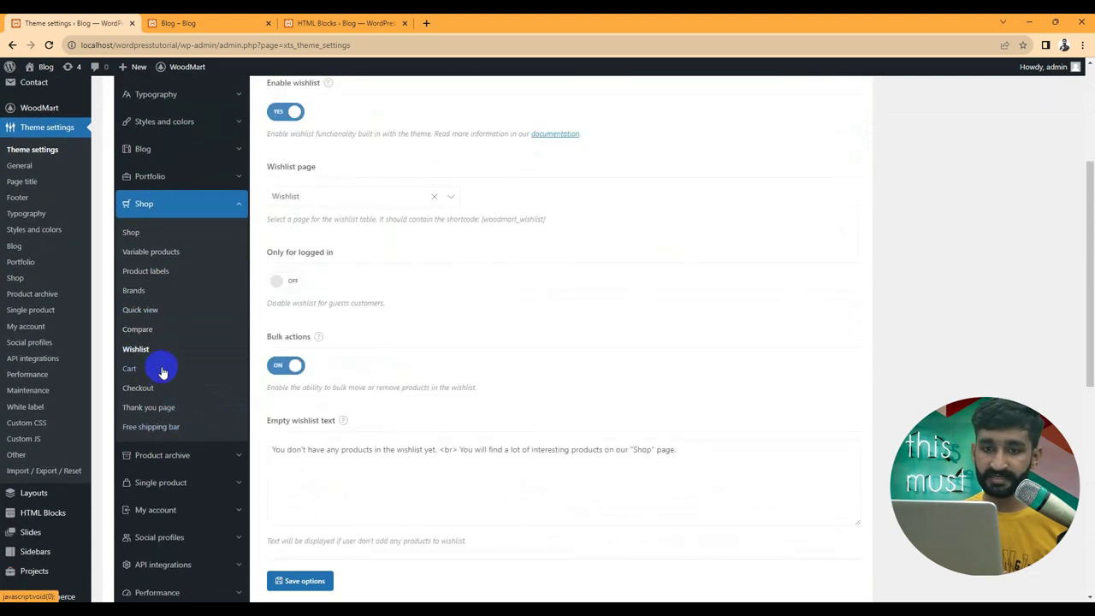
# Step: Review the Cart, Checkout and Thank you page sections of the Shop settings
pyautogui.click(164, 370)
pyautogui.click(171, 389)
pyautogui.click(171, 408)
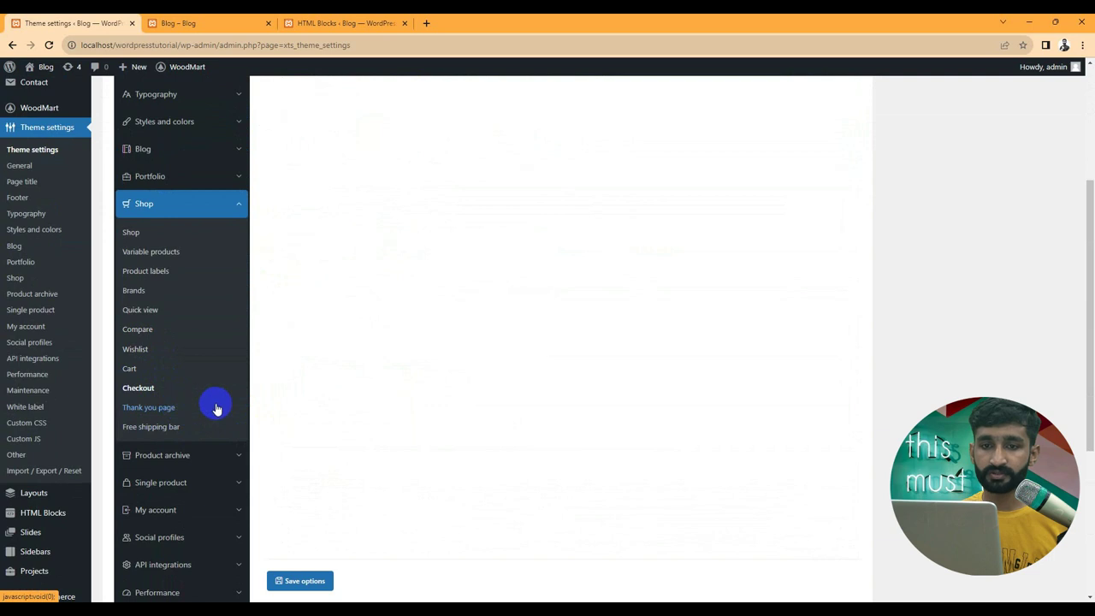
pyautogui.scroll(2, 309, 417)
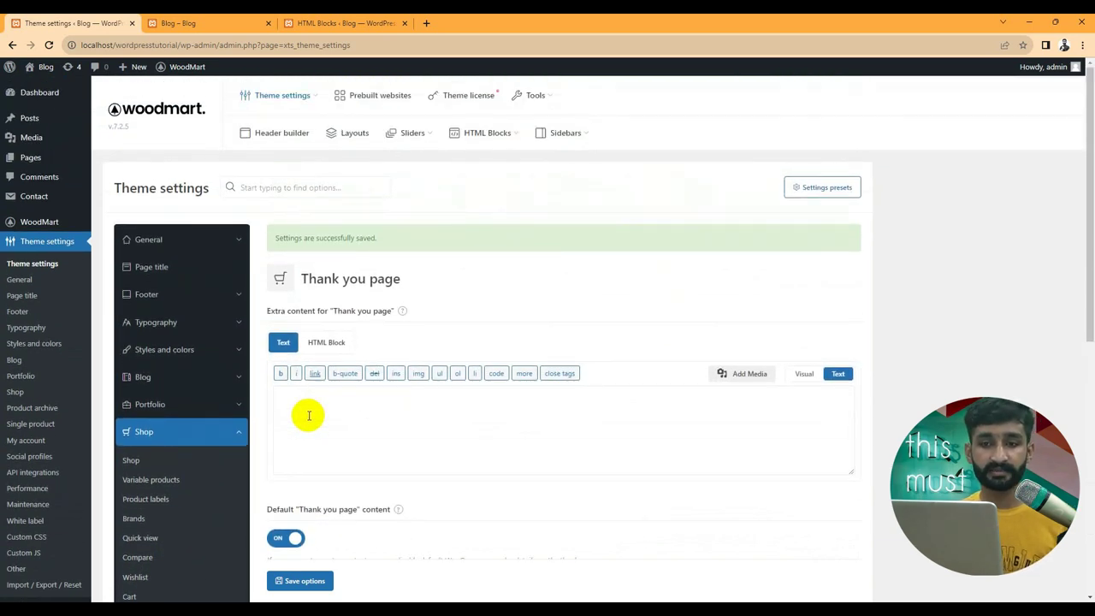
pyautogui.scroll(-2, 309, 416)
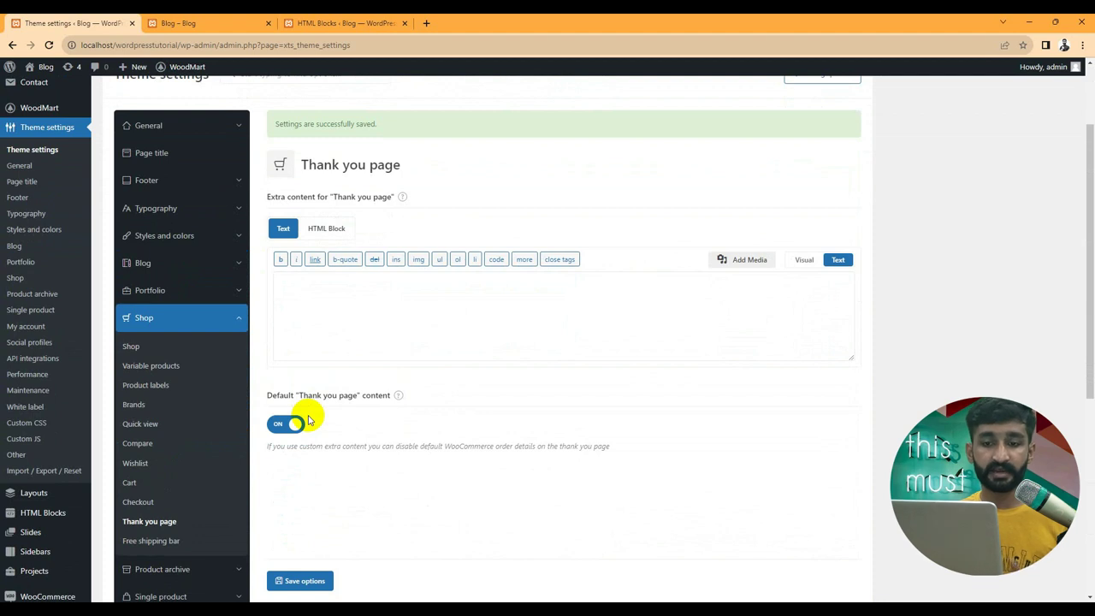
# Step: Enable the Free shipping bar in the Shop settings and save the options
pyautogui.click(159, 540)
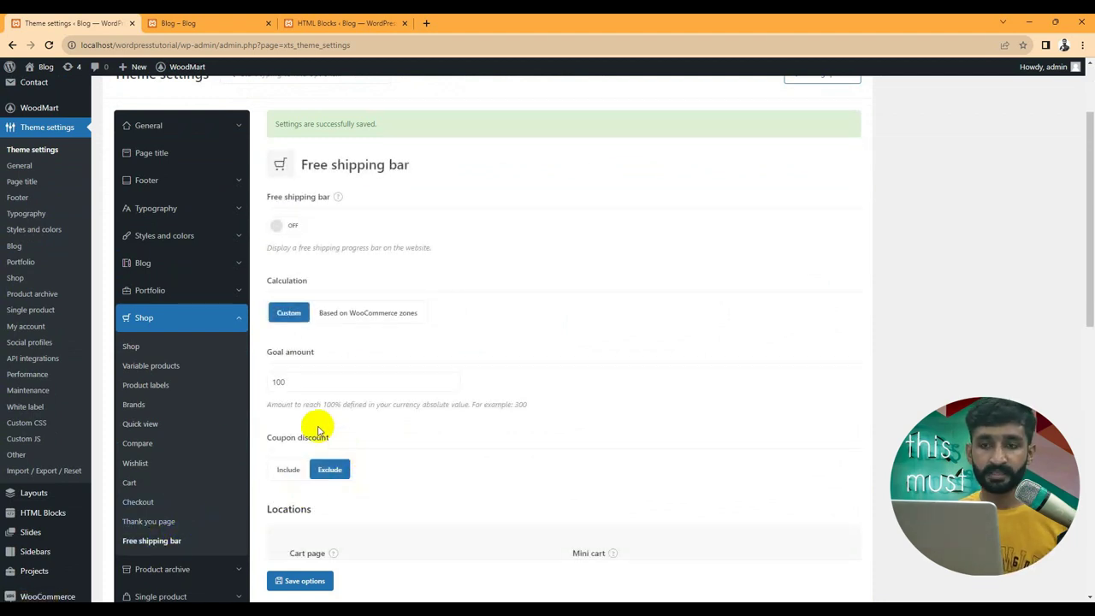
pyautogui.scroll(-2, 315, 429)
pyautogui.scroll(3, 312, 429)
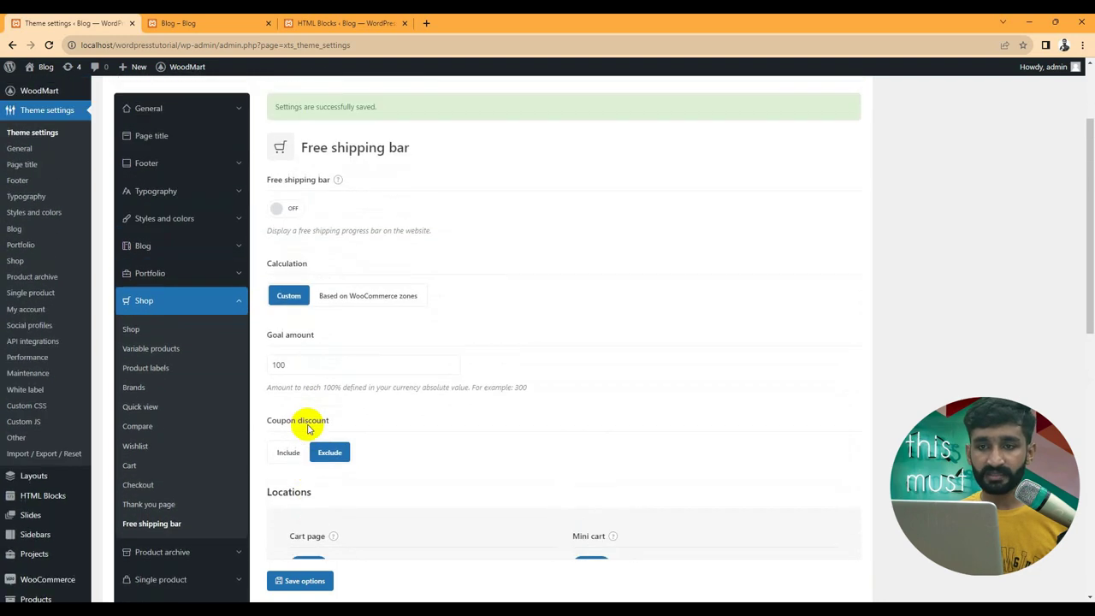
pyautogui.click(291, 283)
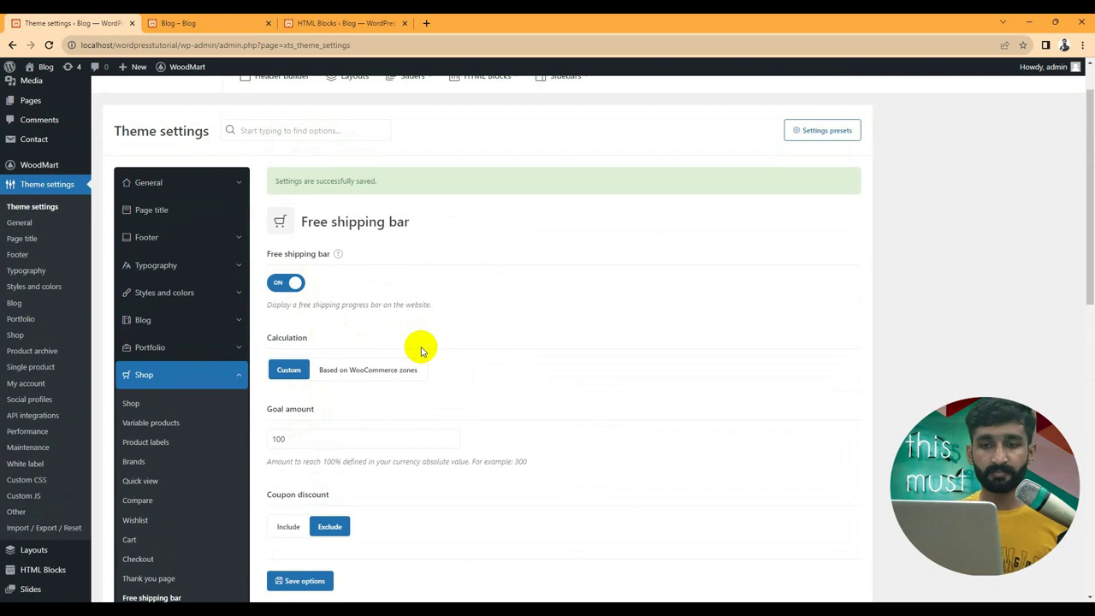
pyautogui.click(371, 439)
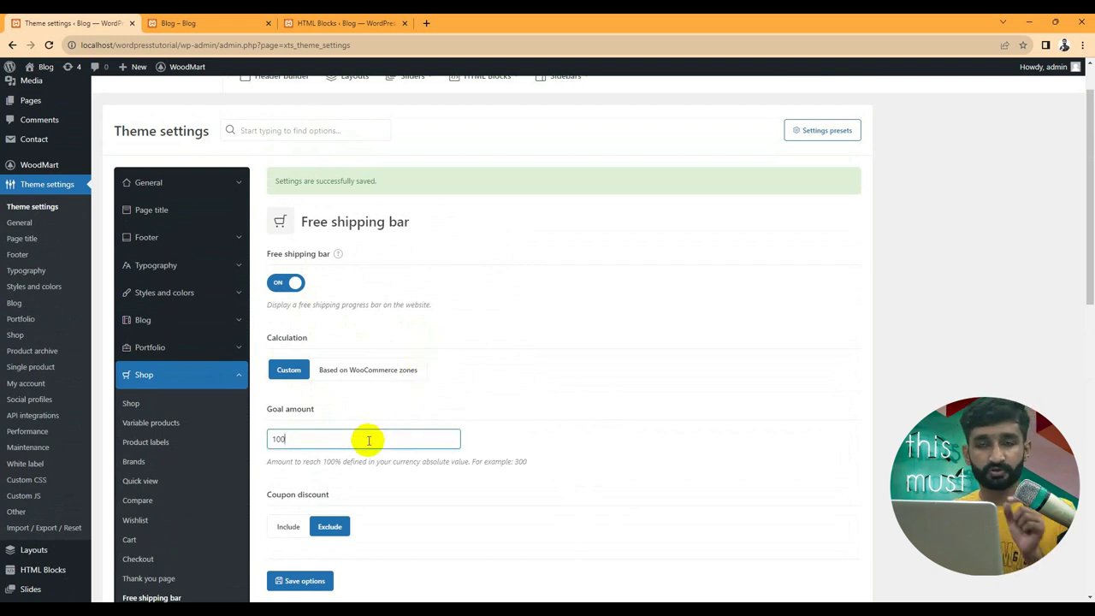
pyautogui.scroll(-2, 354, 452)
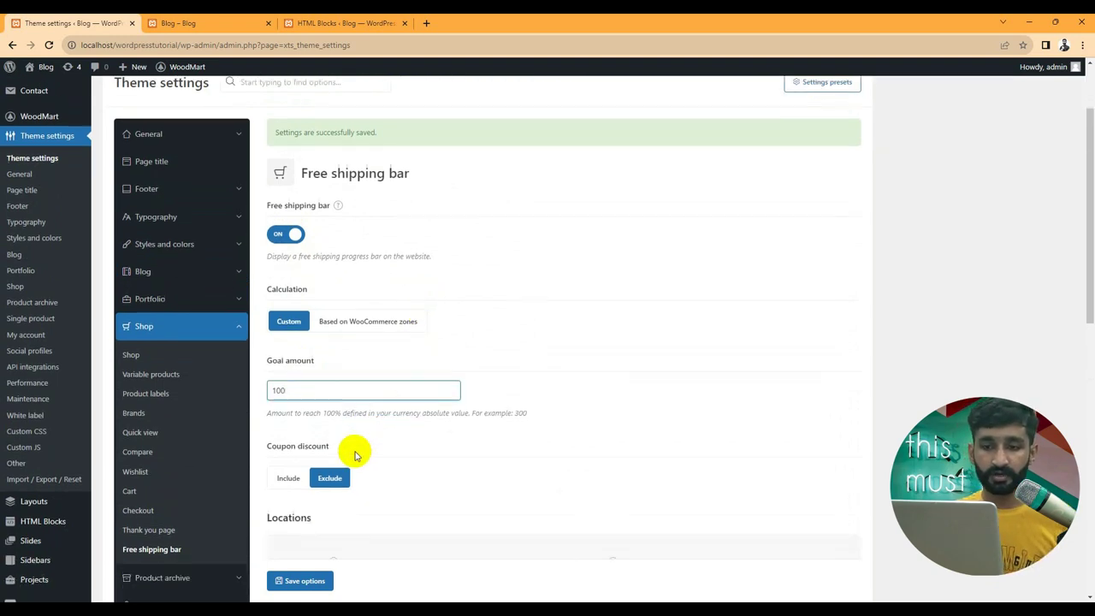
pyautogui.click(299, 581)
pyautogui.scroll(-3, 368, 376)
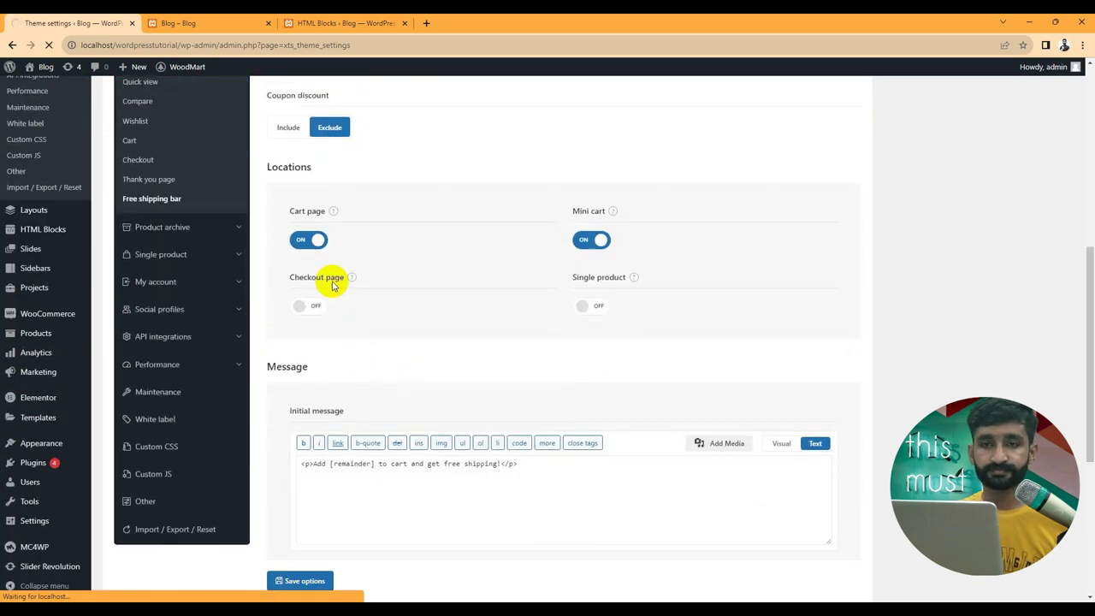
# Step: Open the Shop page of the live site and bring its product grid into view
pyautogui.click(243, 25)
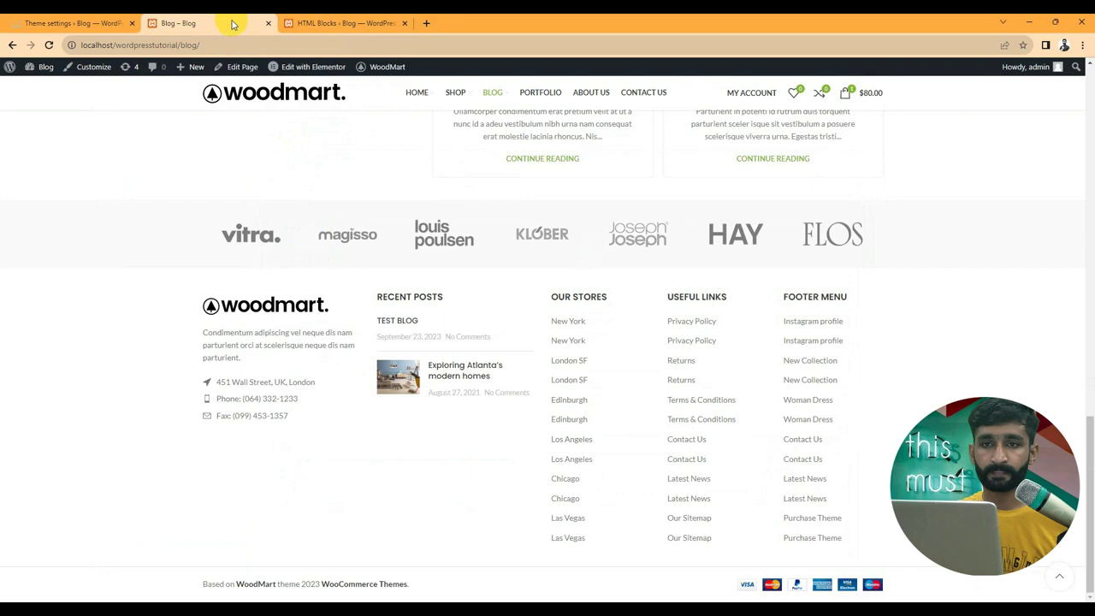
pyautogui.scroll(10, 413, 181)
pyautogui.moveTo(453, 90)
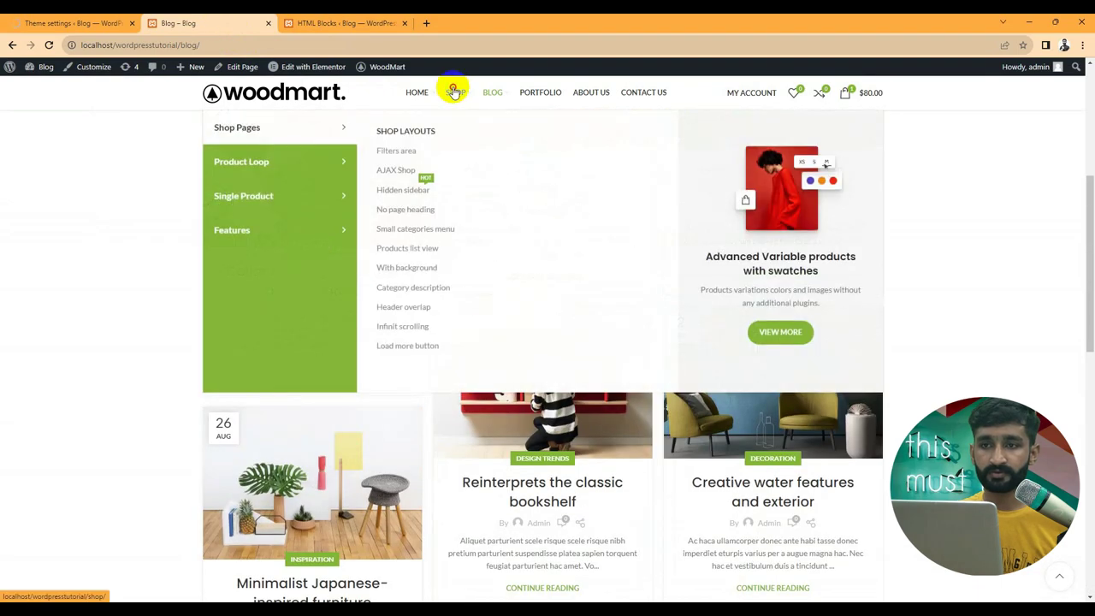
pyautogui.click(325, 226)
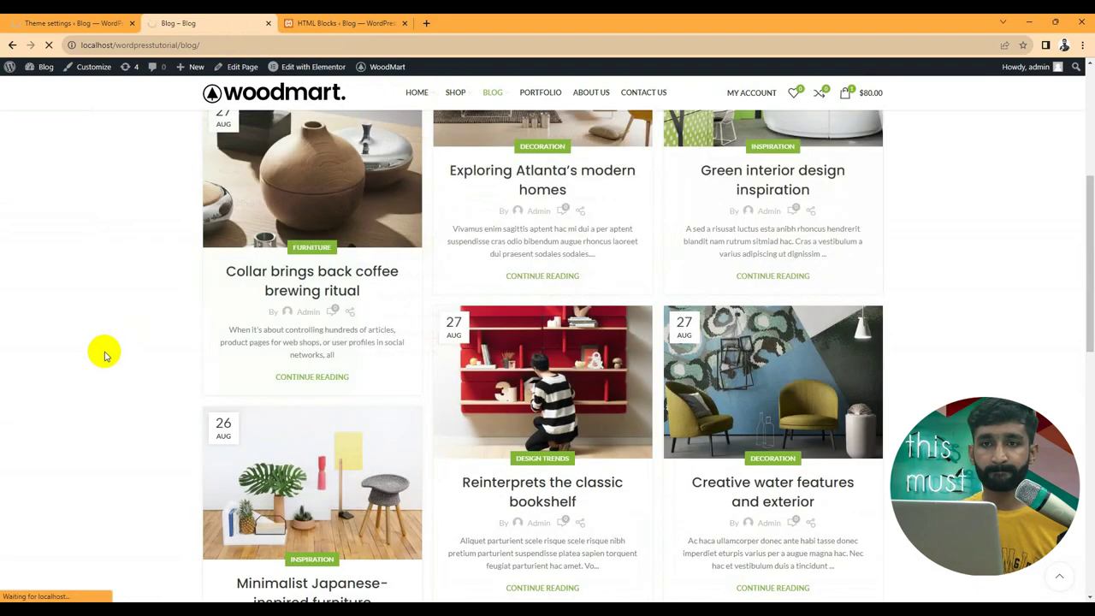
pyautogui.click(75, 23)
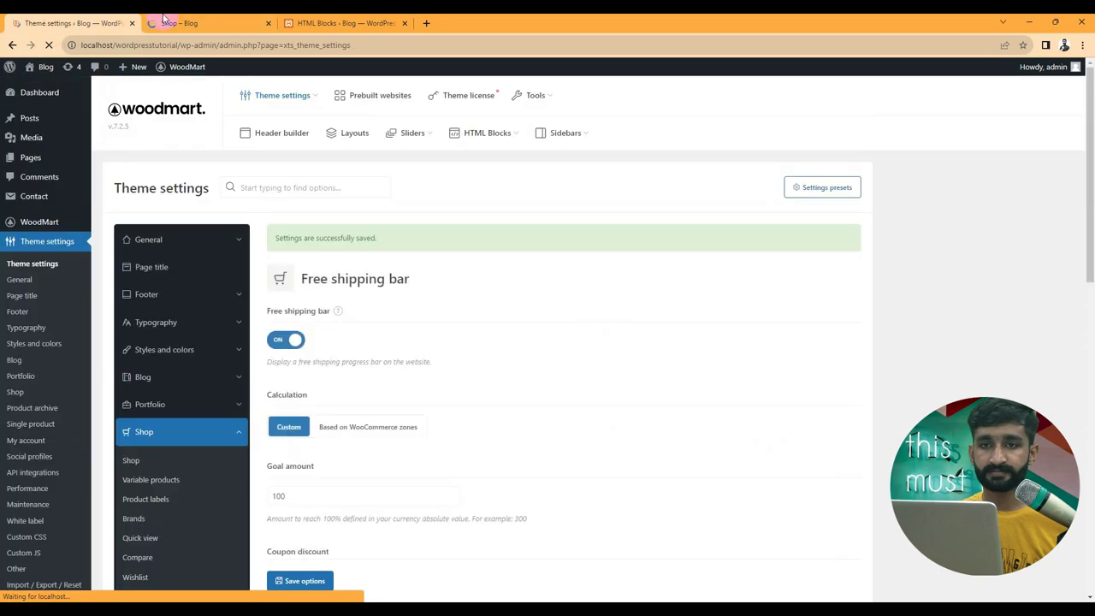
pyautogui.click(164, 19)
pyautogui.scroll(-5, 453, 237)
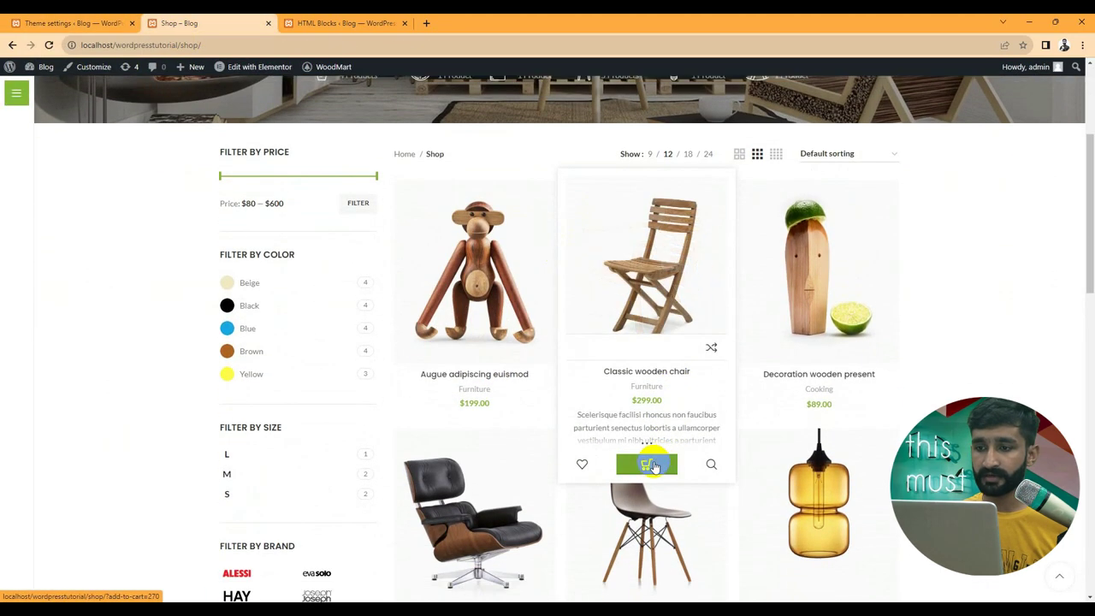
# Step: Add the Classic wooden chair to the cart to check the free shipping bar, and remove it again
pyautogui.click(653, 466)
pyautogui.scroll(1, 689, 359)
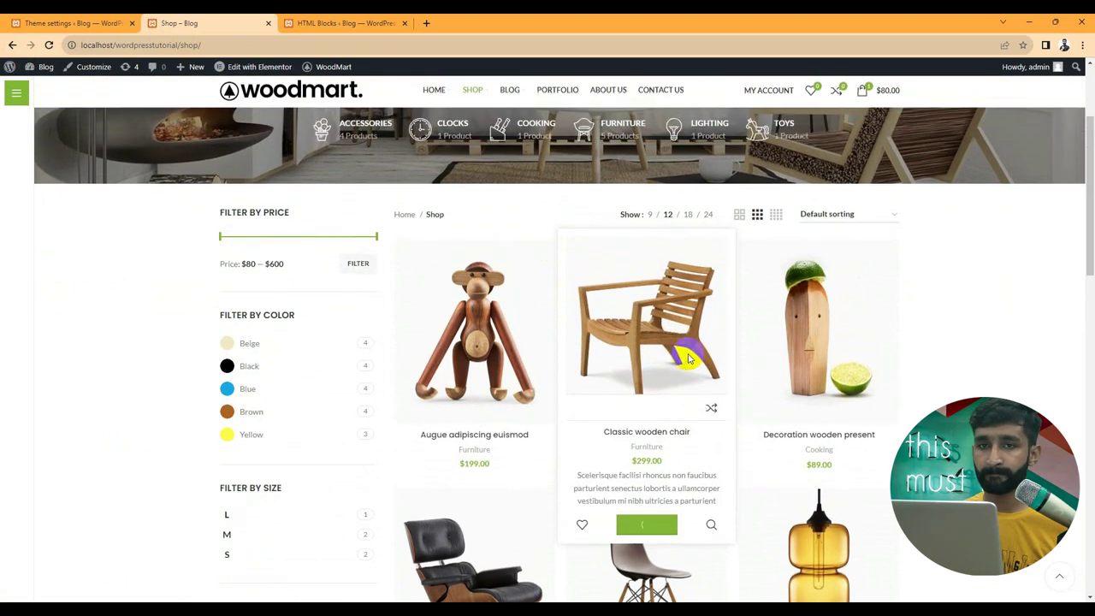
pyautogui.scroll(2, 689, 360)
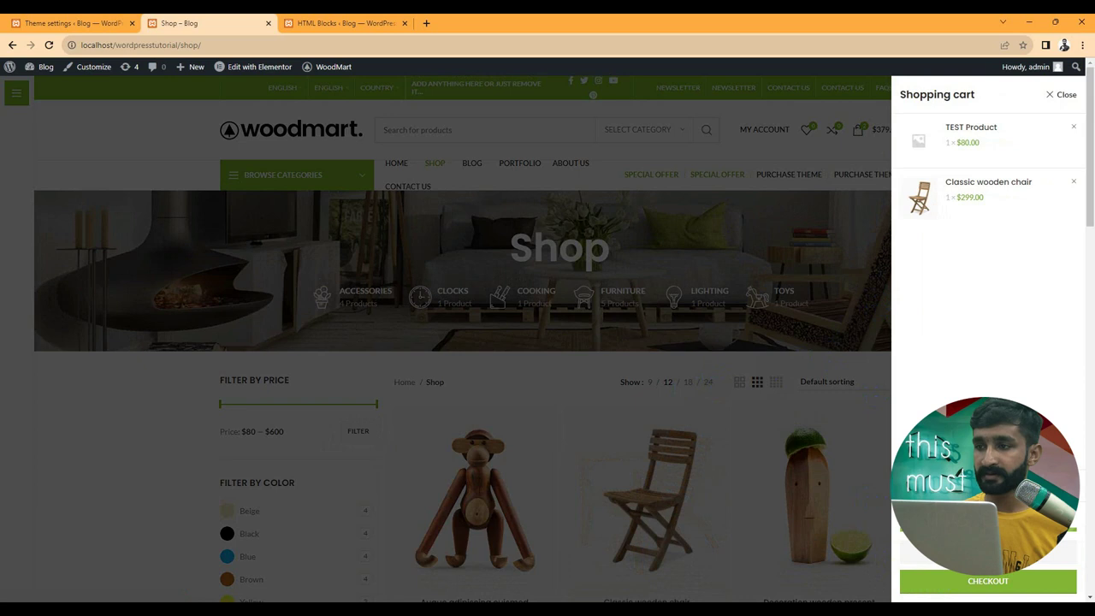
pyautogui.click(1073, 181)
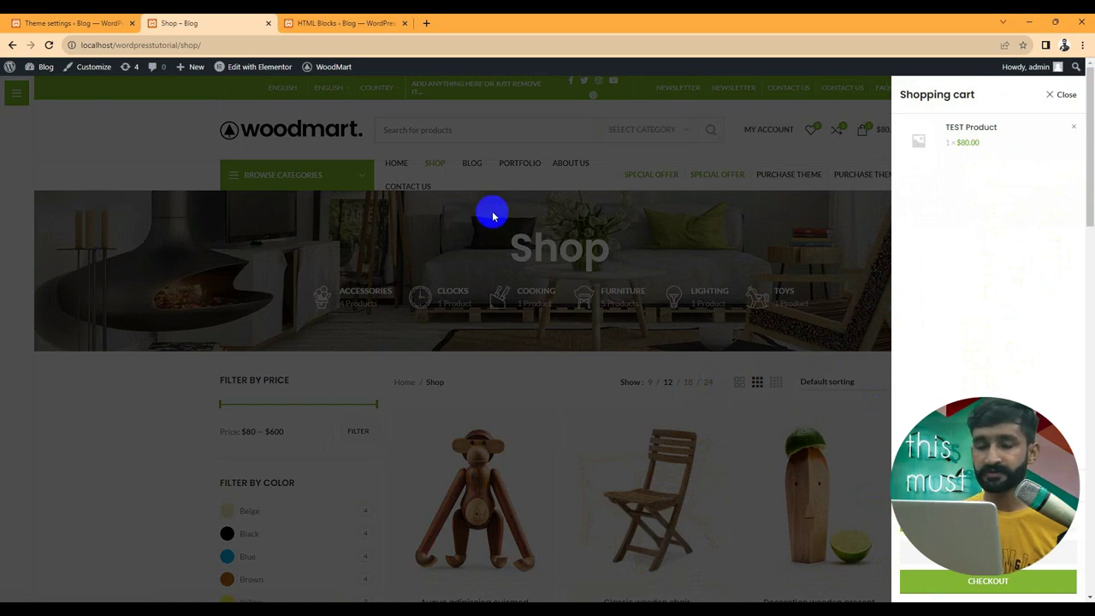
# Step: Return to the theme settings, review the Product archive and Products grid options, and open the Products styles section
pyautogui.click(94, 17)
pyautogui.scroll(-3, 282, 313)
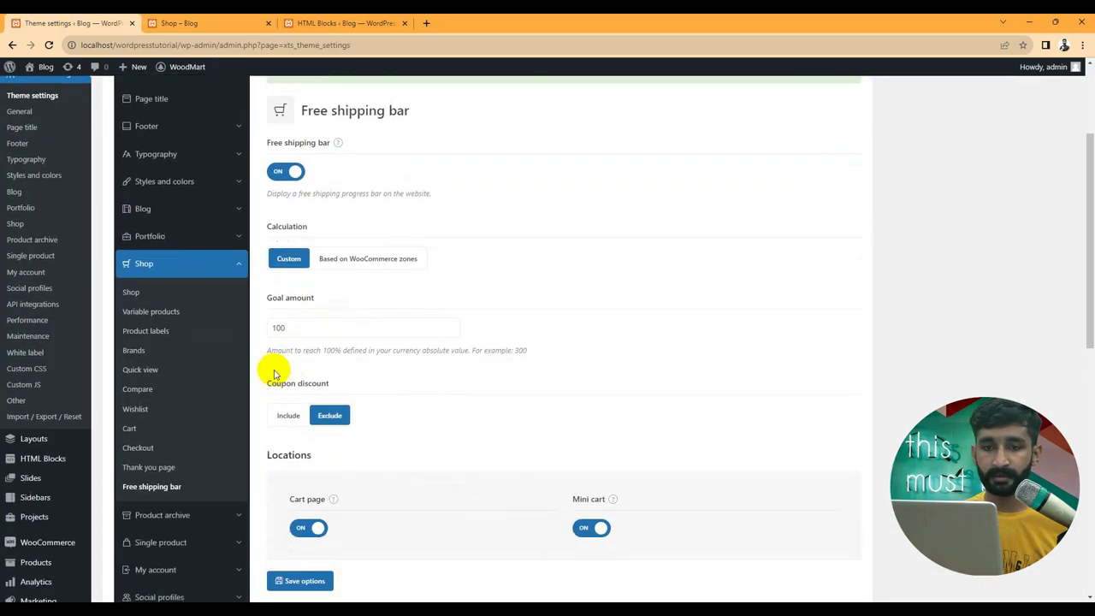
pyautogui.scroll(-2, 164, 487)
pyautogui.click(190, 454)
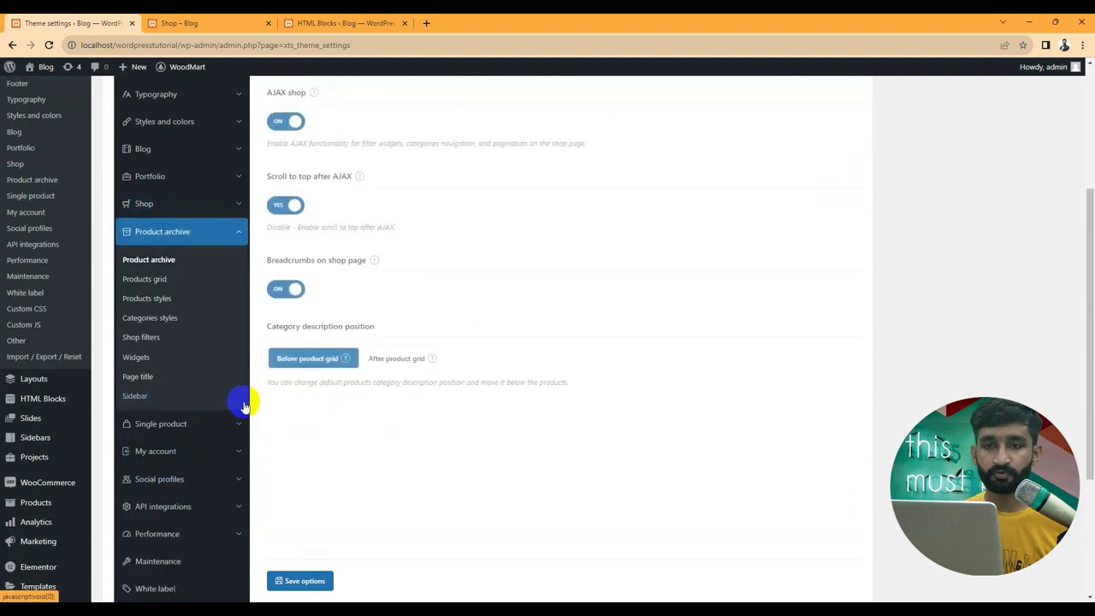
pyautogui.scroll(5, 479, 337)
pyautogui.scroll(-4, 420, 301)
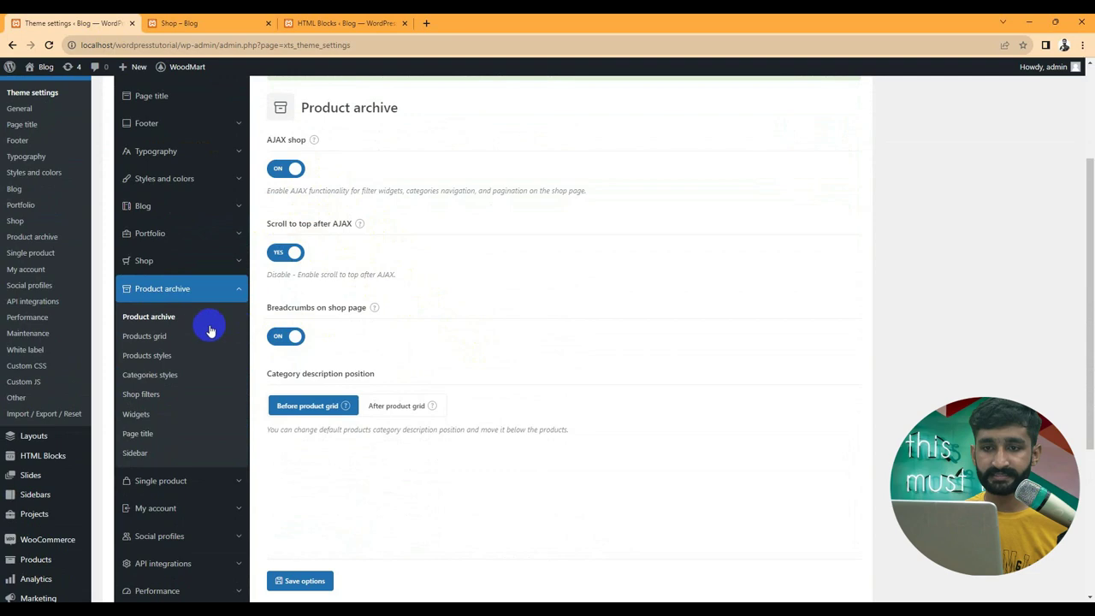
pyautogui.click(176, 336)
pyautogui.scroll(-5, 379, 337)
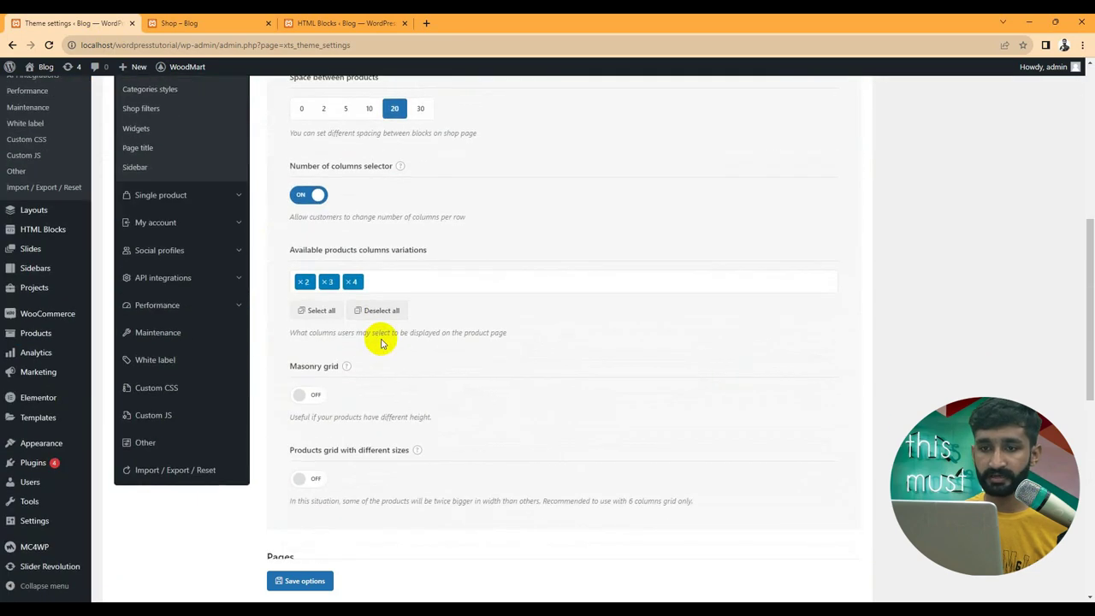
pyautogui.scroll(3, 371, 339)
pyautogui.click(147, 240)
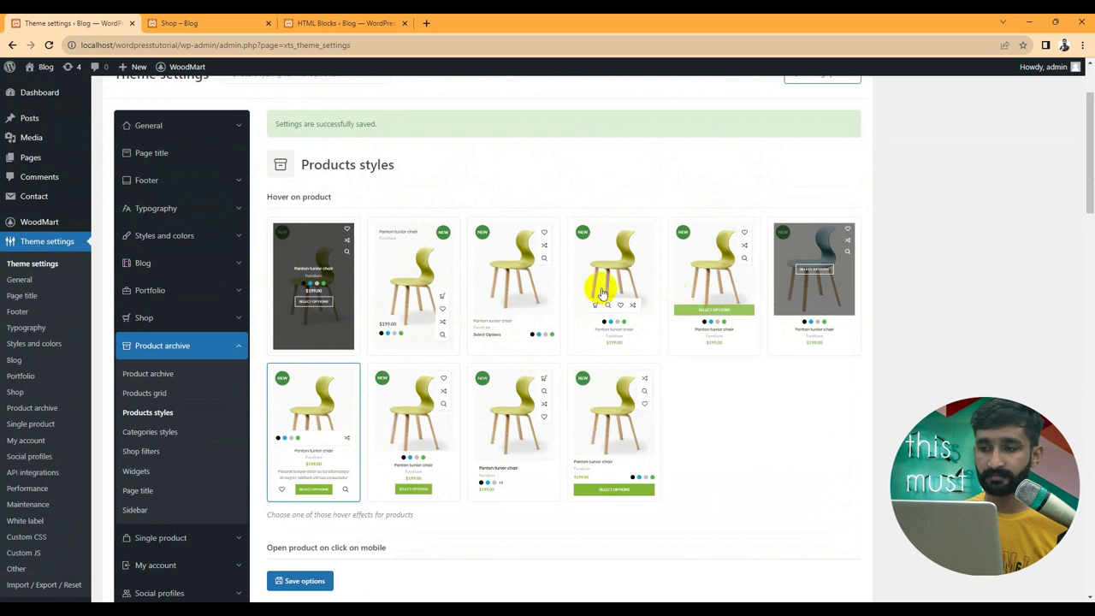
# Step: Try out several of the Hover on product styles and reselect the original one
pyautogui.click(655, 484)
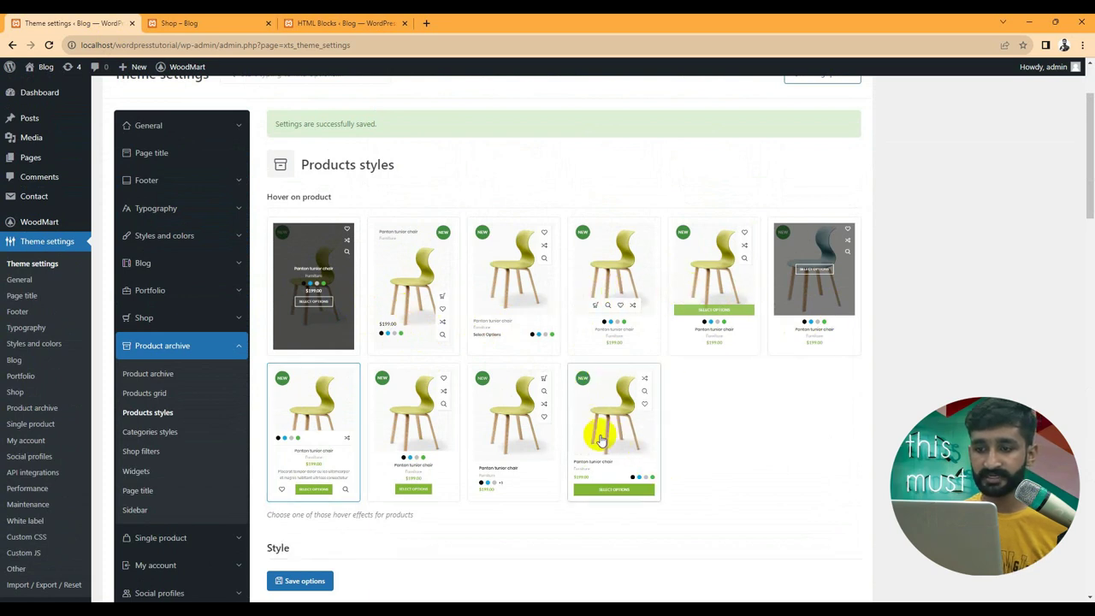
pyautogui.click(490, 432)
pyautogui.click(419, 318)
pyautogui.click(503, 305)
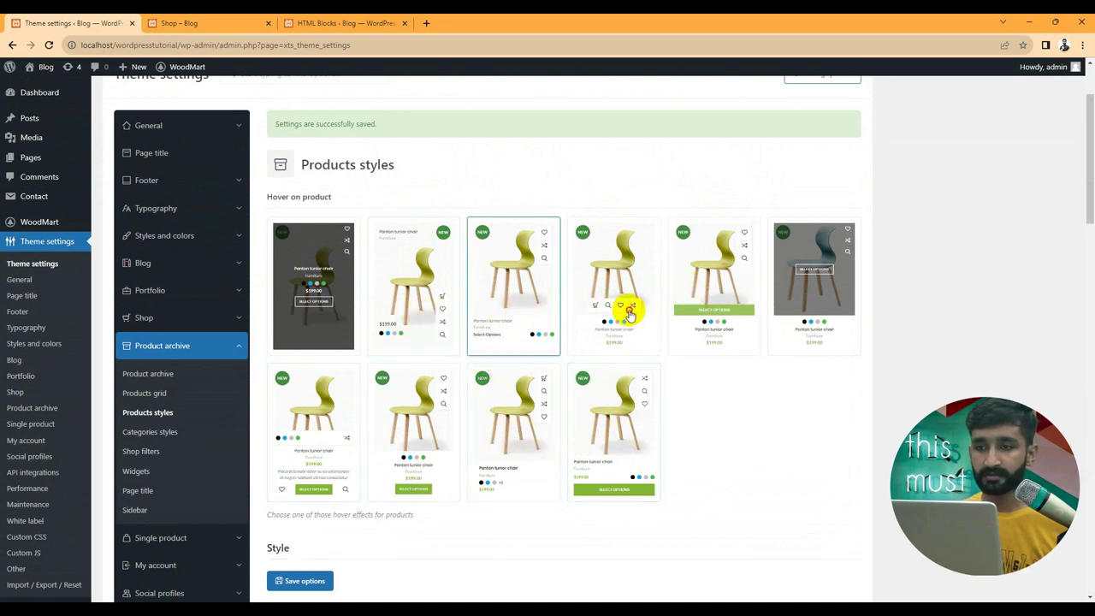
pyautogui.click(617, 317)
pyautogui.click(330, 475)
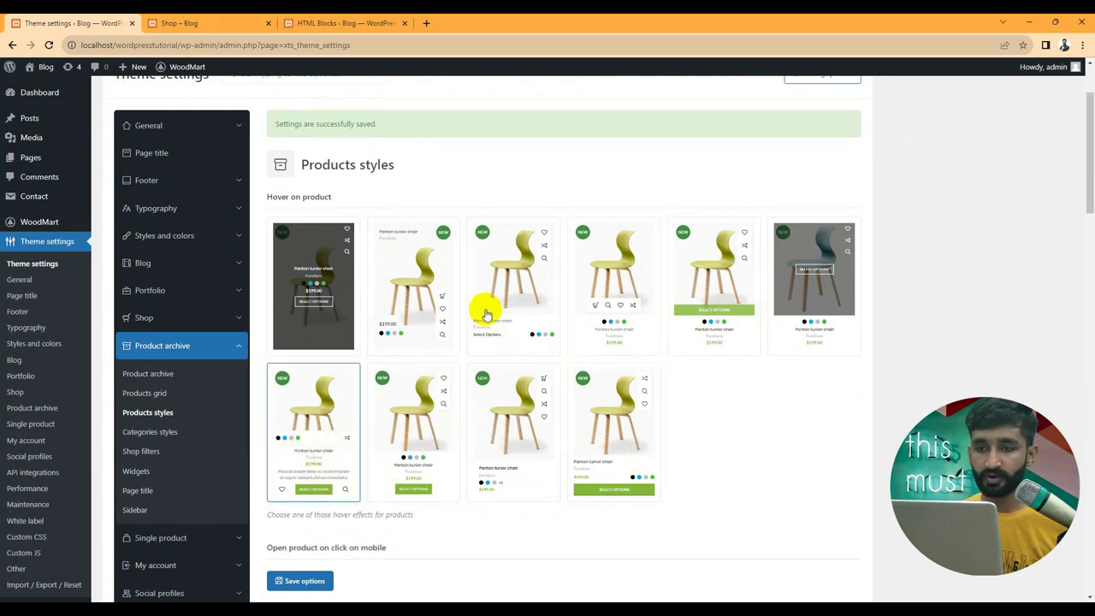
# Step: Set Hover on product to the second style, with the title above the chair image, and save the options
pyautogui.click(423, 346)
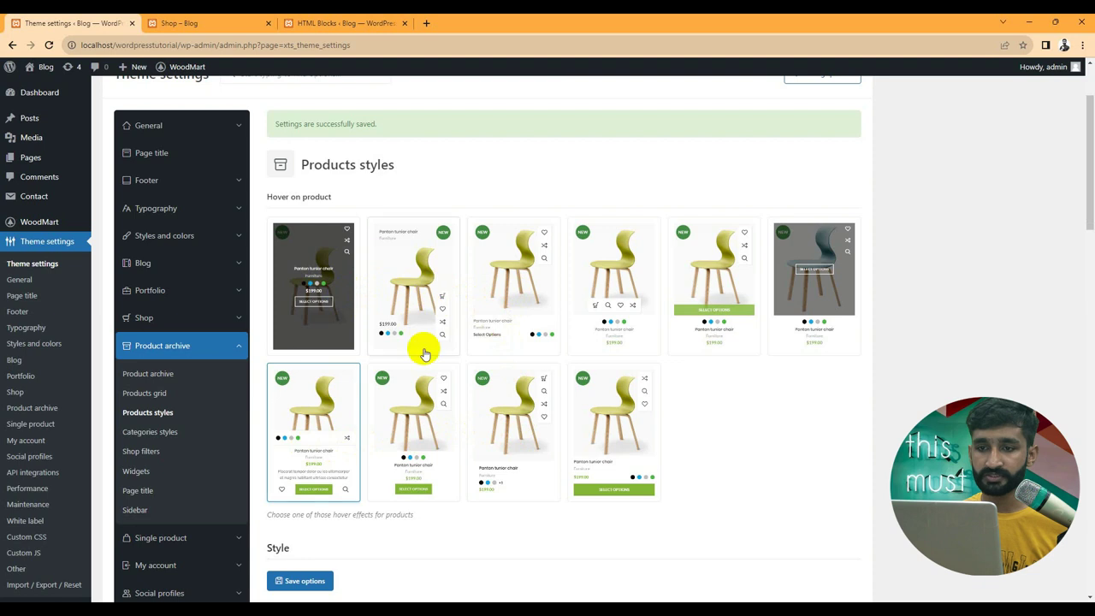
pyautogui.click(291, 581)
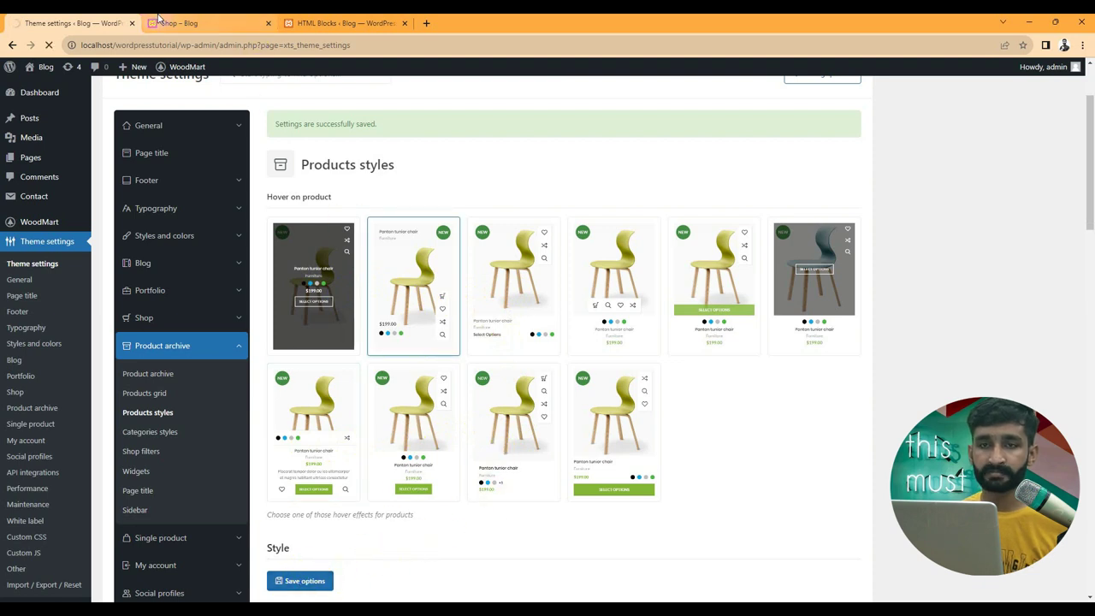
# Step: Reload the live Shop page to check the product hover style
pyautogui.click(248, 23)
pyautogui.click(266, 45)
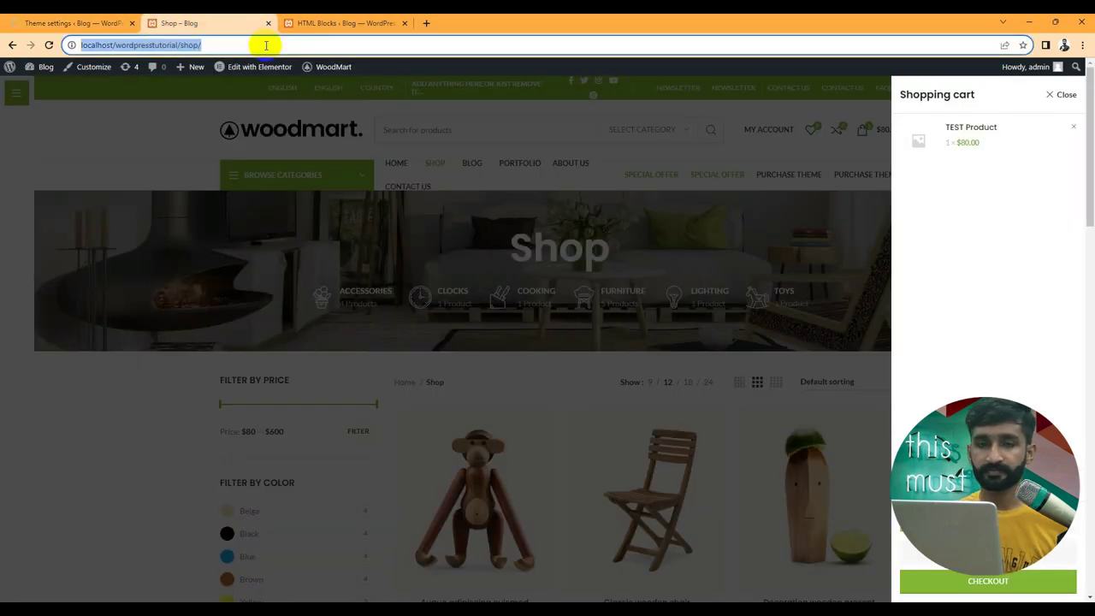
pyautogui.click(62, 19)
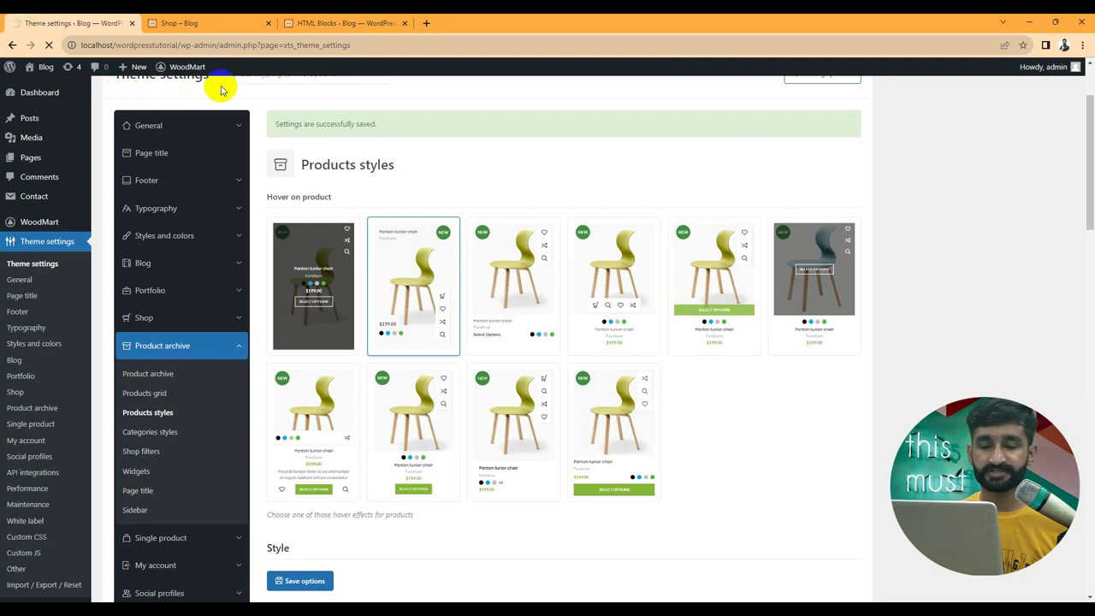
pyautogui.click(221, 23)
pyautogui.press('Return')
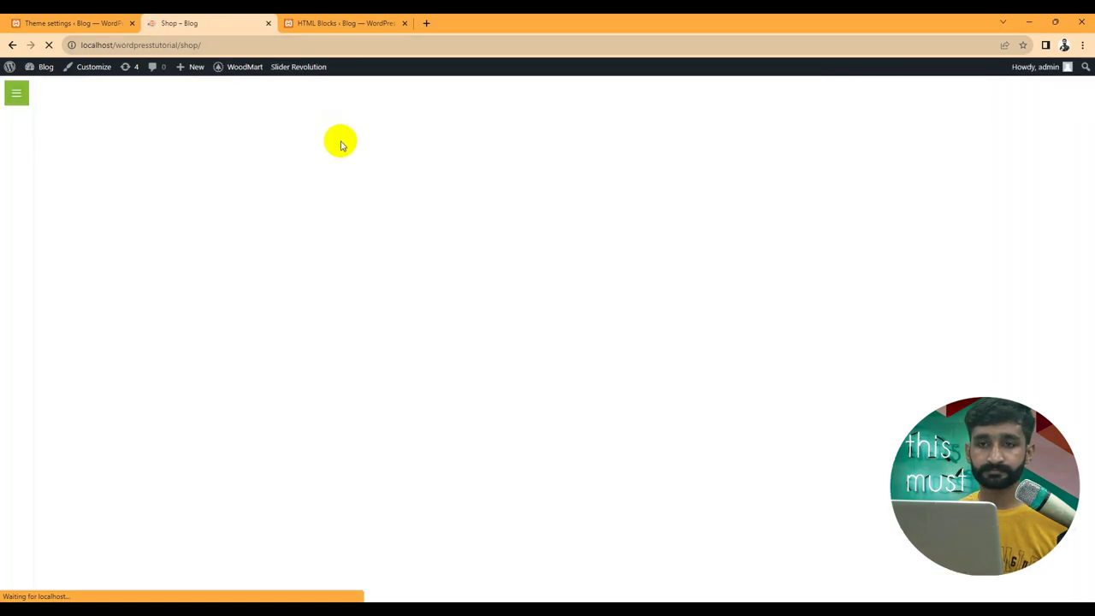
# Step: Check the product hover style in the live Shop page's product grid and return to the theme settings
pyautogui.scroll(-3, 376, 208)
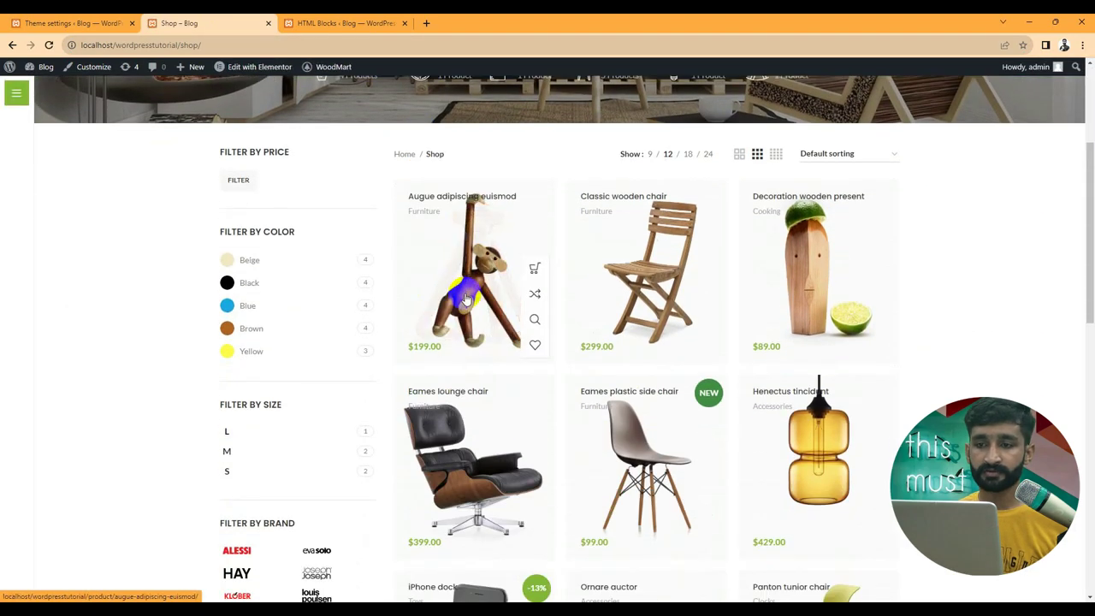
pyautogui.scroll(-2, 488, 416)
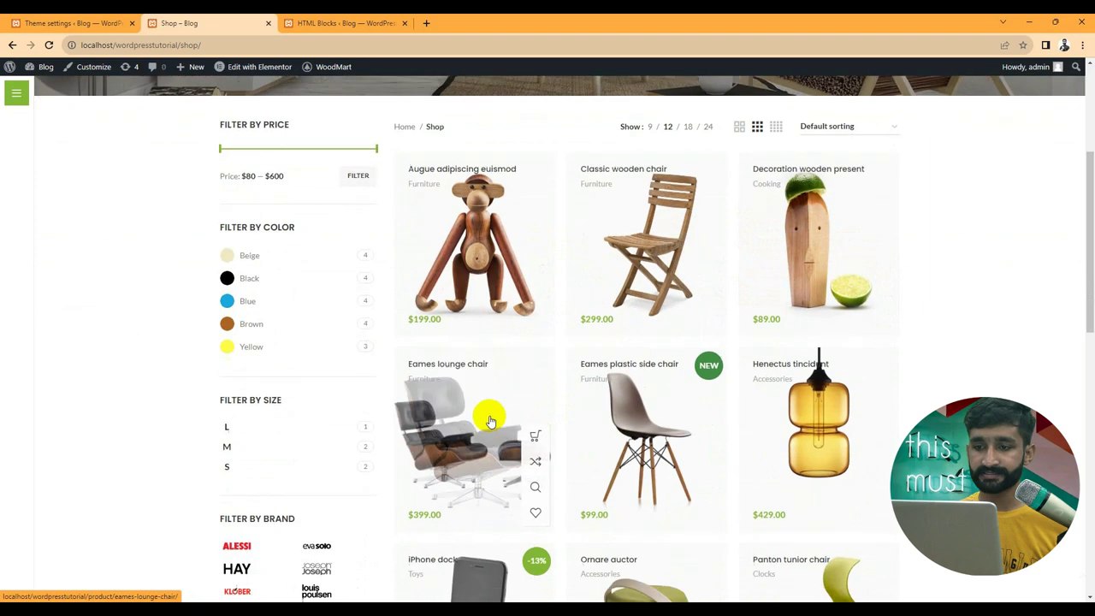
pyautogui.click(102, 18)
pyautogui.scroll(-3, 248, 325)
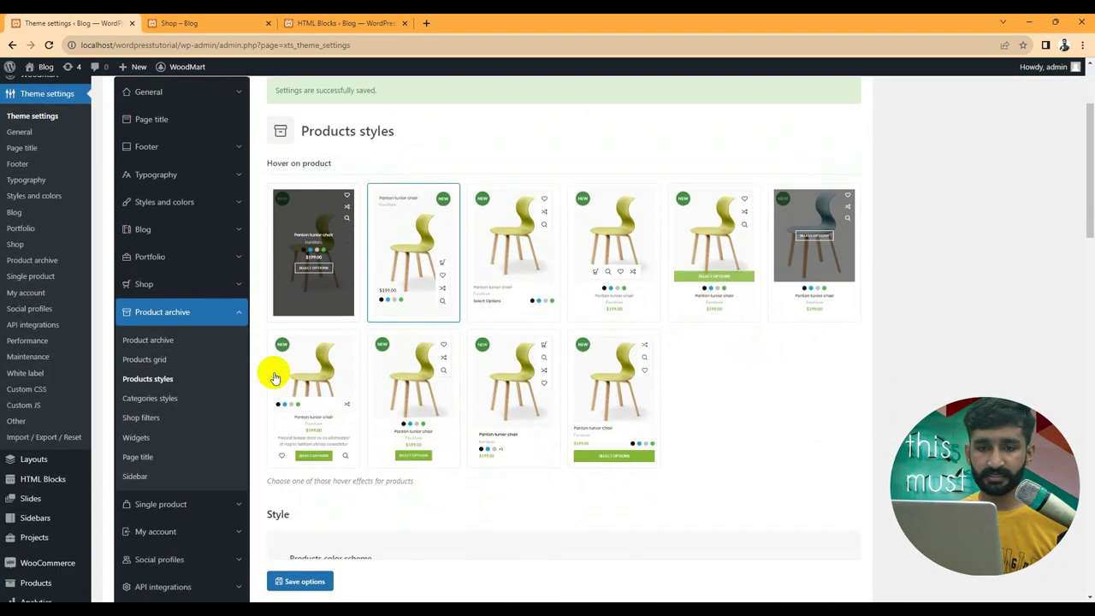
# Step: Review the Categories styles, Shop filters, Widgets, Page title and Sidebar sections of the Product archive settings
pyautogui.click(169, 321)
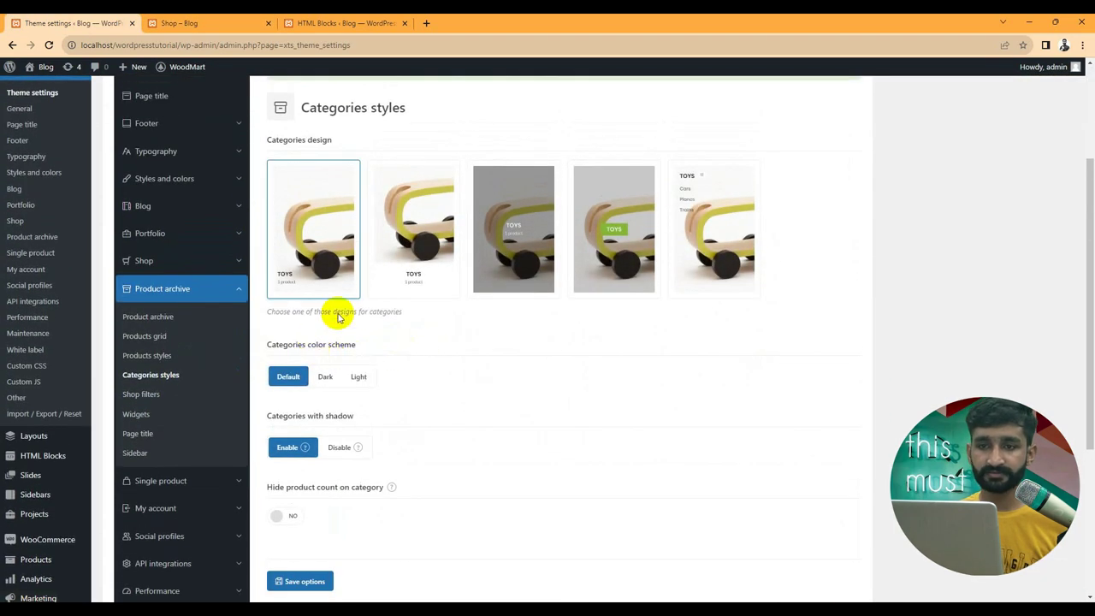
pyautogui.click(168, 393)
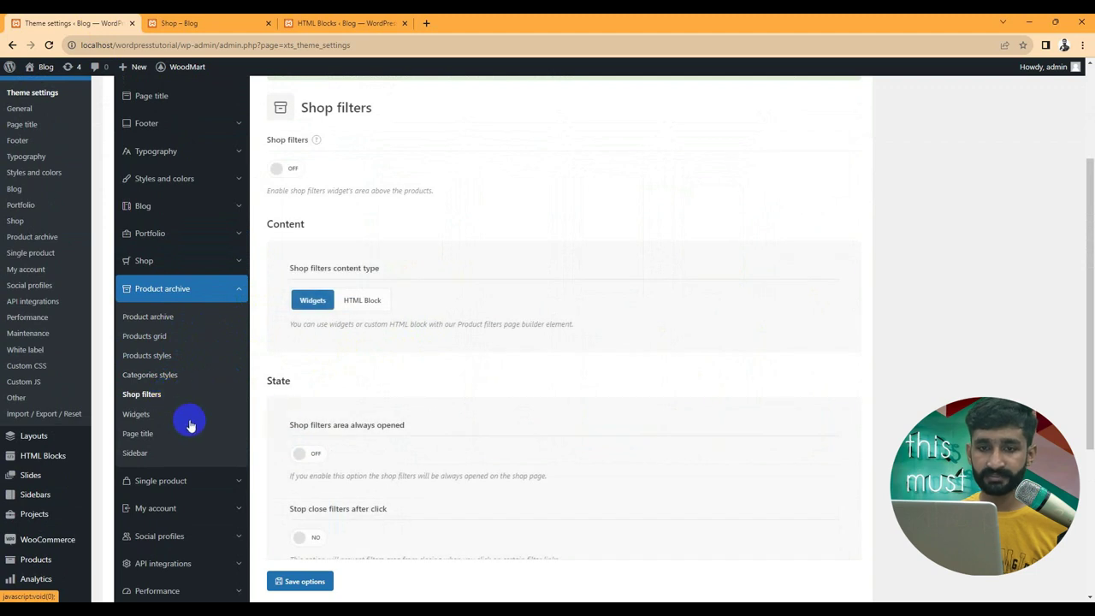
pyautogui.click(179, 416)
pyautogui.click(135, 434)
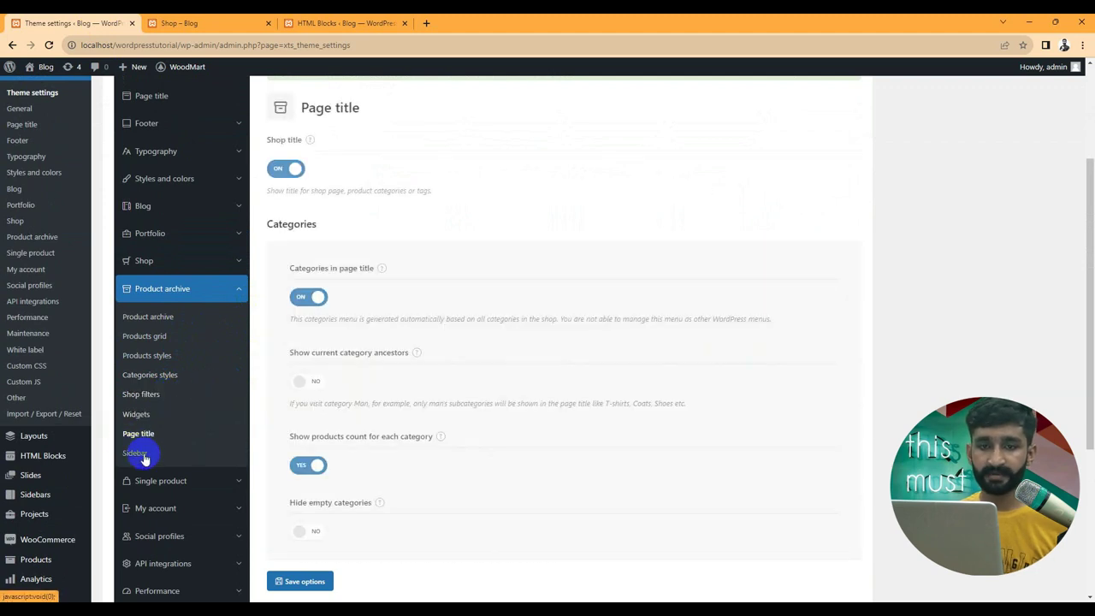
pyautogui.click(141, 455)
# Step: In the Single product settings, try the left sidebar layout, restore the full-width one and choose the second product page design
pyautogui.click(193, 485)
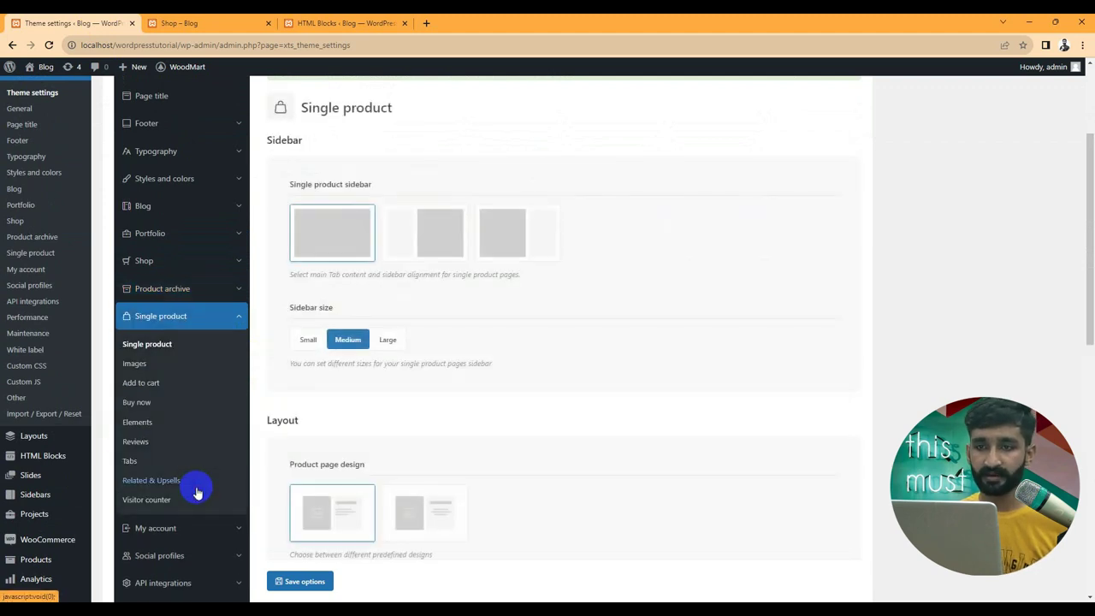
pyautogui.click(180, 360)
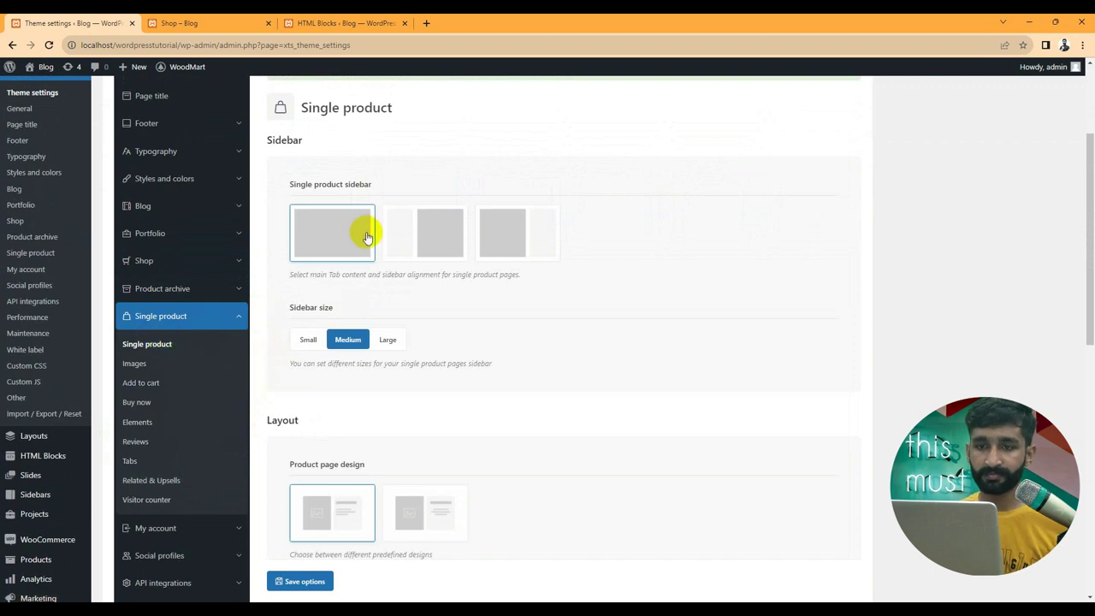
pyautogui.click(424, 241)
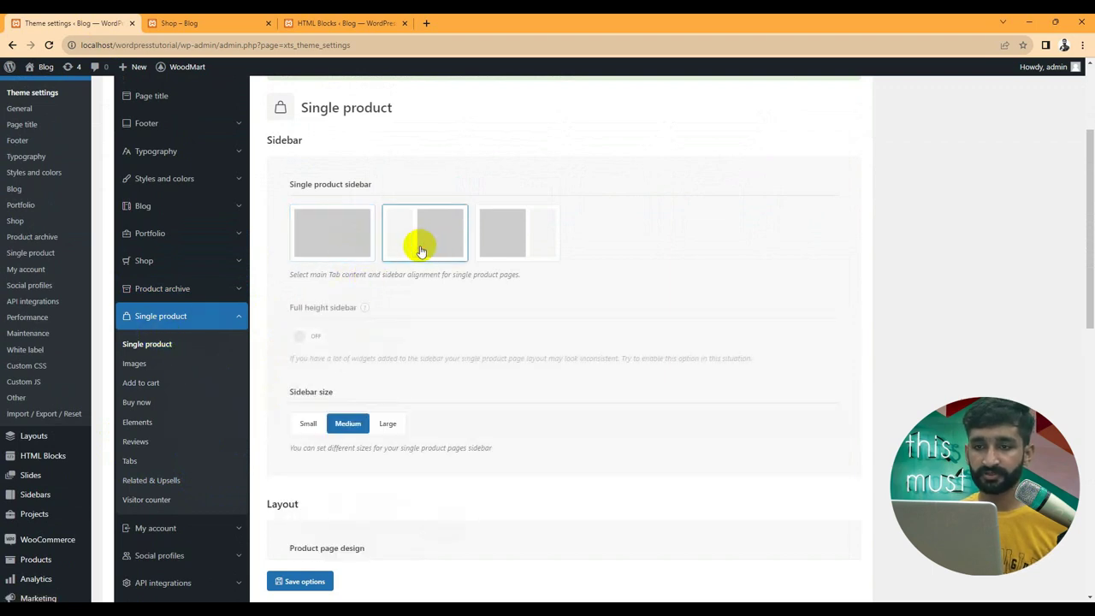
pyautogui.click(342, 240)
pyautogui.scroll(-2, 360, 340)
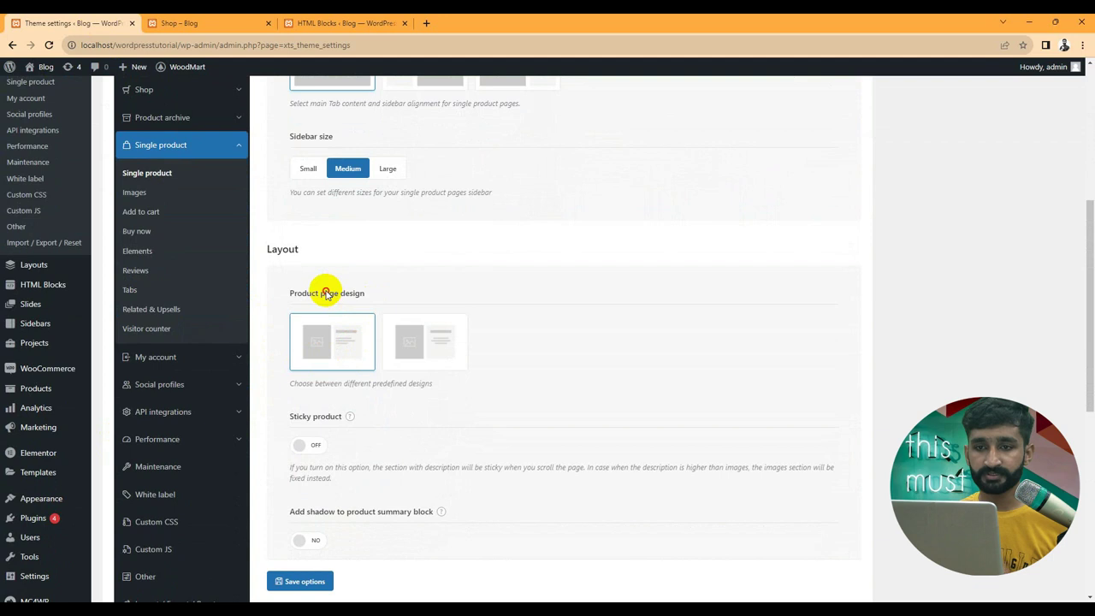
pyautogui.click(447, 346)
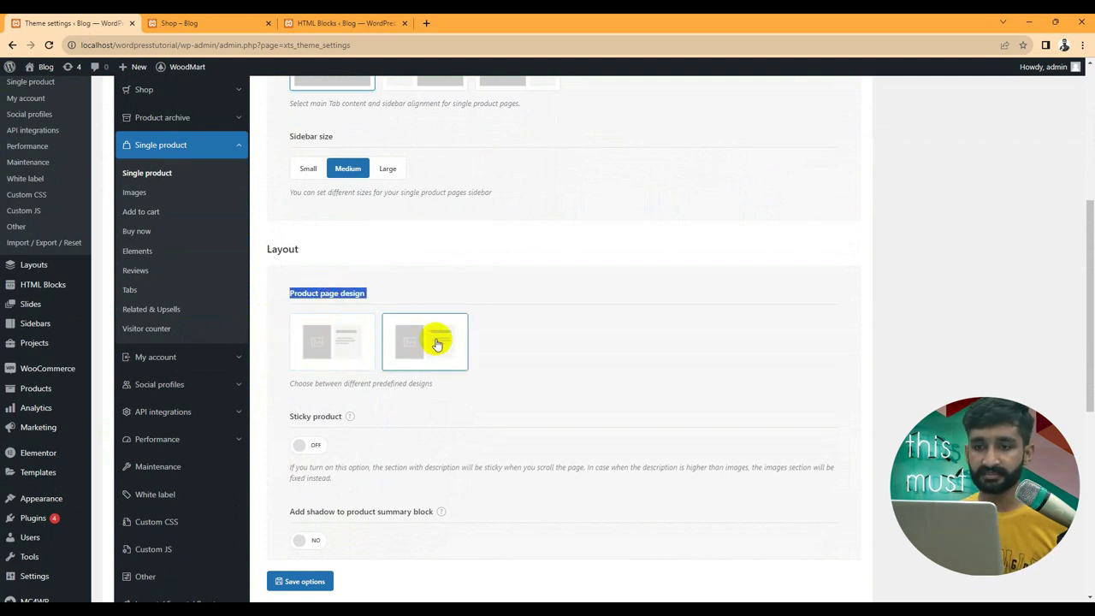
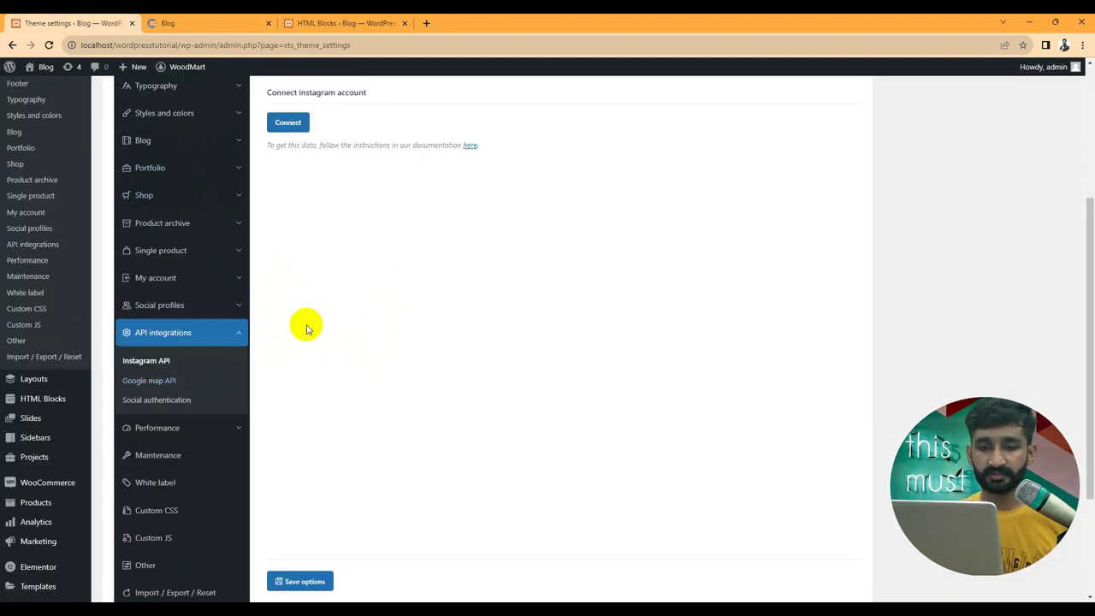
# Step: In the Performance CSS settings, set Disable Gutenberg styles and Disable Gutenberg styles in editor to Yes
pyautogui.scroll(3, 308, 274)
pyautogui.scroll(-2, 287, 308)
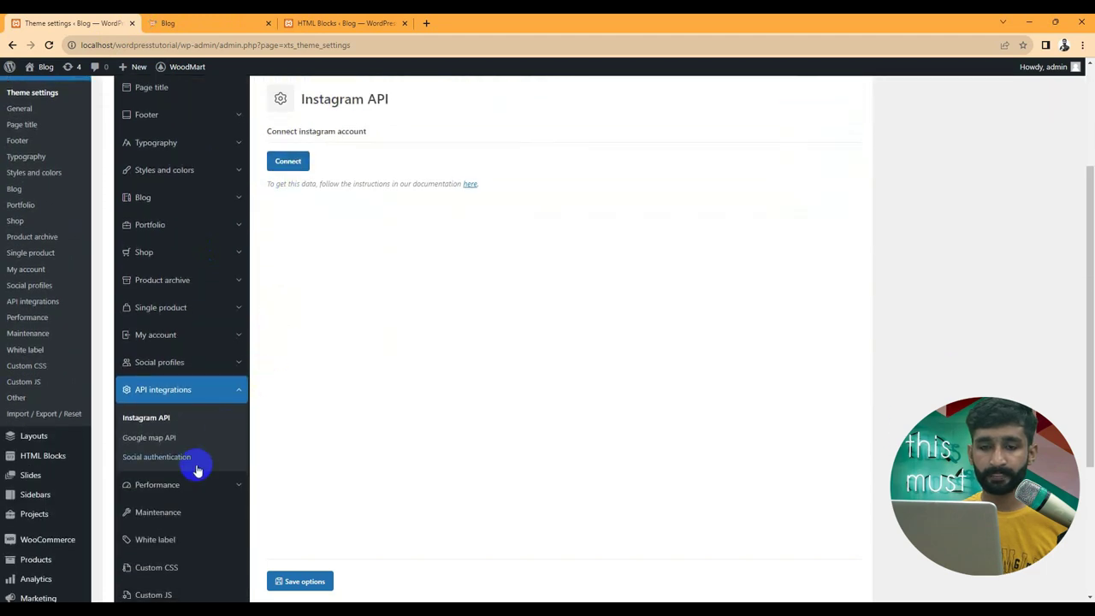
pyautogui.scroll(-3, 197, 428)
pyautogui.click(200, 313)
pyautogui.scroll(3, 355, 308)
pyautogui.scroll(2, 353, 310)
pyautogui.scroll(-3, 335, 355)
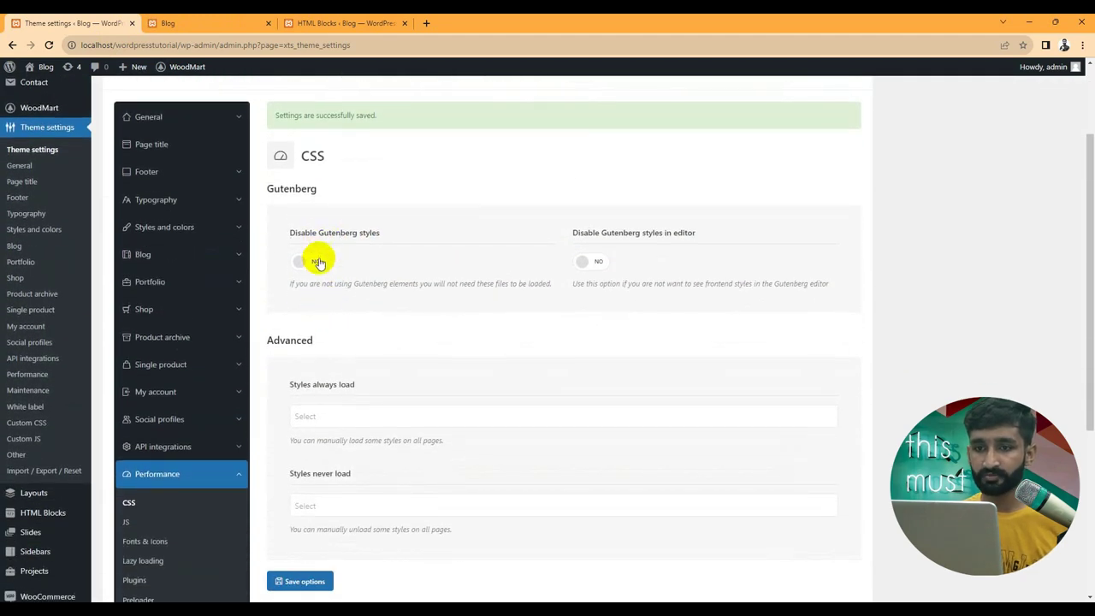
pyautogui.scroll(-1, 447, 317)
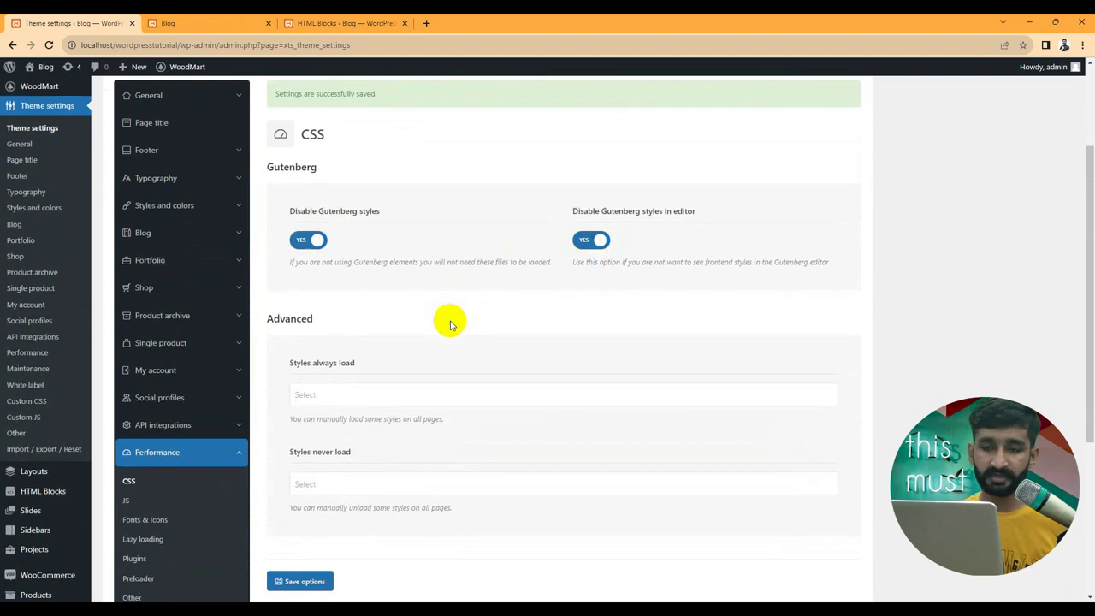
# Step: Look at the choices offered for Styles always load and Styles never load
pyautogui.click(334, 320)
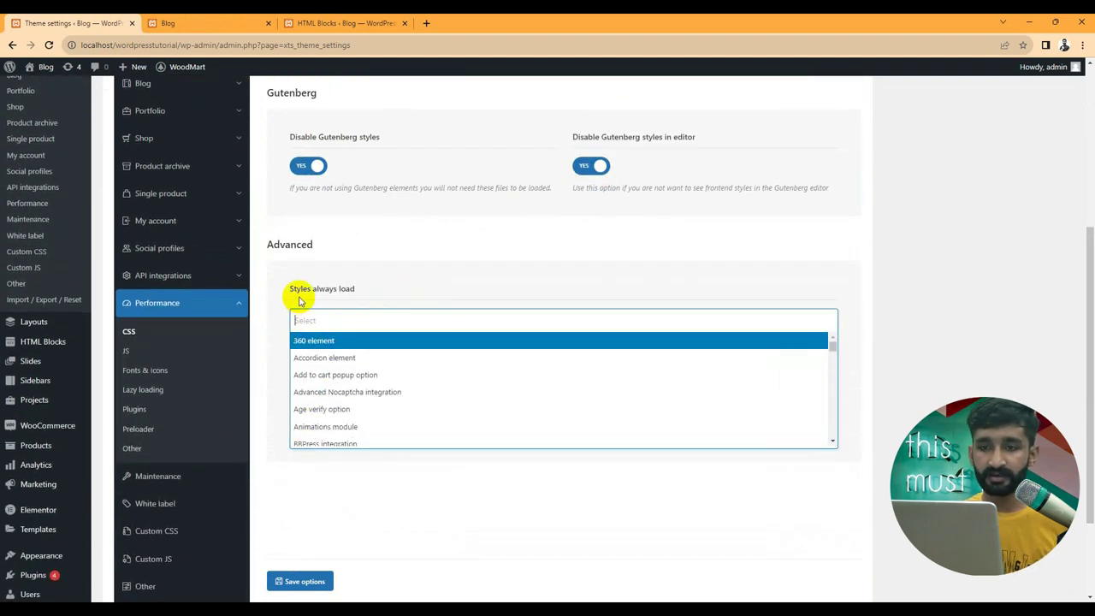
pyautogui.click(361, 292)
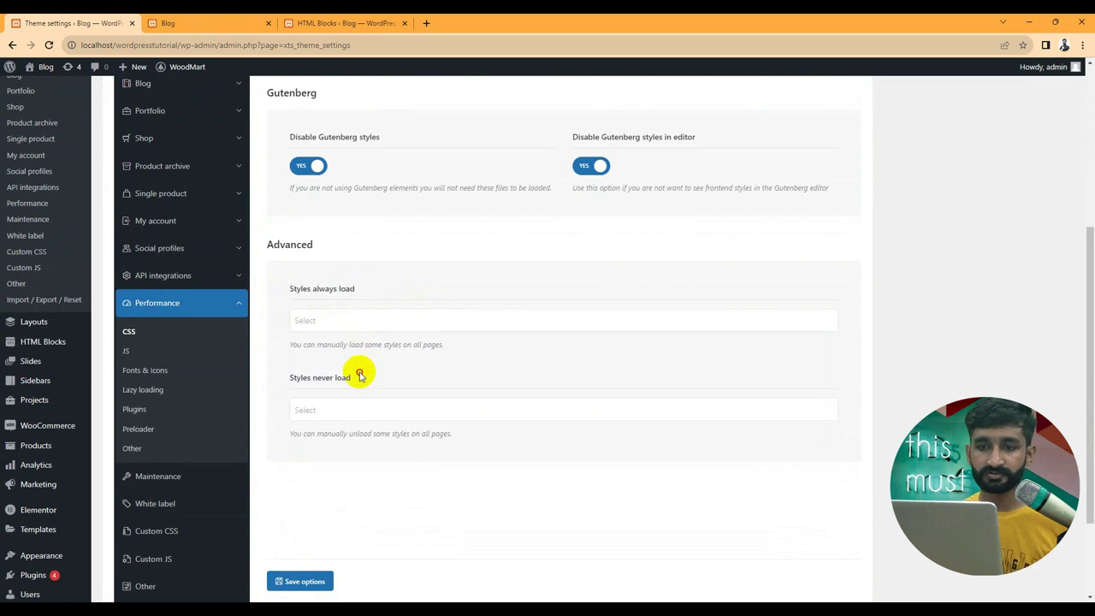
pyautogui.click(356, 407)
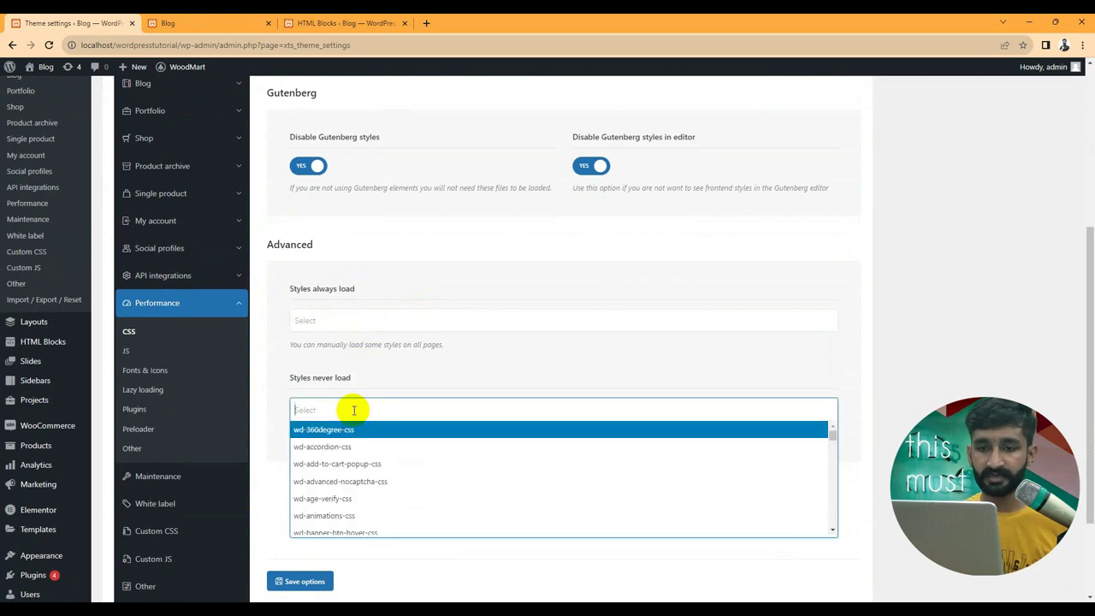
# Step: Review the JS, Fonts & Icons, Lazy loading and Plugins sections of the Performance settings
pyautogui.click(218, 354)
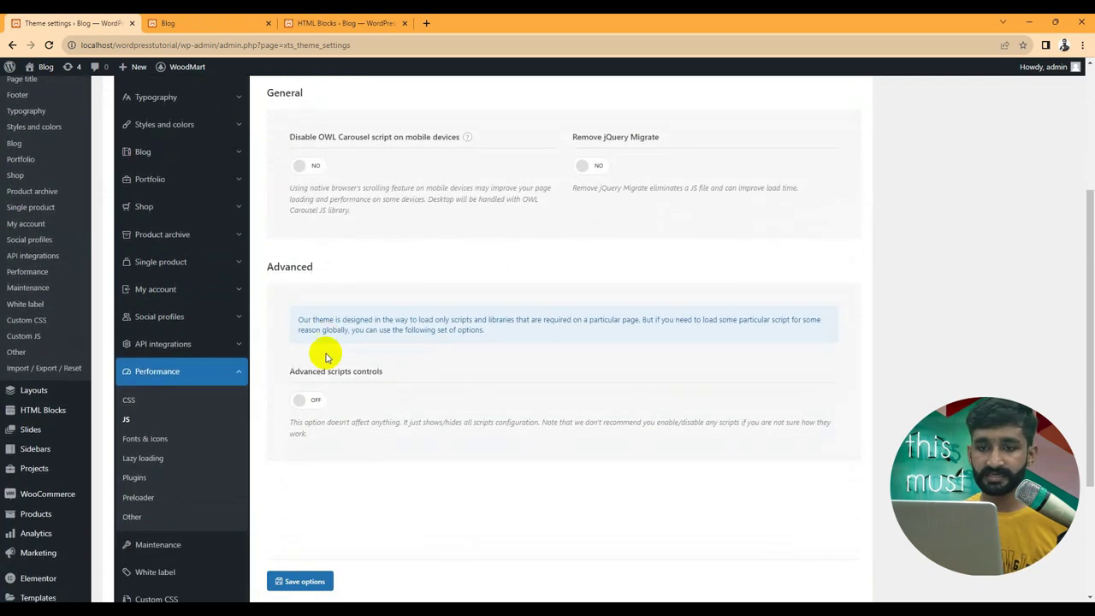
pyautogui.click(171, 430)
pyautogui.click(189, 447)
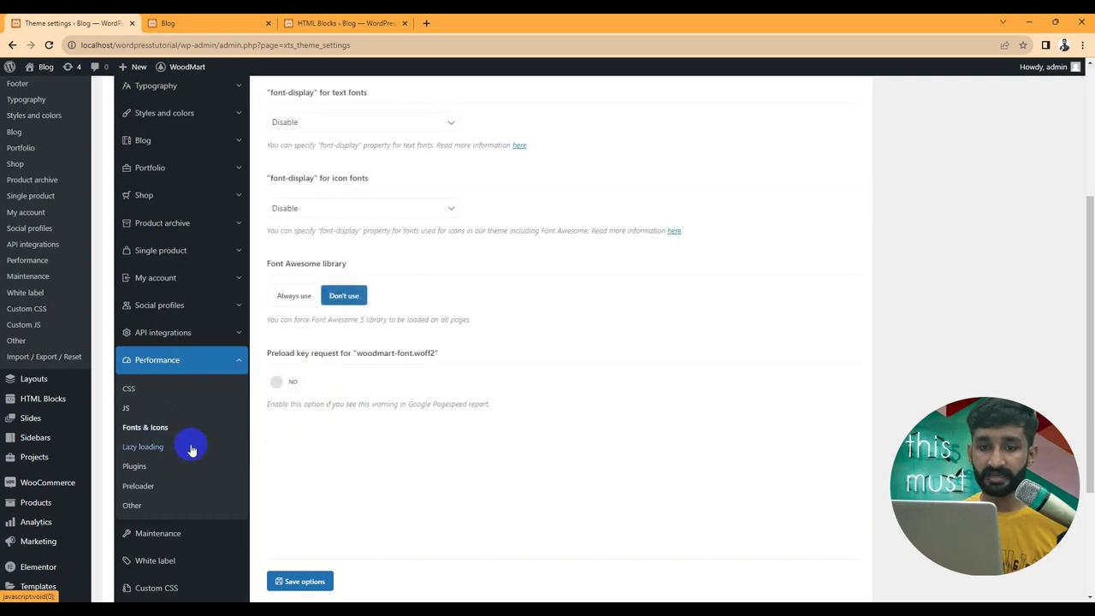
pyautogui.click(155, 469)
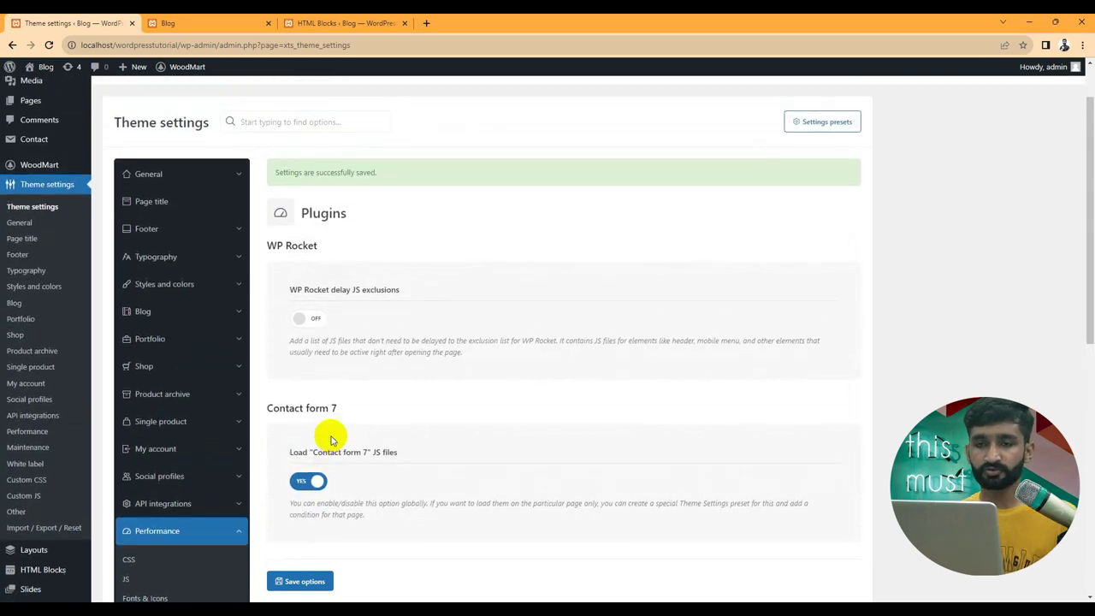
pyautogui.scroll(-3, 334, 440)
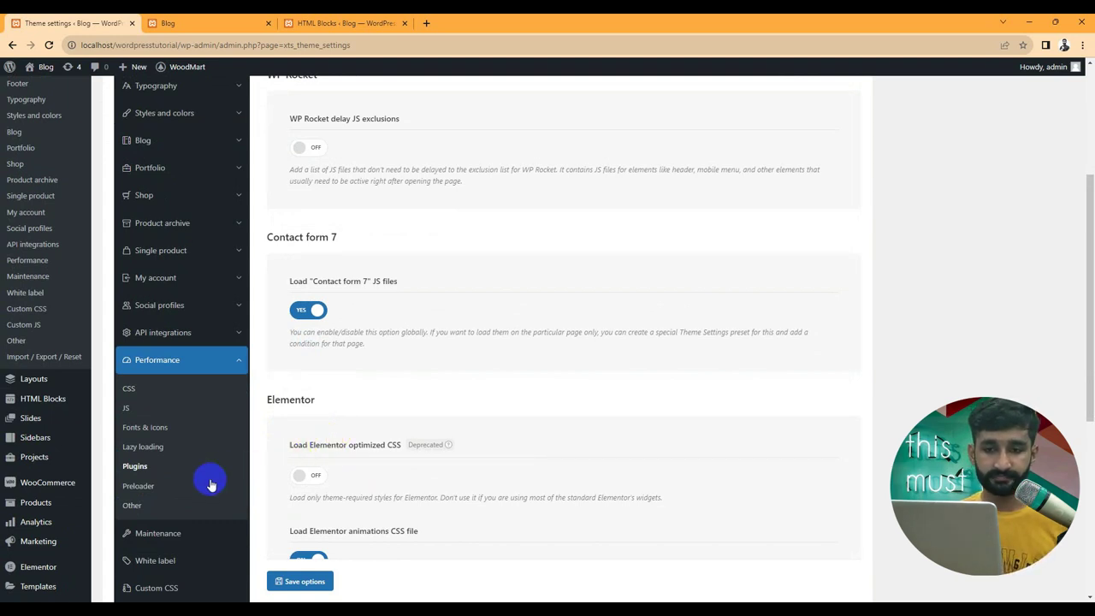
# Step: Examine the Preloader options, including the custom animated loader, loader screen background and color scheme
pyautogui.click(154, 487)
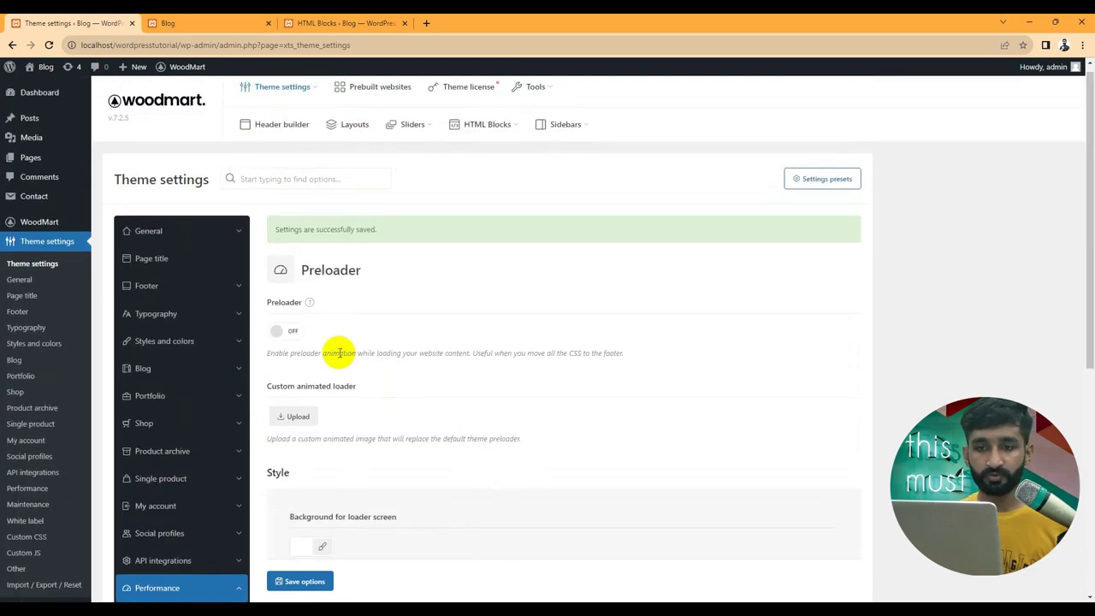
pyautogui.click(296, 332)
pyautogui.scroll(-3, 322, 359)
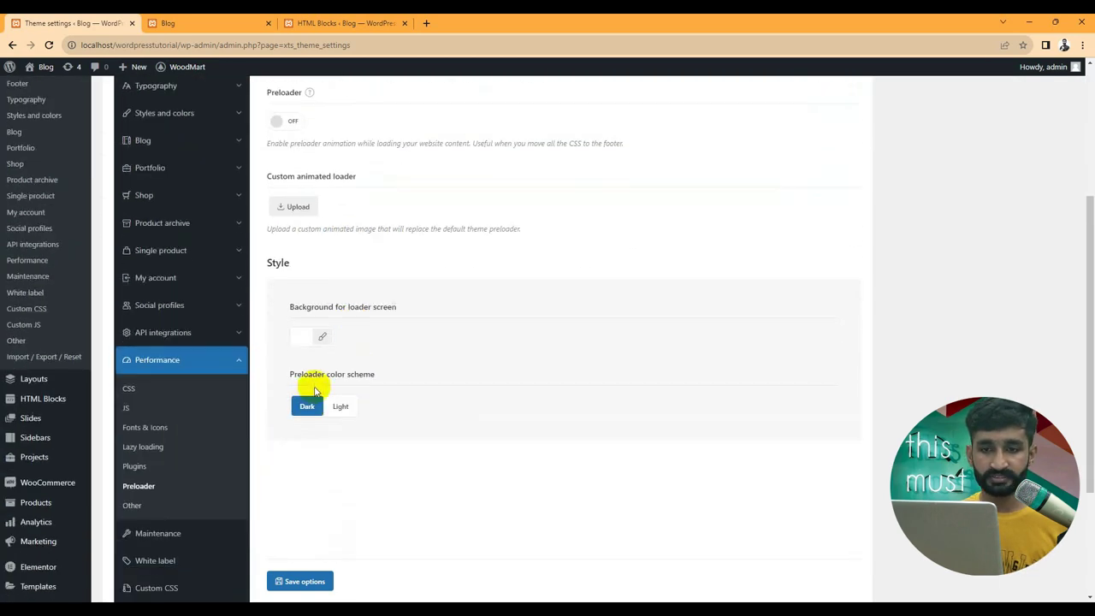
# Step: Look over the Other performance options and the Maintenance settings
pyautogui.click(161, 512)
pyautogui.click(183, 534)
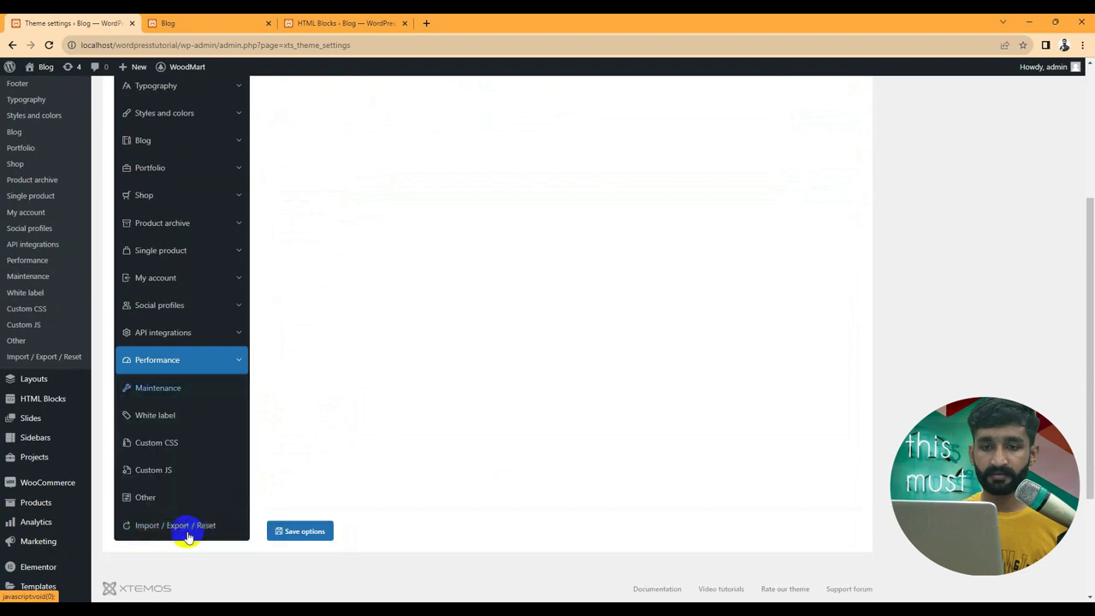
pyautogui.click(291, 339)
pyautogui.scroll(-2, 329, 351)
pyautogui.click(287, 164)
pyautogui.scroll(-2, 287, 351)
# Step: Review the White label settings and the Custom CSS editors for desktop and tablet
pyautogui.click(167, 368)
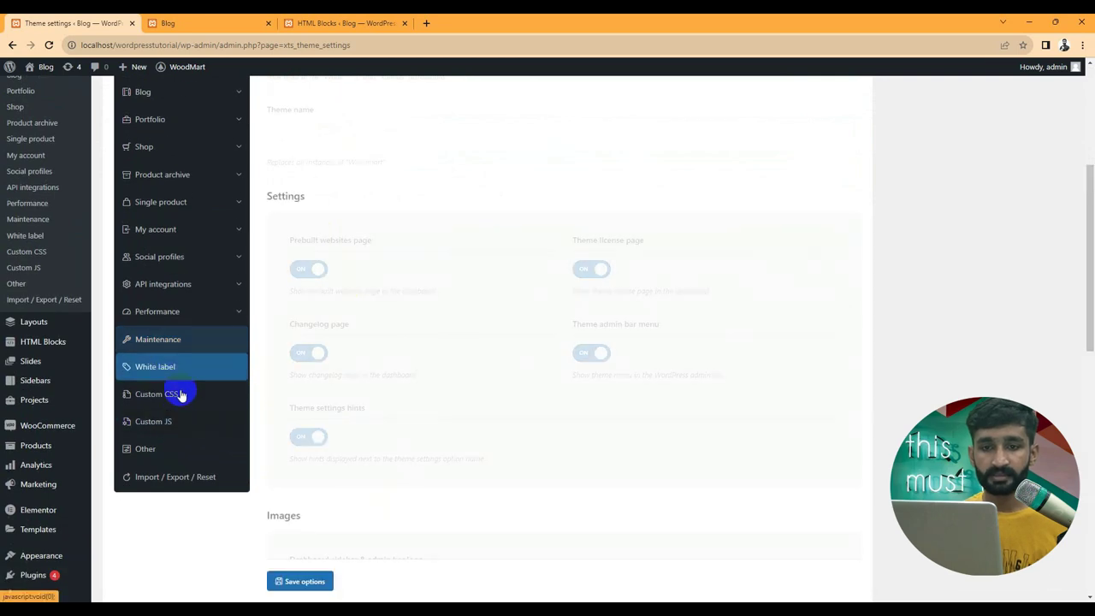
pyautogui.click(171, 395)
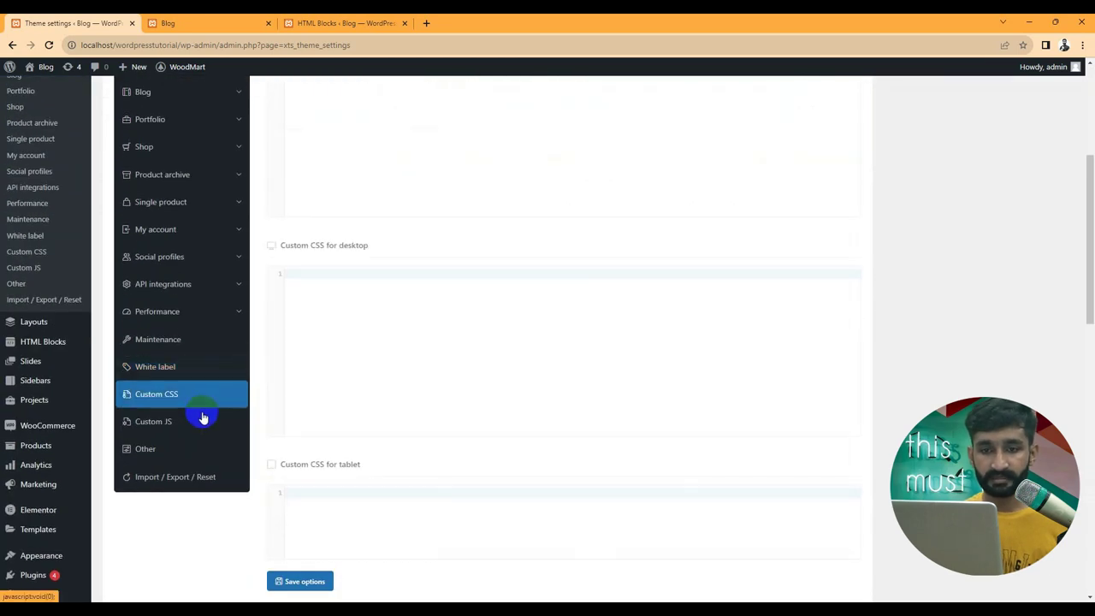
pyautogui.scroll(3, 430, 305)
pyautogui.scroll(-5, 435, 313)
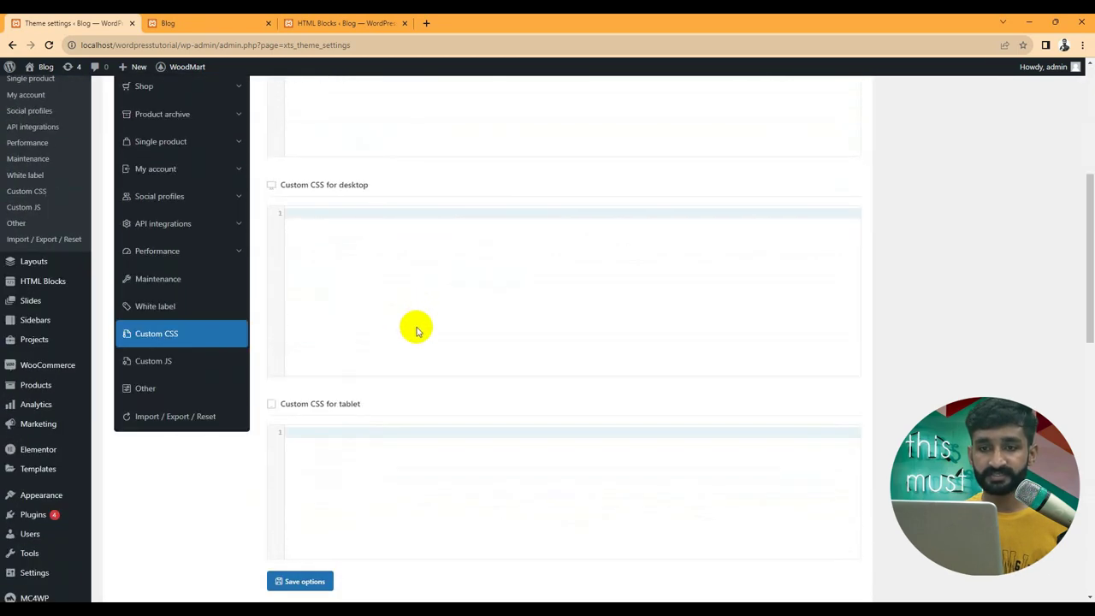
pyautogui.scroll(2, 187, 283)
# Step: Review the Custom JS section and the Other theme options, from Elementor sections negative margin to Viewport tag
pyautogui.click(171, 305)
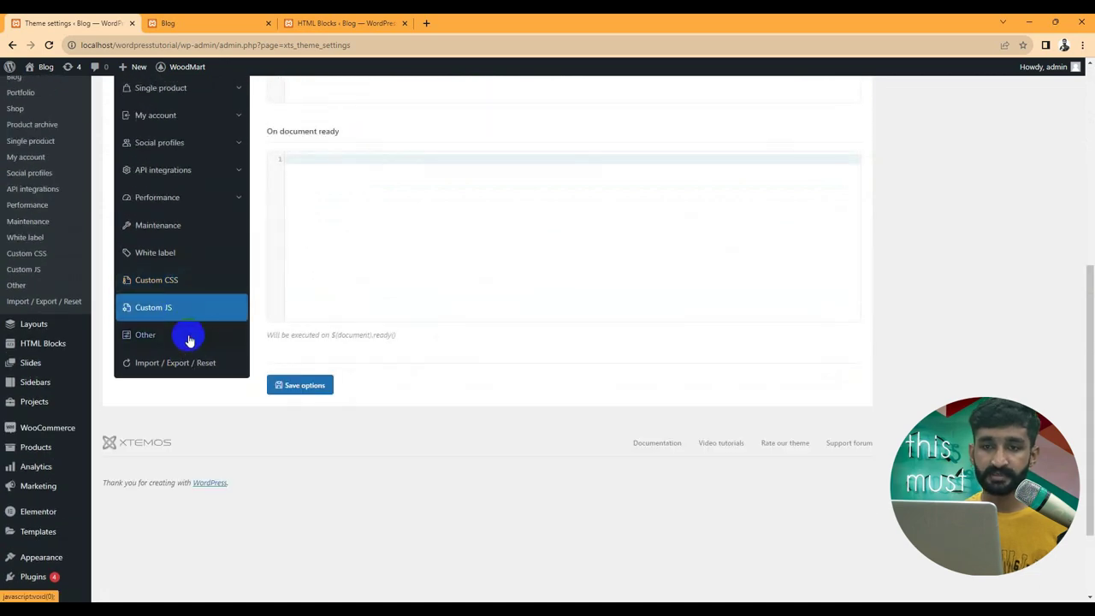
pyautogui.click(179, 336)
pyautogui.scroll(2, 402, 358)
pyautogui.tripleClick(313, 311)
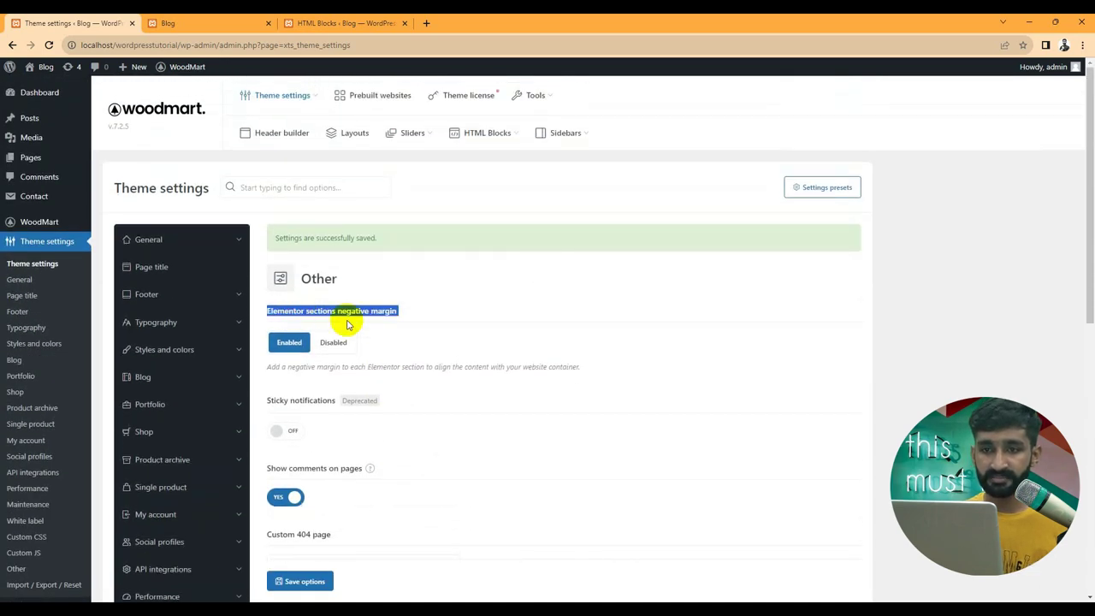
pyautogui.scroll(-1, 382, 341)
pyautogui.scroll(-7, 382, 342)
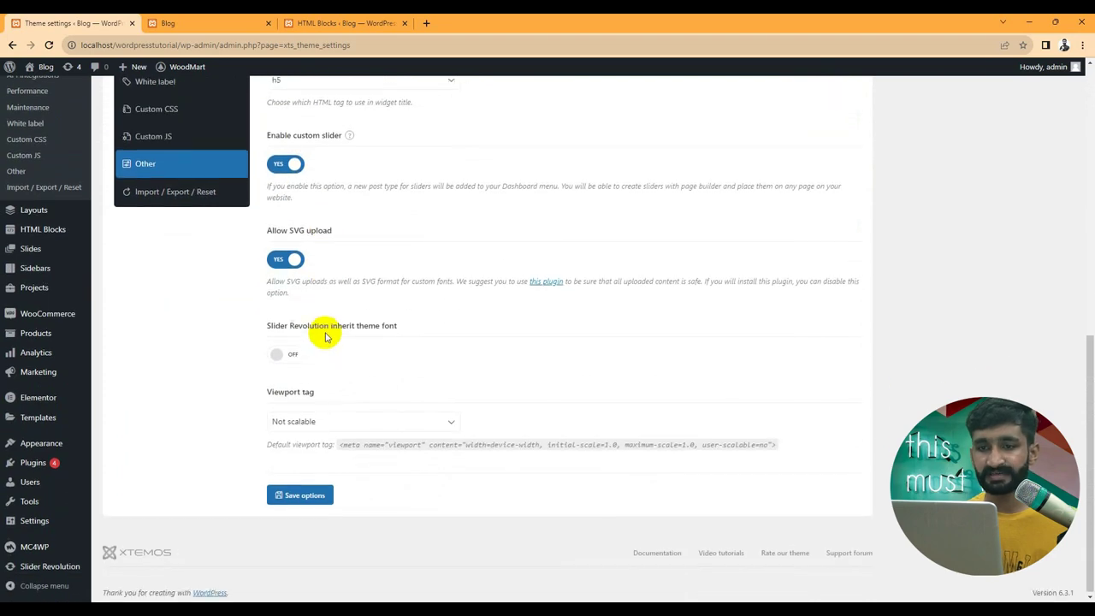
pyautogui.scroll(2, 326, 342)
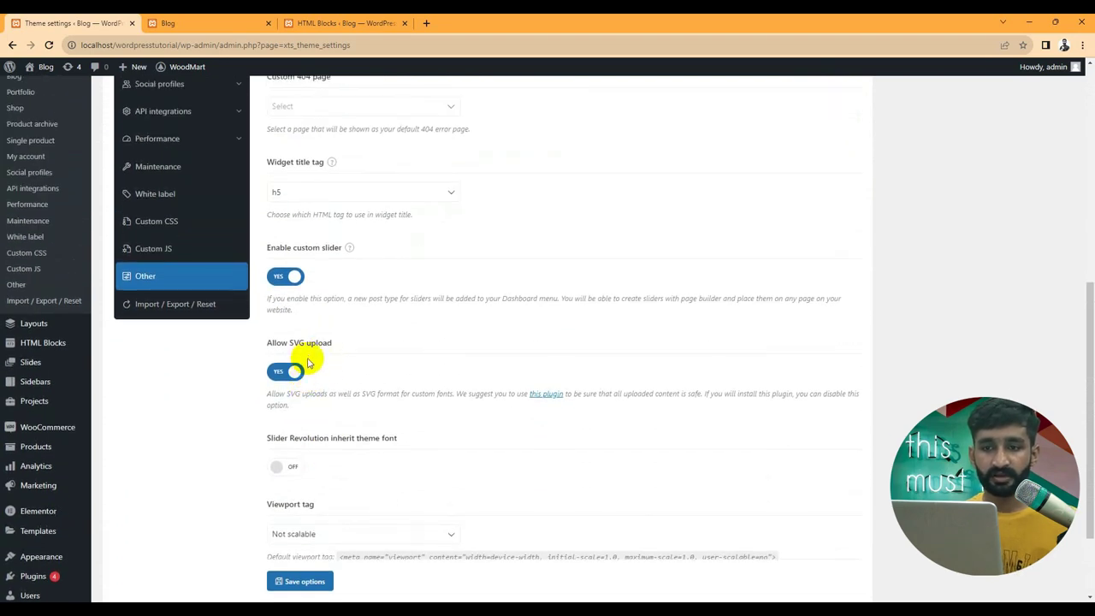
# Step: Export the theme options as a backup file from the Import / Export / Reset section
pyautogui.click(197, 312)
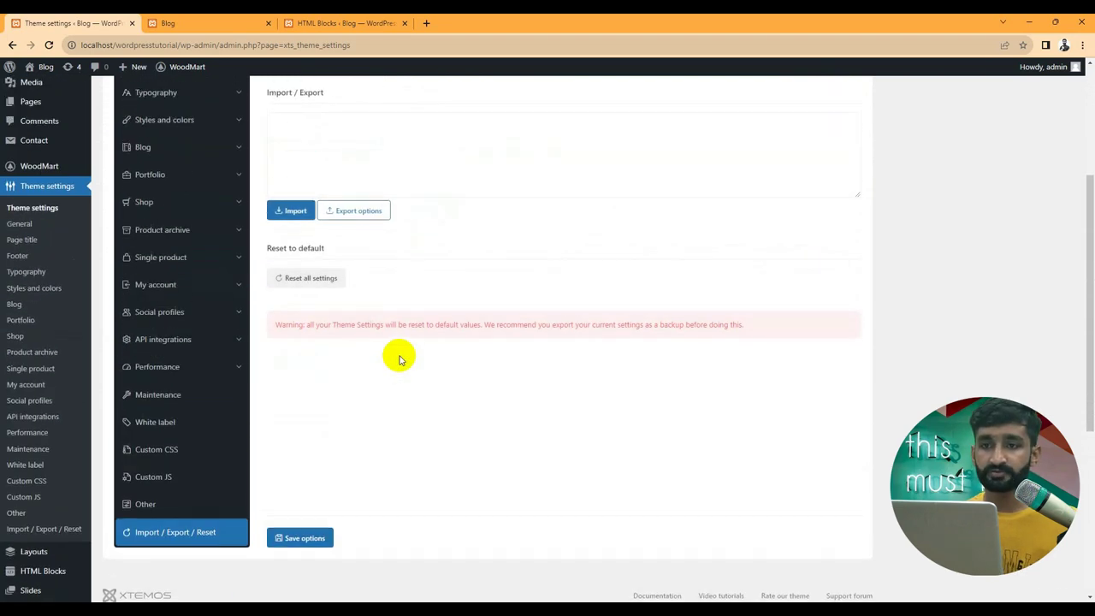
pyautogui.scroll(4, 399, 355)
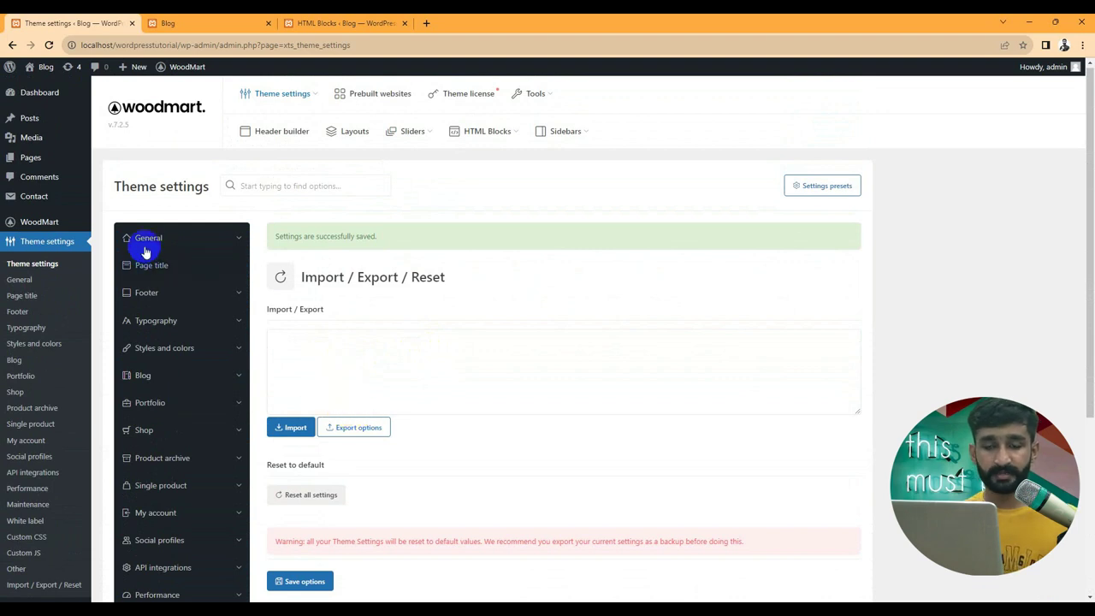
pyautogui.click(371, 431)
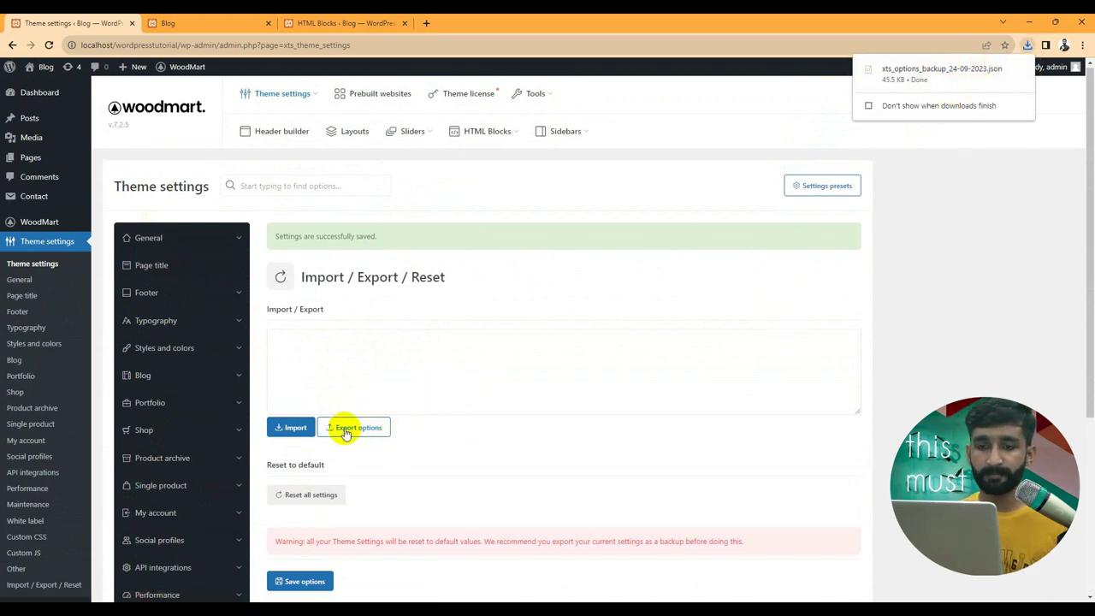
# Step: Run the theme options import, and open the default Header Base for editing in the header builder
pyautogui.click(295, 428)
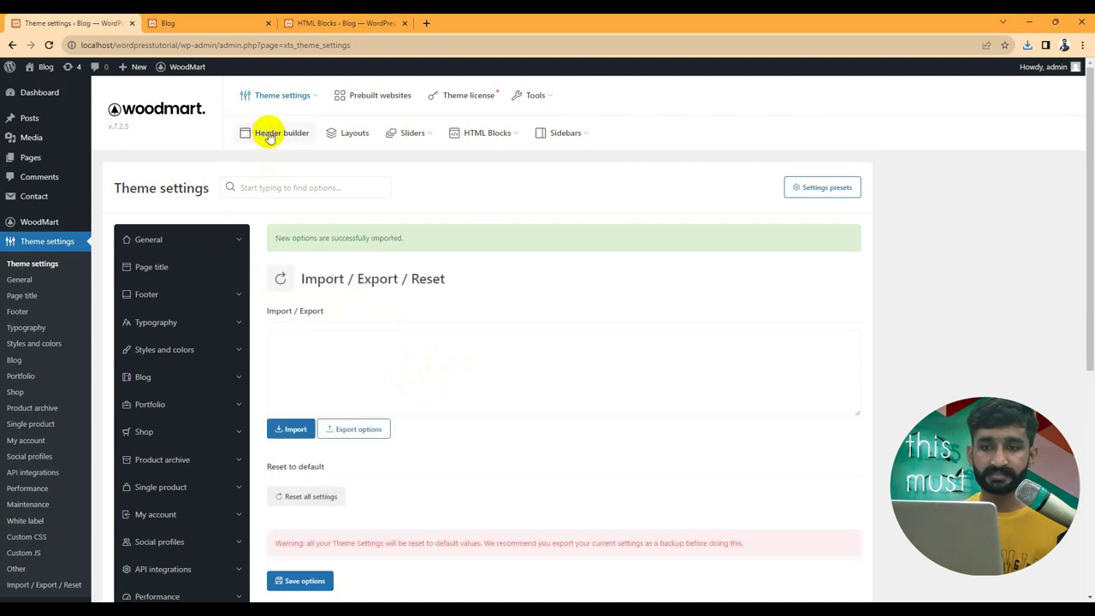
pyautogui.click(269, 137)
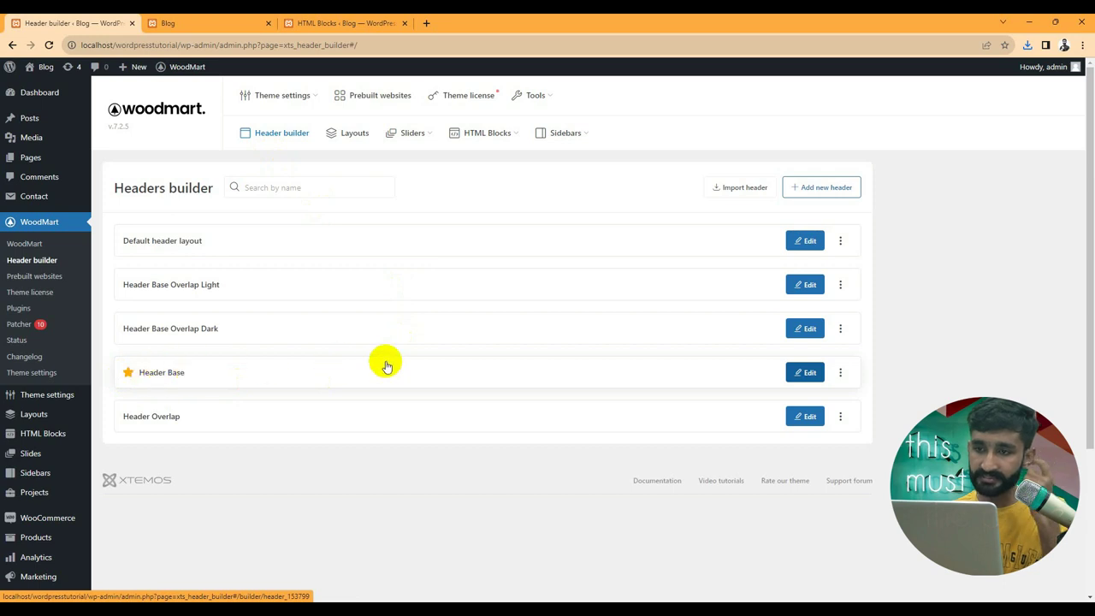
pyautogui.click(803, 377)
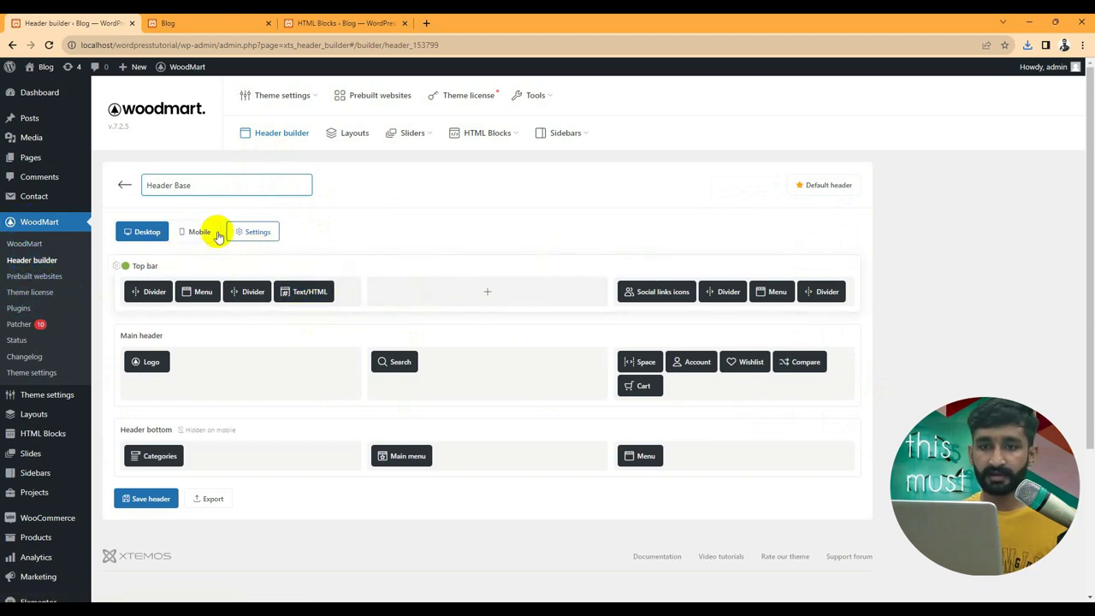
# Step: Look over the header's mobile and desktop layouts and the elements that can be added to the empty middle top bar section
pyautogui.click(199, 231)
pyautogui.click(142, 232)
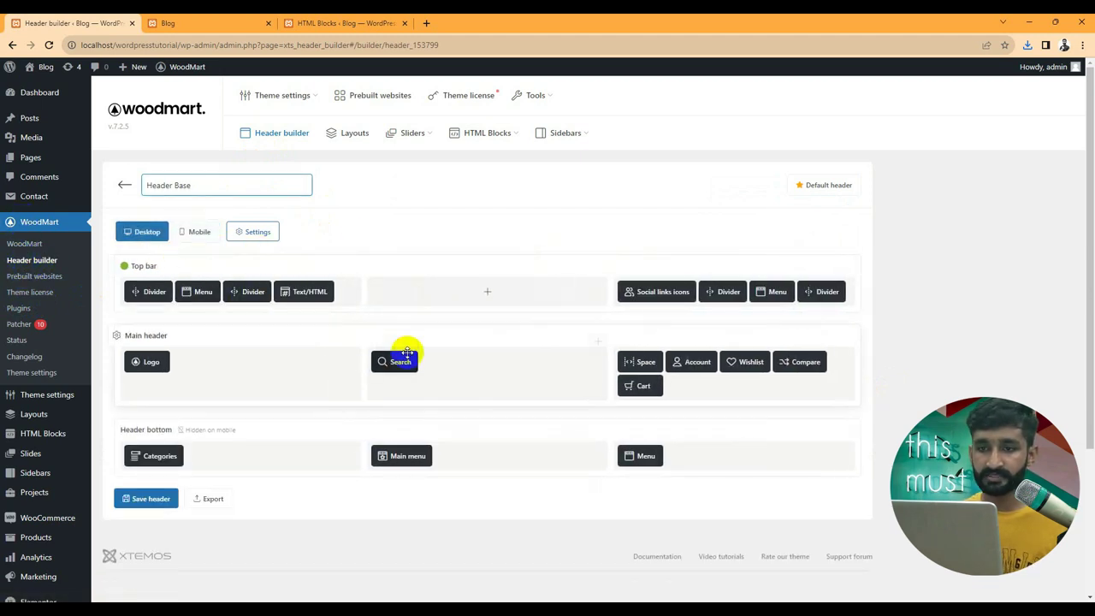
pyautogui.click(488, 291)
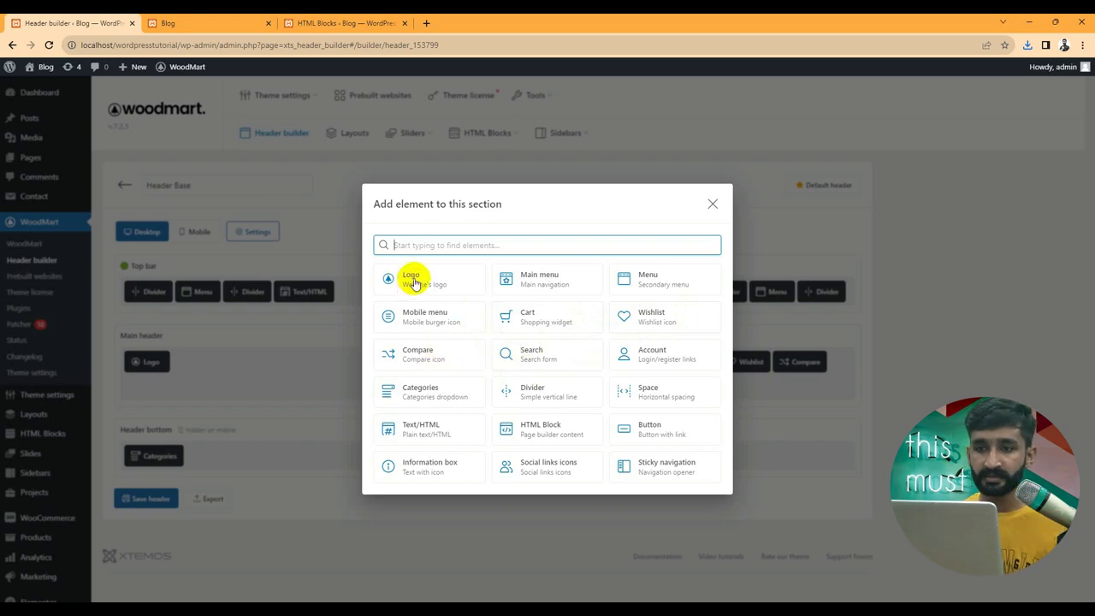
pyautogui.click(713, 203)
# Step: Turn on Hide on desktop and Hide on mobile for the Top bar row, and save the header
pyautogui.click(124, 265)
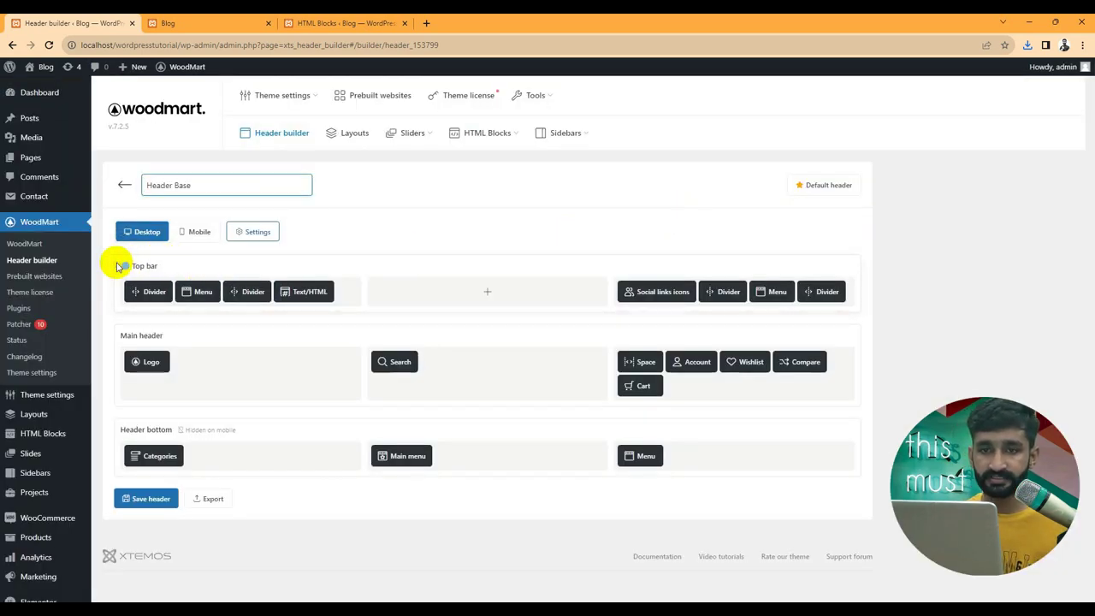
pyautogui.scroll(-5, 436, 251)
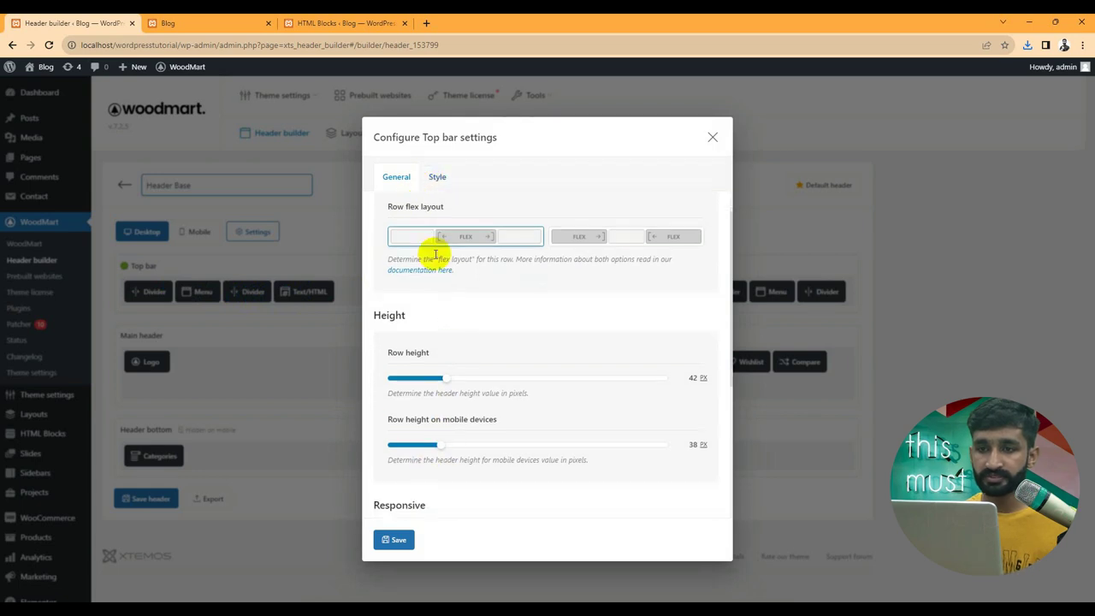
pyautogui.scroll(4, 438, 300)
pyautogui.scroll(-3, 436, 333)
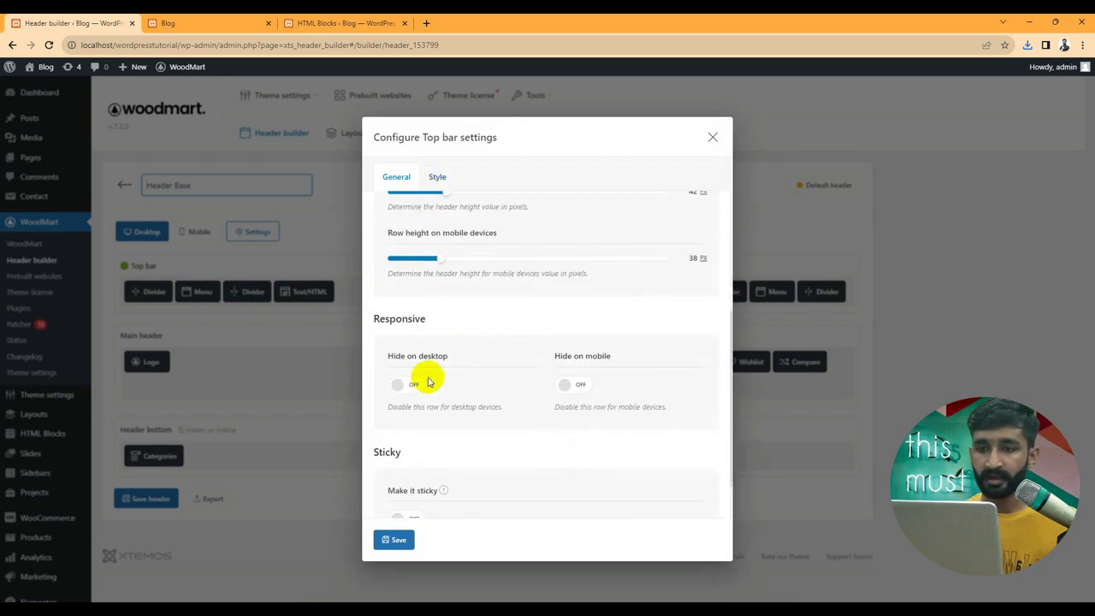
pyautogui.click(414, 385)
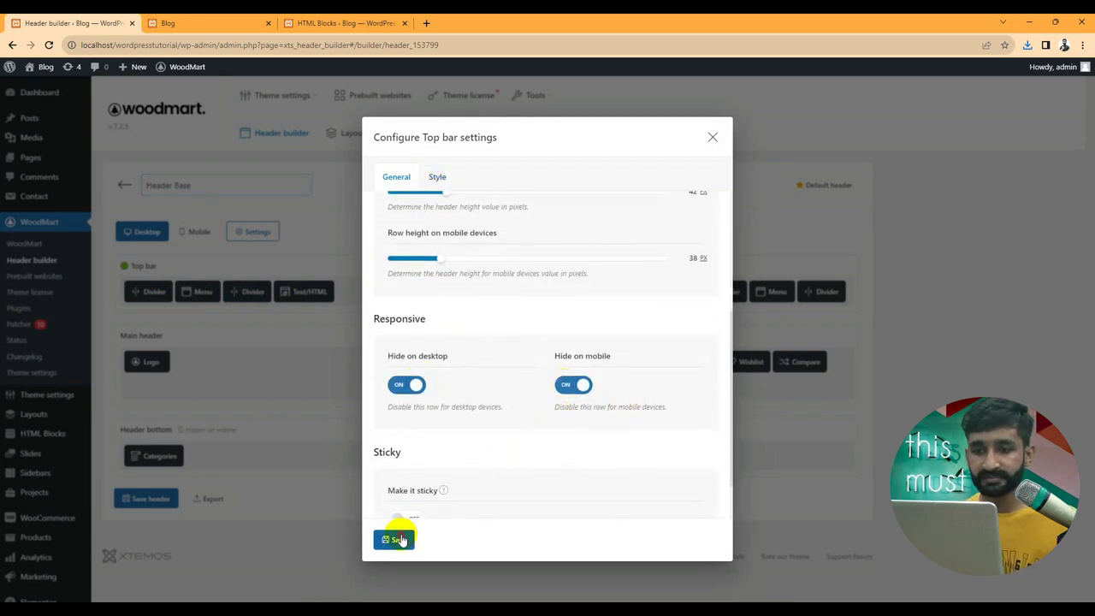
pyautogui.click(394, 539)
pyautogui.click(173, 499)
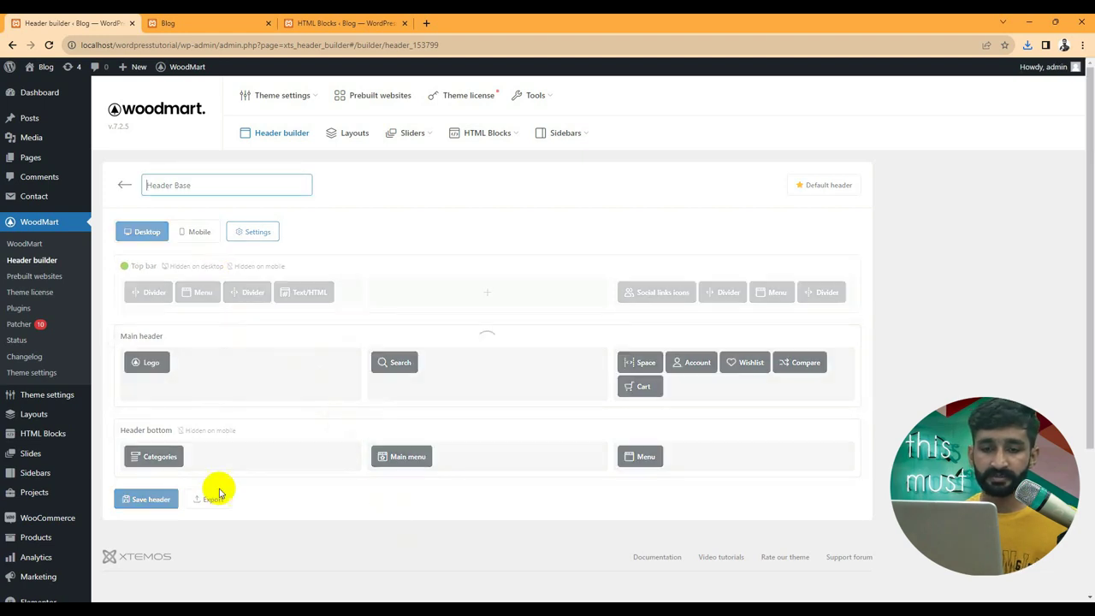
# Step: Reload the storefront home page to check its top bar, and return to the header builder
pyautogui.click(221, 22)
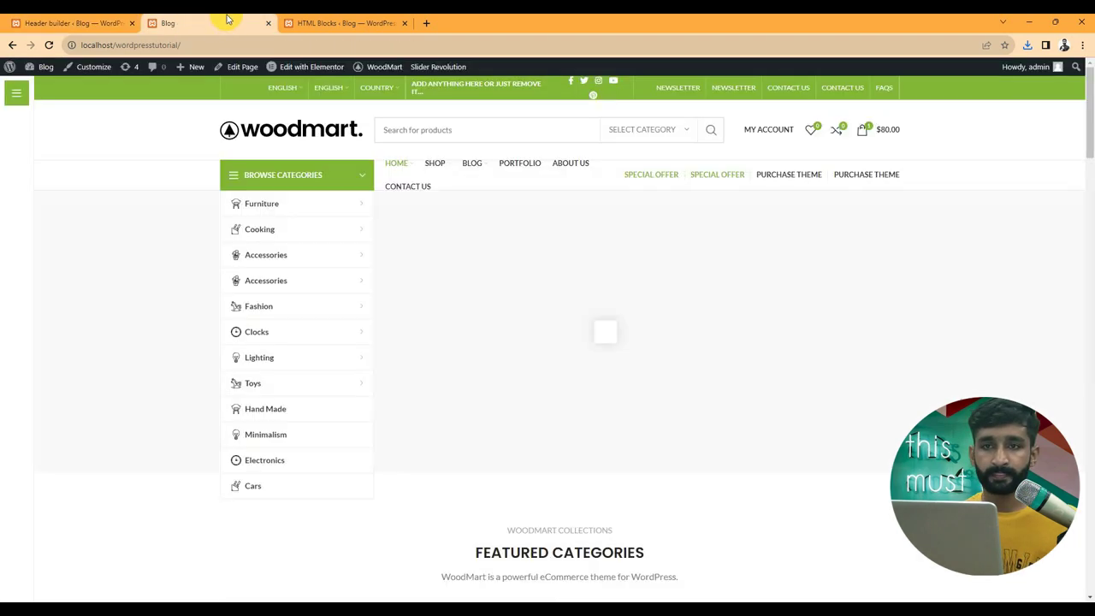
pyautogui.click(84, 75)
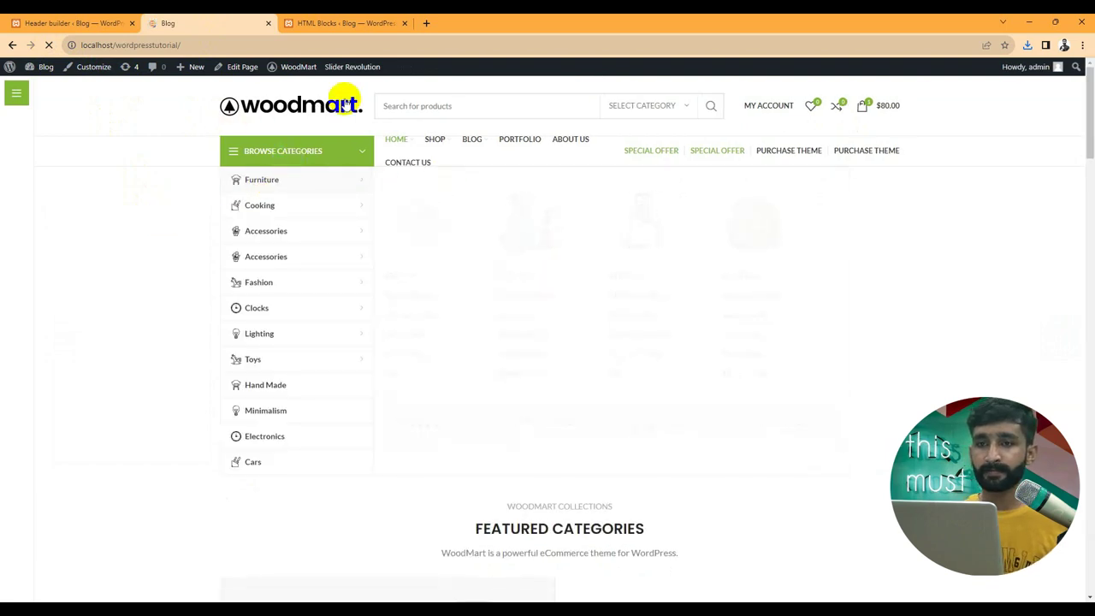
pyautogui.click(101, 19)
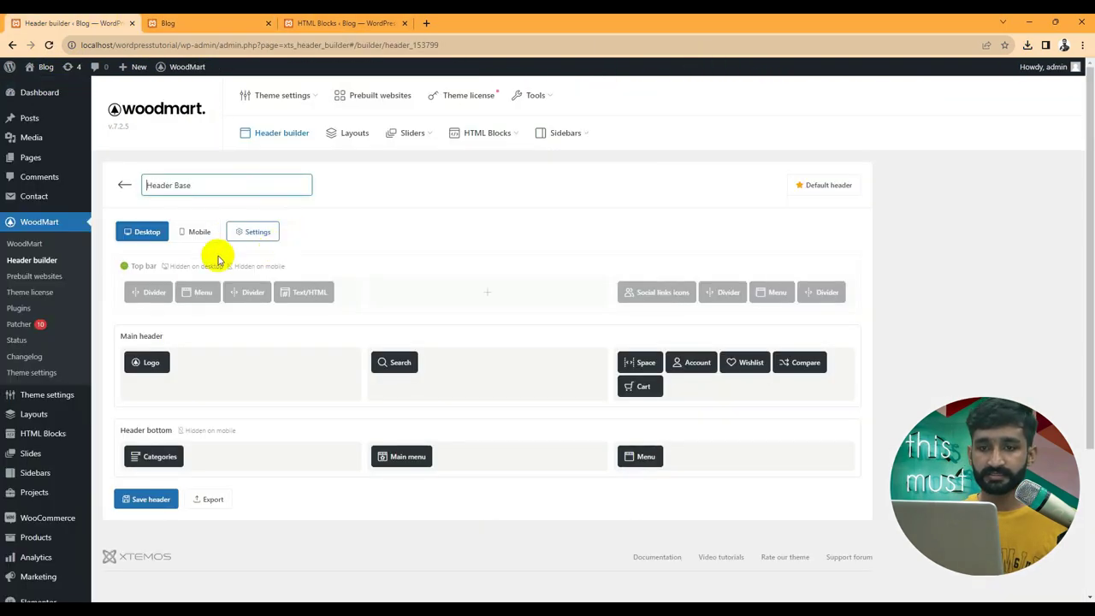
# Step: Turn off Hide on desktop and Hide on mobile for the Top bar row, and save the header
pyautogui.click(120, 266)
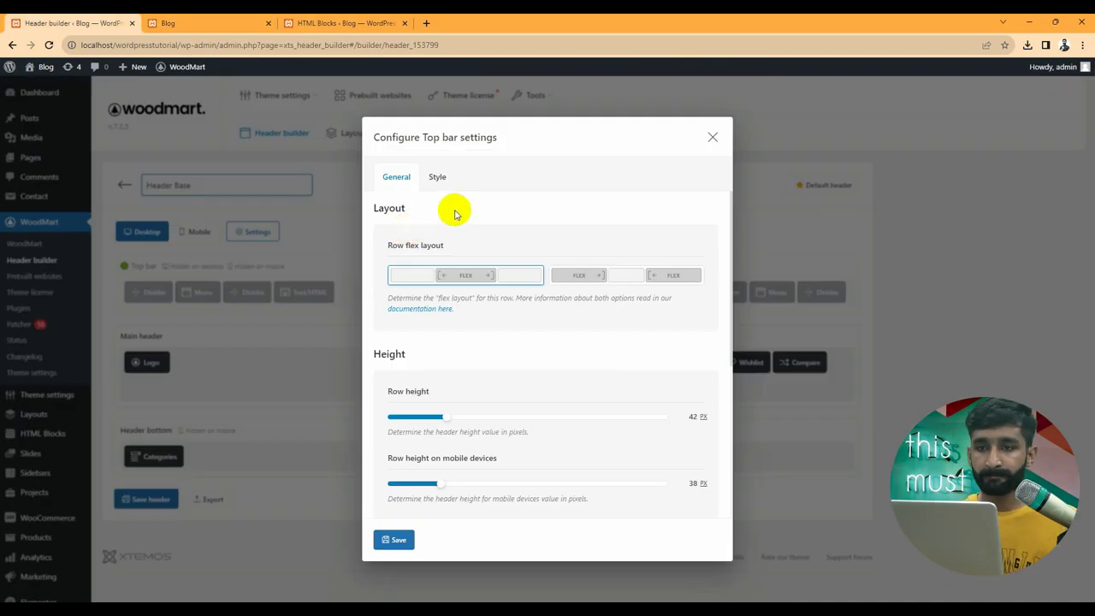
pyautogui.scroll(-5, 454, 386)
pyautogui.click(405, 329)
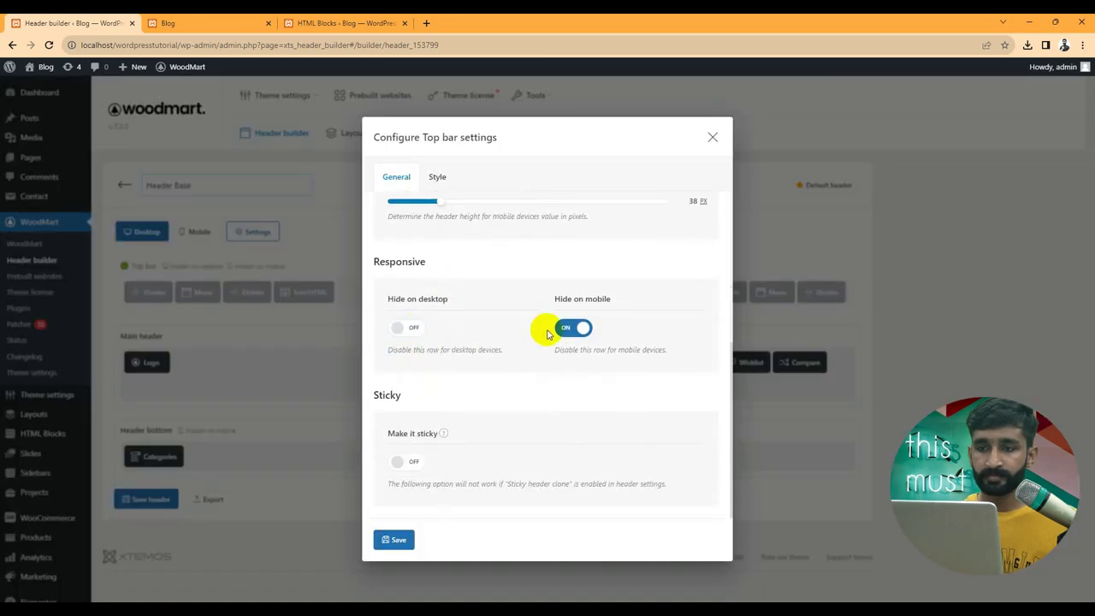
pyautogui.click(572, 328)
pyautogui.click(395, 539)
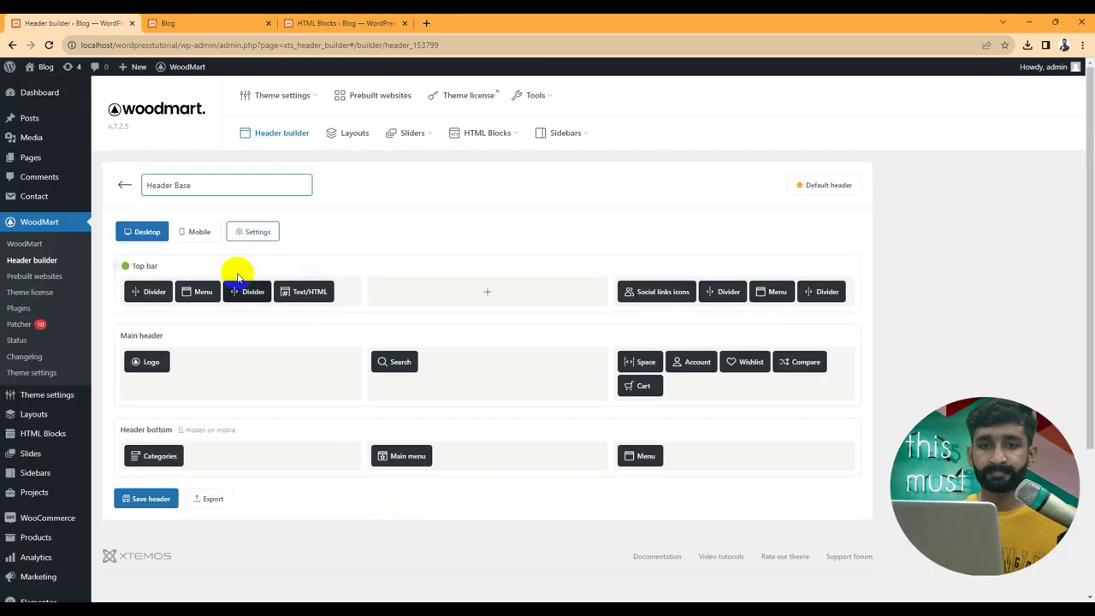
pyautogui.click(144, 498)
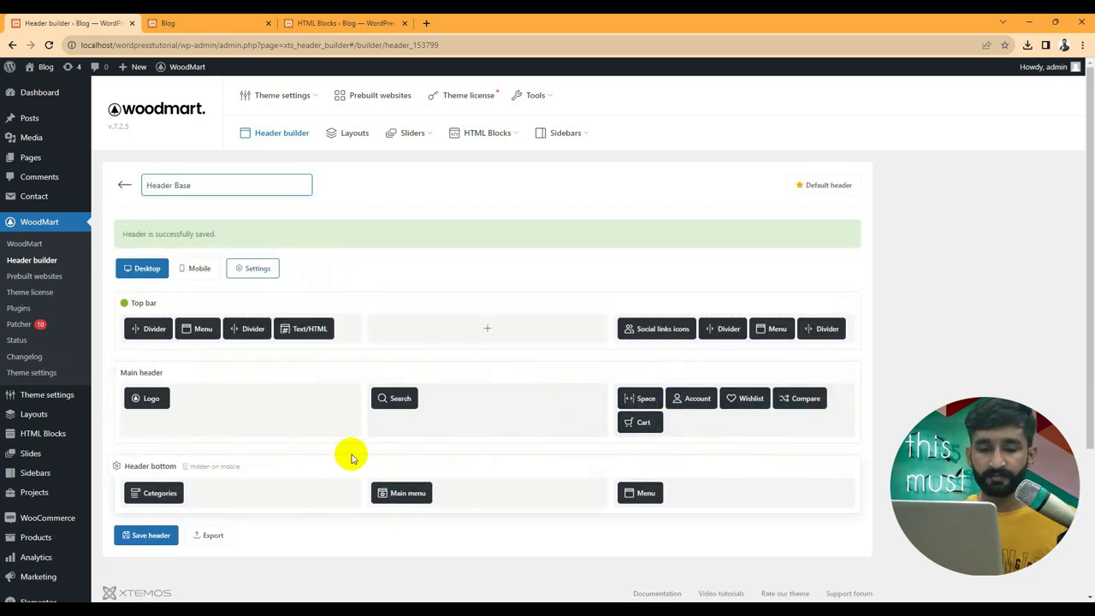
# Step: Assign the Main navigation menu to the Main menu element in the header bottom, save the header, and check the storefront
pyautogui.click(397, 443)
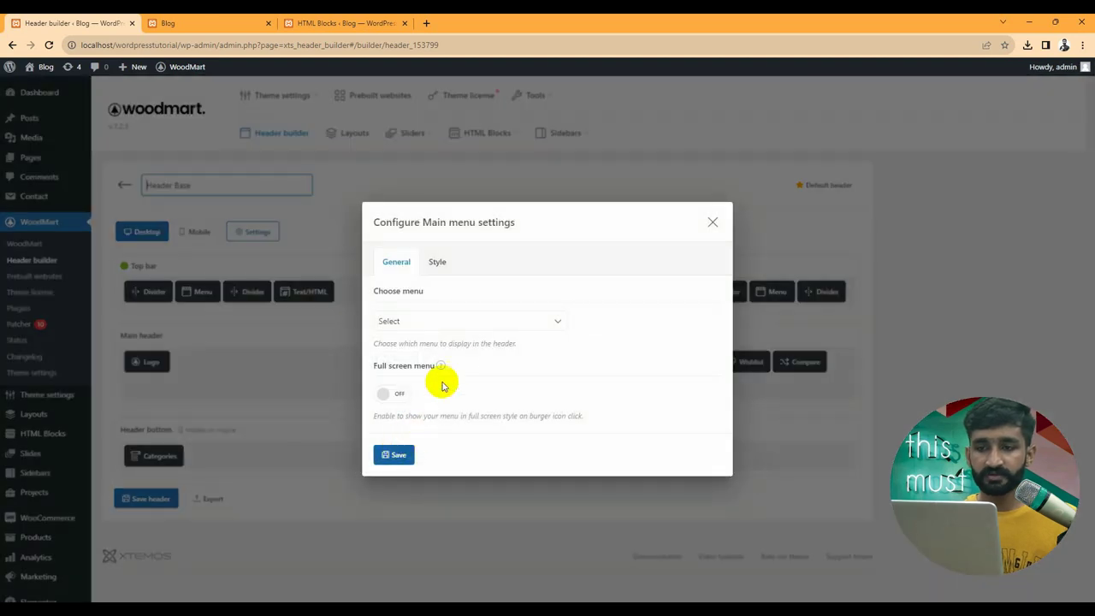
pyautogui.click(445, 319)
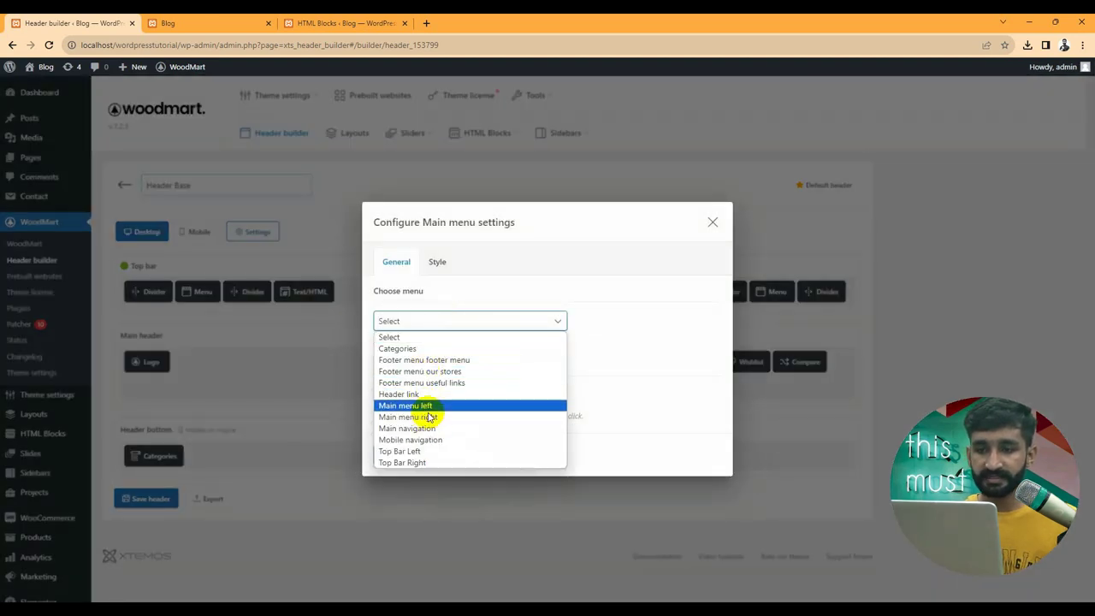
pyautogui.click(432, 439)
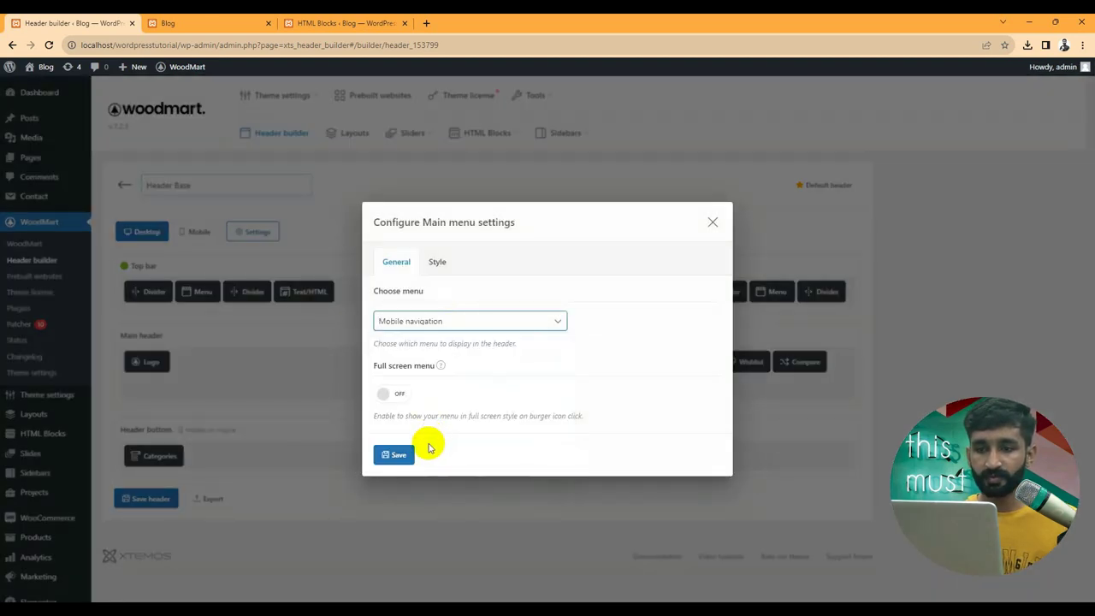
pyautogui.click(427, 321)
pyautogui.click(444, 428)
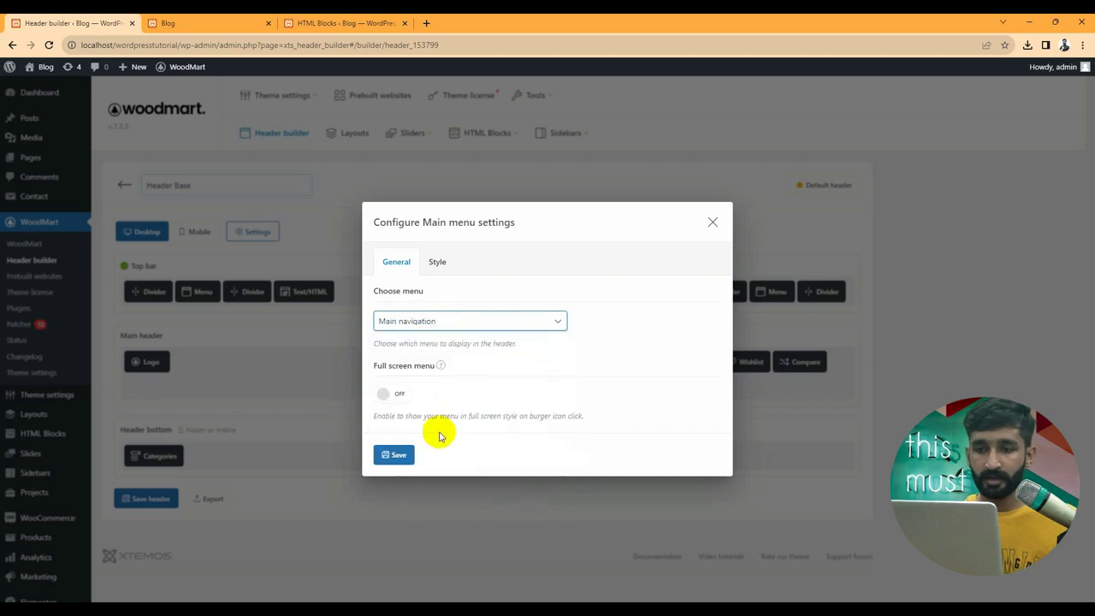
pyautogui.click(402, 456)
pyautogui.click(169, 499)
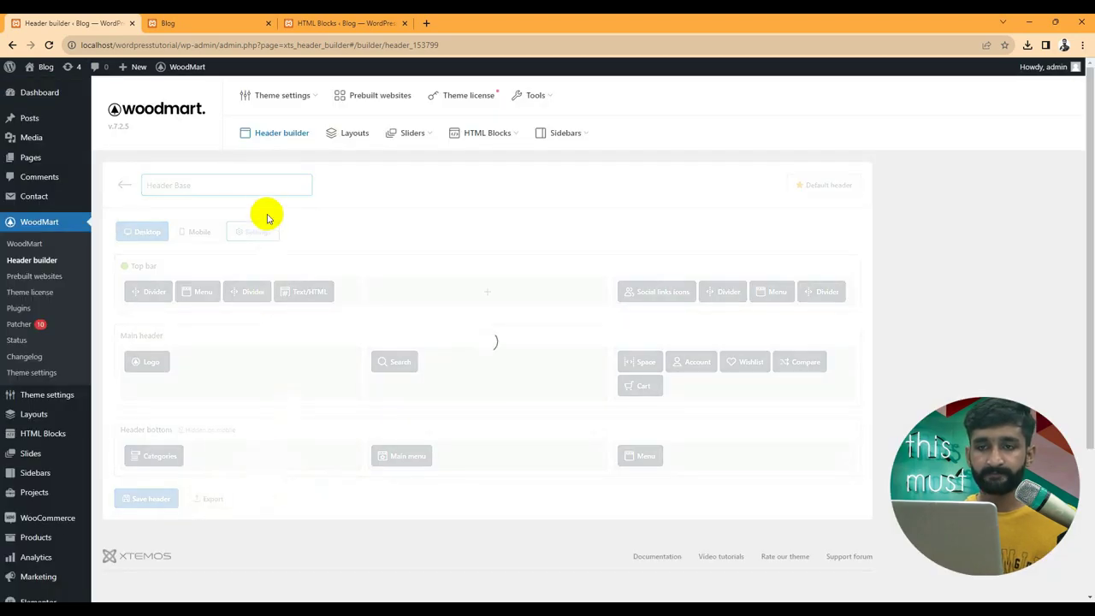
pyautogui.click(224, 19)
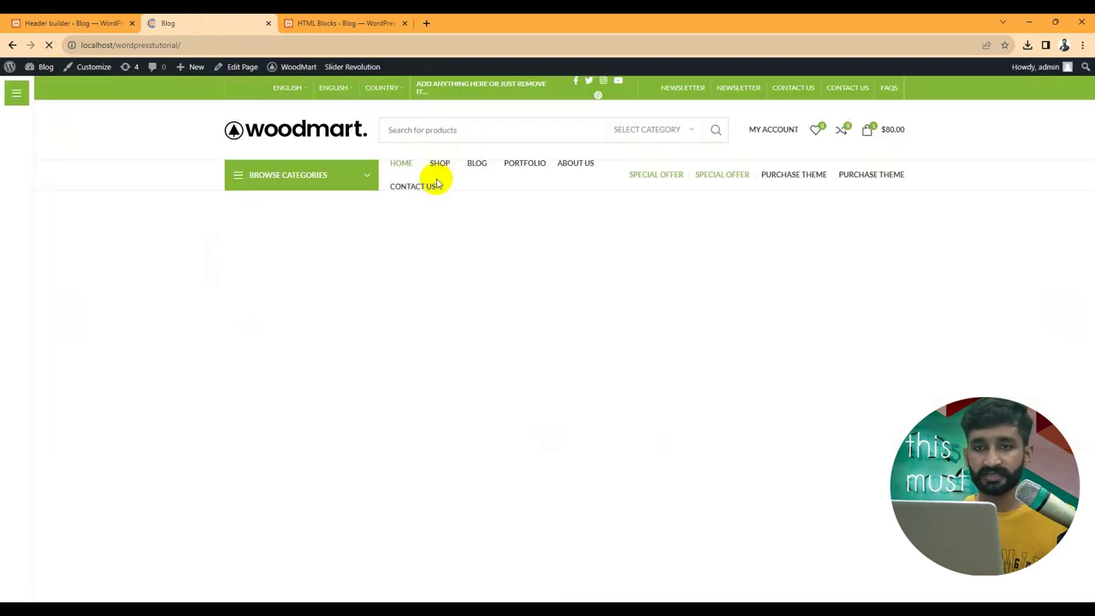
# Step: Switch the header bottom's Main menu element to the Top Bar Left menu and save the header
pyautogui.click(73, 23)
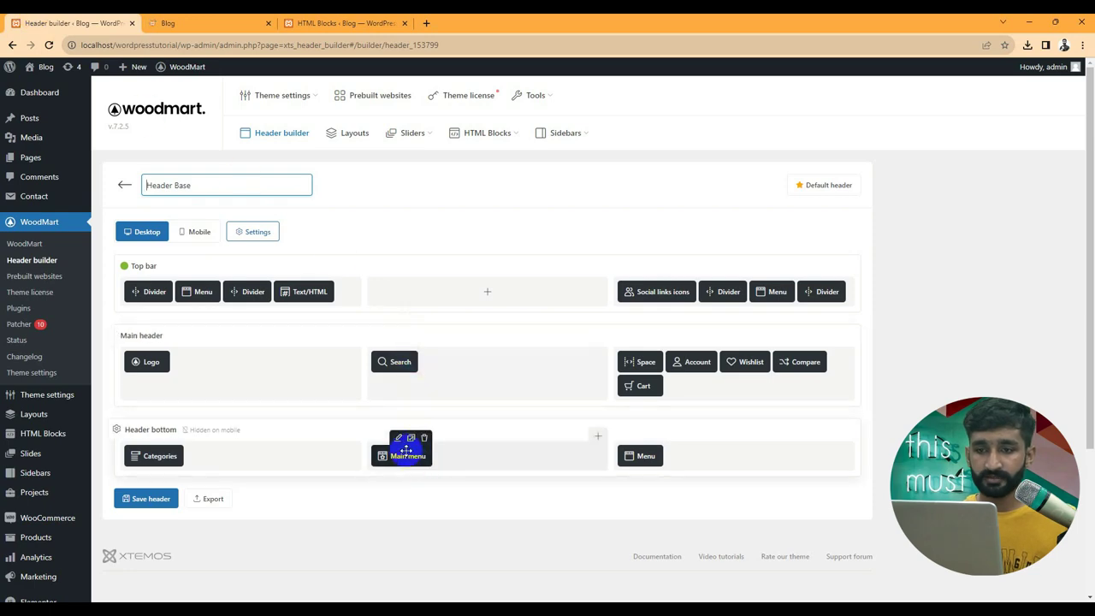
pyautogui.click(399, 439)
pyautogui.click(432, 320)
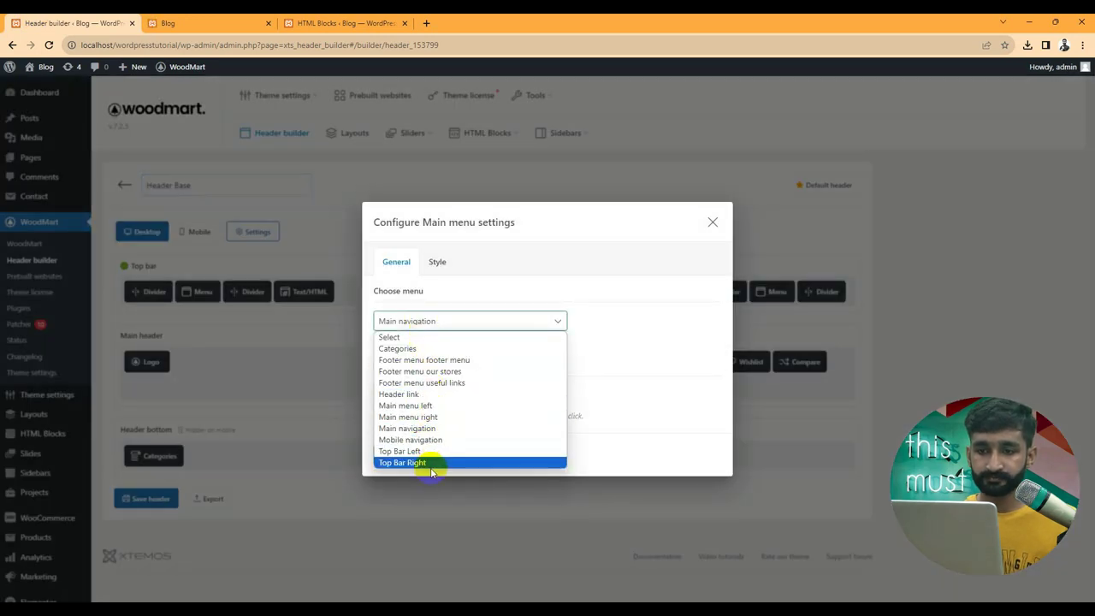
pyautogui.click(419, 451)
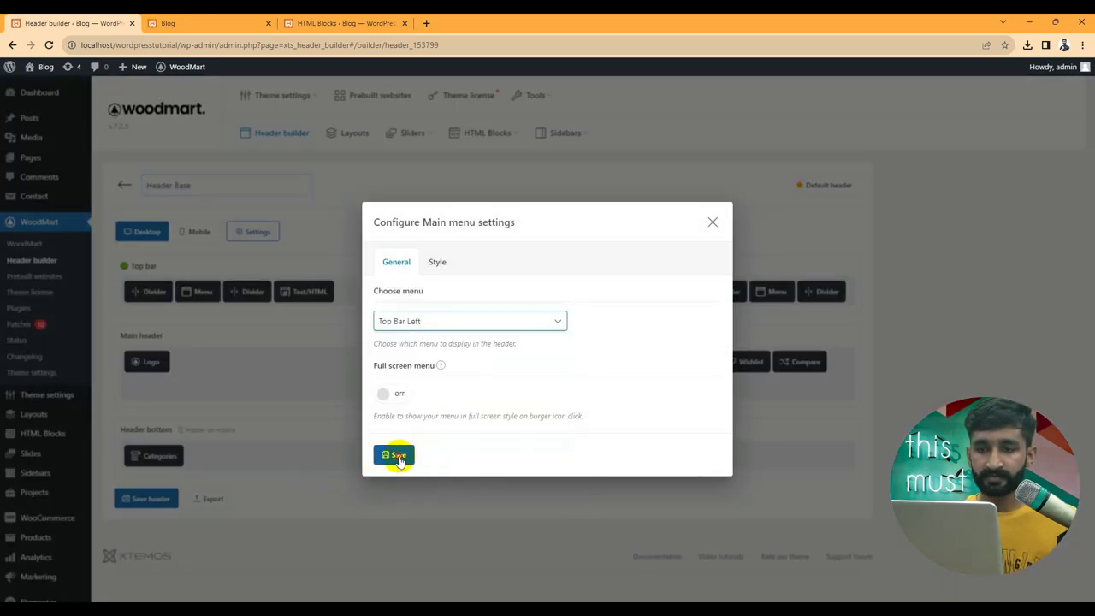
pyautogui.click(396, 456)
pyautogui.click(167, 498)
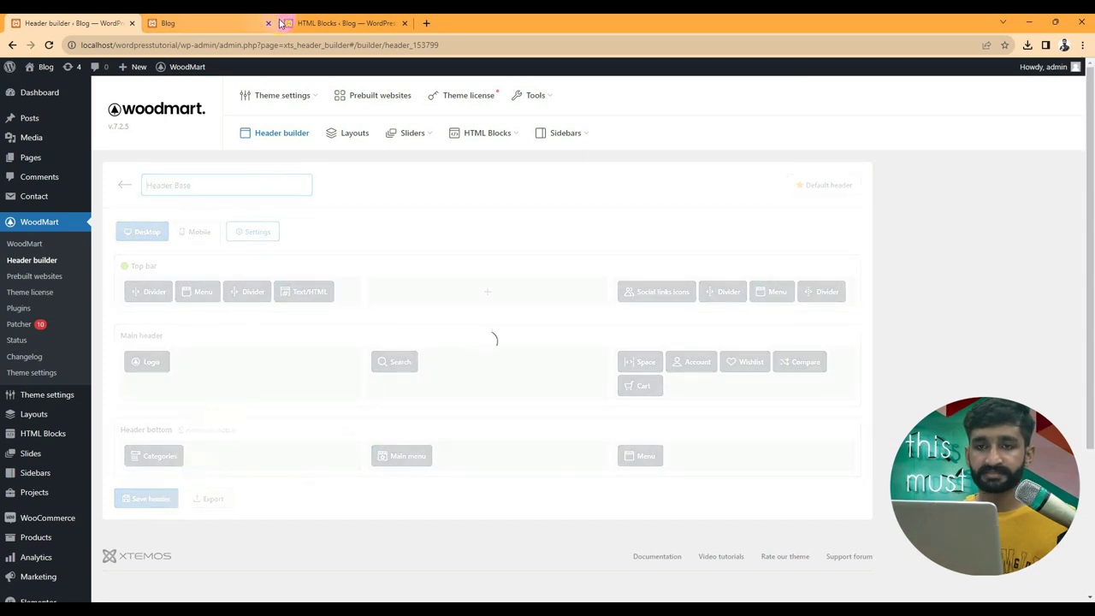
# Step: Reload the storefront home page and inspect the navigation items and their dropdowns in the header bottom
pyautogui.click(235, 19)
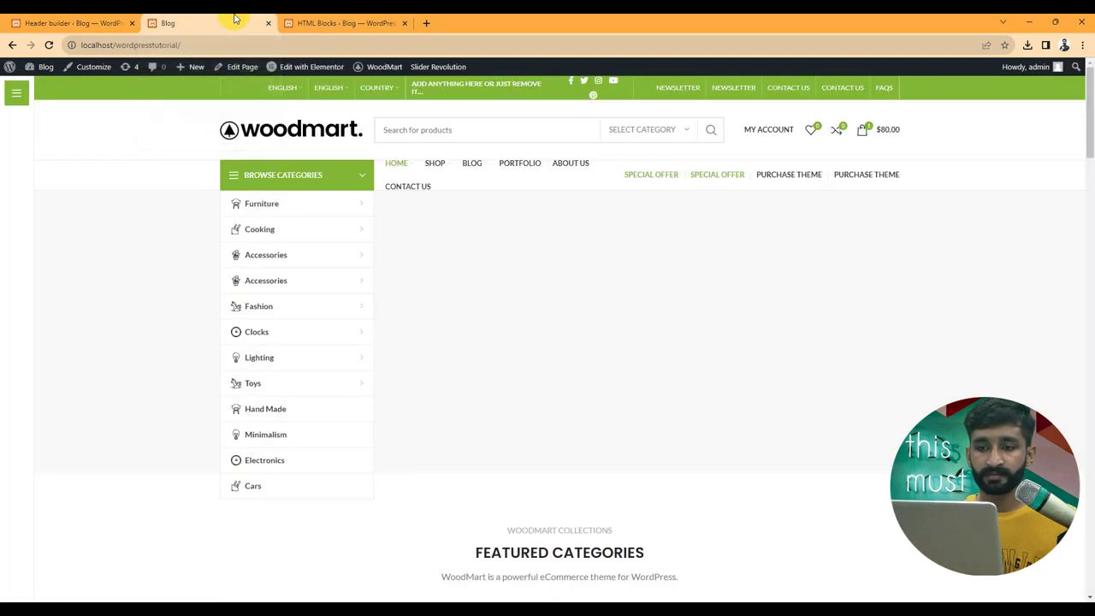
pyautogui.click(50, 45)
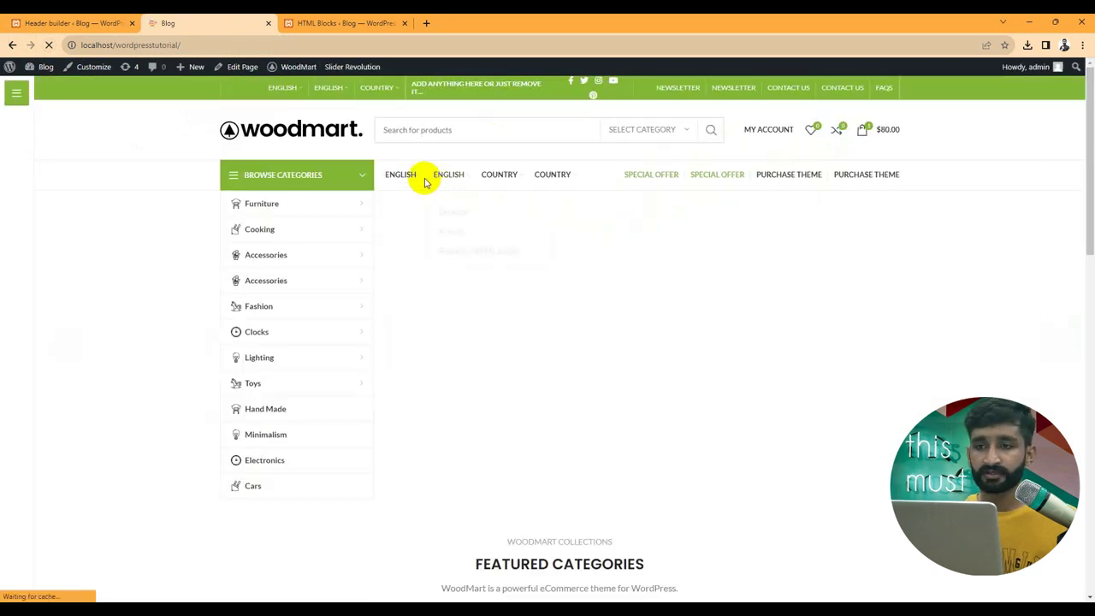
pyautogui.moveTo(462, 182)
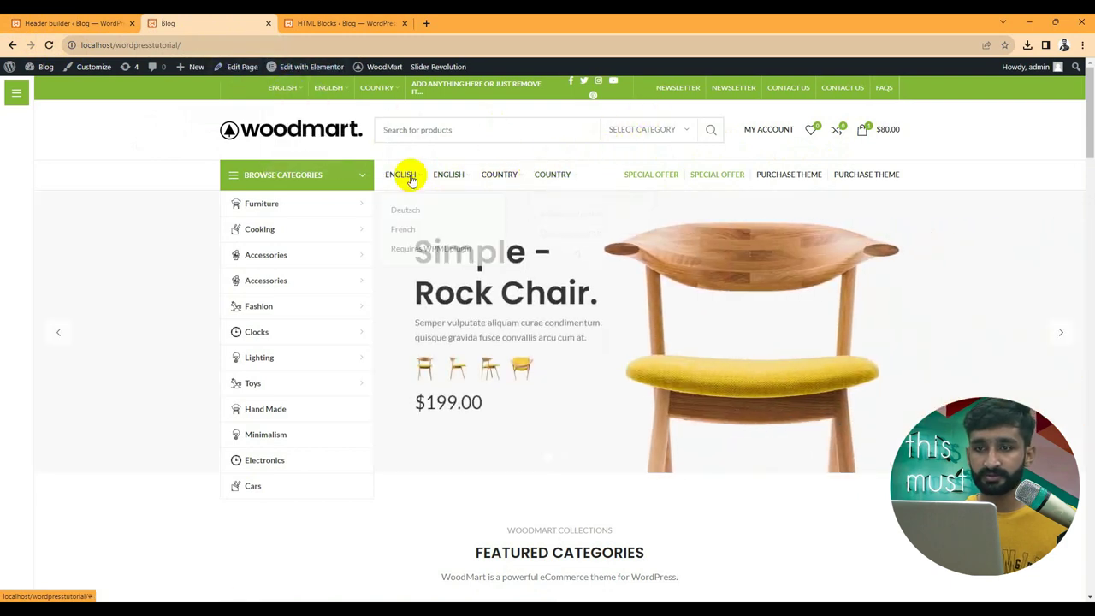
# Step: Set the header bottom's Main menu element back to the Main navigation menu and save the element settings
pyautogui.click(124, 20)
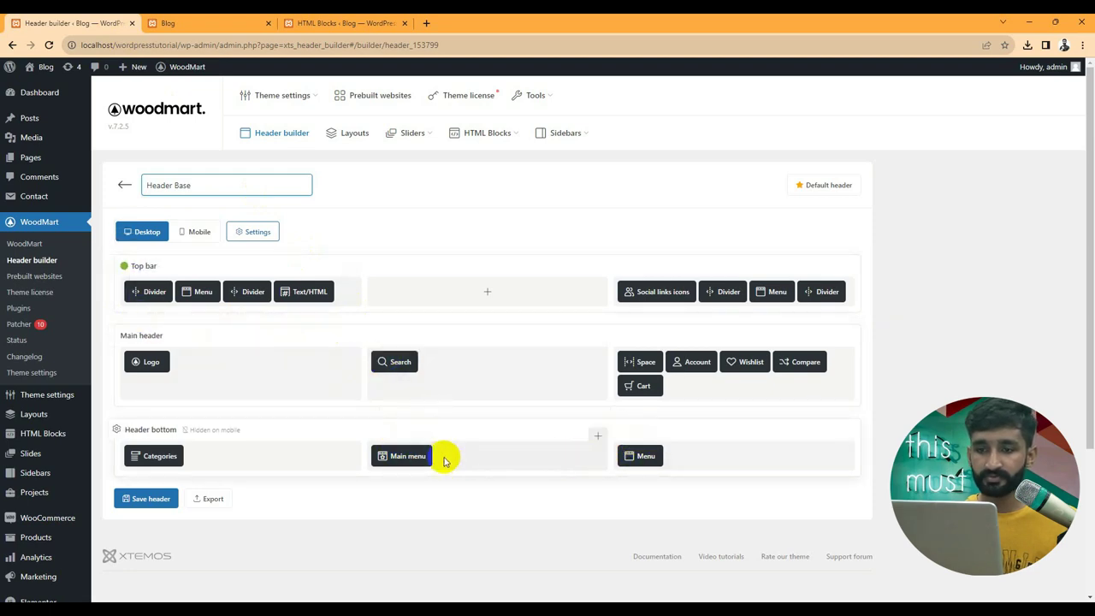
pyautogui.click(394, 439)
pyautogui.click(472, 329)
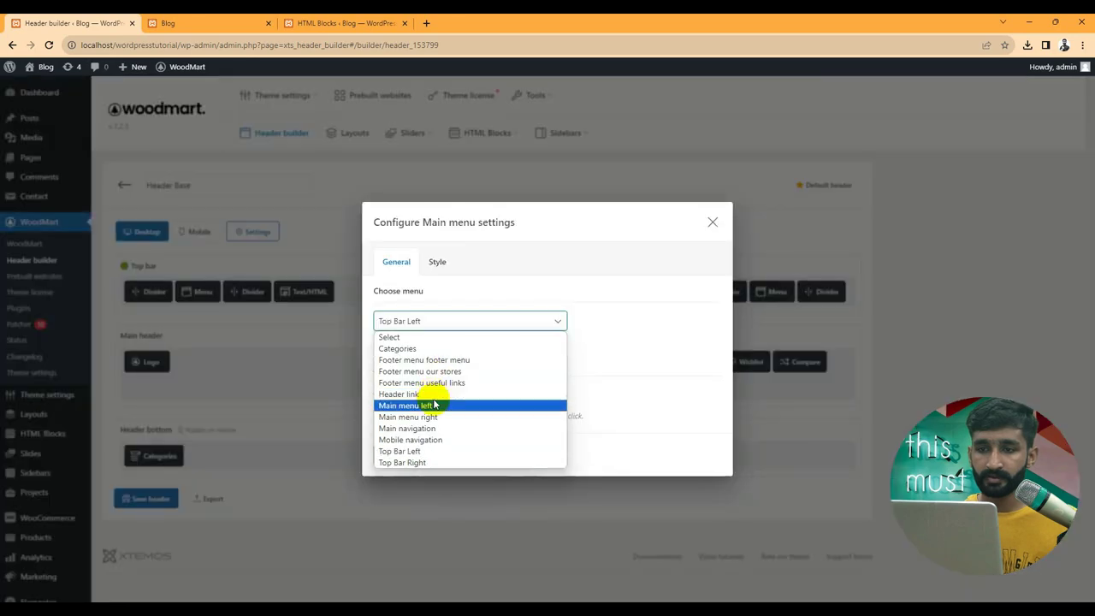
pyautogui.click(430, 425)
pyautogui.click(402, 452)
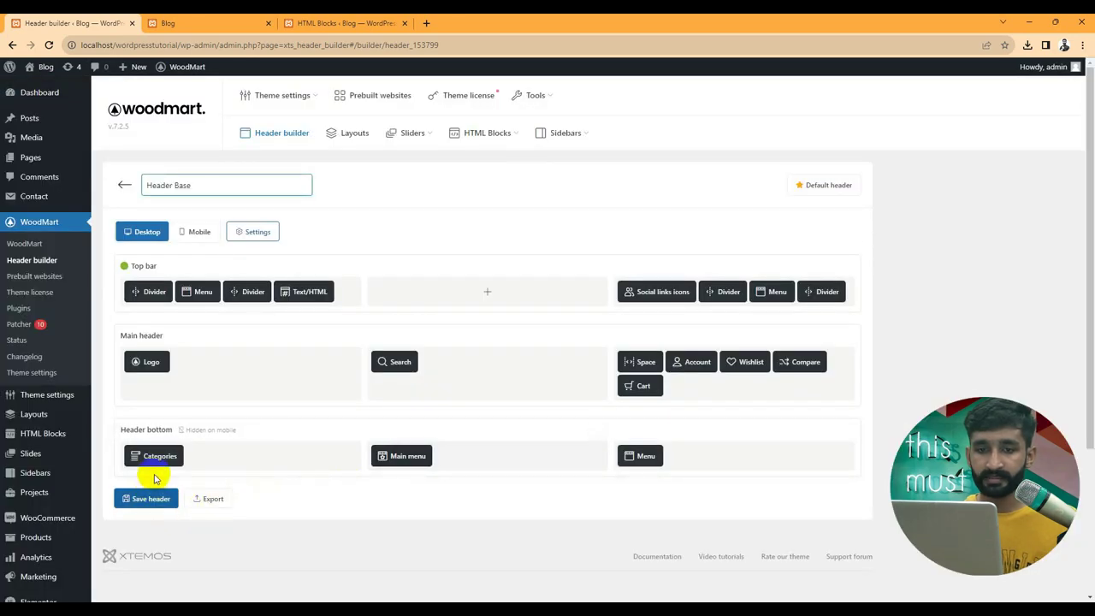
# Step: Choose the Categories menu in the header bottom's Categories element settings and close the settings
pyautogui.click(150, 439)
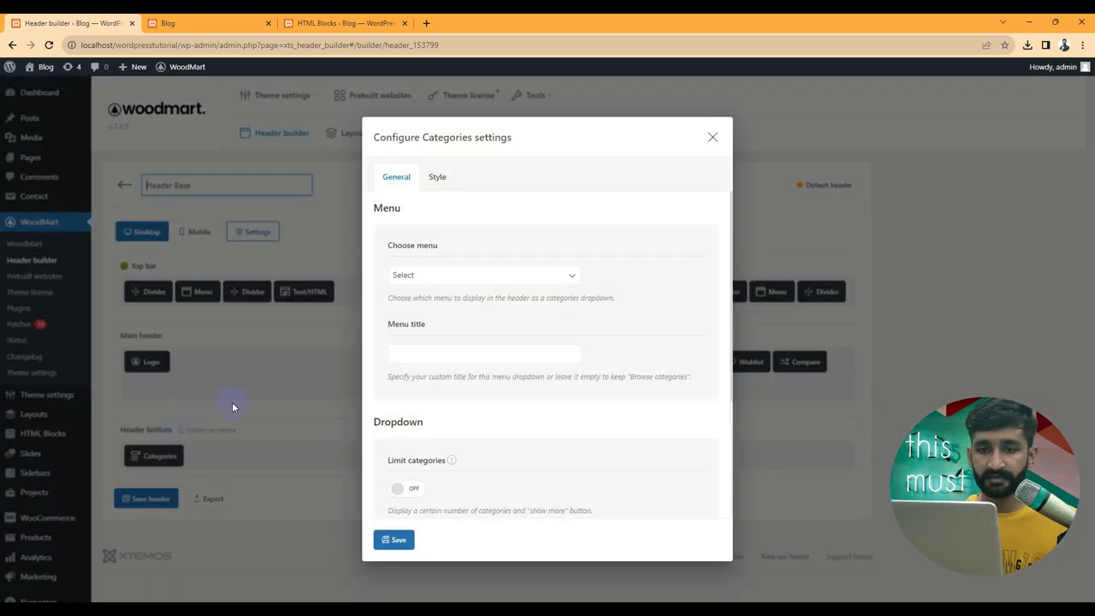
pyautogui.click(451, 273)
pyautogui.click(412, 303)
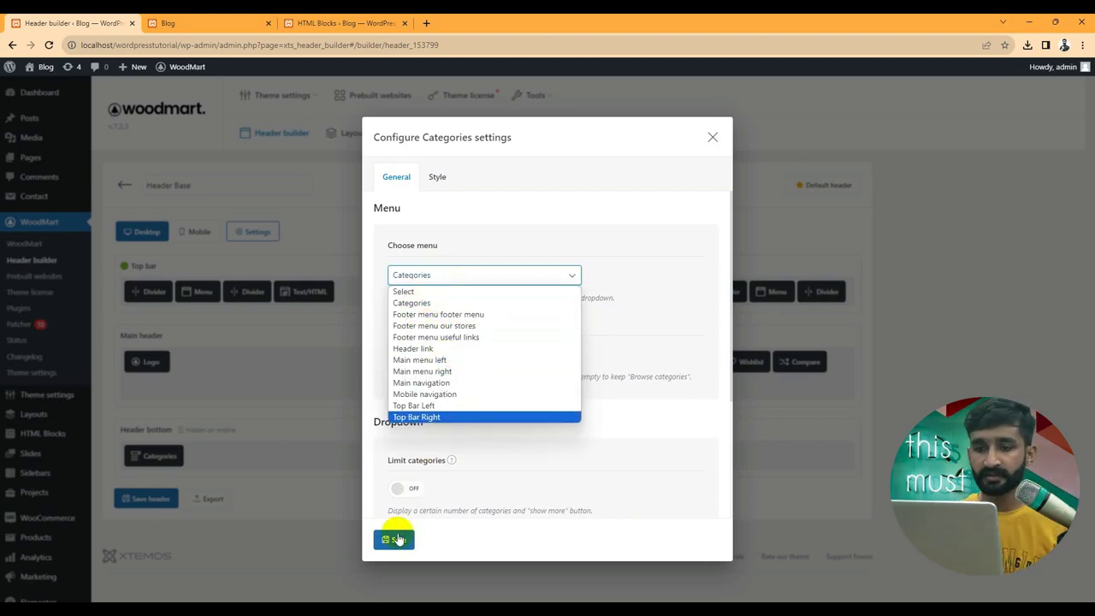
pyautogui.click(712, 137)
# Step: Open the Menus page under Appearance and review the Main menu right structure and display locations
pyautogui.scroll(-2, 54, 393)
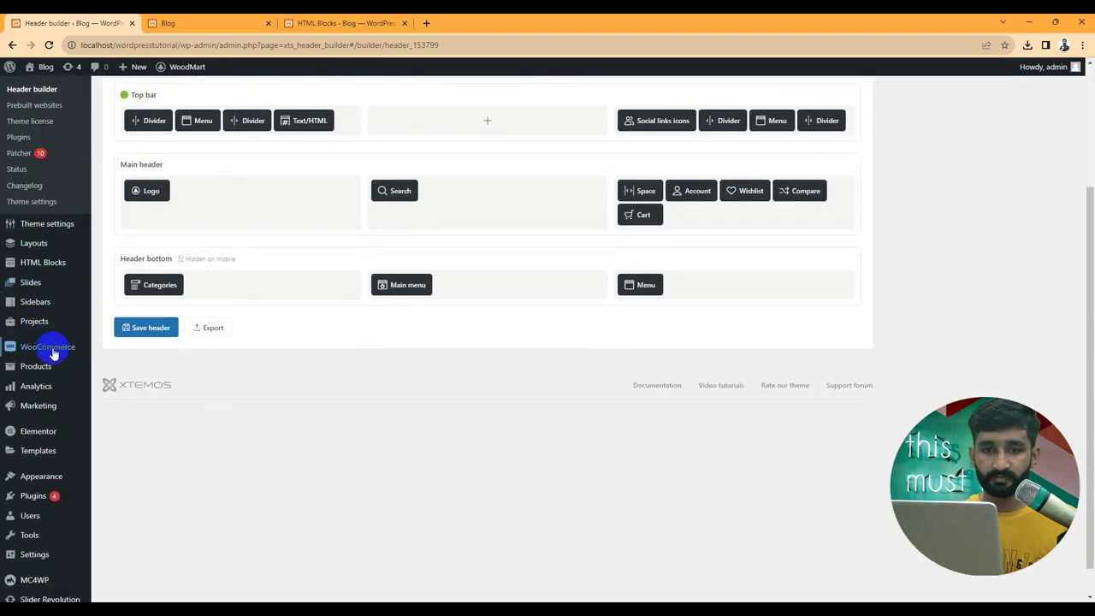
pyautogui.moveTo(43, 476)
pyautogui.click(116, 525)
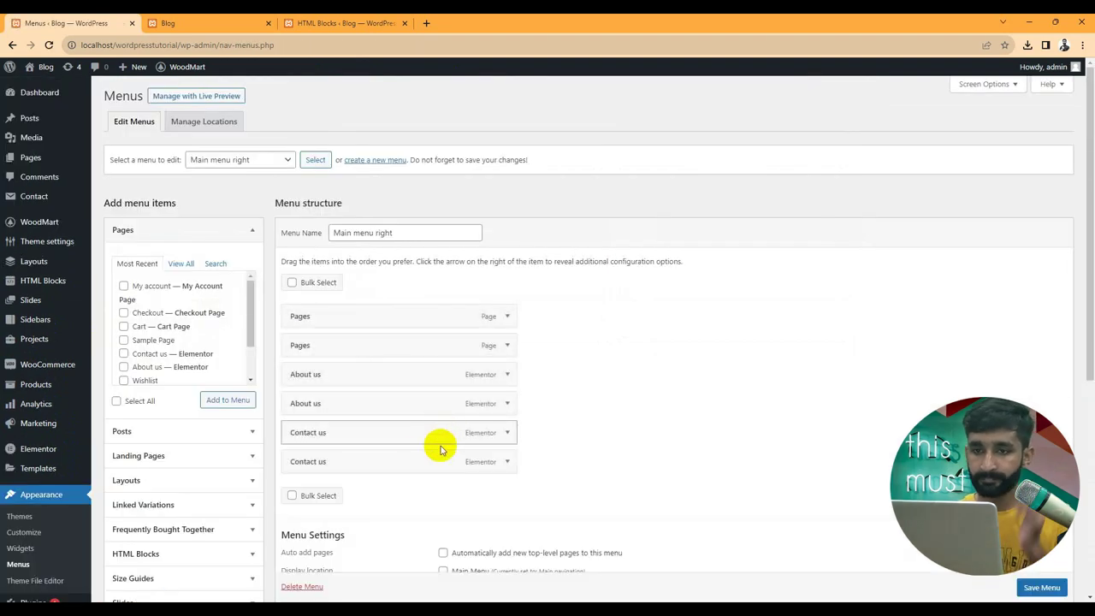
pyautogui.scroll(-2, 440, 433)
pyautogui.scroll(1, 399, 376)
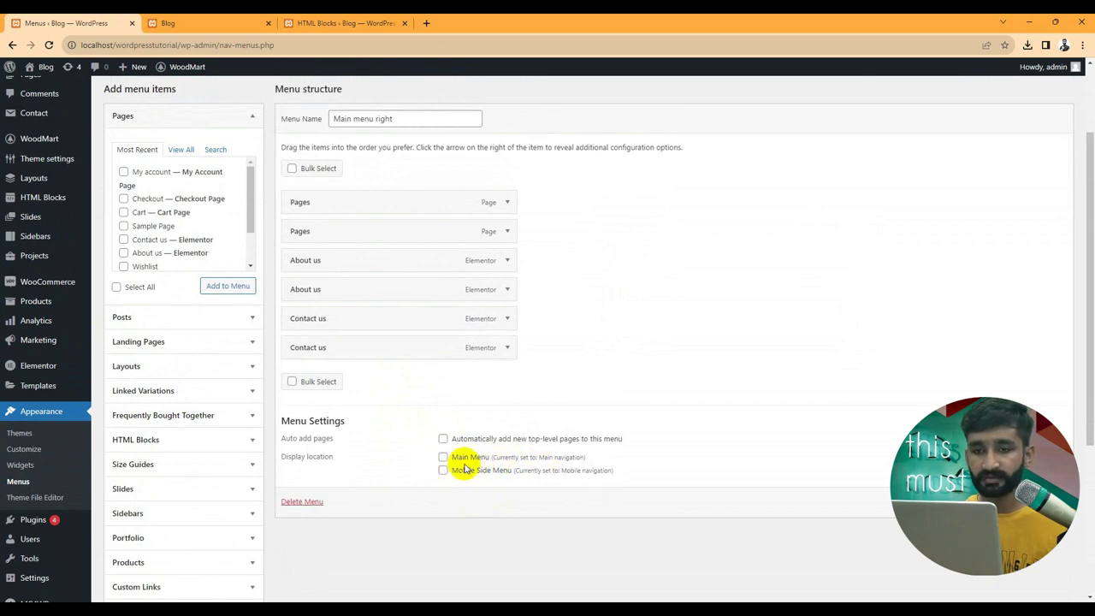
# Step: Check the Browse Categories menu on the storefront home page and return to the menu editor
pyautogui.click(224, 23)
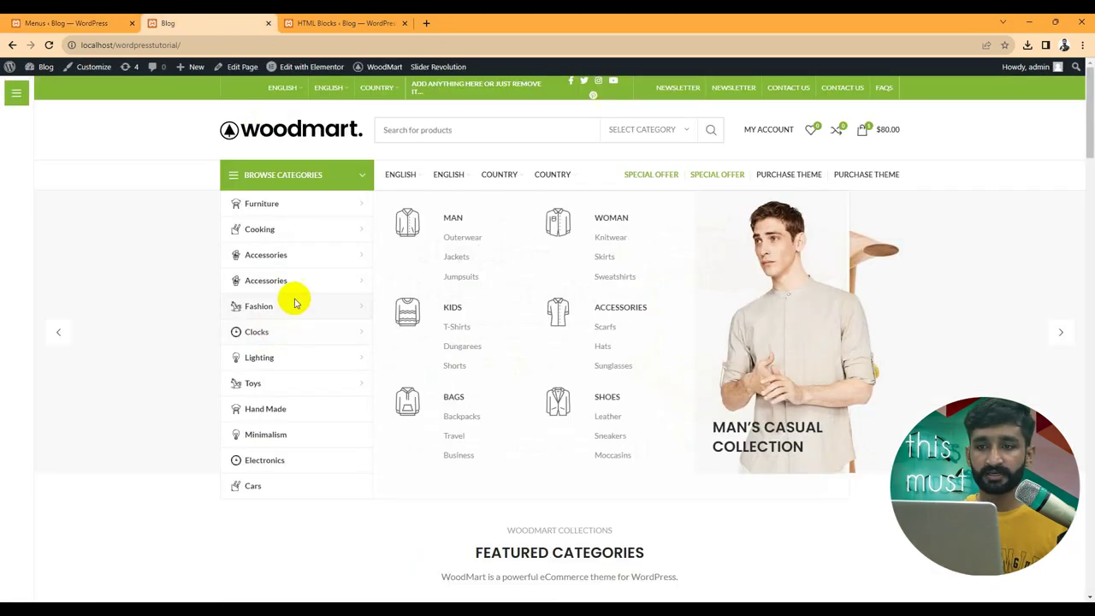
pyautogui.click(118, 19)
pyautogui.click(301, 19)
pyautogui.scroll(4, 176, 232)
pyautogui.click(68, 23)
pyautogui.click(187, 23)
pyautogui.click(71, 23)
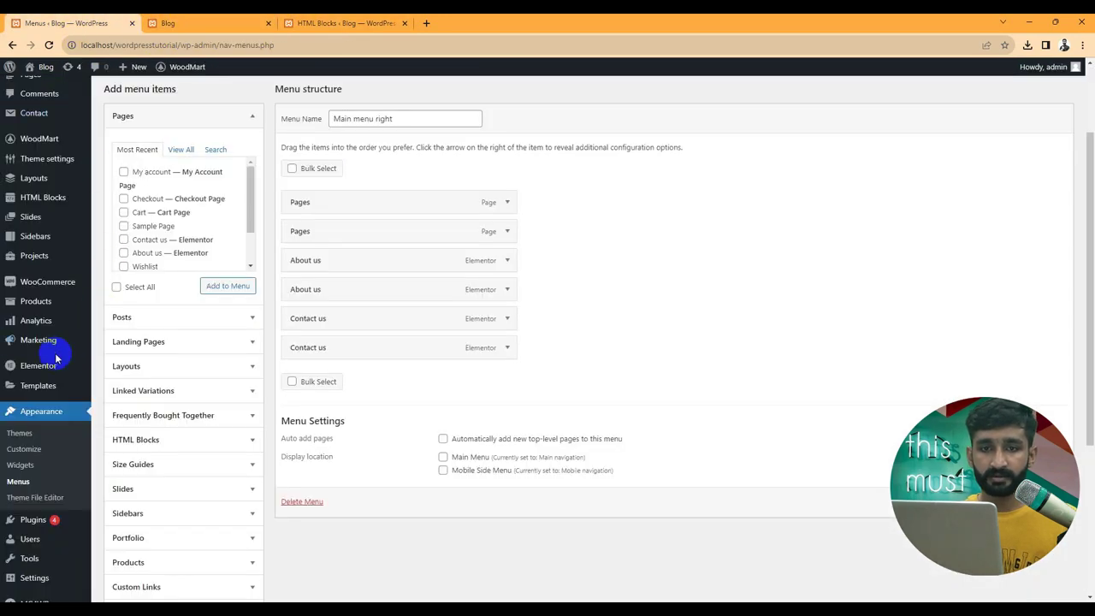
# Step: Leave the menu editor for the list of all pages and open Home Main in Elementor in a new tab
pyautogui.scroll(2, 49, 351)
pyautogui.click(84, 160)
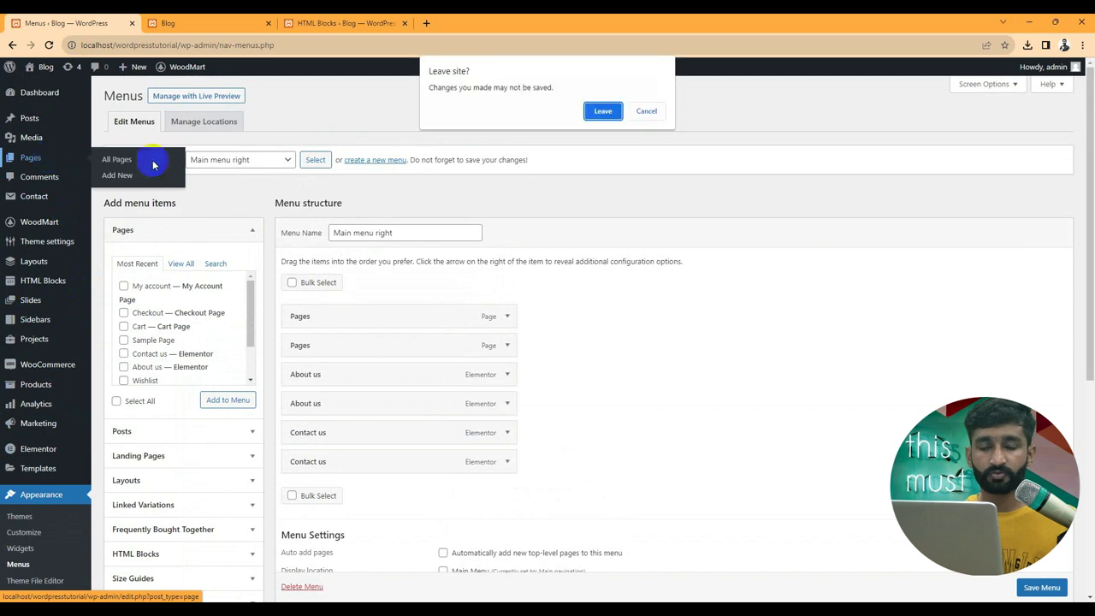
pyautogui.click(601, 111)
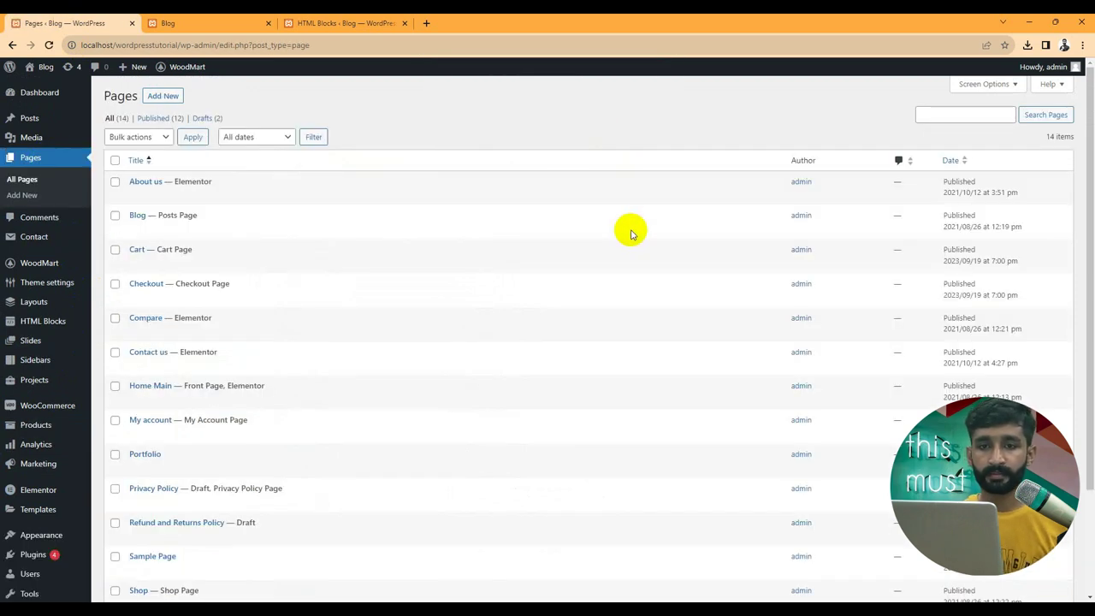
pyautogui.scroll(-3, 352, 423)
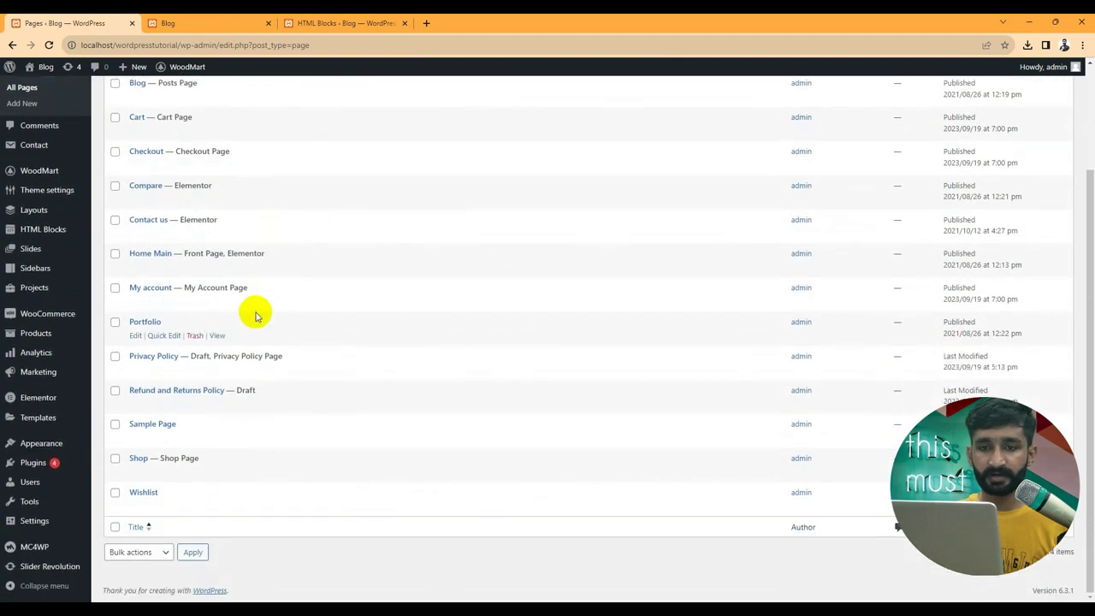
pyautogui.scroll(3, 254, 316)
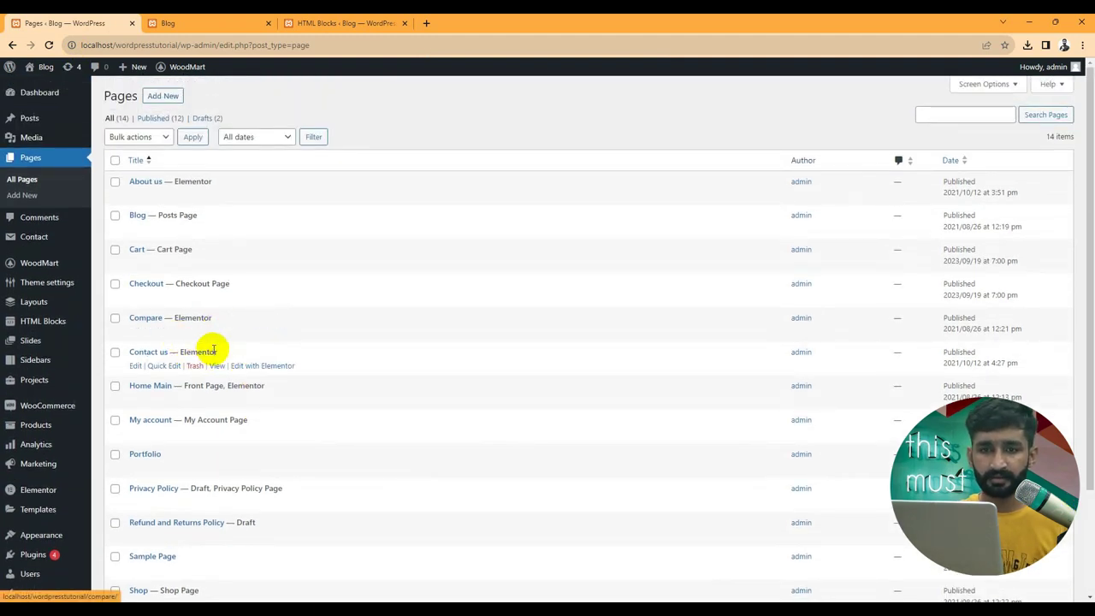
pyautogui.rightClick(265, 399)
pyautogui.click(305, 406)
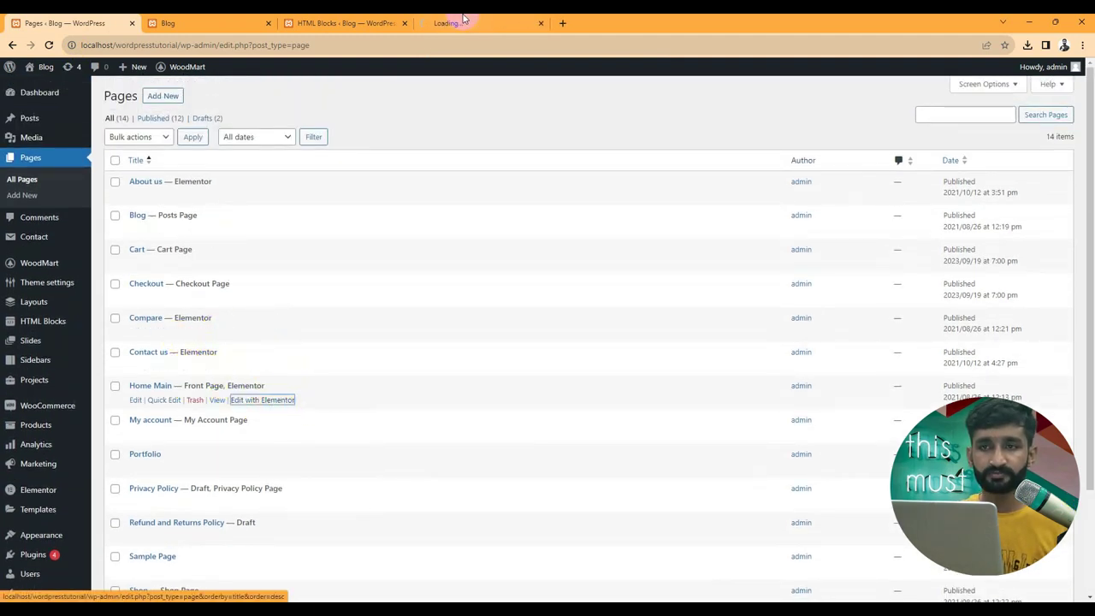
pyautogui.click(445, 23)
# Step: Create a single product layout in WoodMart Layouts from the predefined template showing the grey chair
pyautogui.click(95, 23)
pyautogui.moveTo(64, 316)
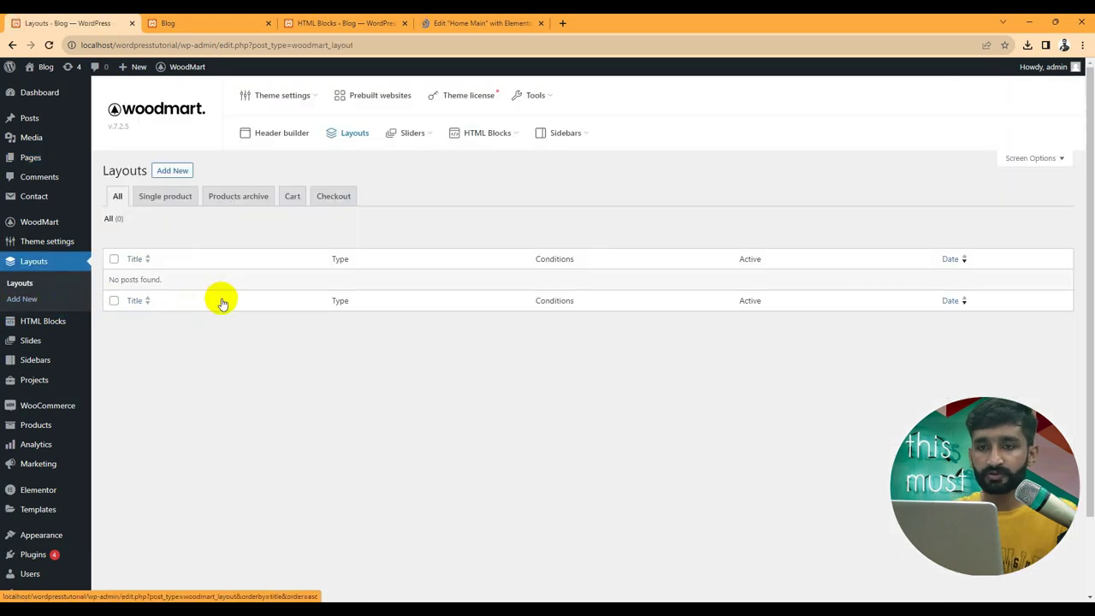
pyautogui.click(149, 202)
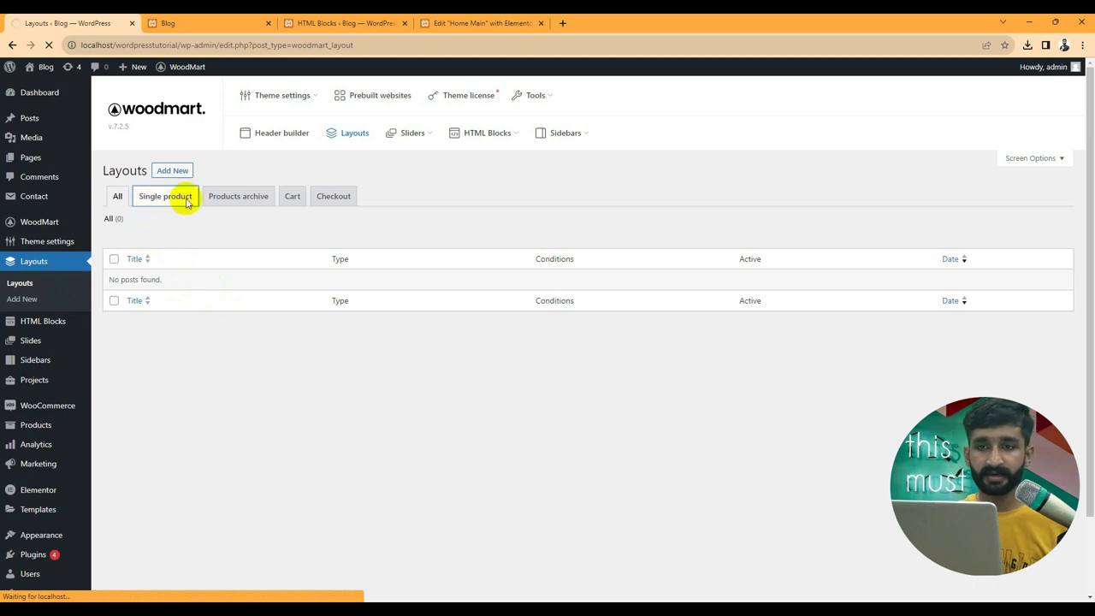
pyautogui.click(174, 170)
pyautogui.scroll(-1, 402, 299)
pyautogui.scroll(-4, 513, 310)
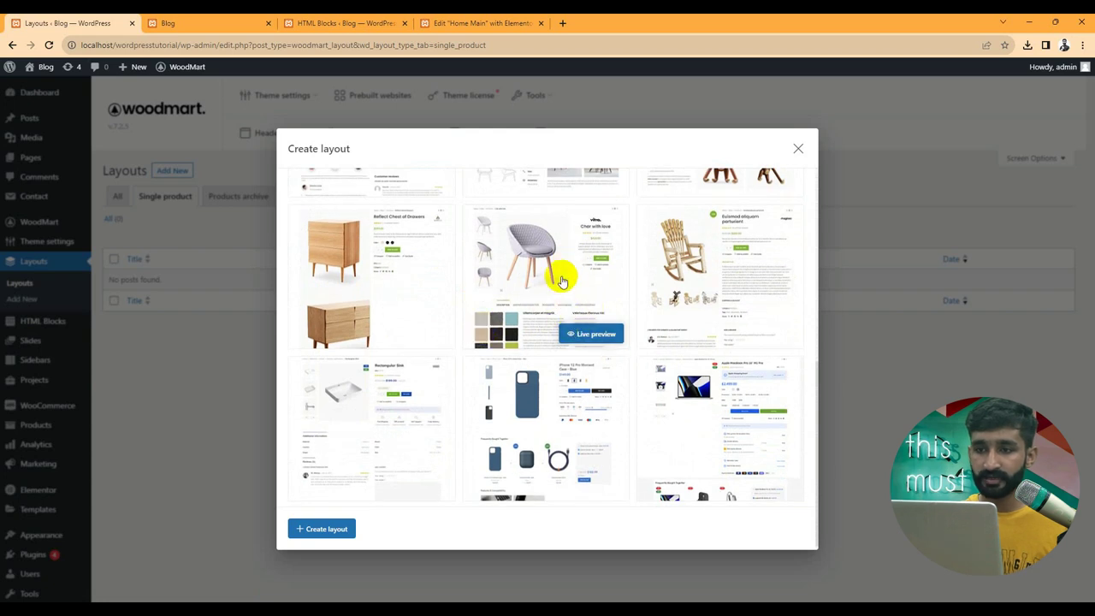
pyautogui.click(544, 276)
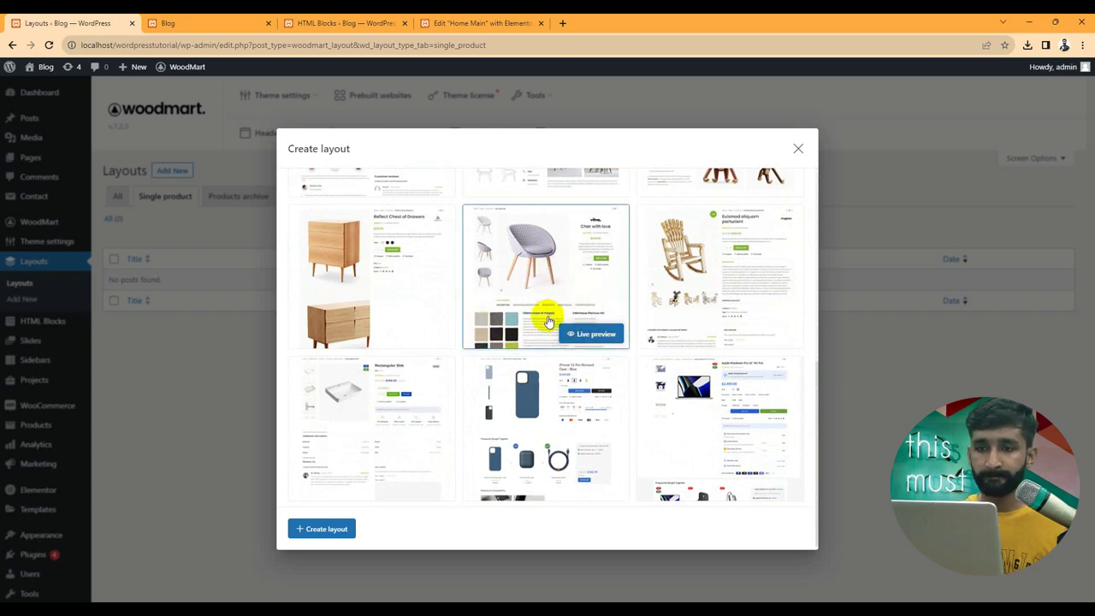
pyautogui.click(347, 529)
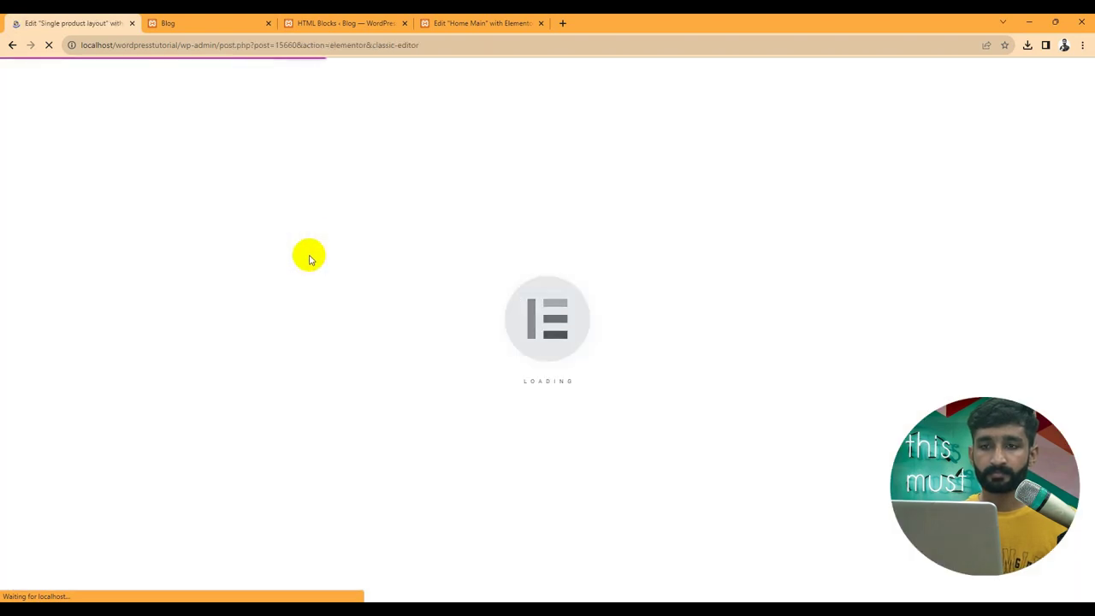
# Step: Examine the content settings of the Product categories element under Featured Categories in Home Main's Elementor editor
pyautogui.click(470, 23)
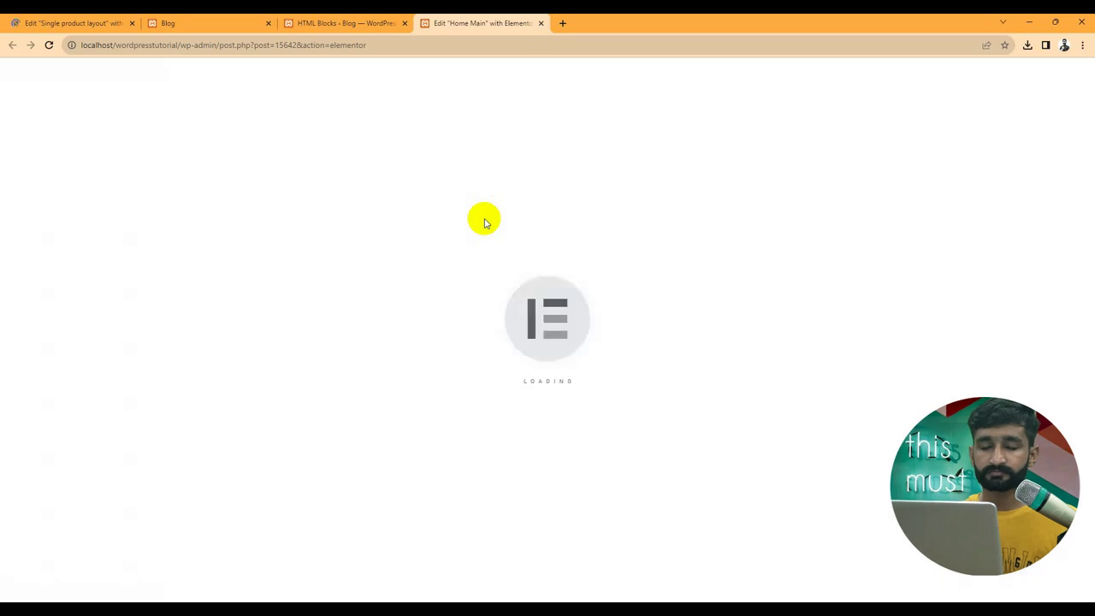
pyautogui.click(84, 21)
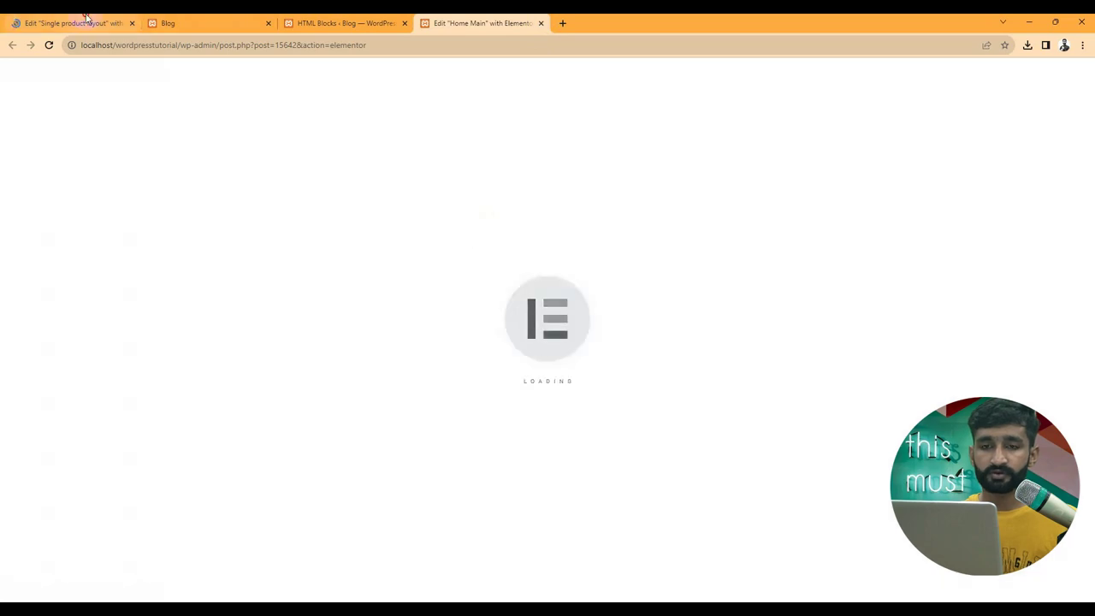
pyautogui.click(439, 19)
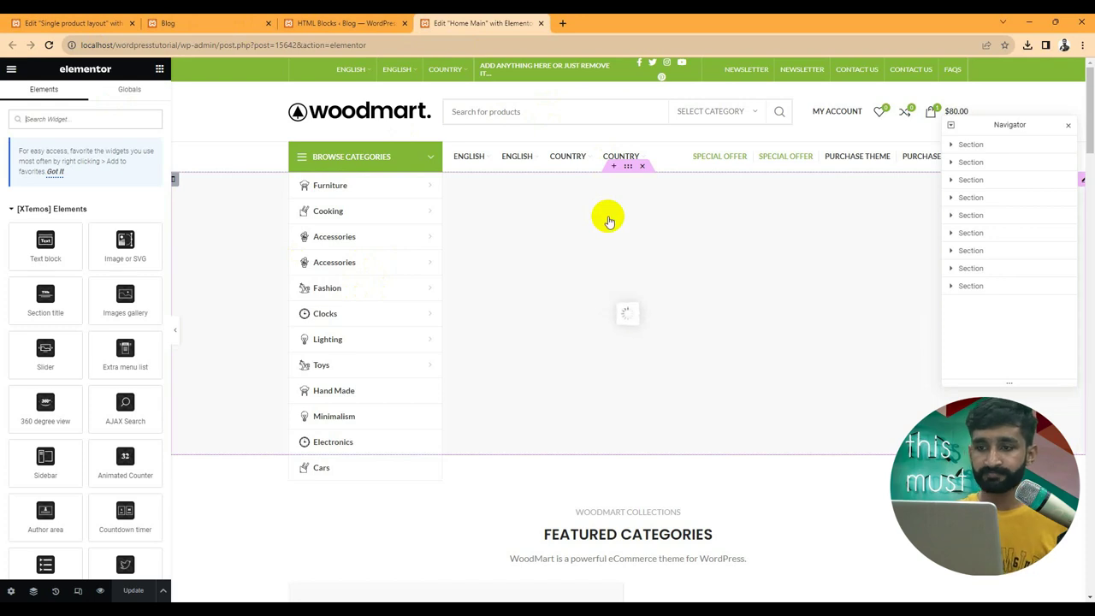
pyautogui.scroll(-6, 611, 225)
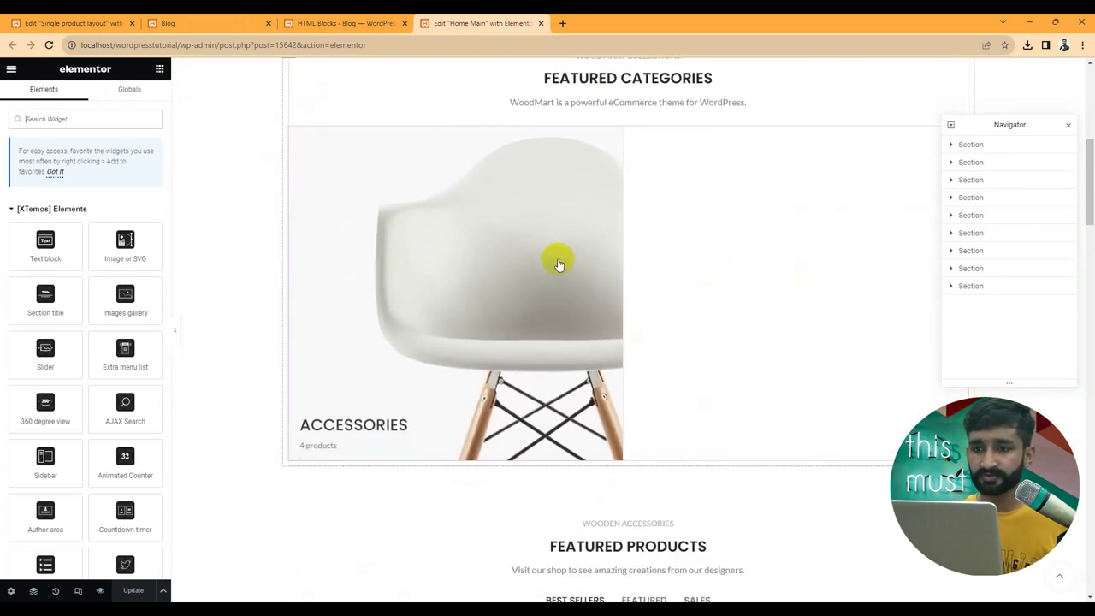
pyautogui.click(391, 318)
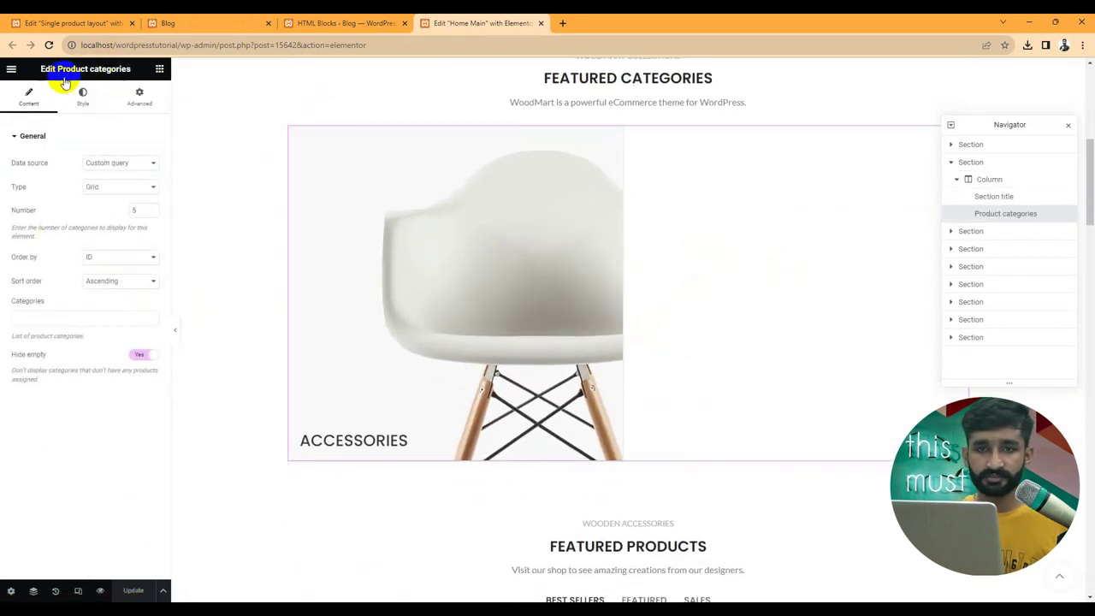
pyautogui.scroll(-2, 599, 360)
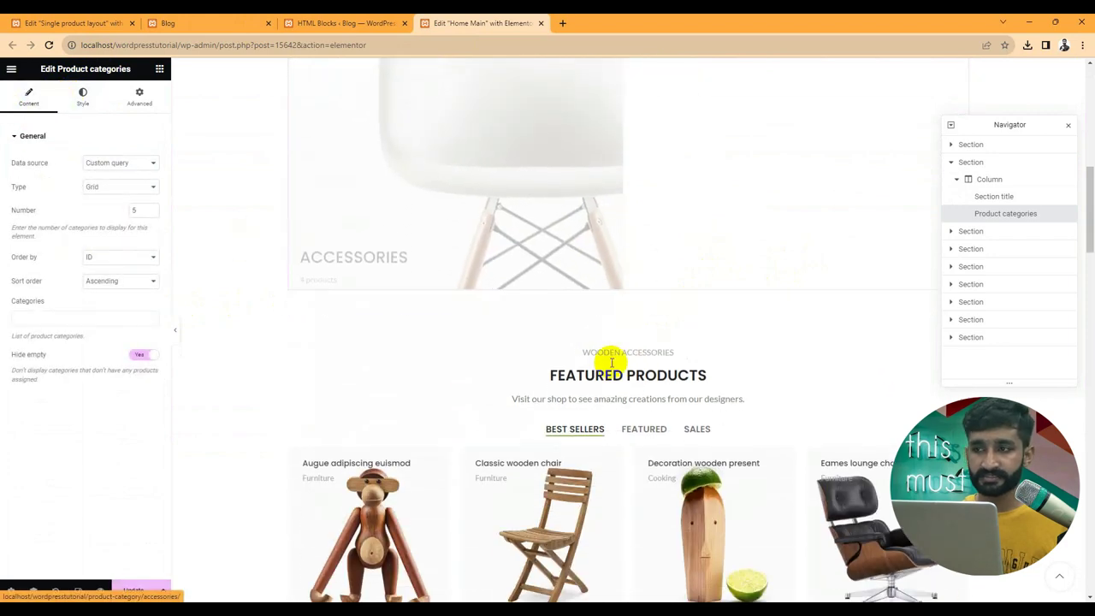
# Step: Examine the AJAX Products tabs element under Featured Products, including its Image and Tabs settings, and close the Navigator
pyautogui.scroll(-3, 606, 362)
pyautogui.click(427, 326)
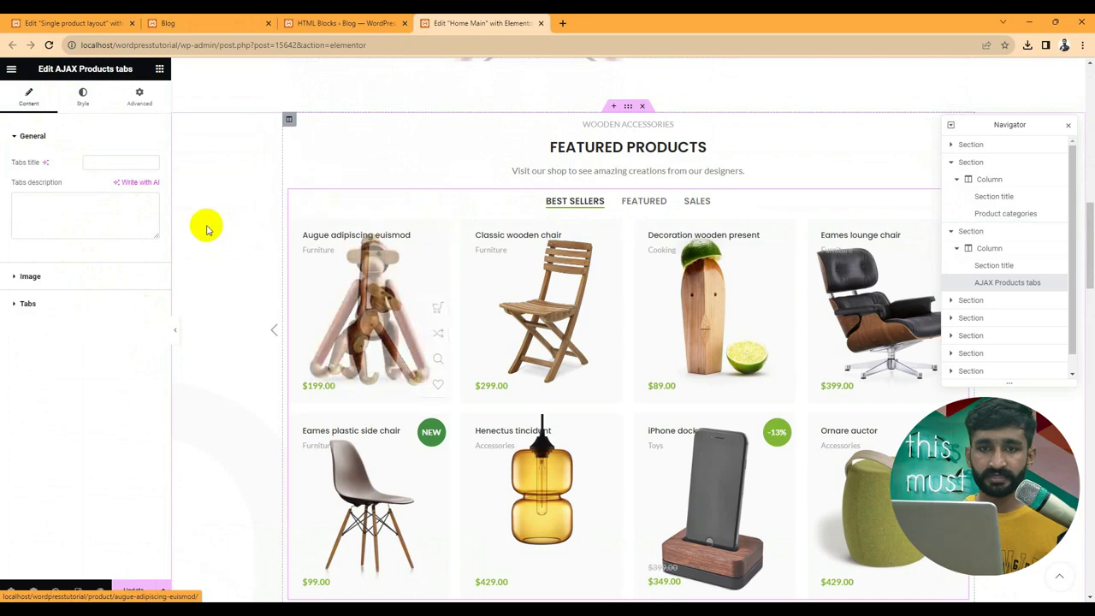
pyautogui.click(73, 278)
pyautogui.click(54, 325)
pyautogui.click(1061, 76)
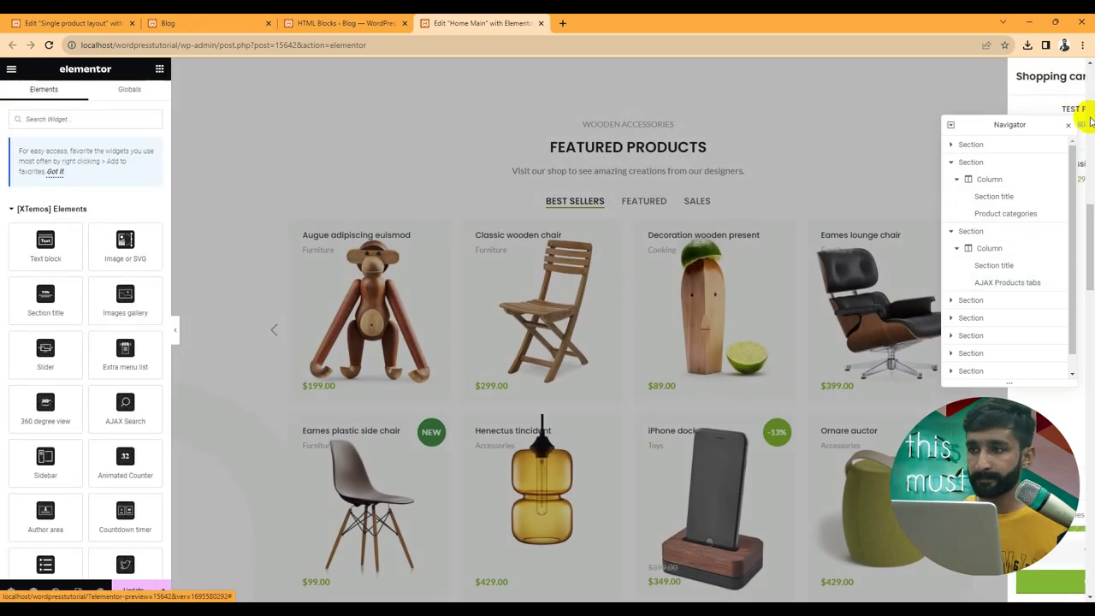
pyautogui.click(1068, 125)
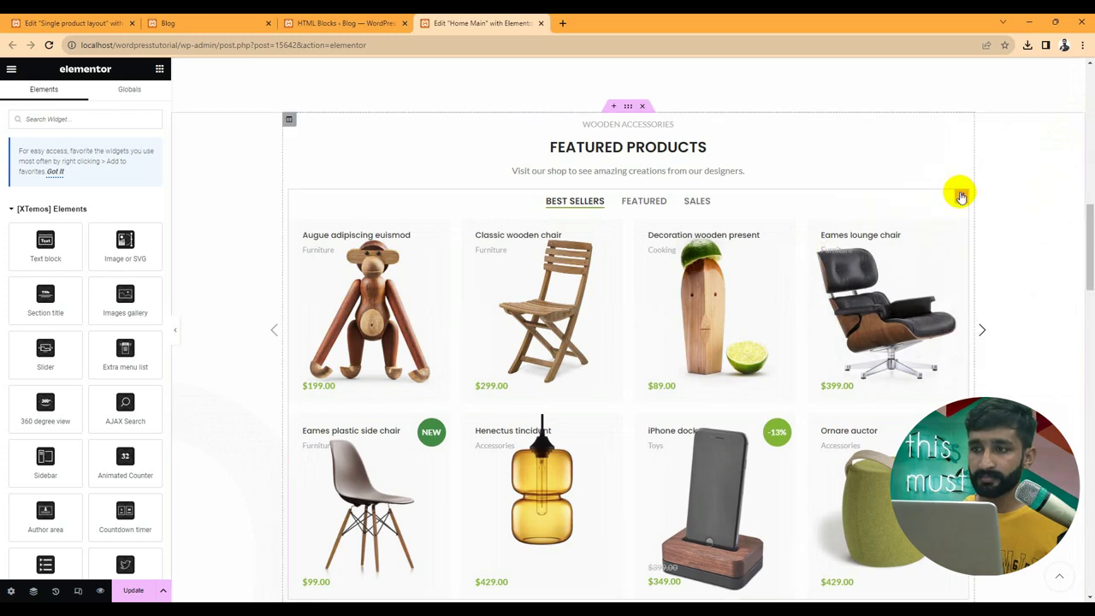
pyautogui.click(959, 195)
# Step: Inspect the settings of the Best sellers slider on Home Main and close that page's editor
pyautogui.scroll(-5, 902, 291)
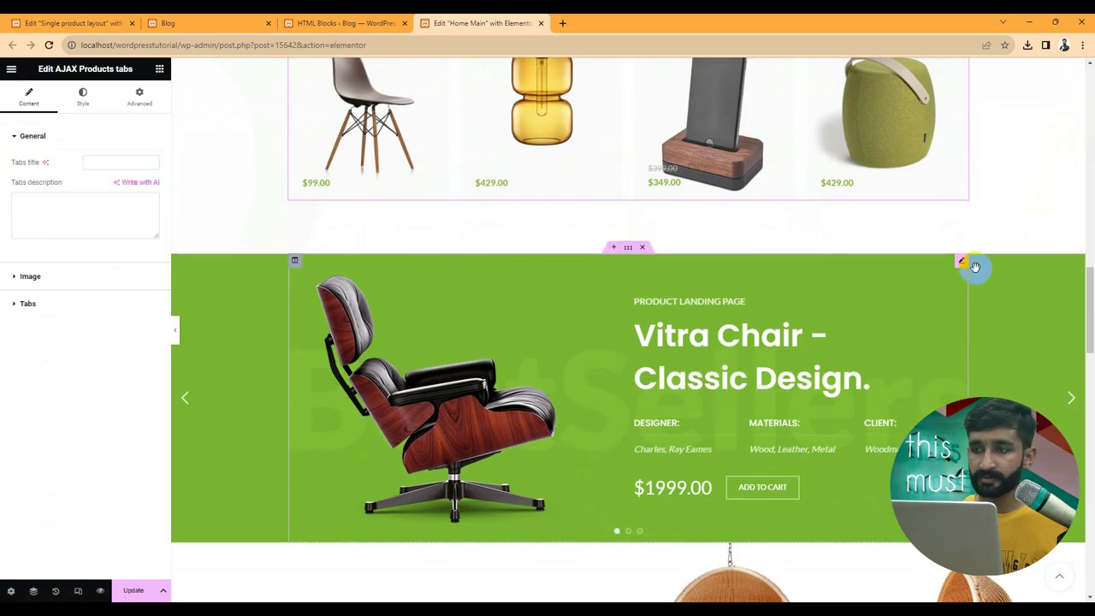
pyautogui.click(965, 261)
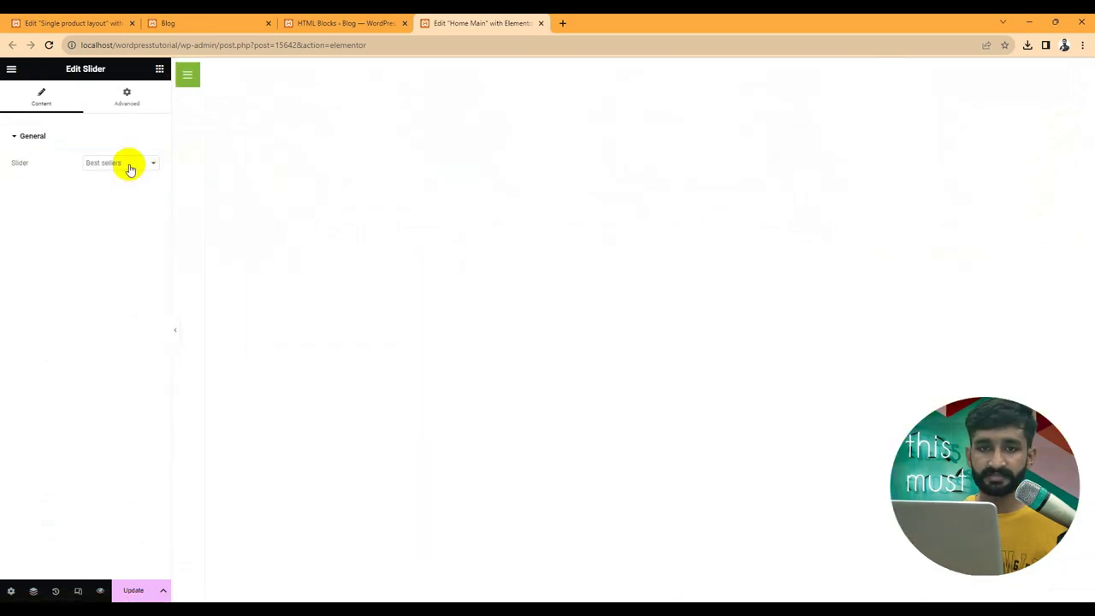
pyautogui.click(542, 24)
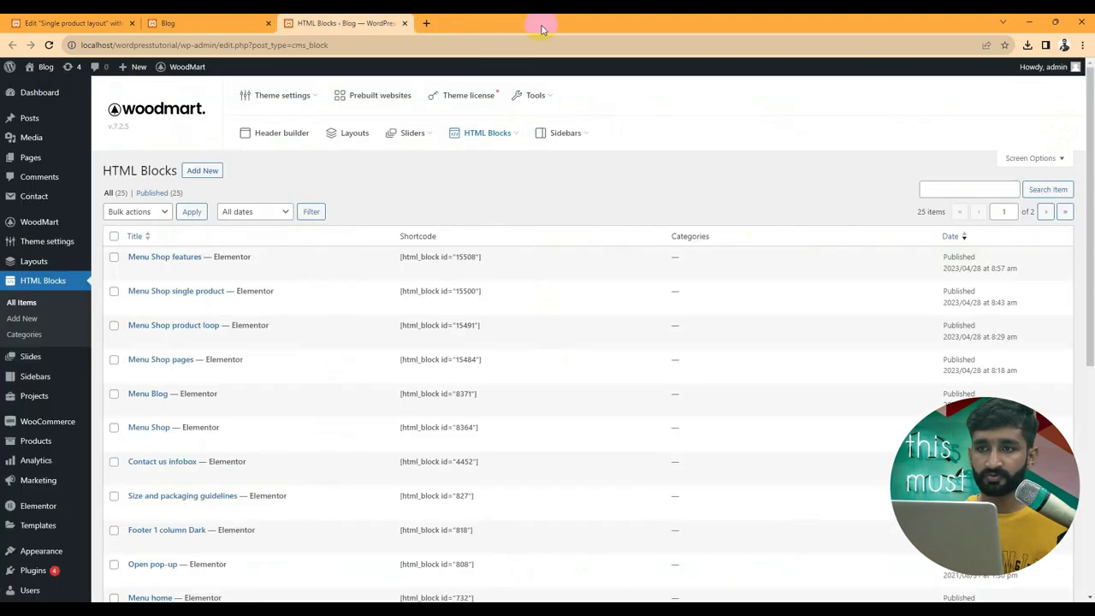
# Step: Review the single product layout in its Elementor editor and publish it
pyautogui.click(73, 21)
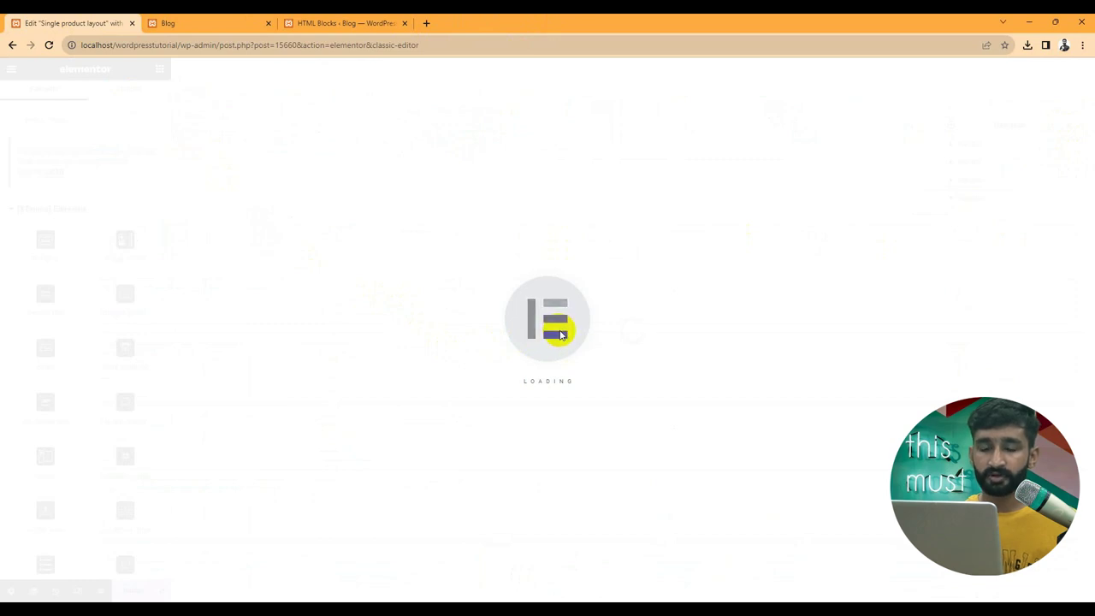
pyautogui.scroll(-6, 576, 391)
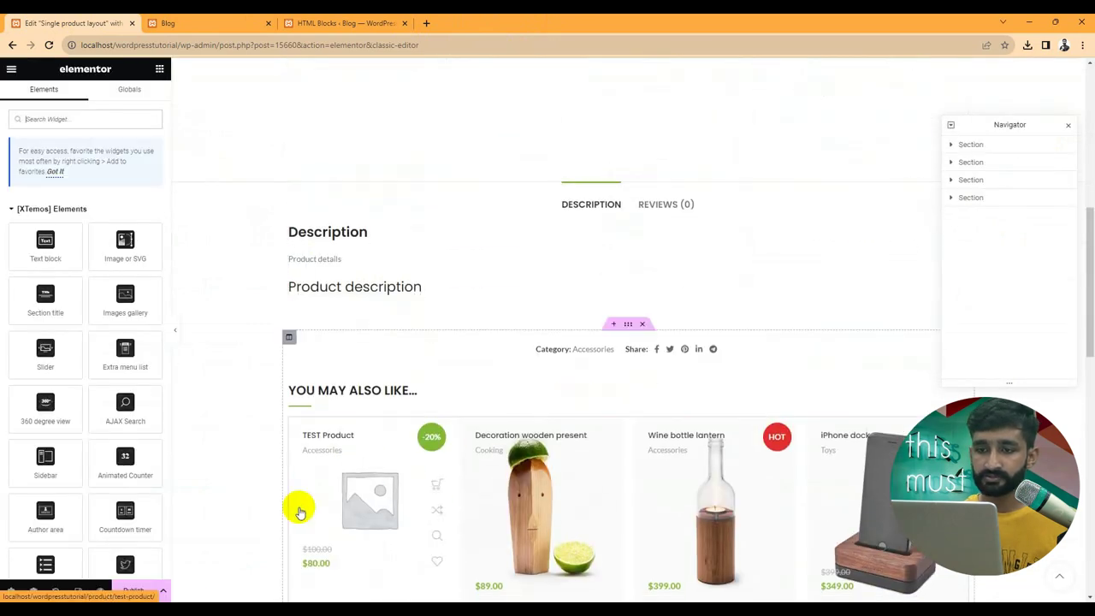
pyautogui.scroll(8, 611, 477)
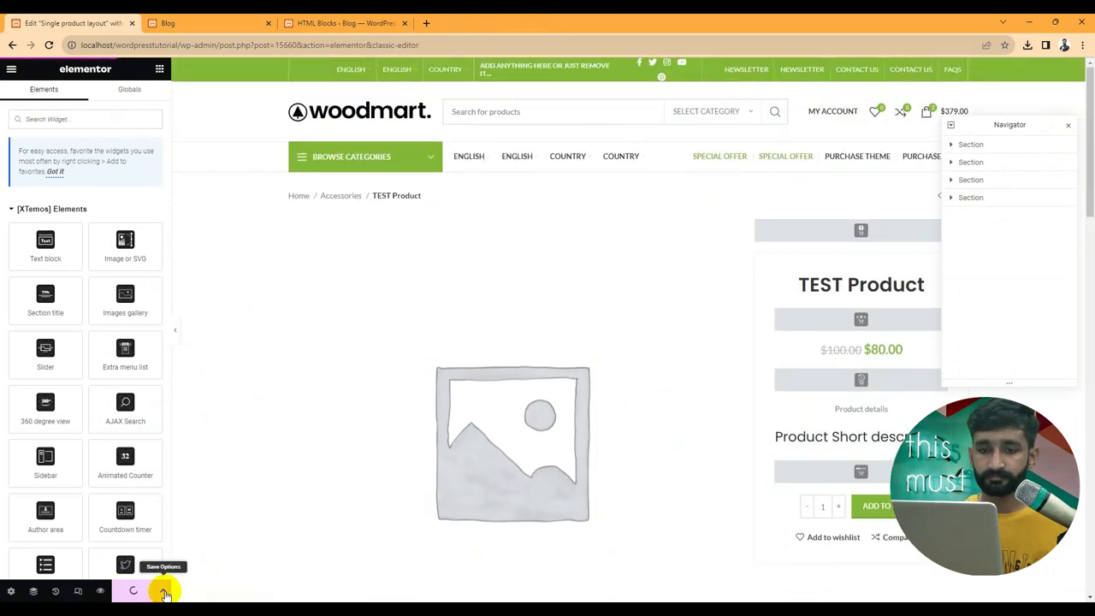
pyautogui.click(165, 594)
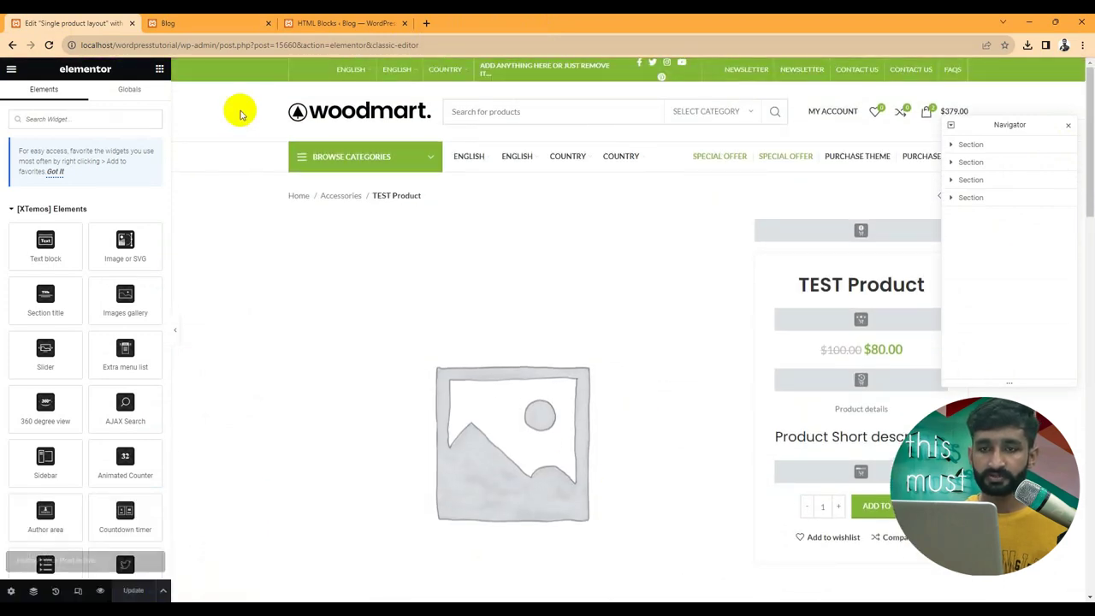
# Step: Open the Augue adipiscing euismod product page from Featured Products on the storefront home page
pyautogui.click(426, 23)
pyautogui.click(342, 23)
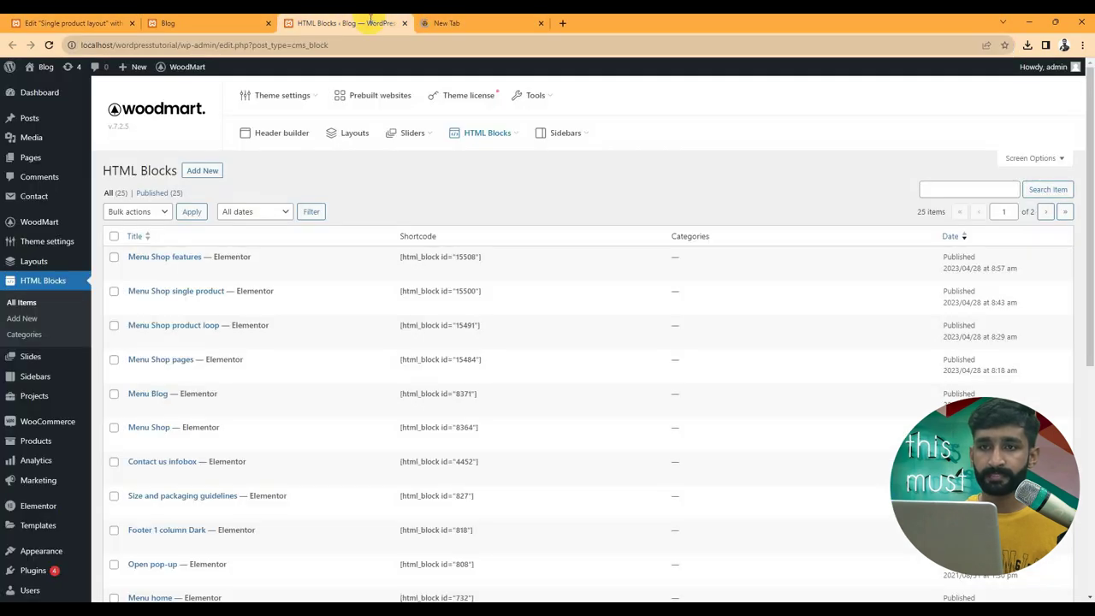
pyautogui.click(171, 23)
pyautogui.scroll(-6, 416, 272)
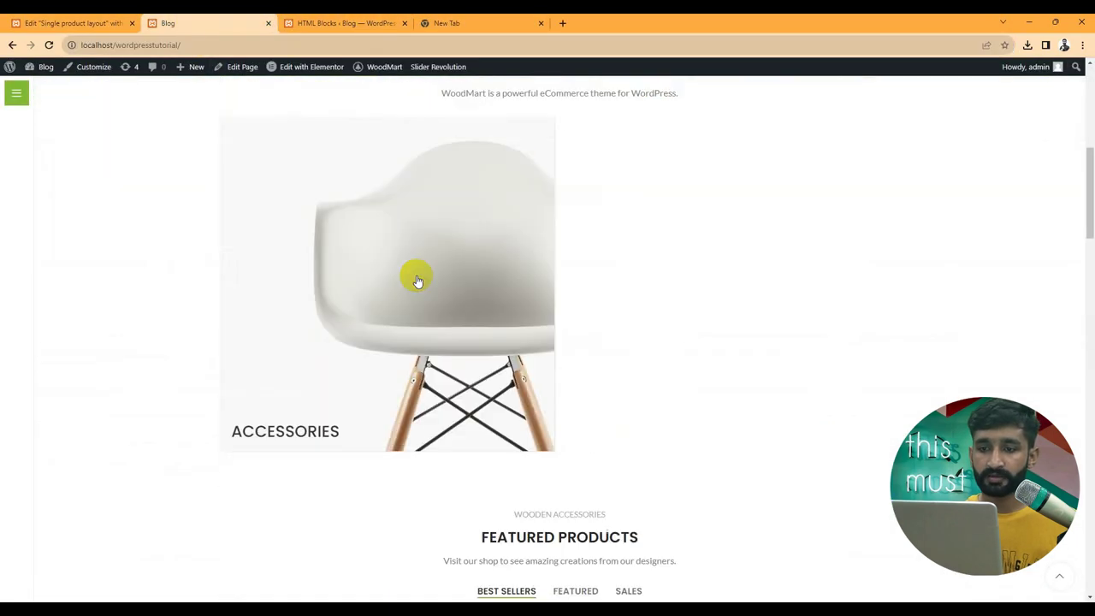
pyautogui.scroll(-5, 416, 281)
pyautogui.click(295, 283)
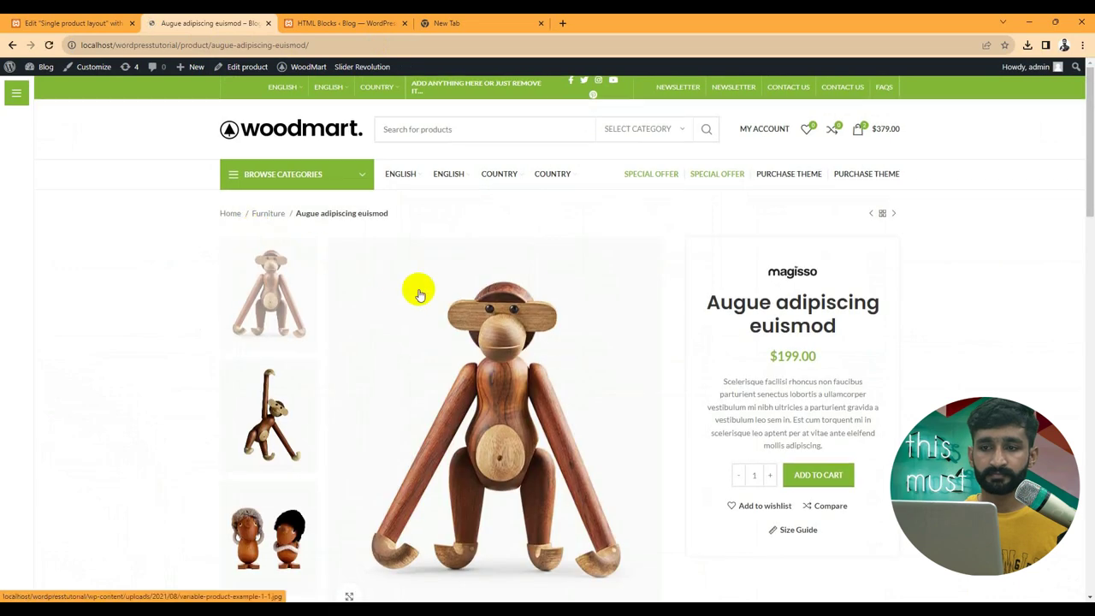
# Step: Look through the product page's image gallery, description and suggested products to check the published layout
pyautogui.scroll(-2, 249, 293)
pyautogui.click(262, 295)
pyautogui.click(652, 325)
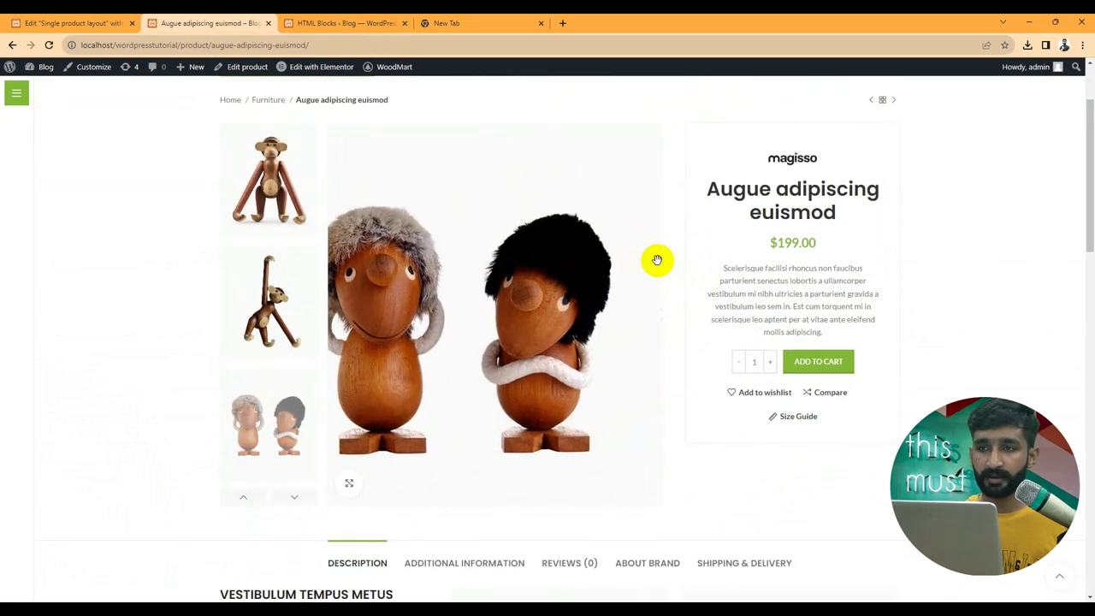
pyautogui.scroll(-3, 599, 336)
pyautogui.scroll(-3, 590, 336)
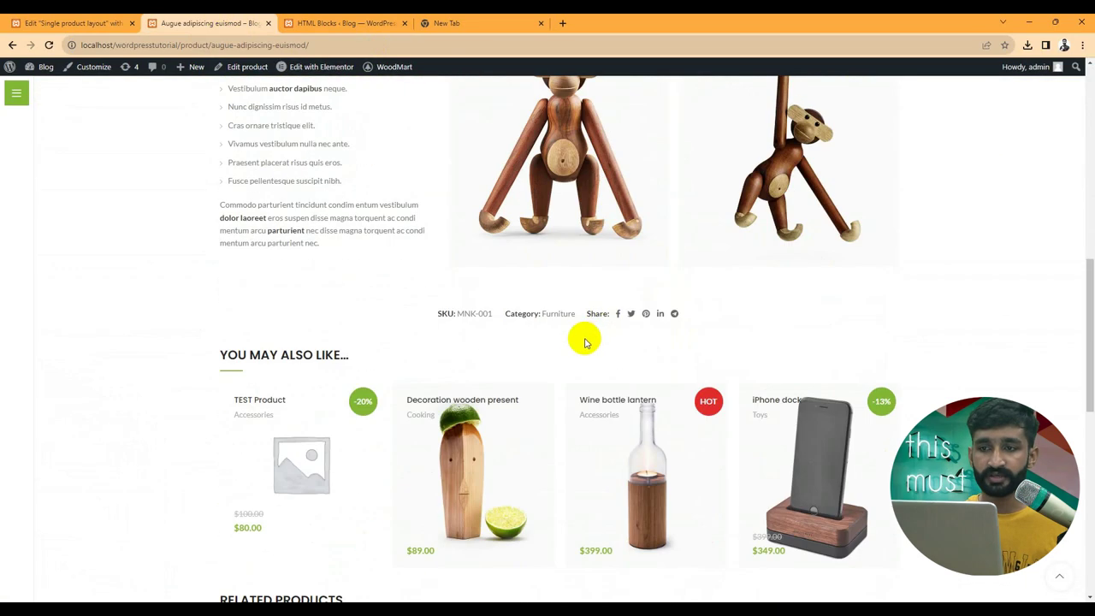
# Step: Return to the single product layout's editor and go back to the Layouts list
pyautogui.click(75, 23)
pyautogui.click(10, 46)
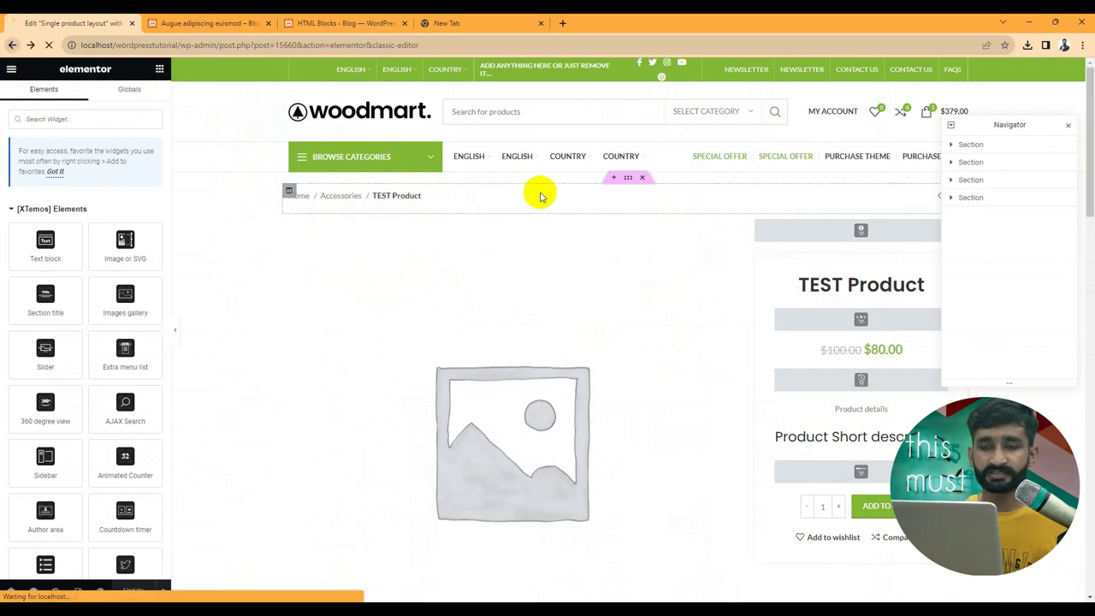